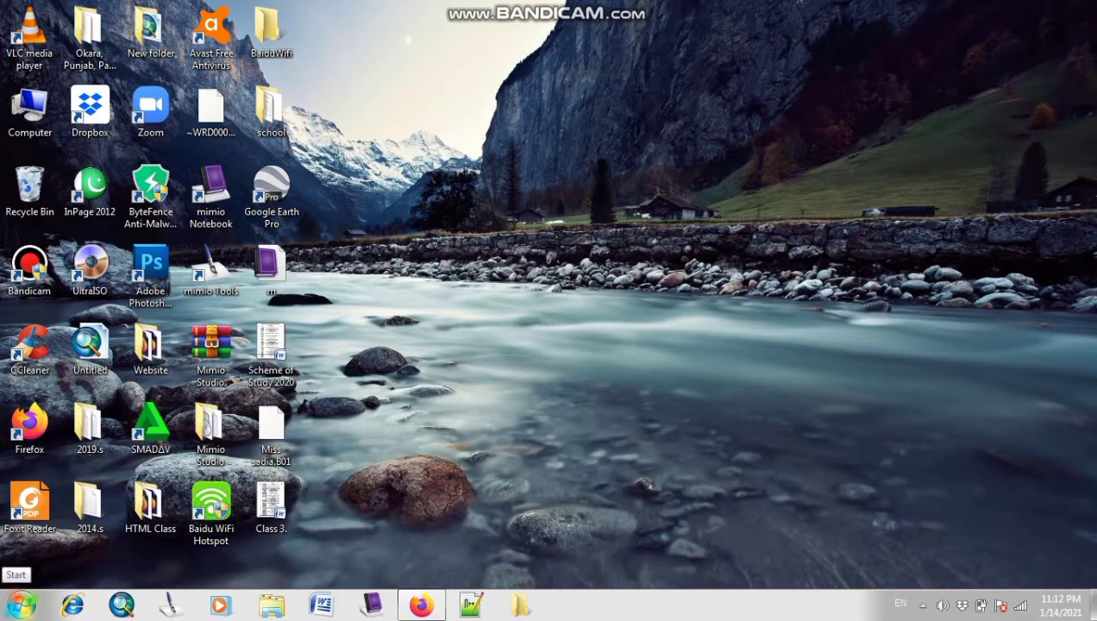
Step: Launch mimio Notebook from the mimio Studio group of installed programs
left_click(21, 603)
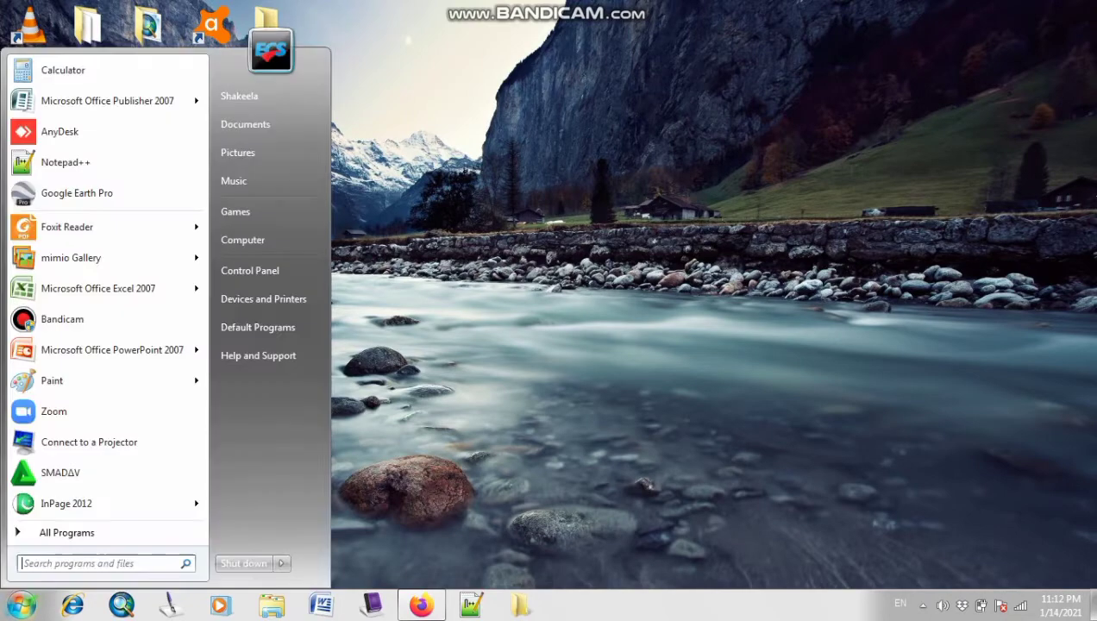
left_click(66, 532)
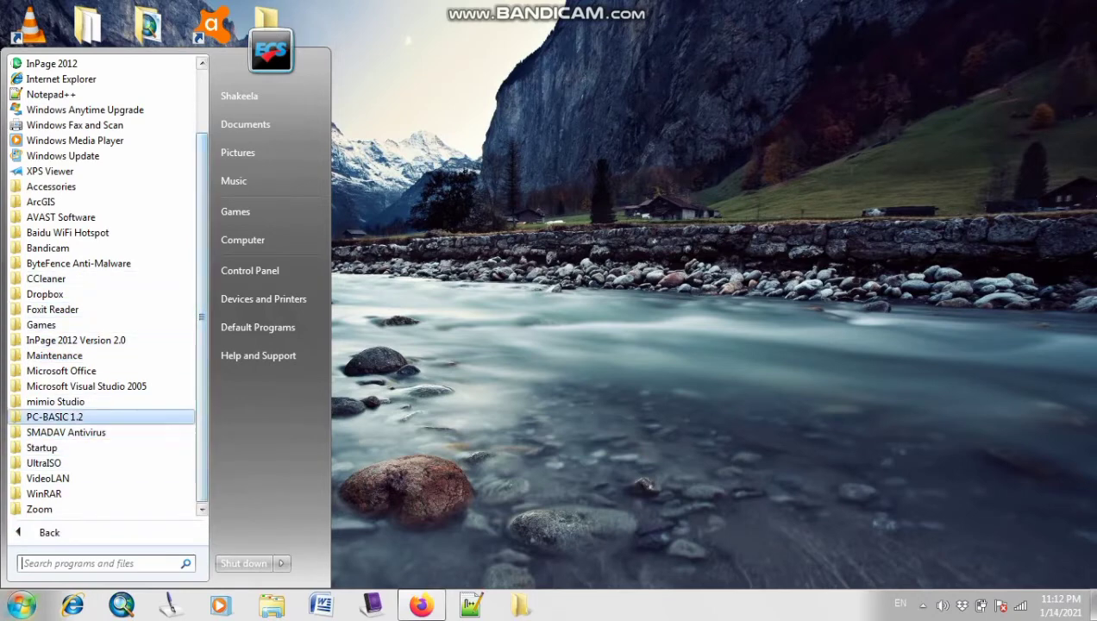
left_click(55, 402)
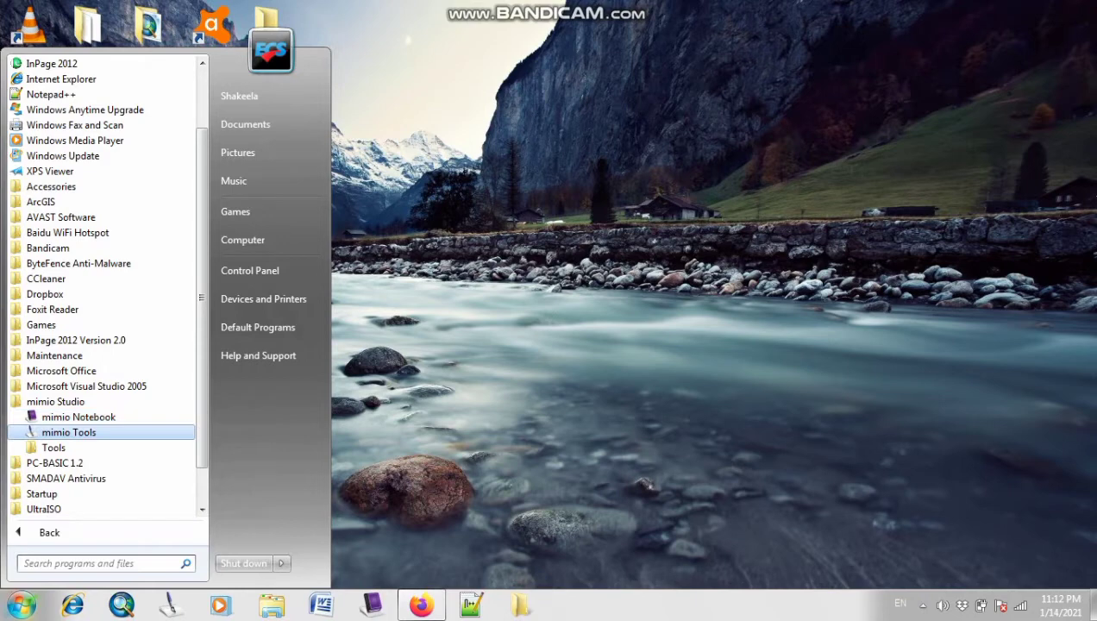
left_click(53, 448)
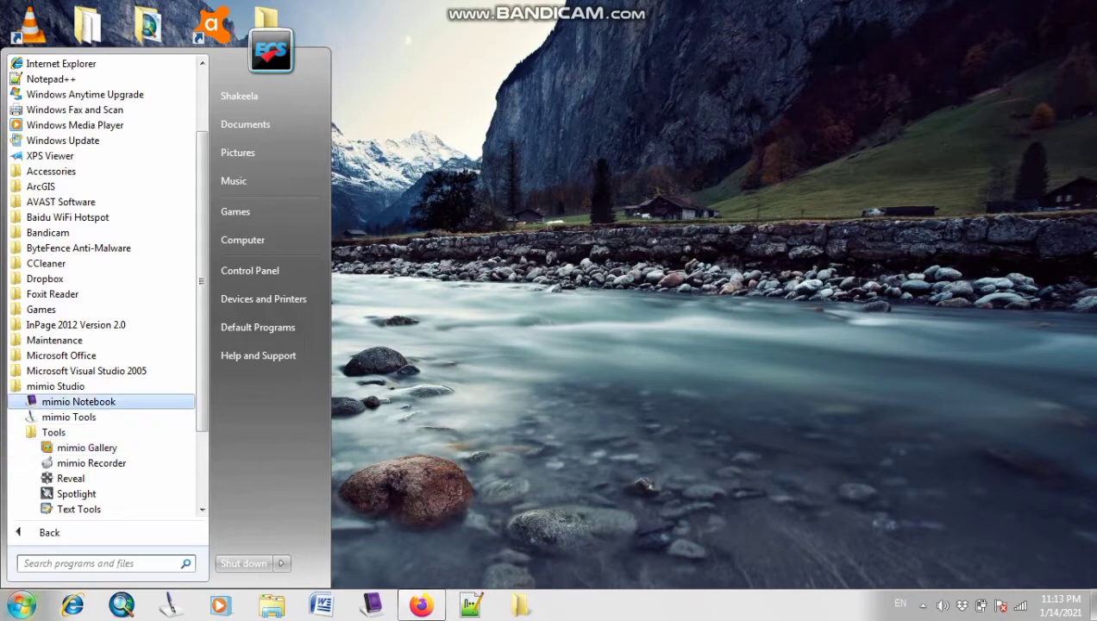
left_click(128, 402)
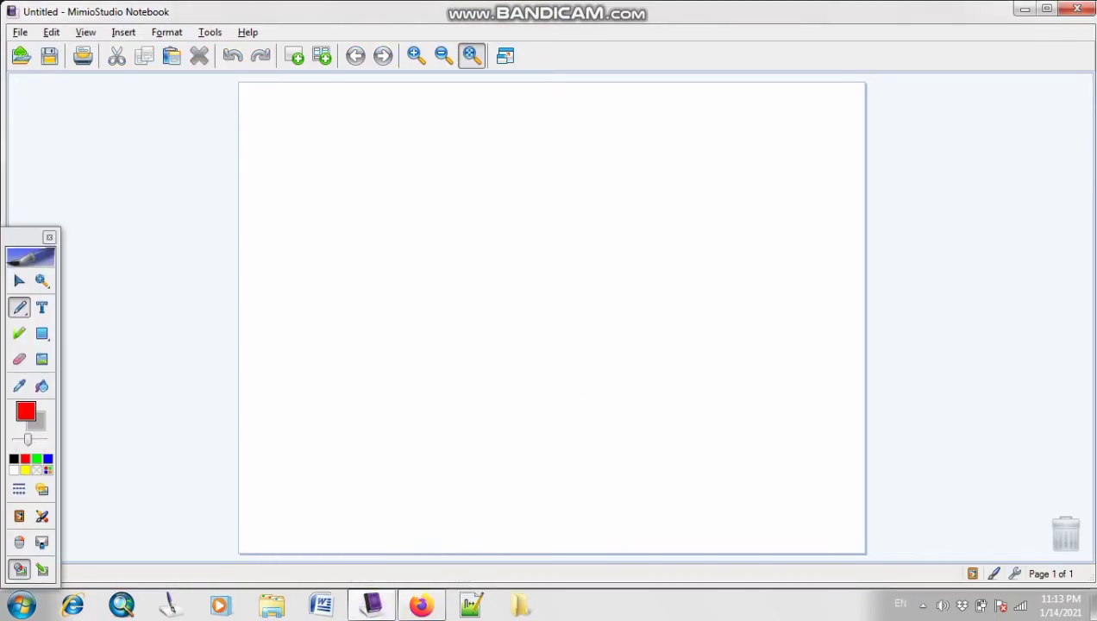
Step: Move the floating tools palette upward and close it
left_click_drag(25, 237, 34, 171)
left_click(57, 171)
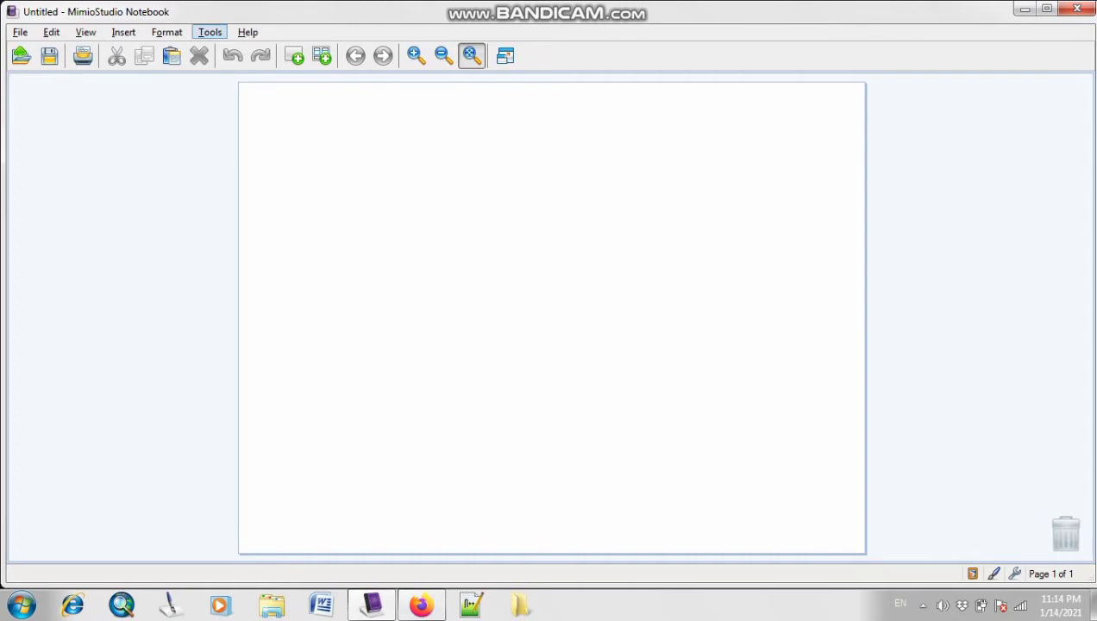
Step: Show the MimioStudio Tools palette from within the notebook, shift it slightly, and close it again
left_click(210, 32)
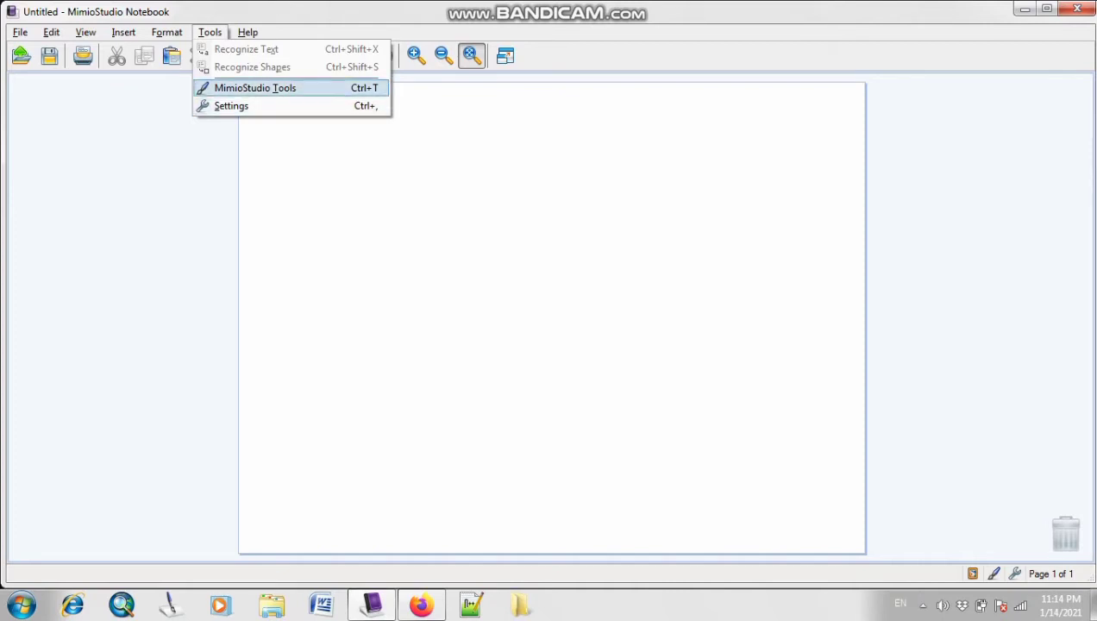
left_click(255, 88)
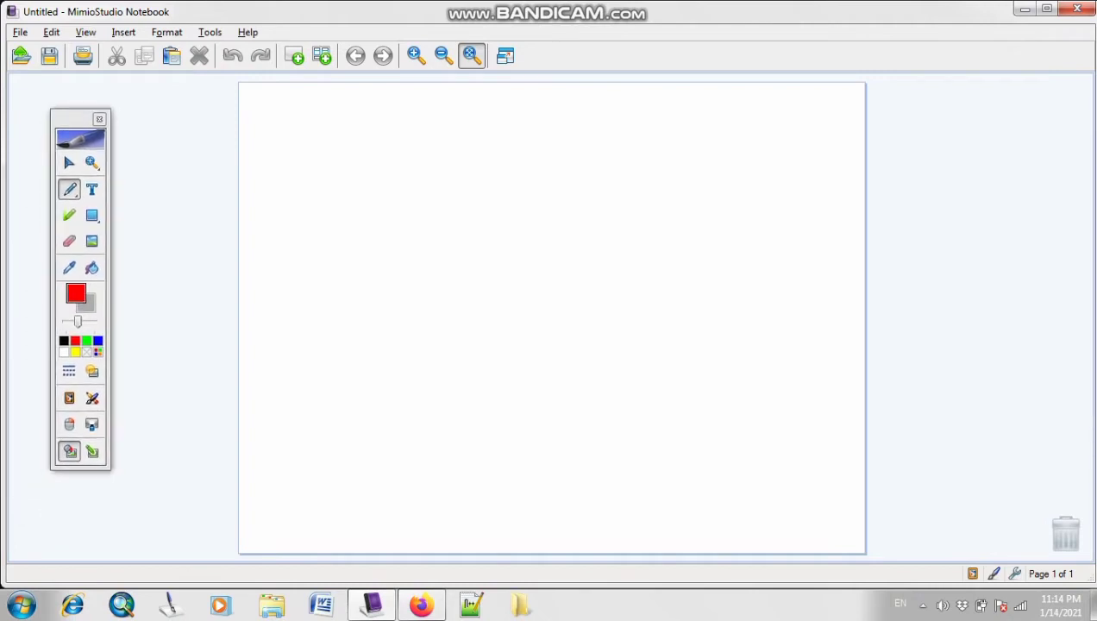
left_click_drag(74, 119, 60, 129)
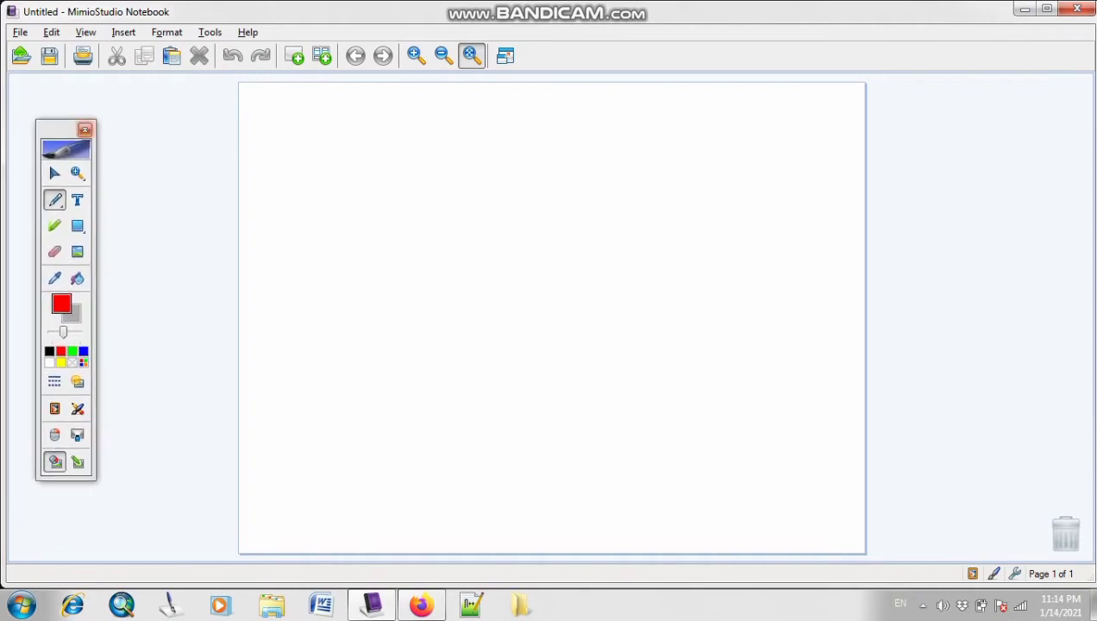
left_click(85, 130)
Step: Launch mimio Tools from the mimio Studio group of installed programs
left_click(21, 603)
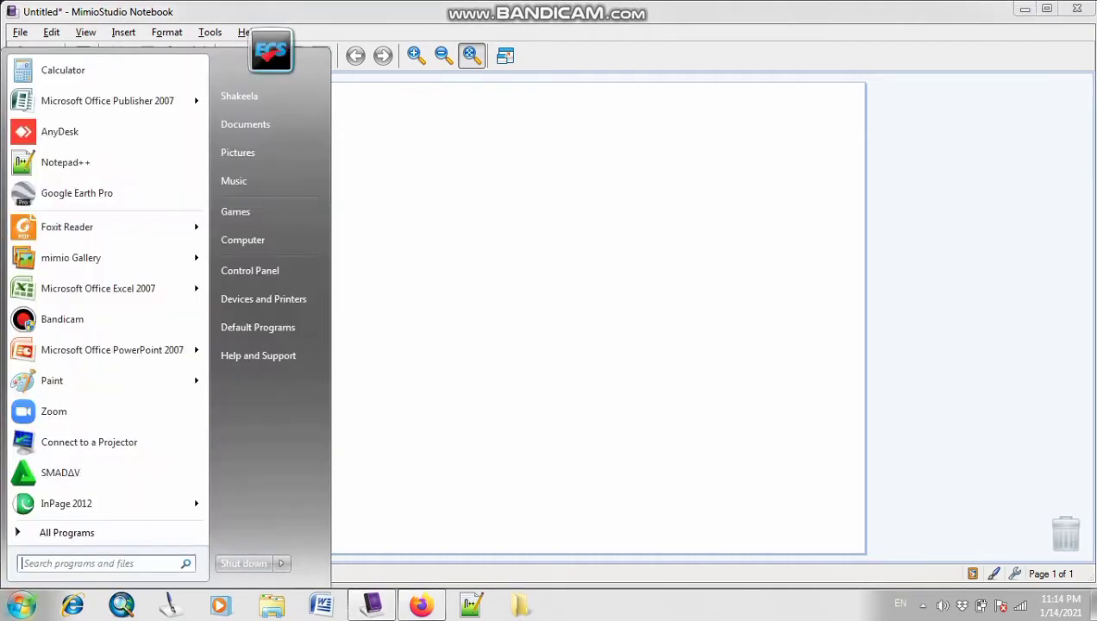
left_click(35, 528)
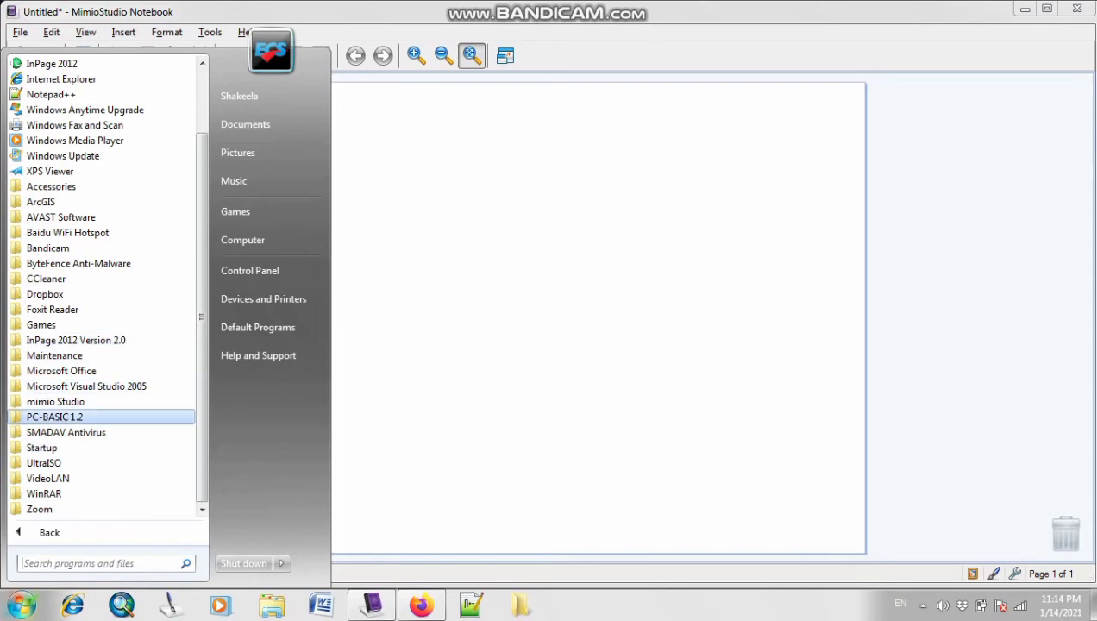
left_click(56, 402)
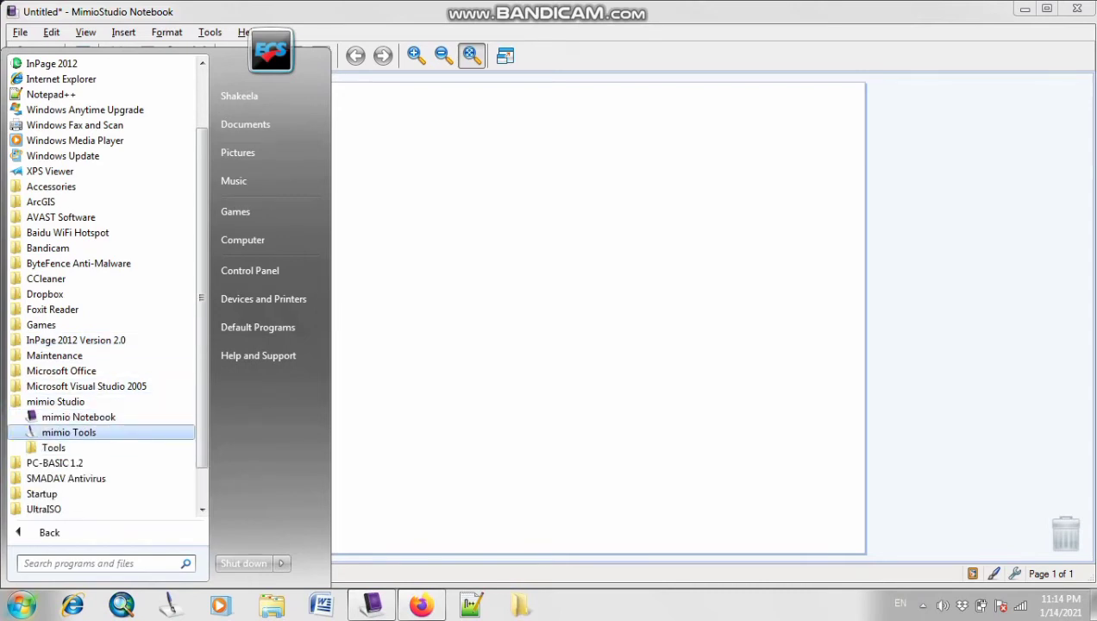
left_click(69, 432)
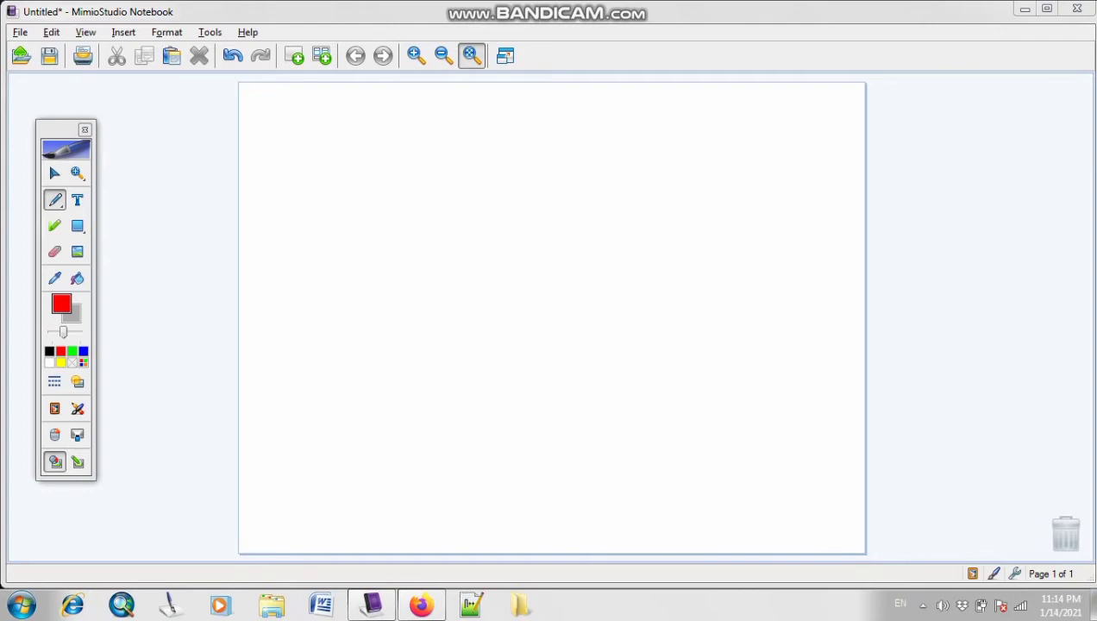
Step: Move the tools palette farther away from the page and close it
left_click_drag(58, 130, 38, 142)
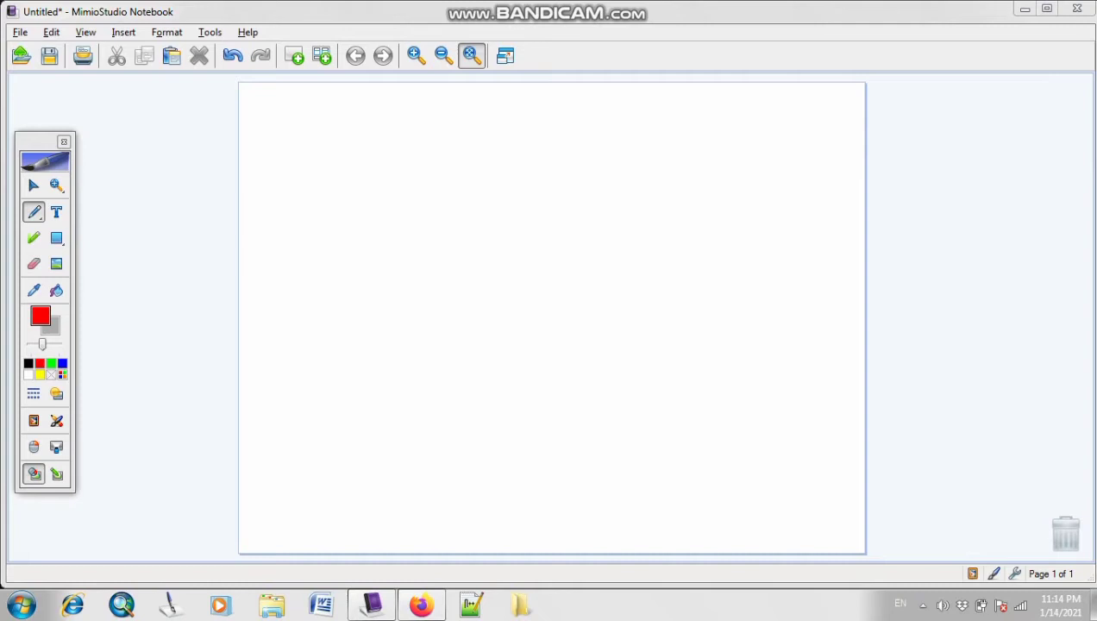
left_click_drag(38, 141, 24, 145)
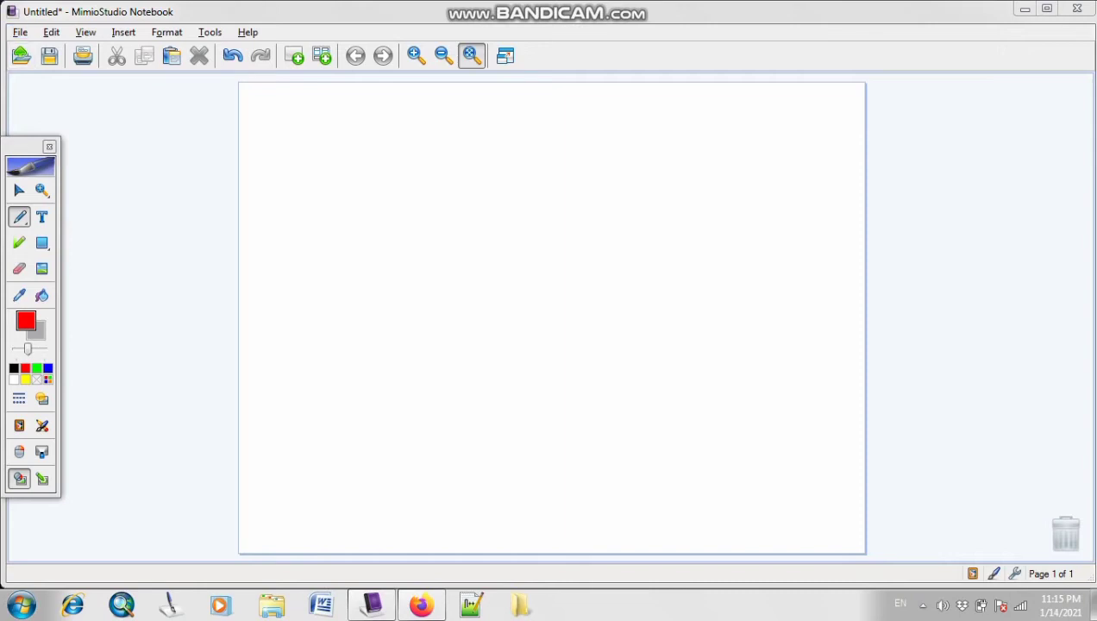
left_click(49, 147)
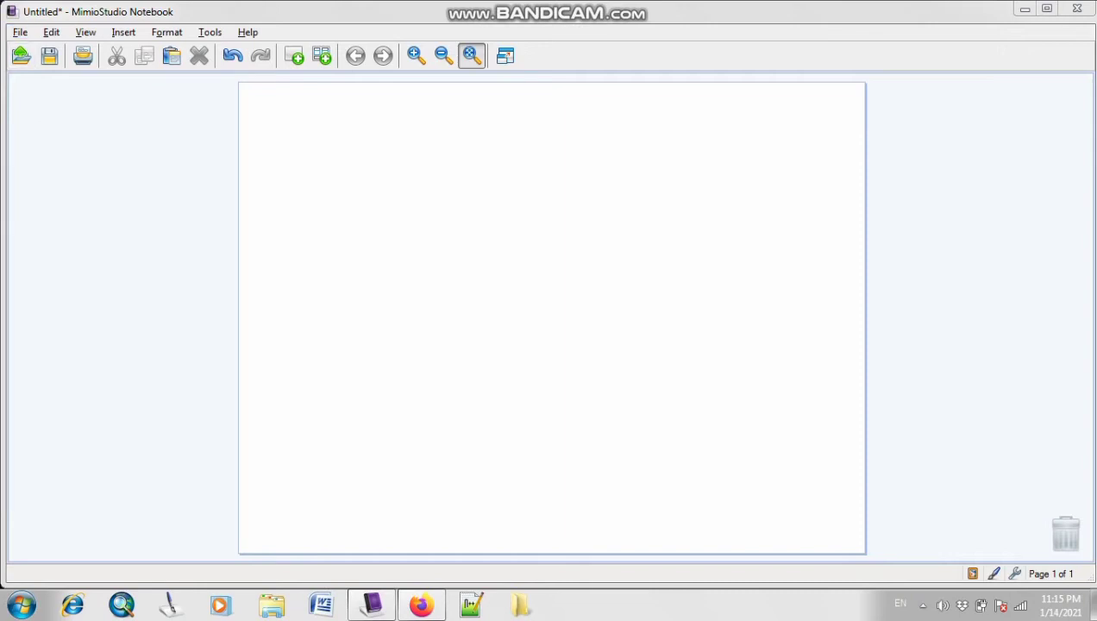
left_click(19, 32)
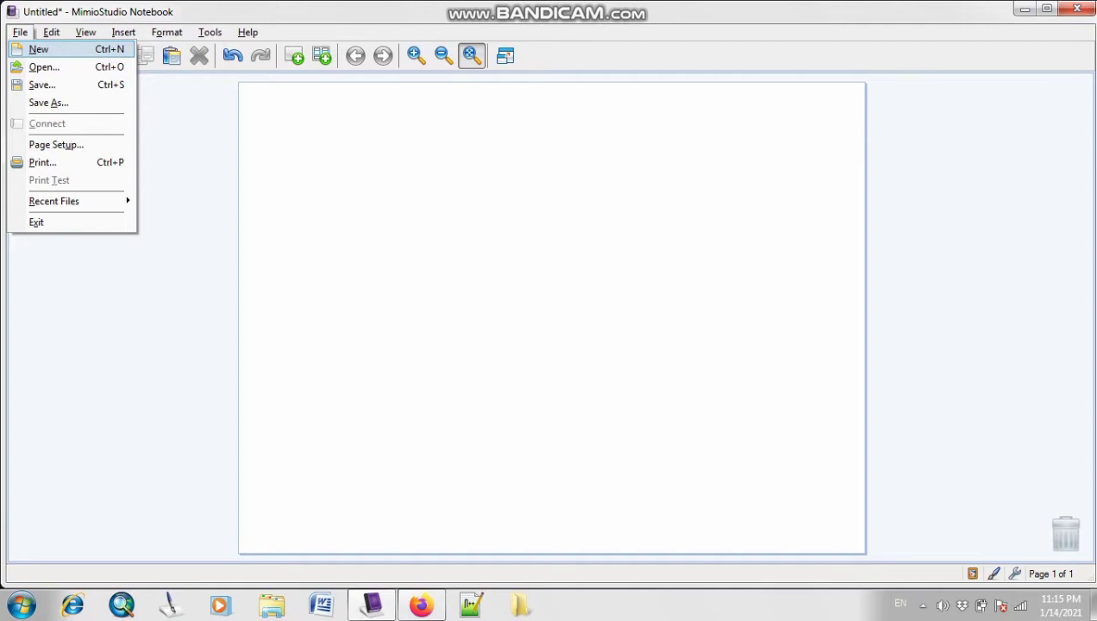
key("Down")
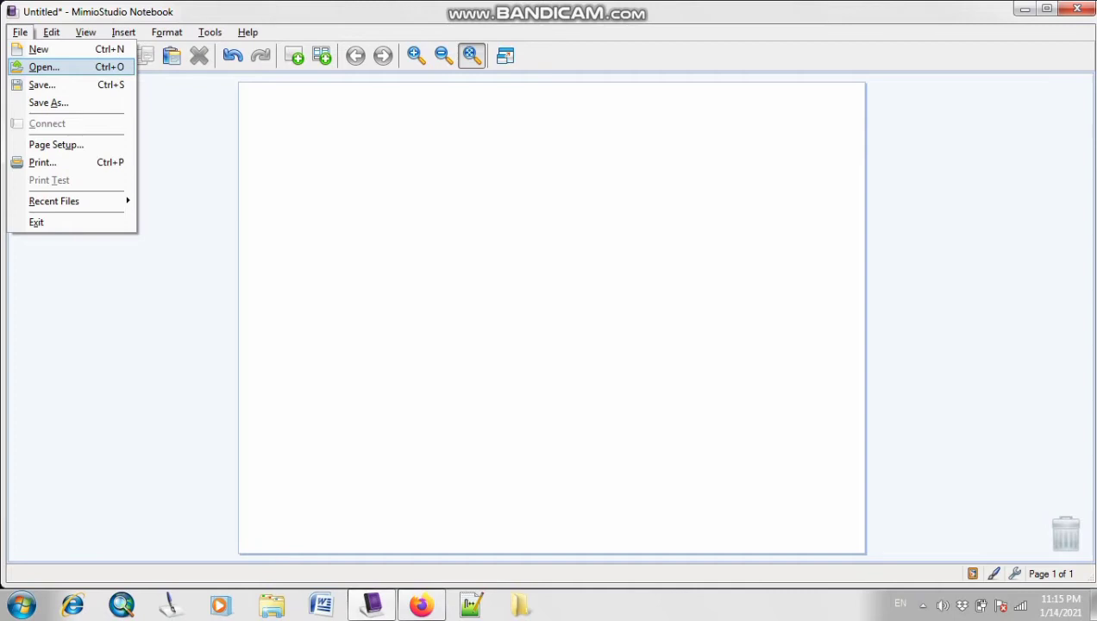
key("Down")
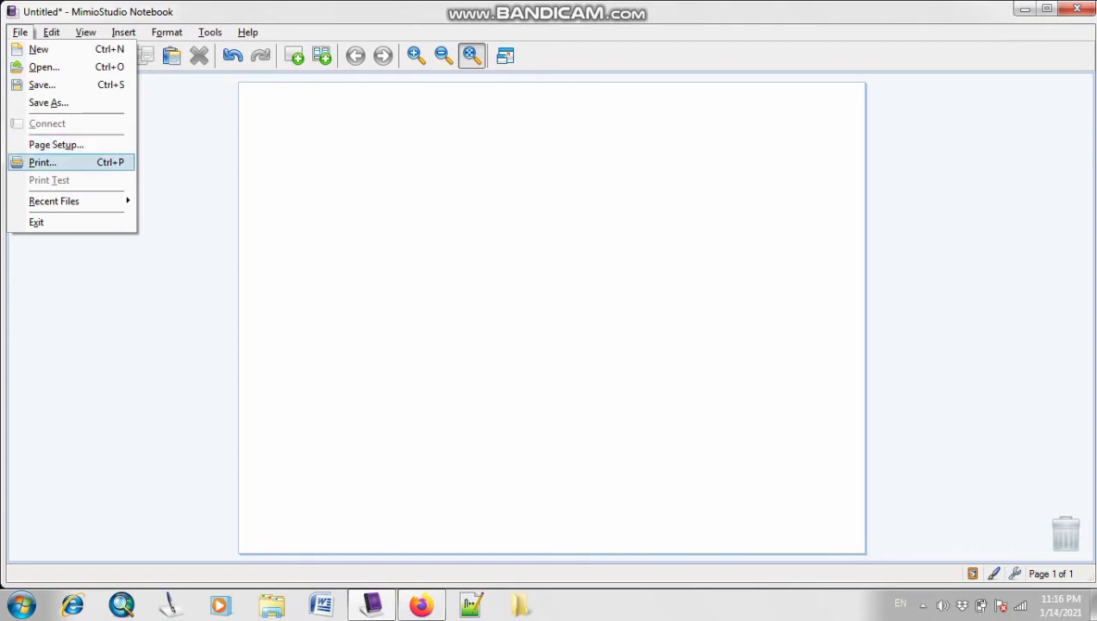
mouse_move(53, 201)
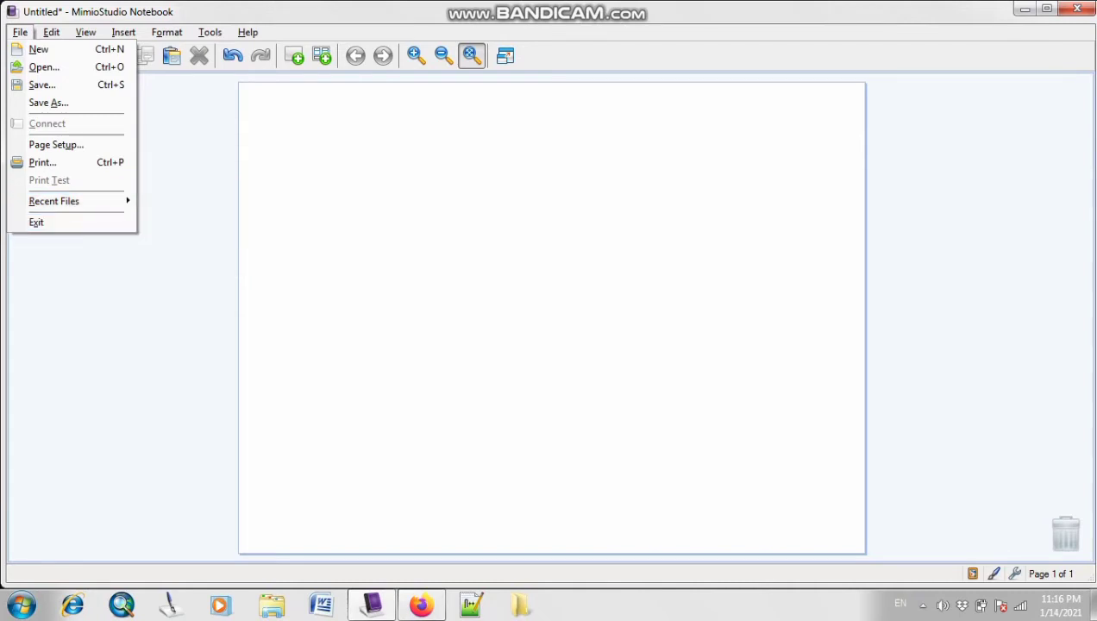
left_click(186, 162)
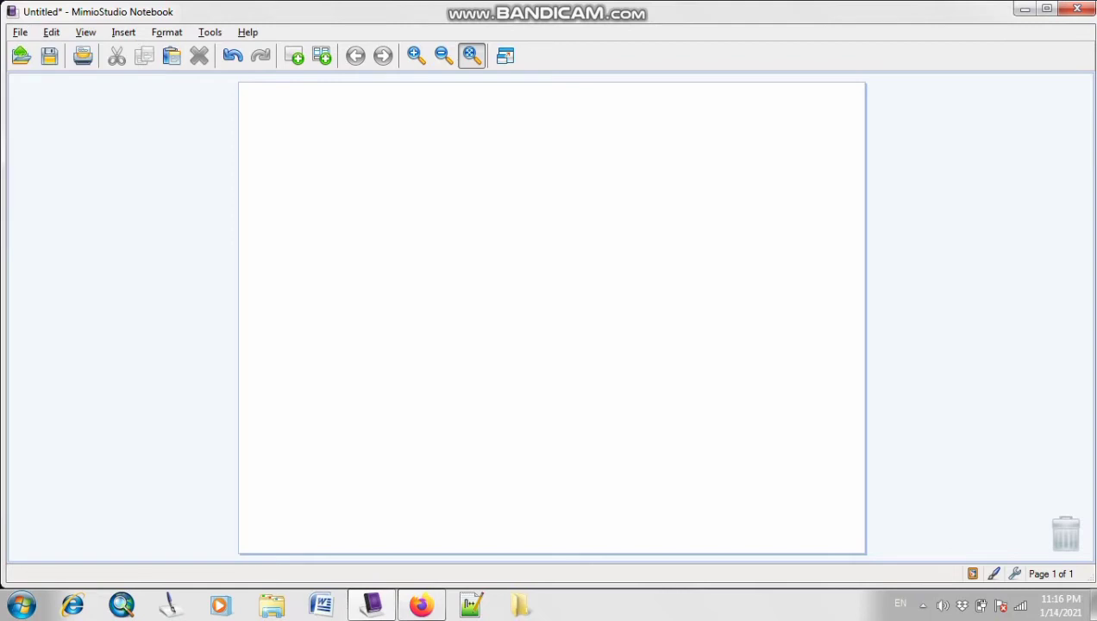
left_click(51, 32)
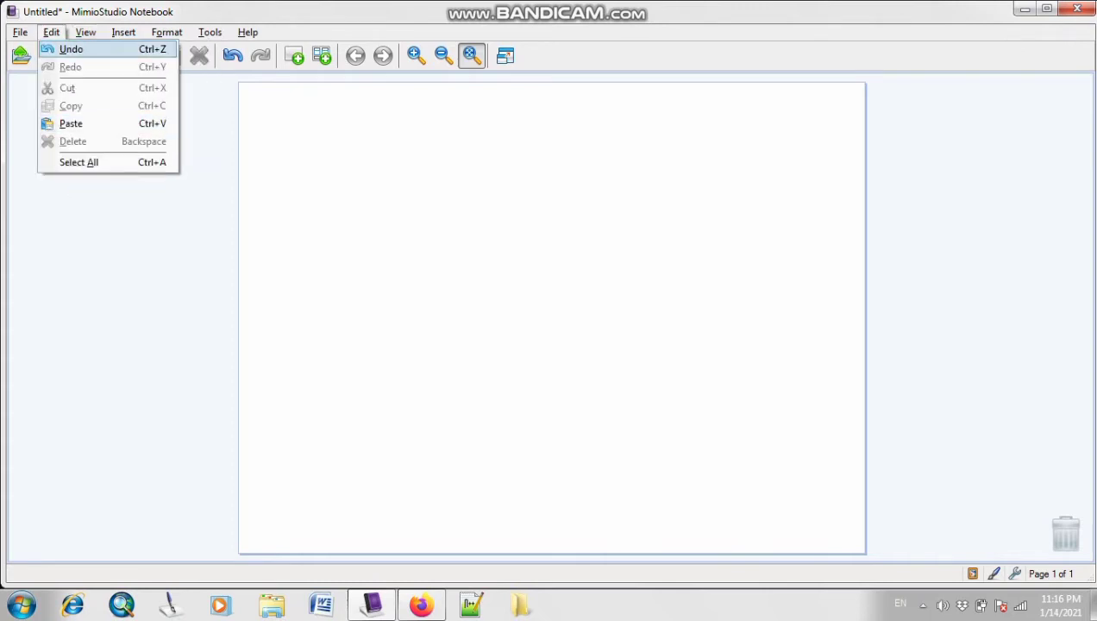
Step: Display the notebook page in fullscreen and return to the normal window view
left_click(85, 32)
left_click(86, 33)
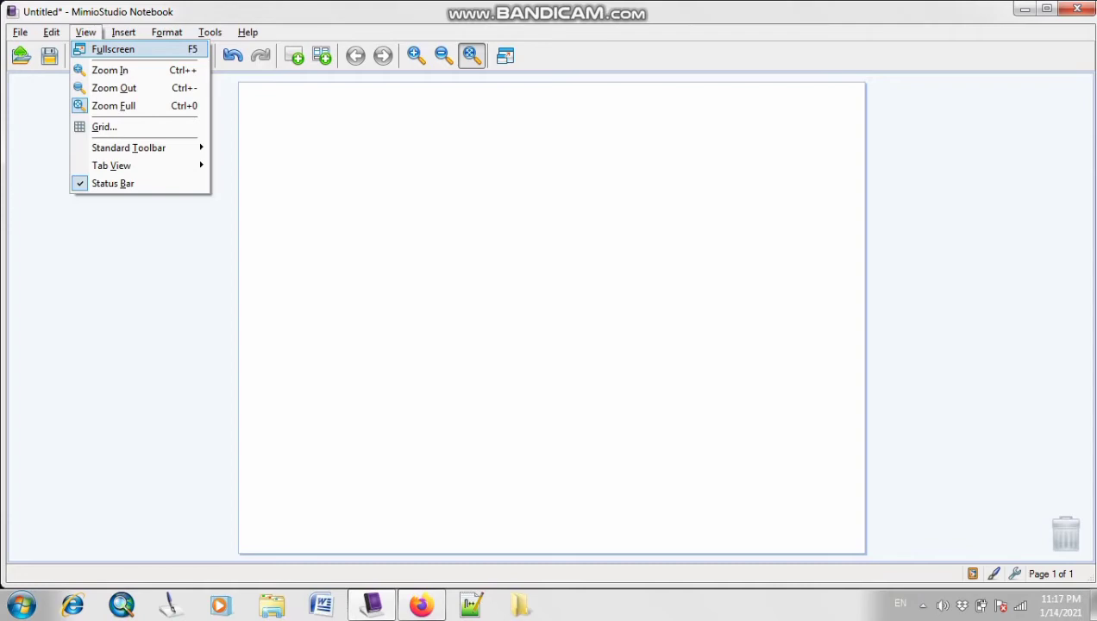
key("Return")
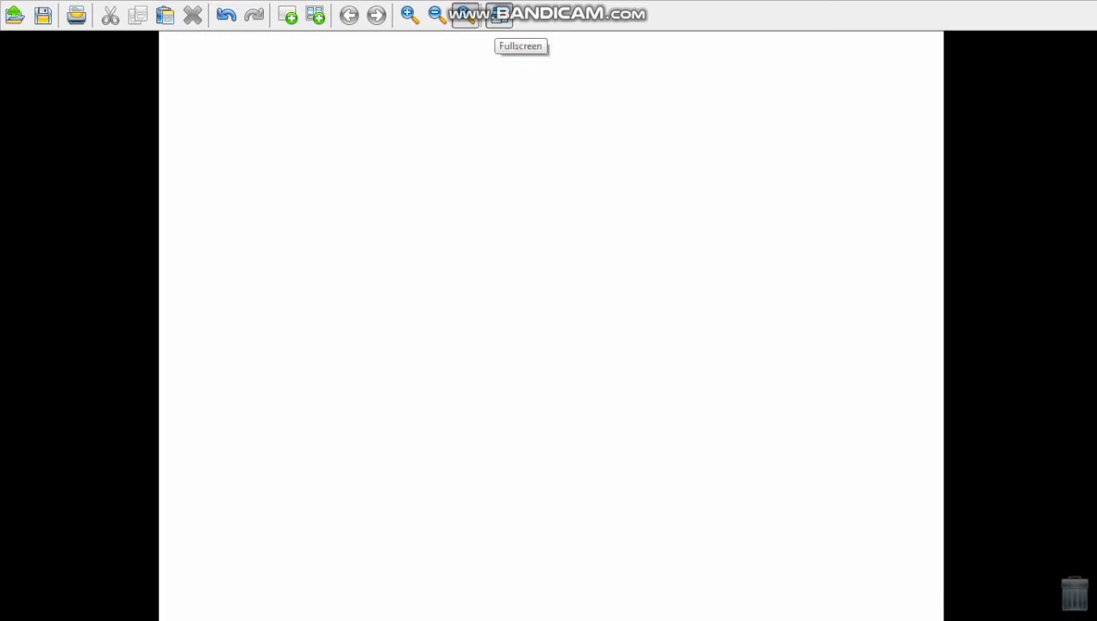
left_click(498, 15)
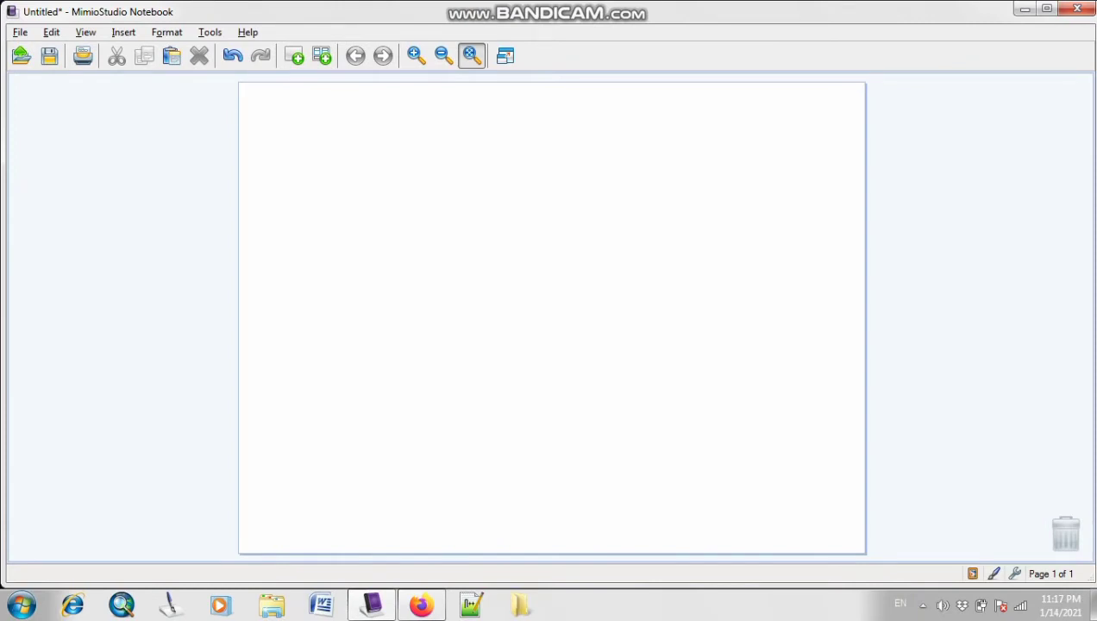
Step: Zoom in on the notebook page twice and pan across to its left edge
left_click(86, 32)
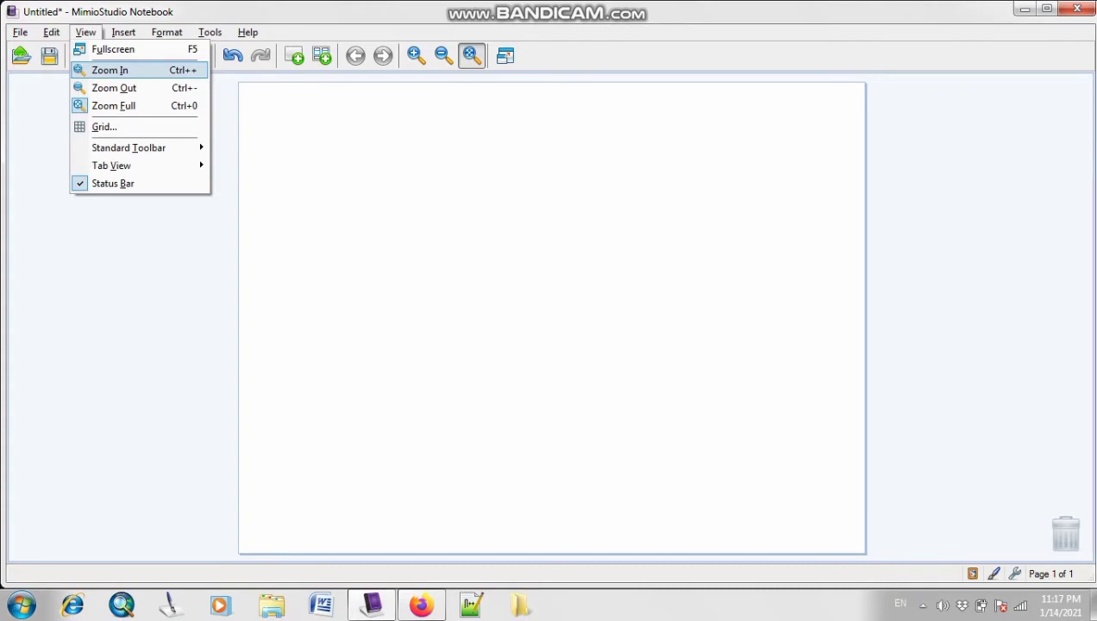
left_click(110, 70)
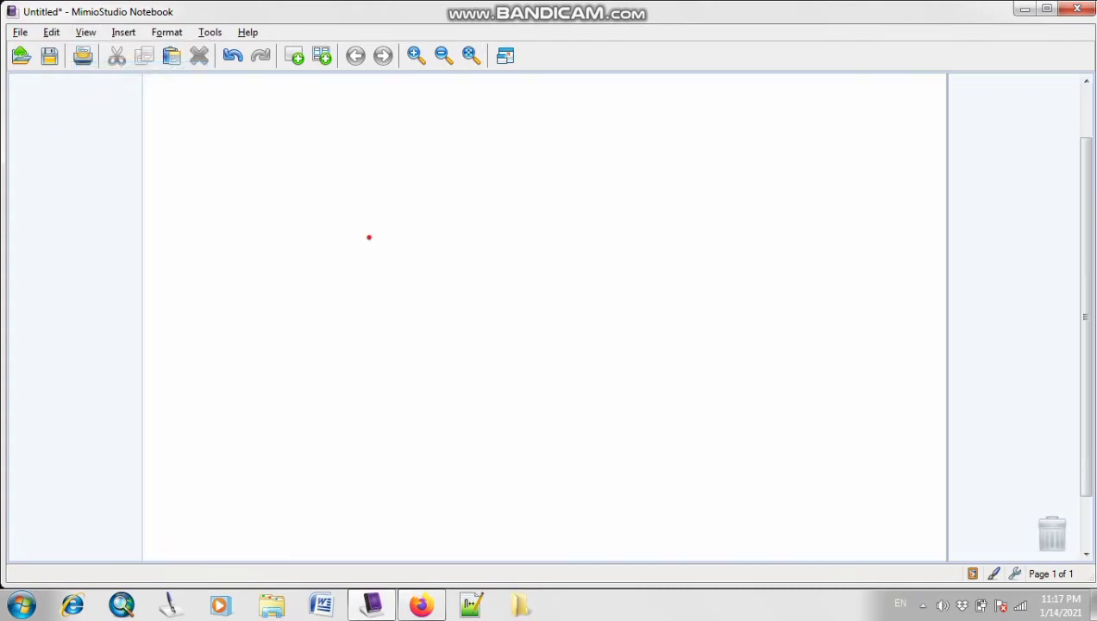
left_click(85, 32)
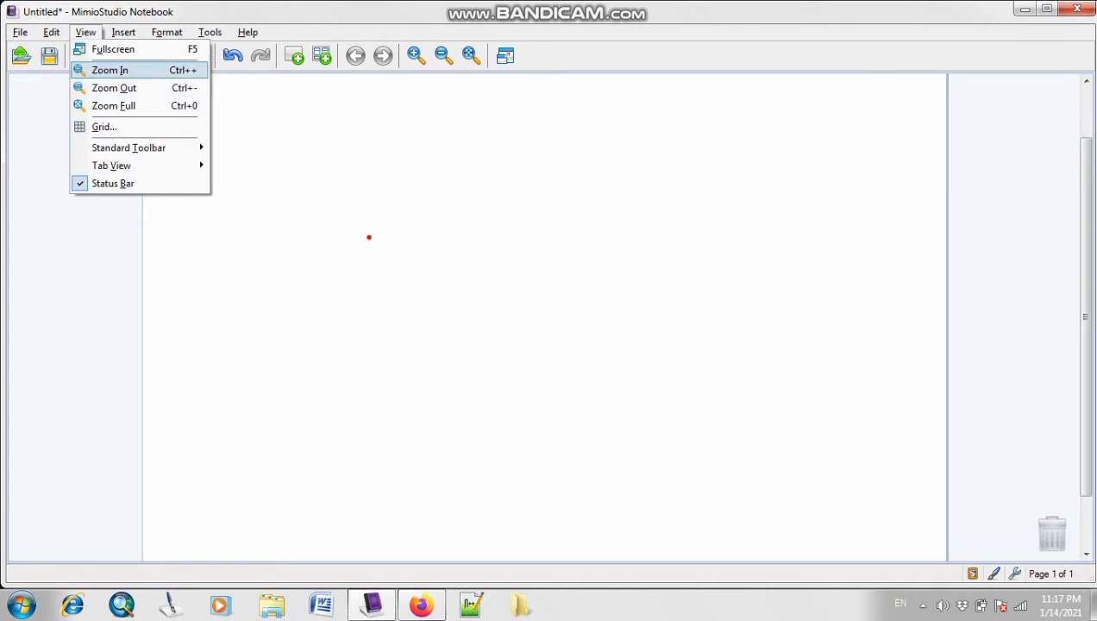
left_click(110, 70)
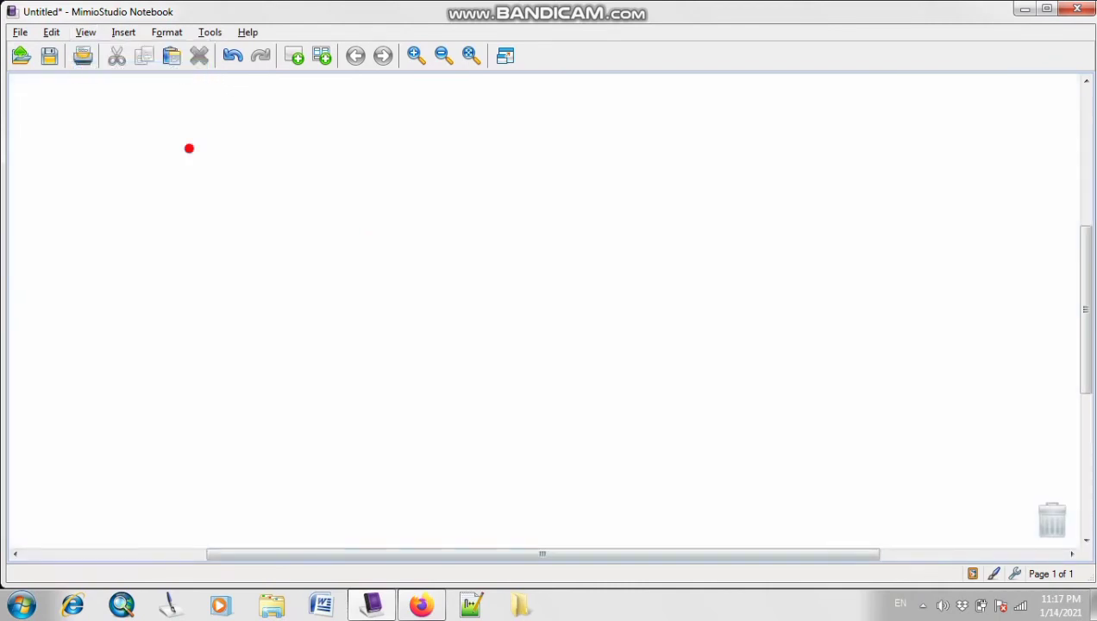
left_click_drag(543, 554, 362, 555)
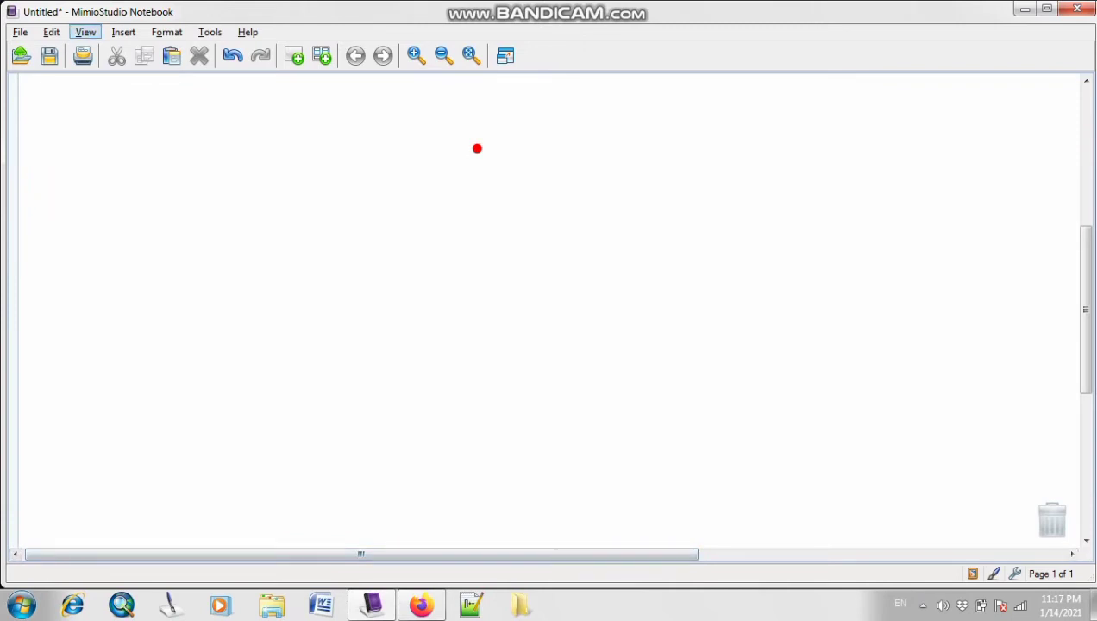
Step: Zoom out of the notebook page twice and fit the whole page with Zoom Full
left_click(85, 32)
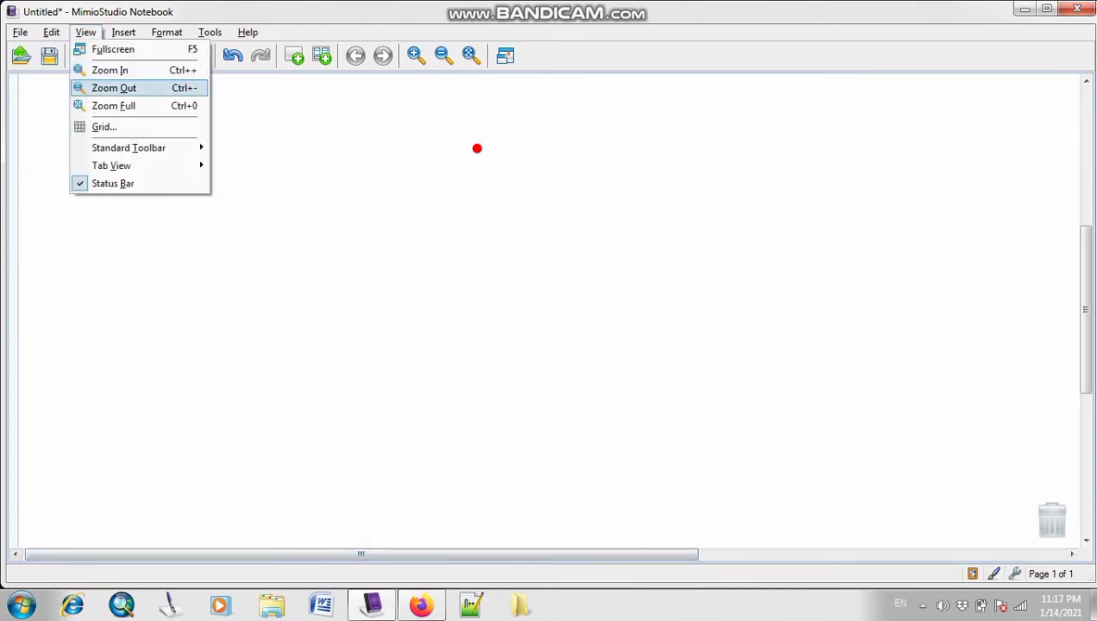
left_click(113, 88)
left_click(86, 32)
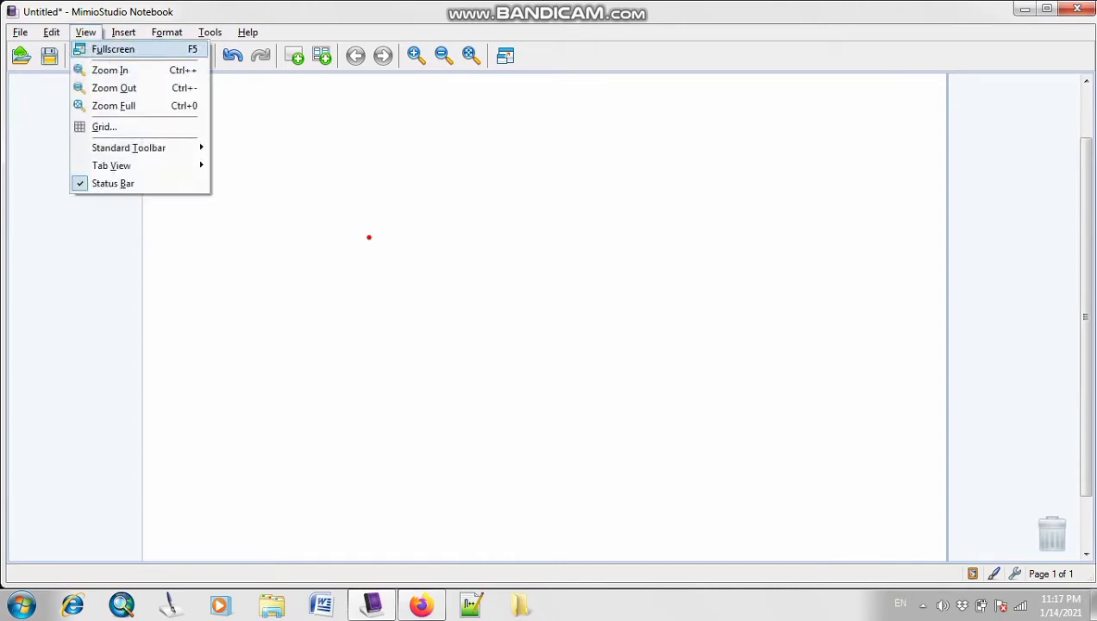
left_click(114, 88)
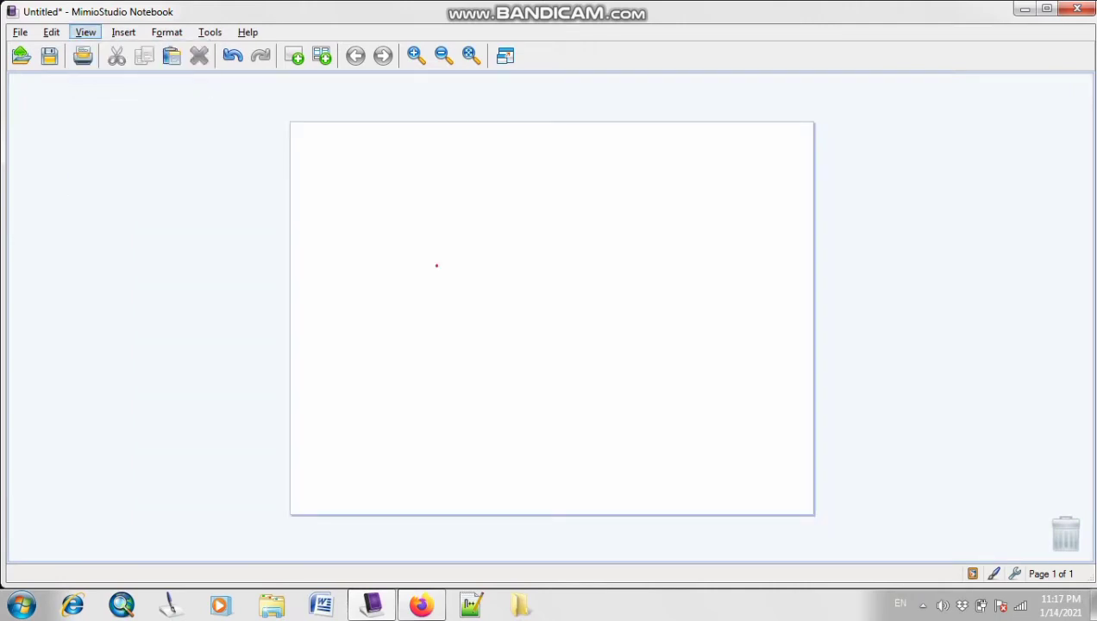
left_click(86, 32)
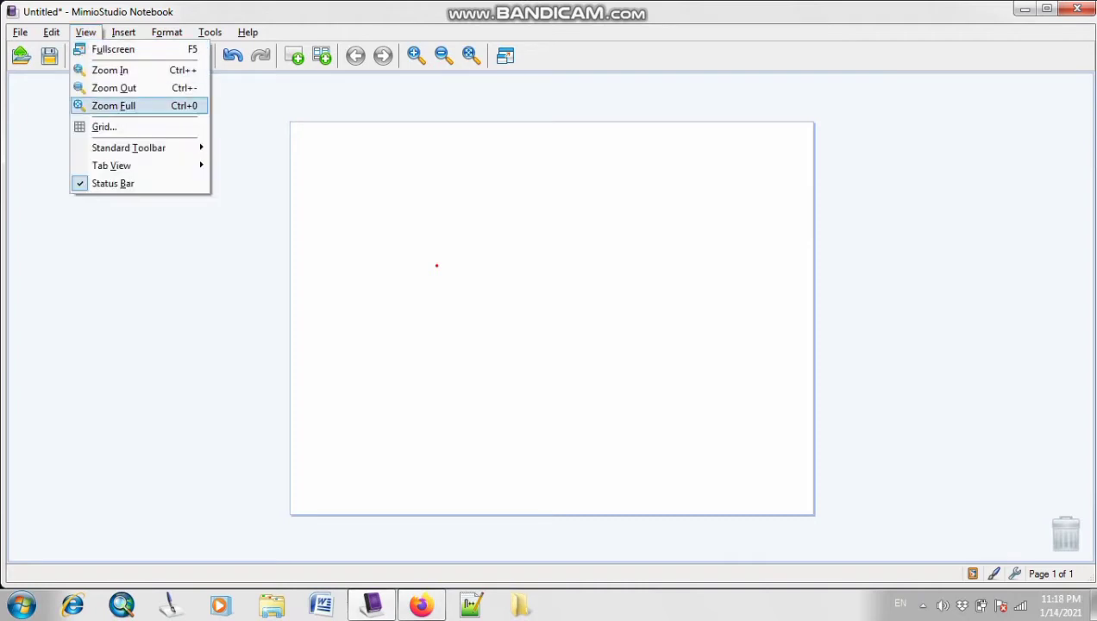
left_click(113, 105)
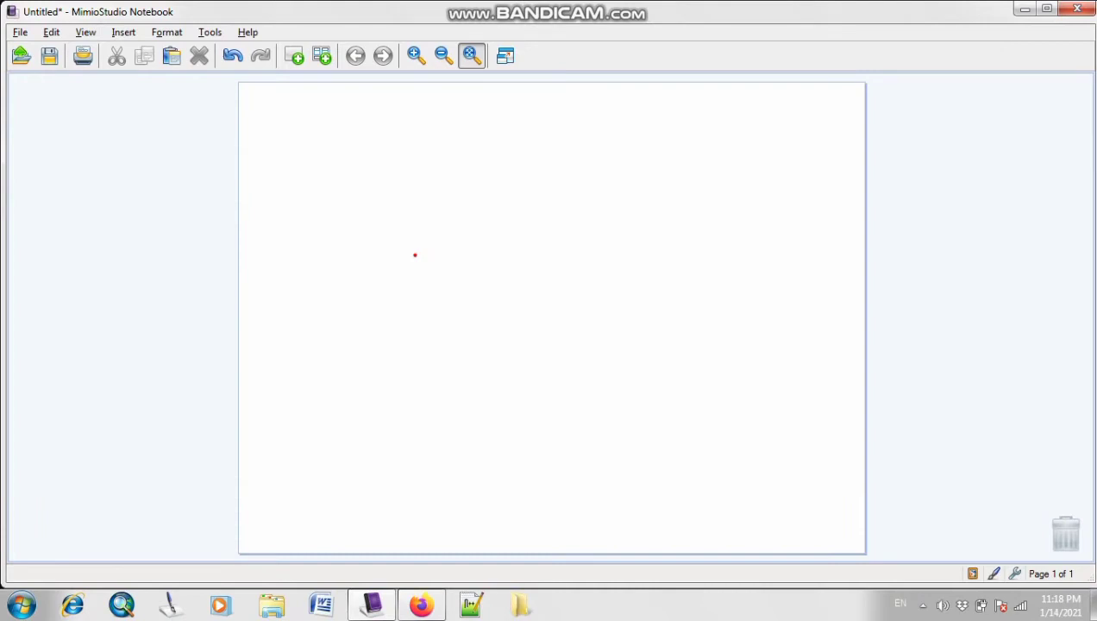
Step: Handwrite "App" in red on the blank notebook page
left_click(86, 32)
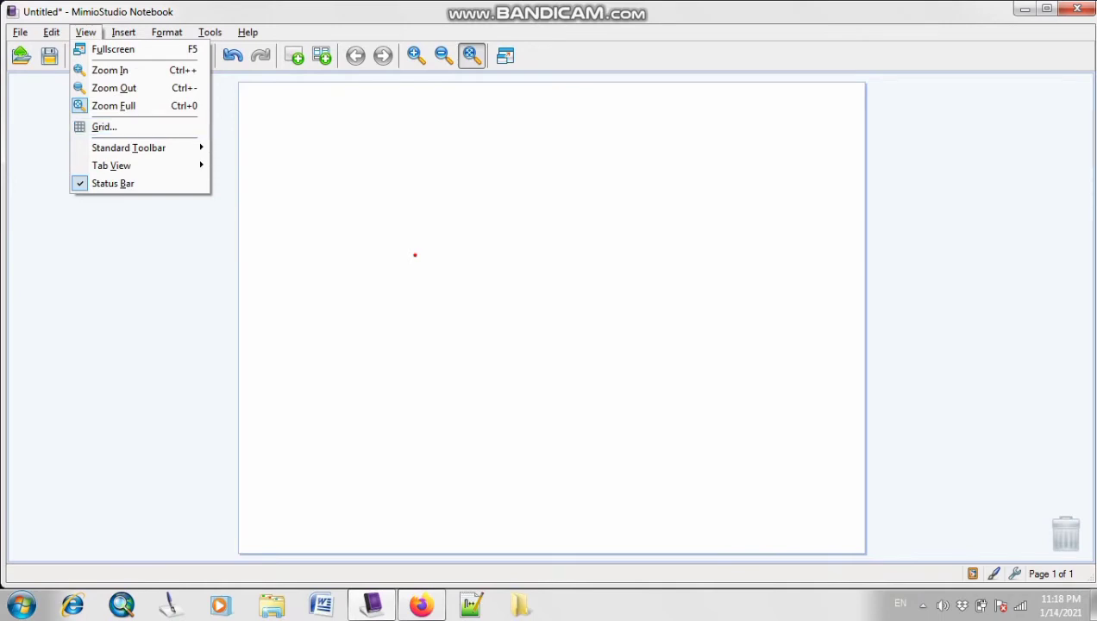
left_click(346, 206)
left_click_drag(346, 205, 331, 248)
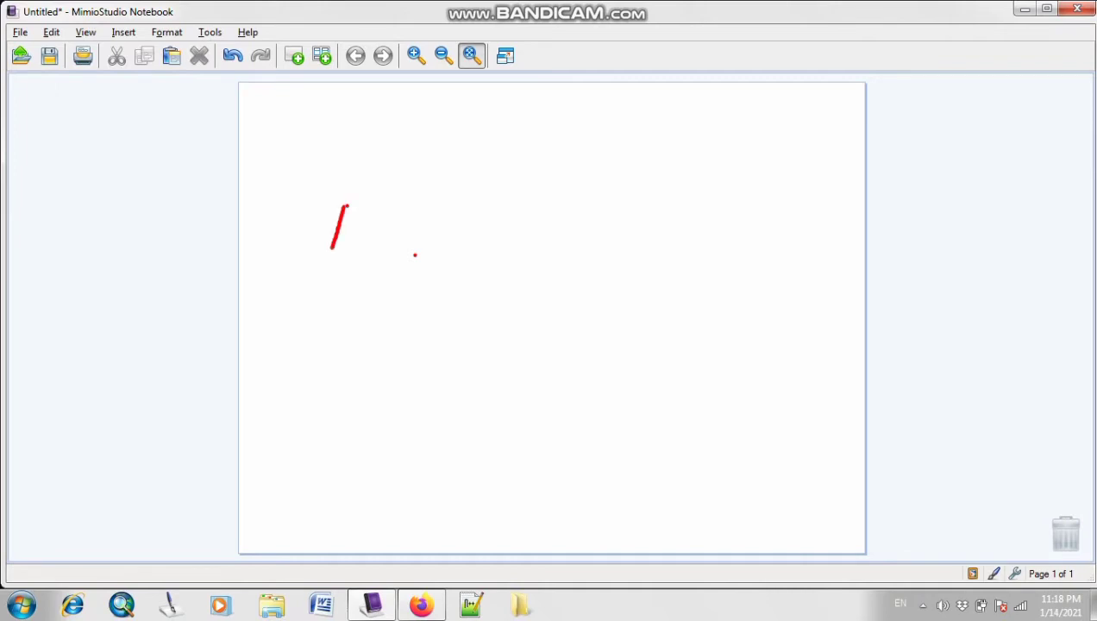
left_click_drag(347, 204, 379, 300)
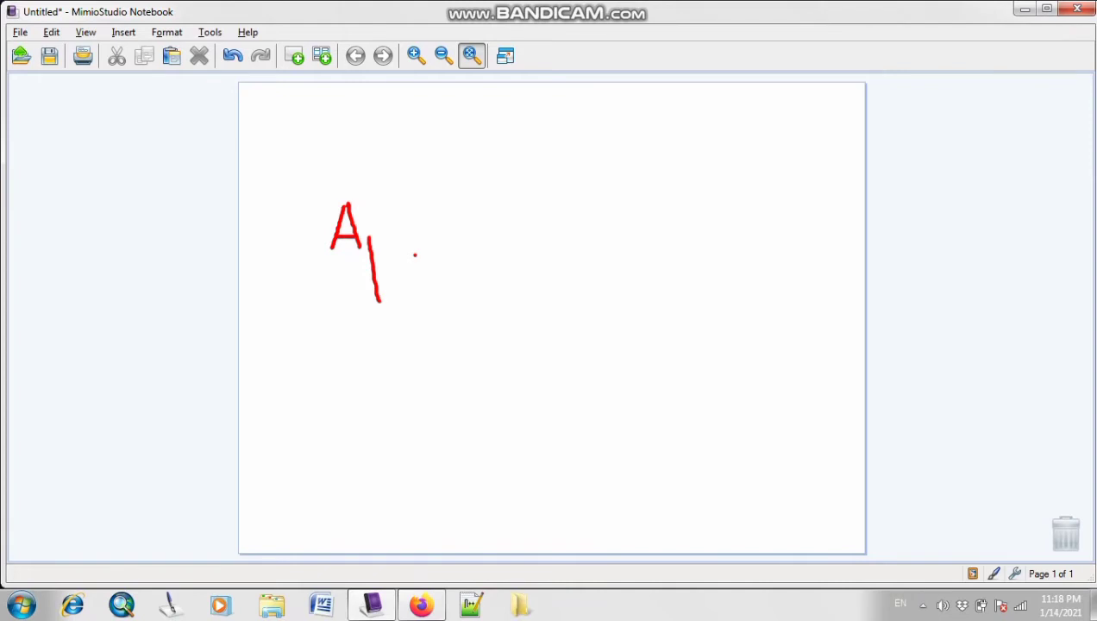
mouse_move(369, 234)
left_mouse_down()
mouse_move(391, 250)
mouse_move(372, 255)
mouse_move(396, 242)
mouse_move(406, 300)
left_mouse_up()
mouse_move(403, 243)
left_mouse_down()
mouse_move(422, 236)
mouse_move(406, 251)
left_mouse_up()
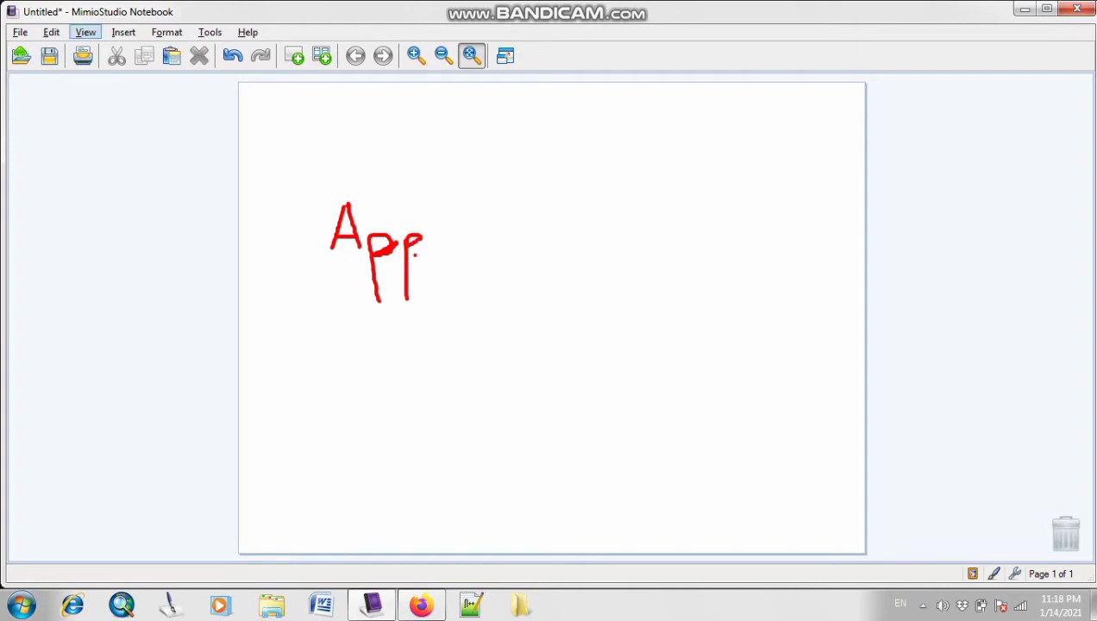
Step: Turn on the Display grid on screen option in the page's grid settings and apply it
left_click(85, 32)
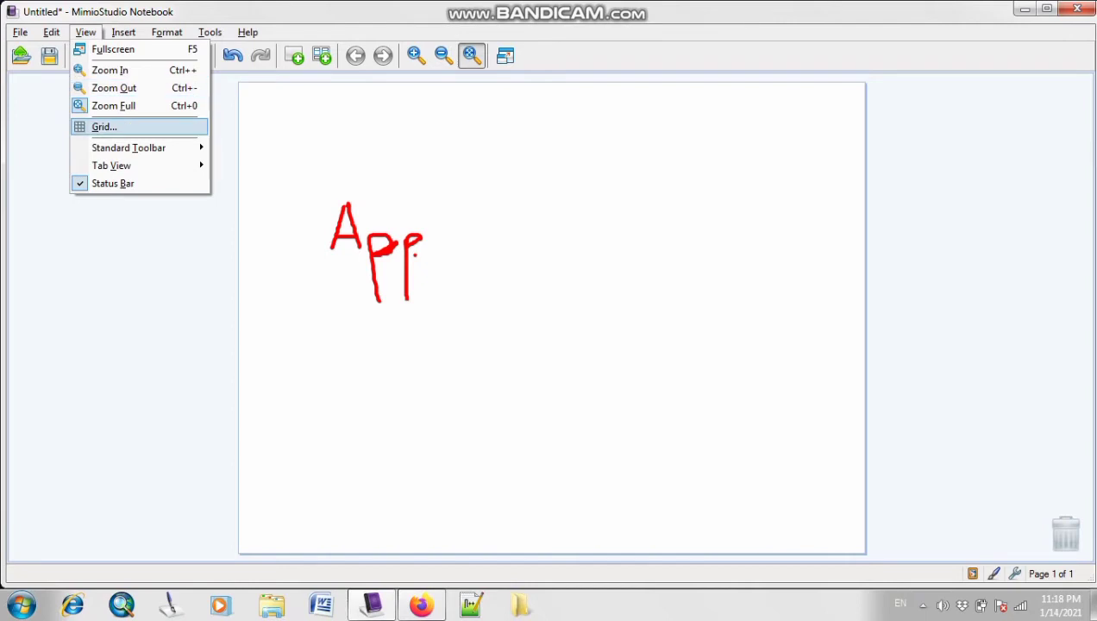
left_click(104, 127)
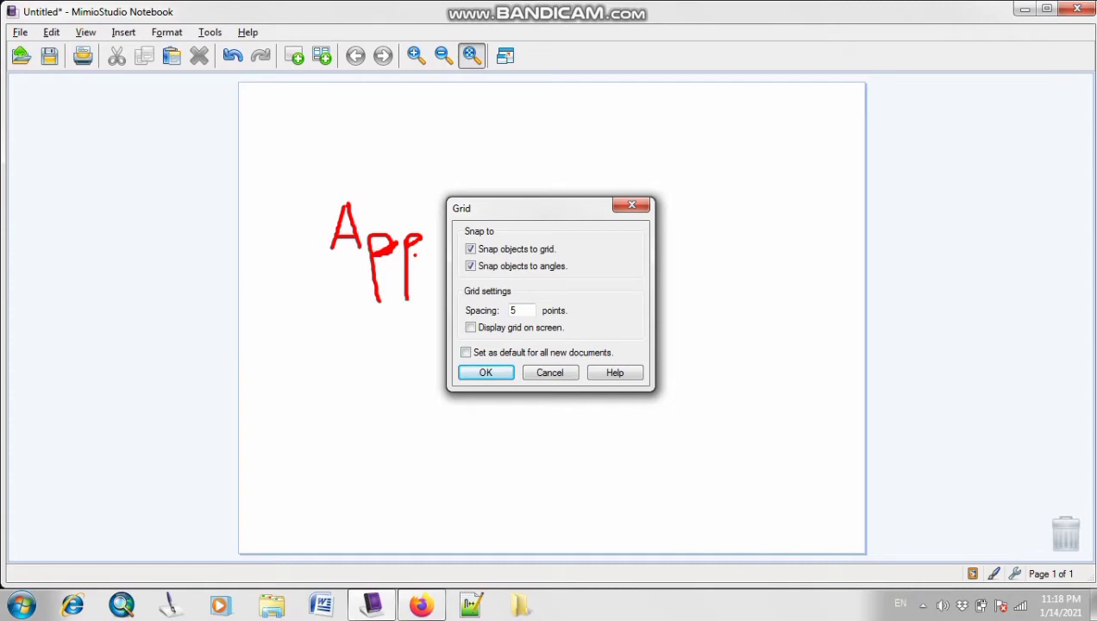
left_click_drag(535, 208, 541, 180)
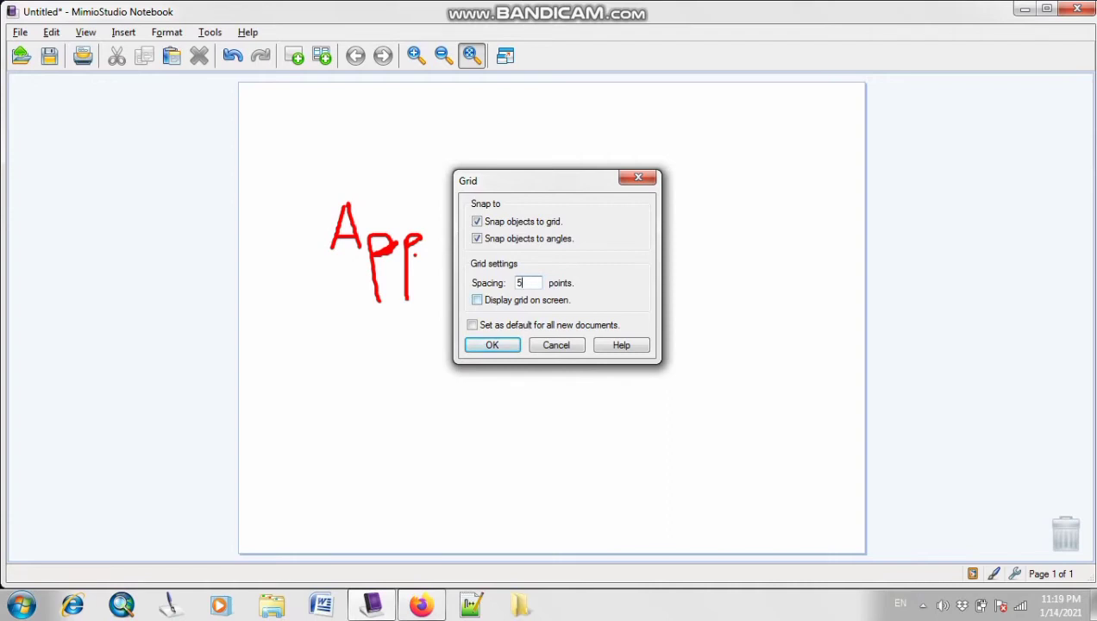
left_click(477, 301)
left_click(492, 345)
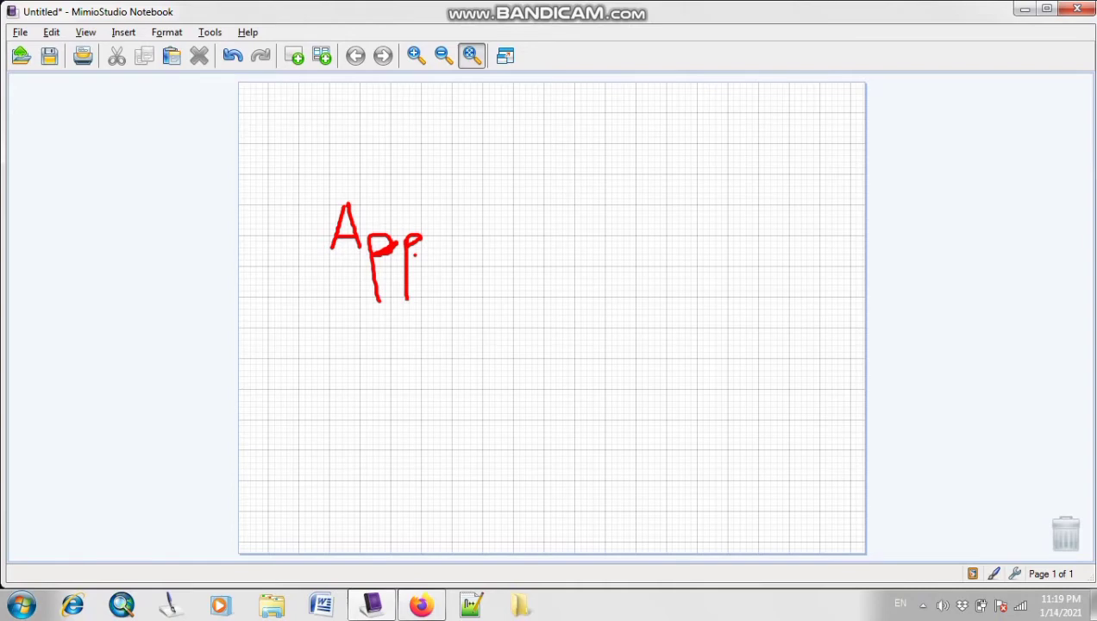
Step: Try to handwrite "12" on the gridded page above "App", and undo those strokes
mouse_move(371, 118)
left_mouse_down()
mouse_move(372, 133)
mouse_move(405, 125)
mouse_move(398, 133)
mouse_move(412, 134)
mouse_move(395, 148)
left_mouse_up()
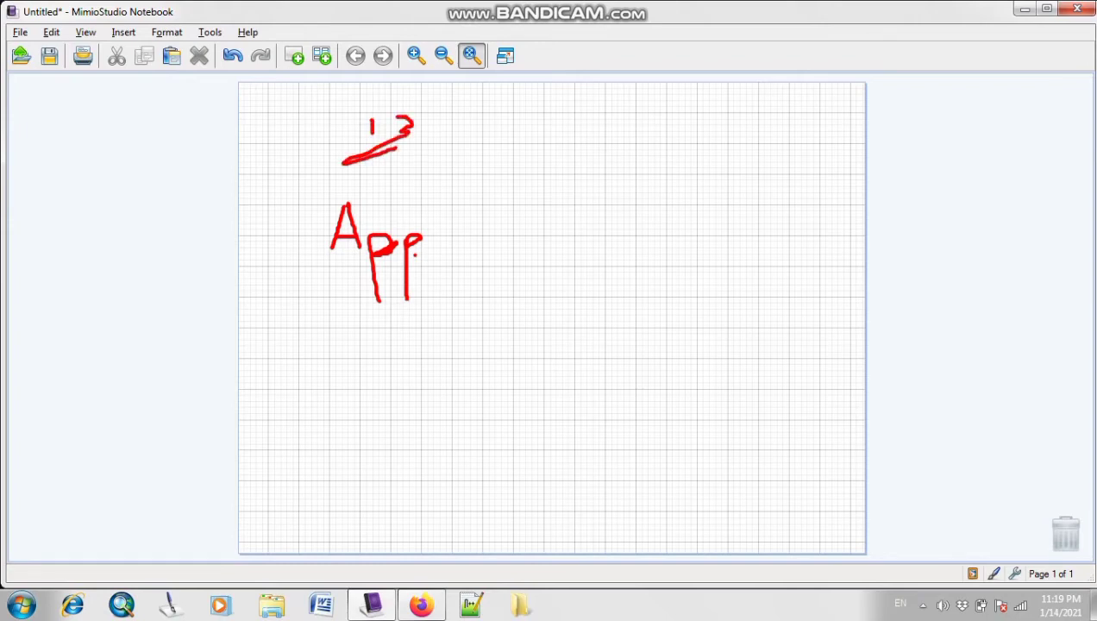
key("ctrl+z")
mouse_move(396, 124)
left_mouse_down()
mouse_move(412, 129)
mouse_move(398, 141)
mouse_move(420, 145)
mouse_move(436, 126)
left_mouse_up()
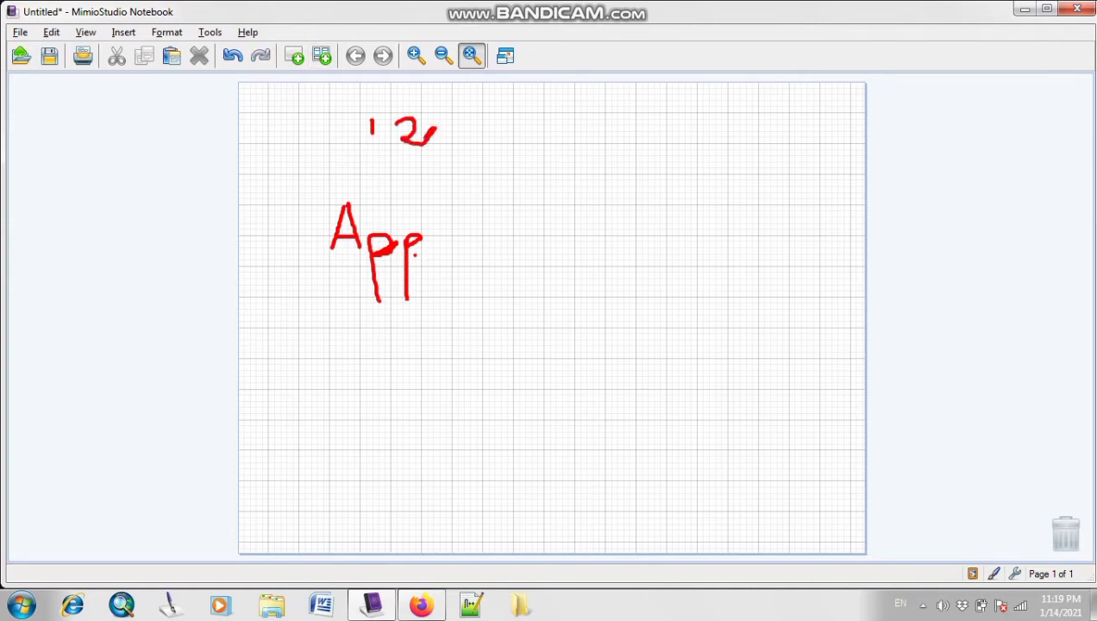
key("ctrl+z")
key("ctrl+z")
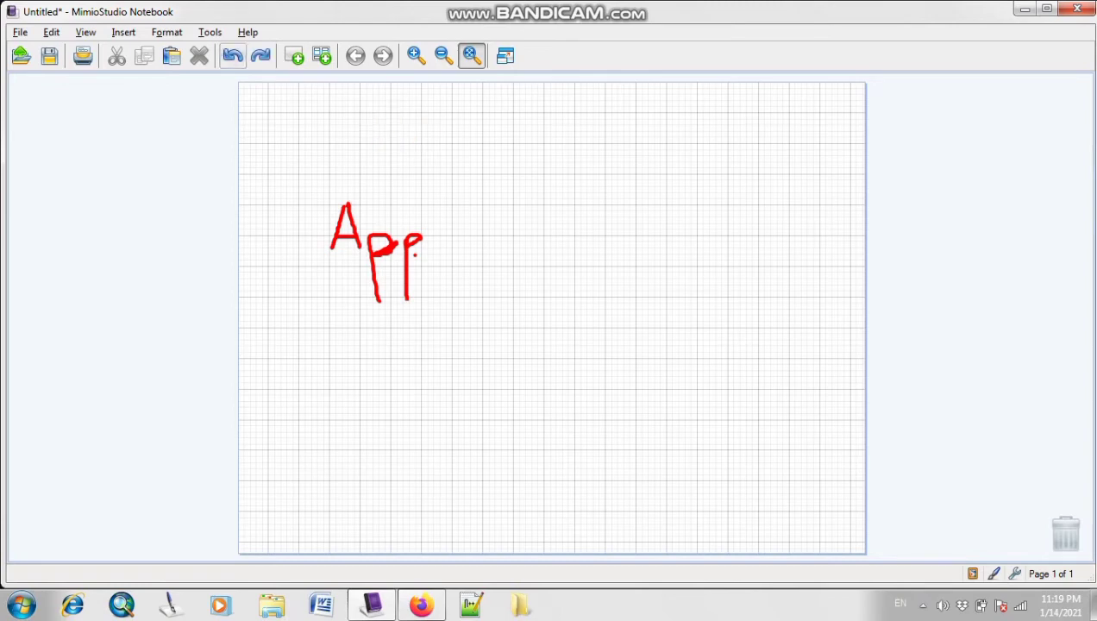
Step: Undo all remaining handwritten strokes until the notebook page is empty
key("ctrl+z")
key("ctrl+z")
key("ctrl+z")
key("ctrl+z")
key("ctrl+z")
key("ctrl+z")
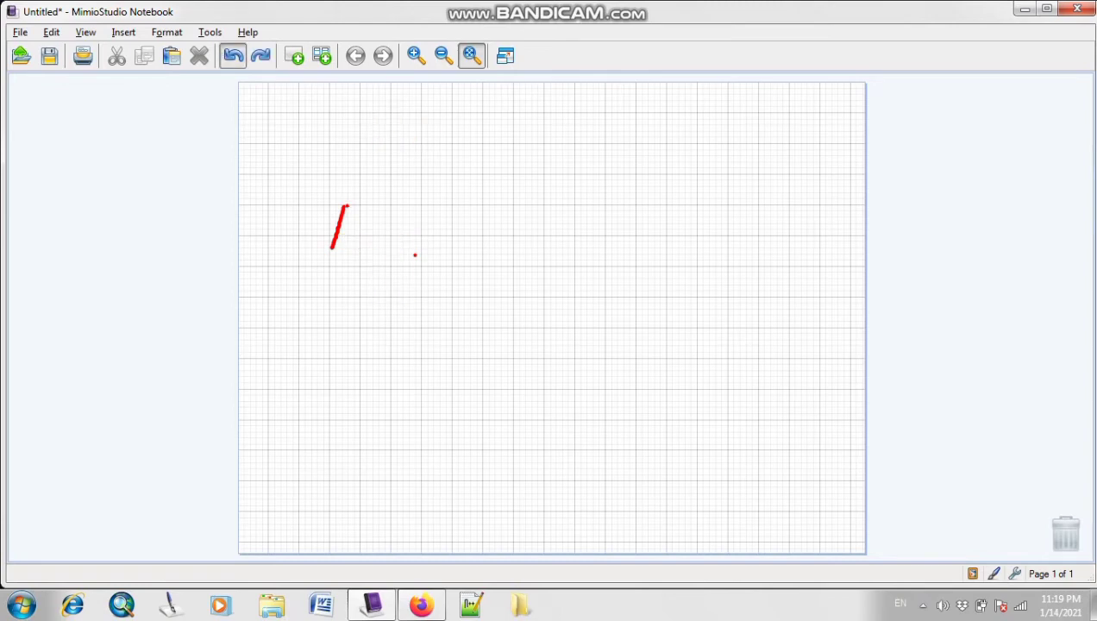
key("ctrl+z")
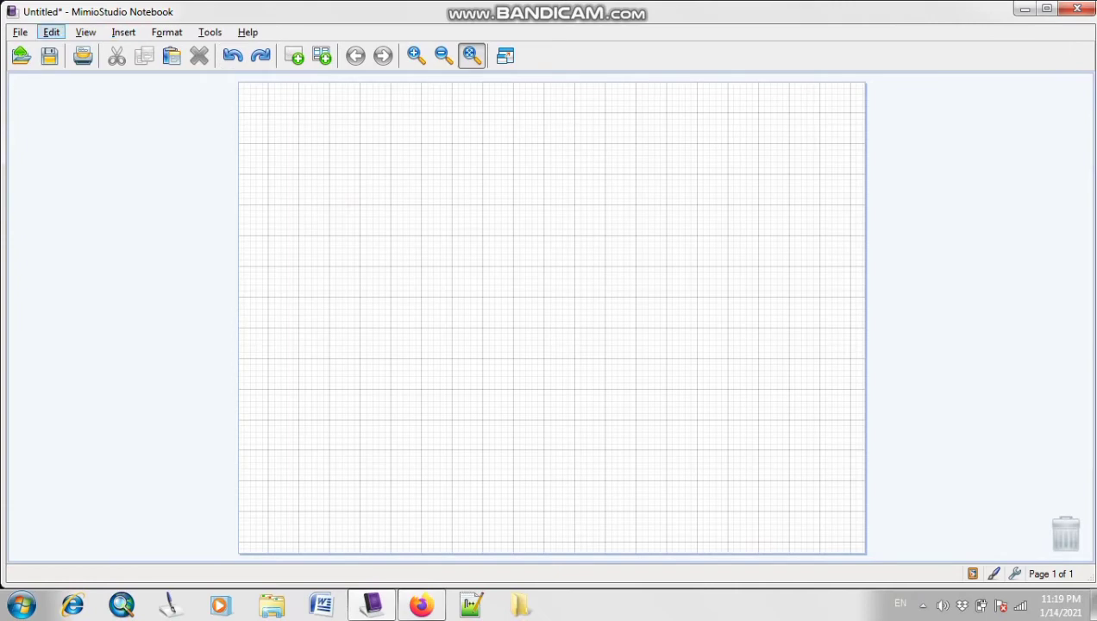
Step: Turn off the Display grid on screen option in the page's grid settings and apply it
left_click(86, 32)
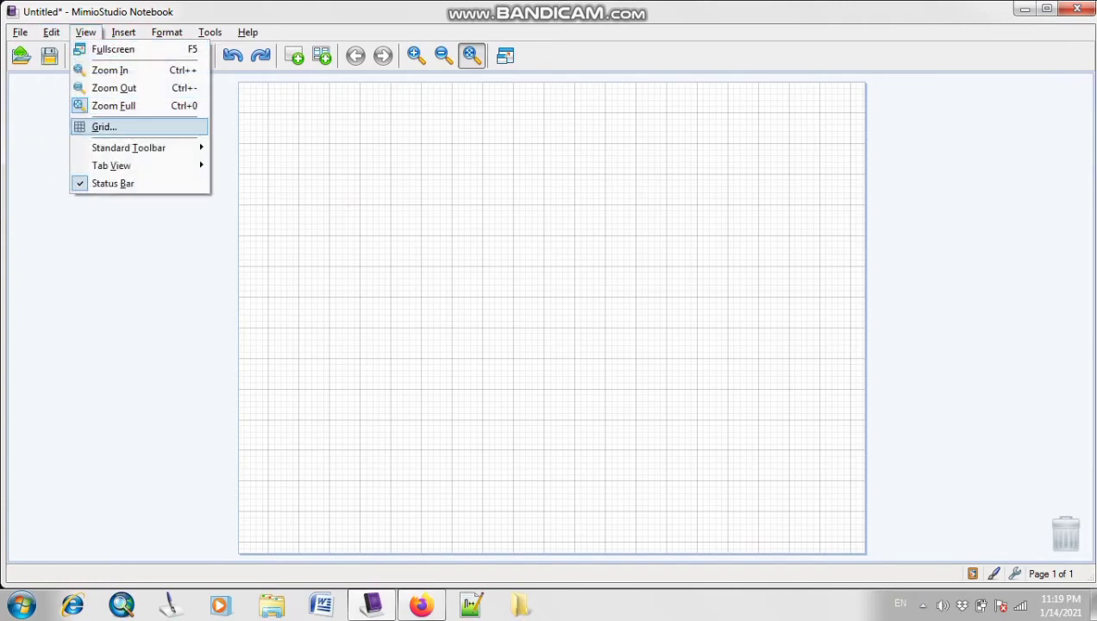
left_click(103, 127)
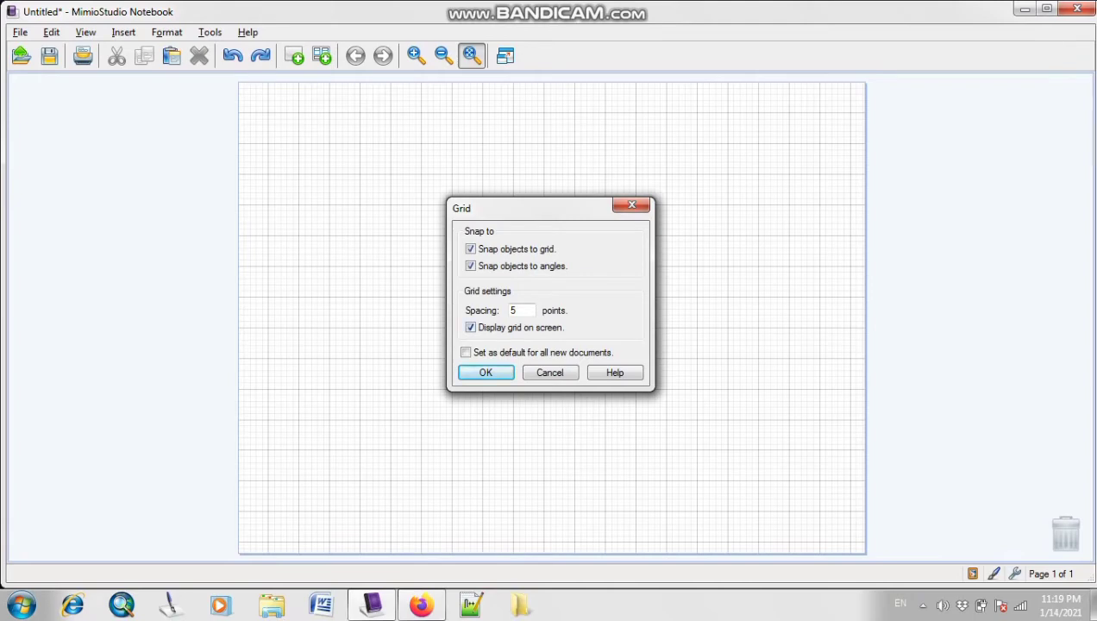
left_click(470, 327)
left_click(486, 371)
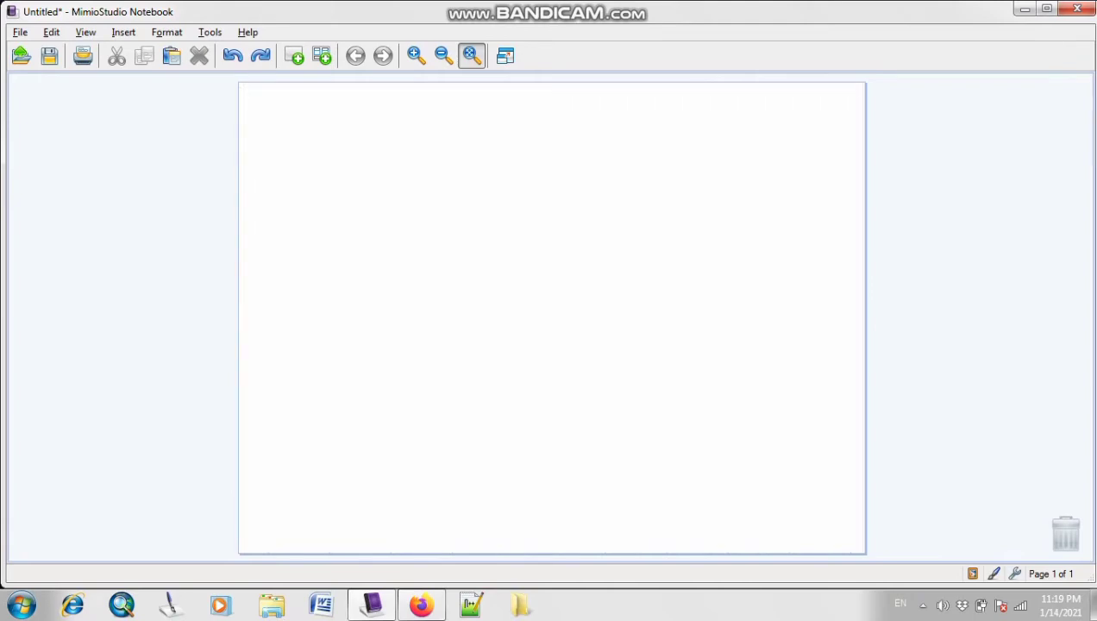
Step: Set the Standard Toolbar placement to Top and switch it to Bottom
left_click(86, 32)
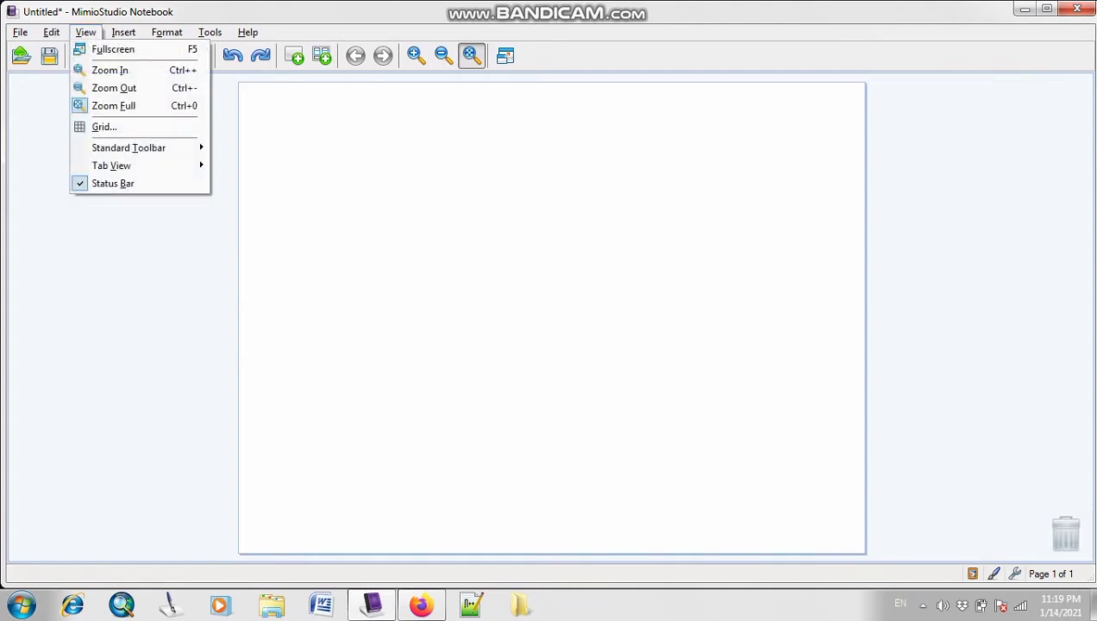
mouse_move(130, 147)
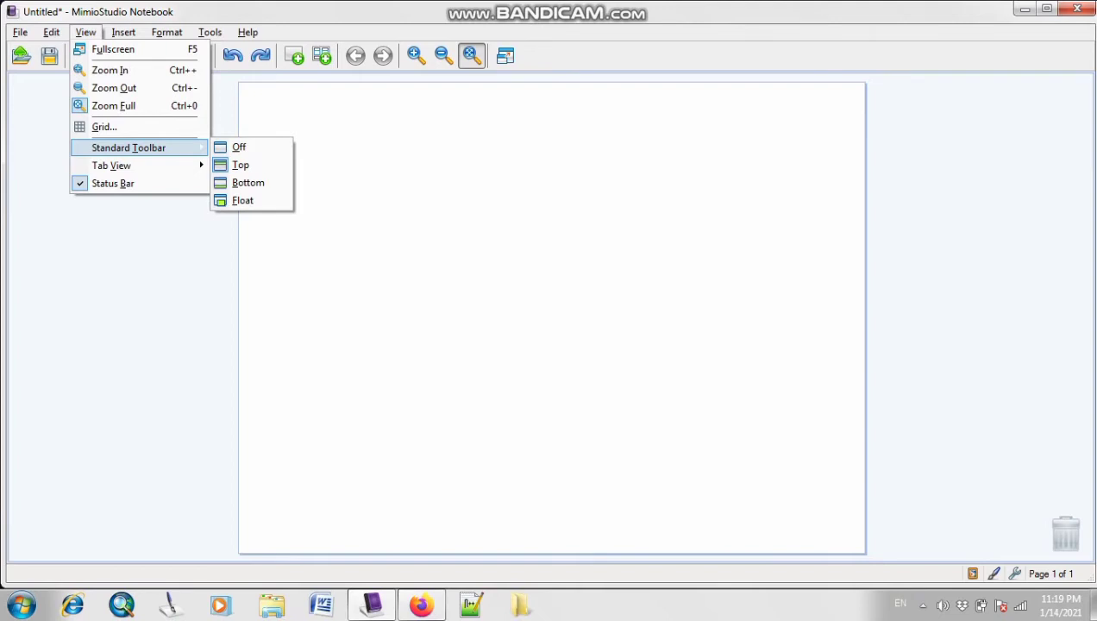
left_click(240, 165)
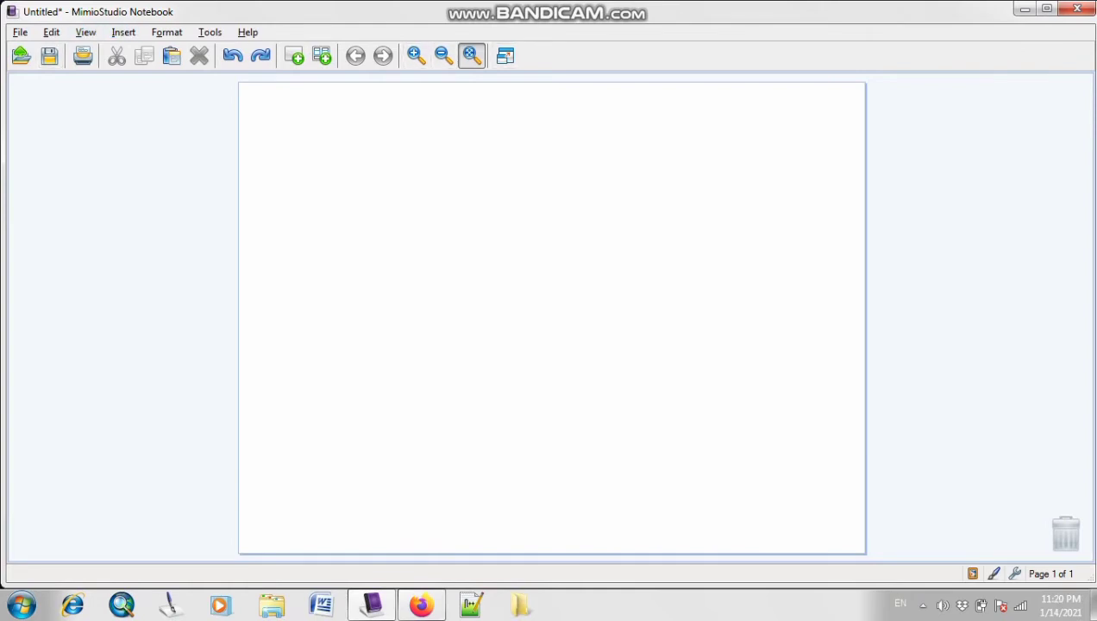
left_click(123, 32)
mouse_move(209, 32)
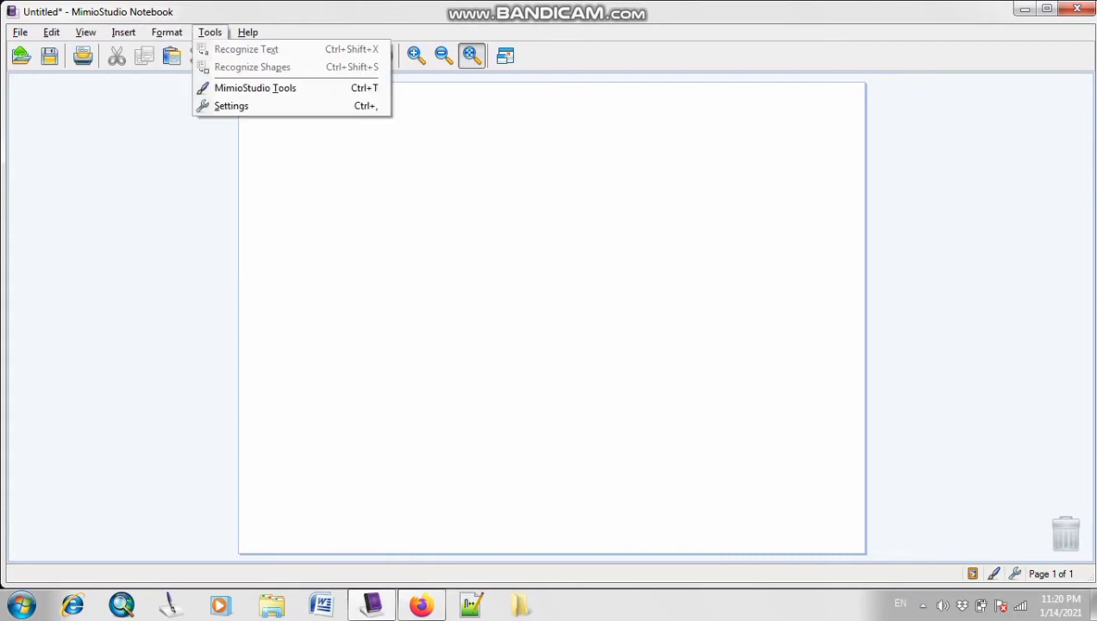
mouse_move(85, 32)
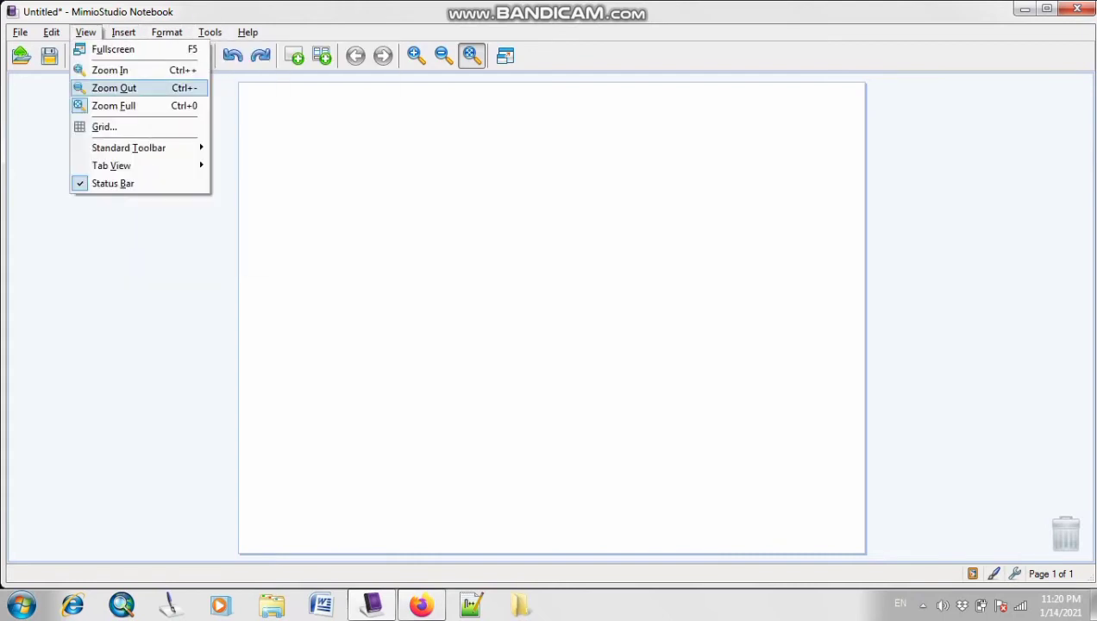
mouse_move(172, 148)
left_click(239, 181)
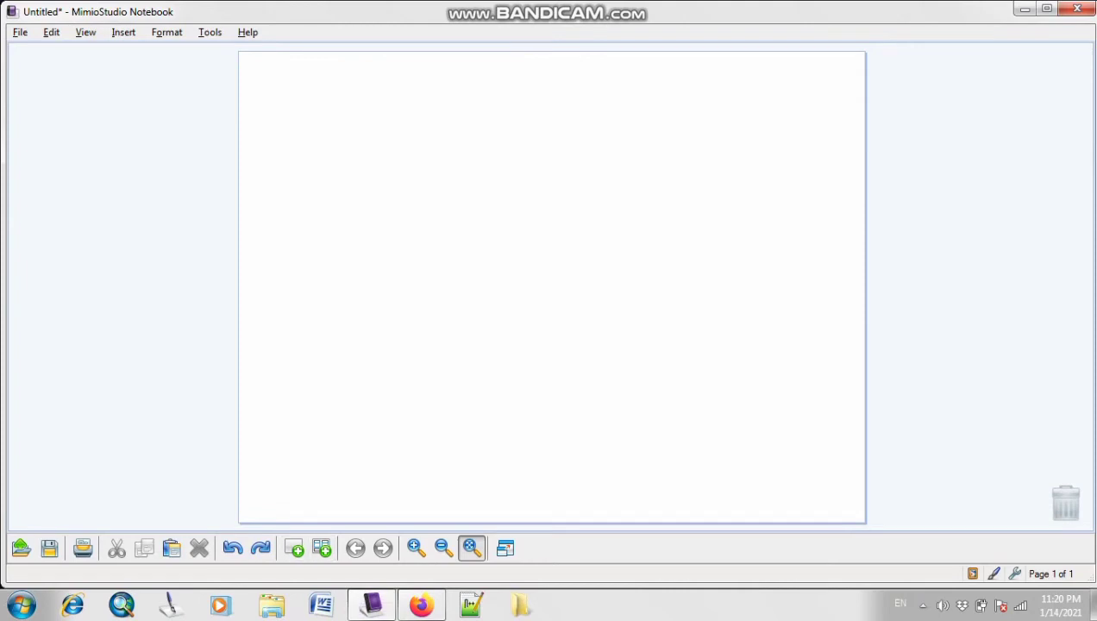
Step: Set the Standard Toolbar to Float and move it over the page's upper edge
left_click(85, 33)
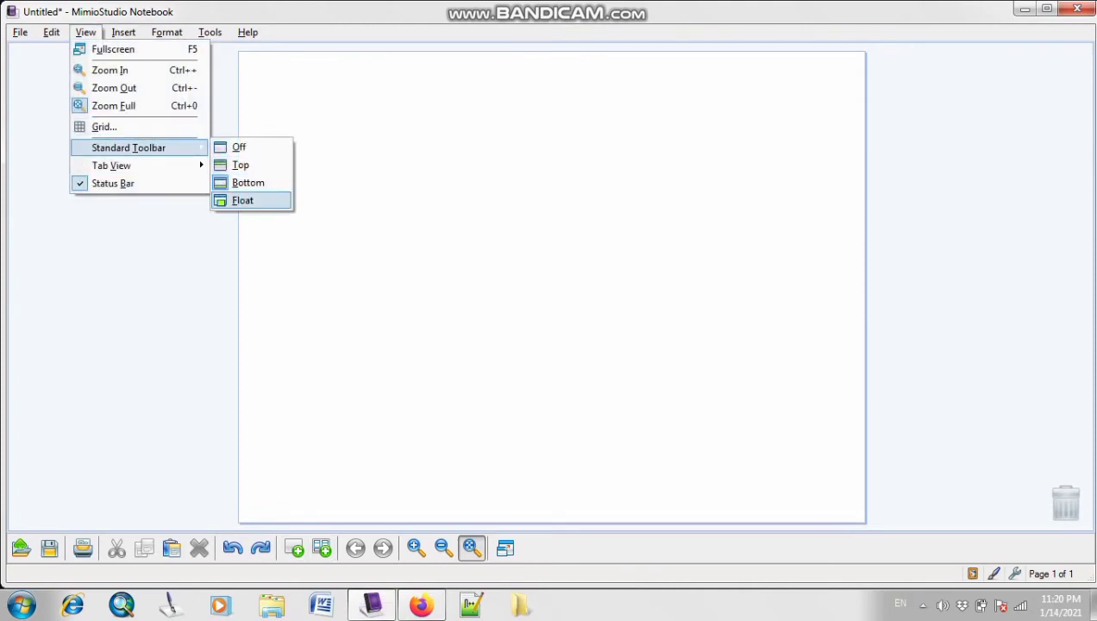
left_click(242, 200)
left_click_drag(259, 539, 755, 63)
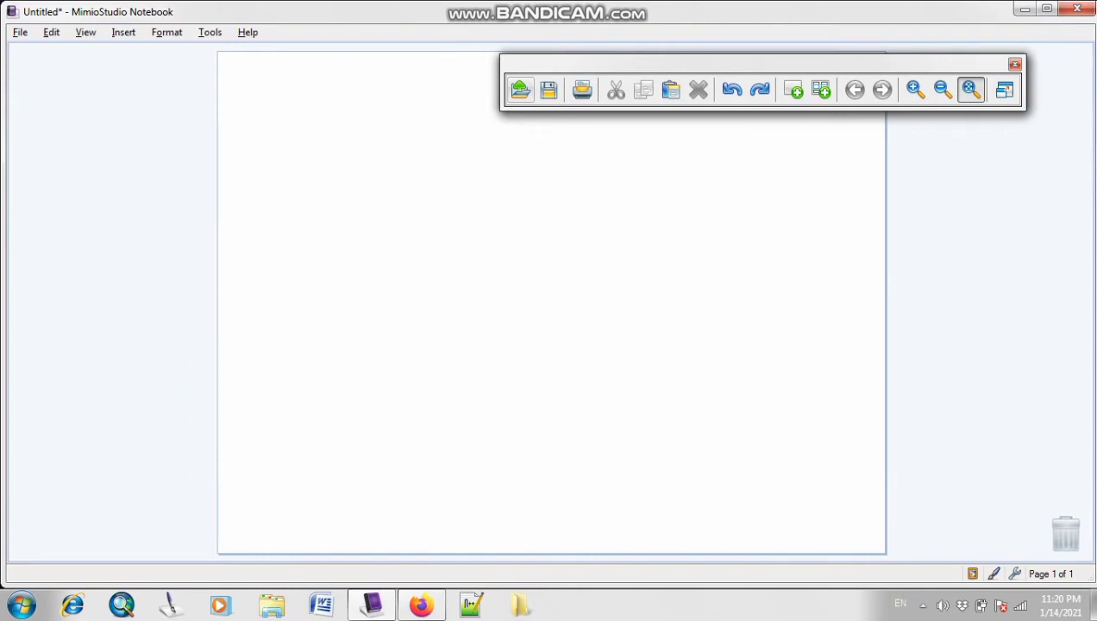
Step: Return the floating Standard Toolbar to the Top placement
left_click(123, 33)
mouse_move(85, 32)
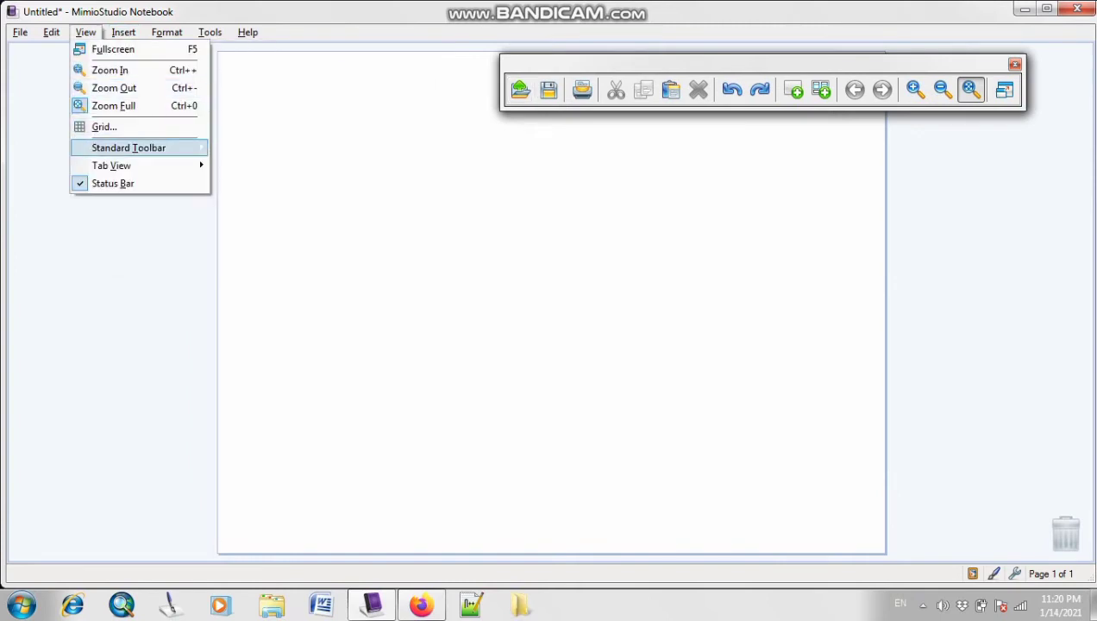
mouse_move(130, 148)
left_click(241, 165)
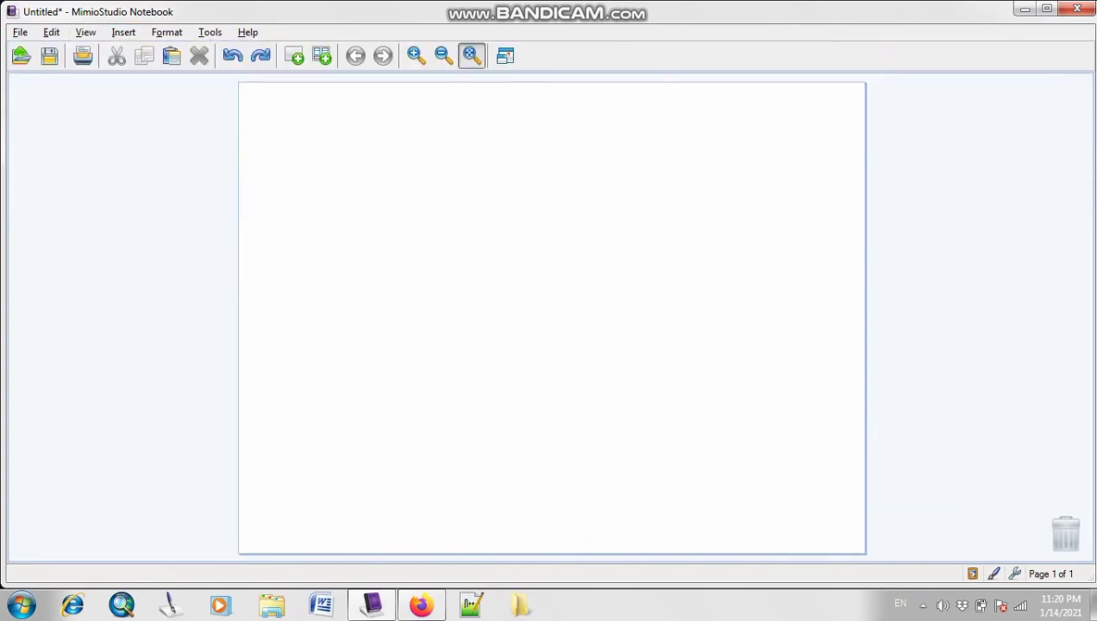
Step: Show the page thumbnails by setting Tab View to Right
left_click(123, 33)
mouse_move(86, 32)
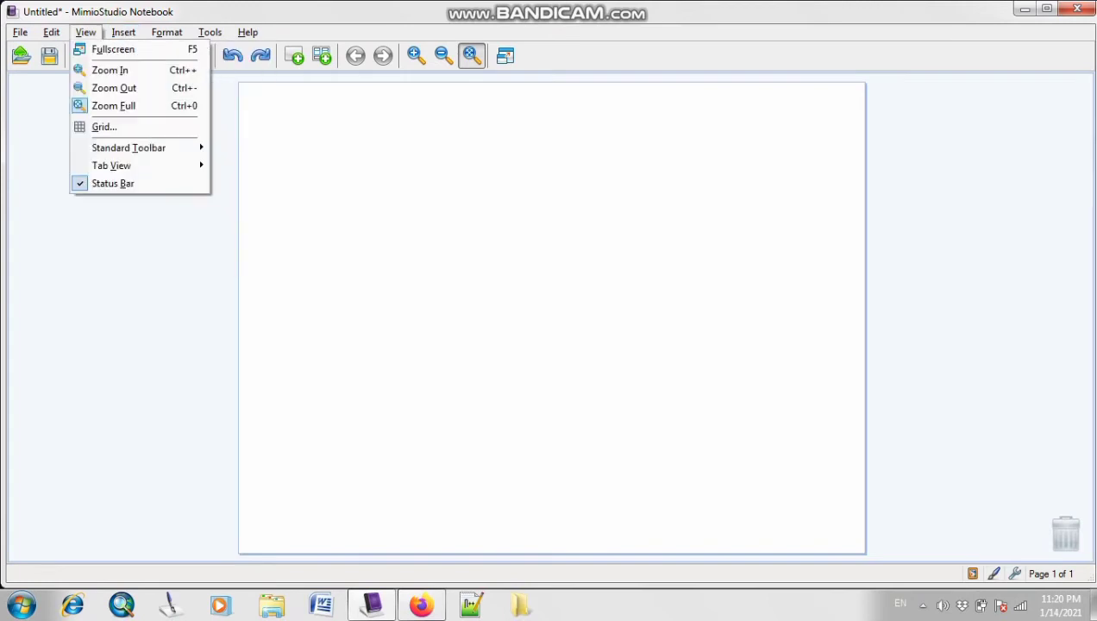
mouse_move(112, 165)
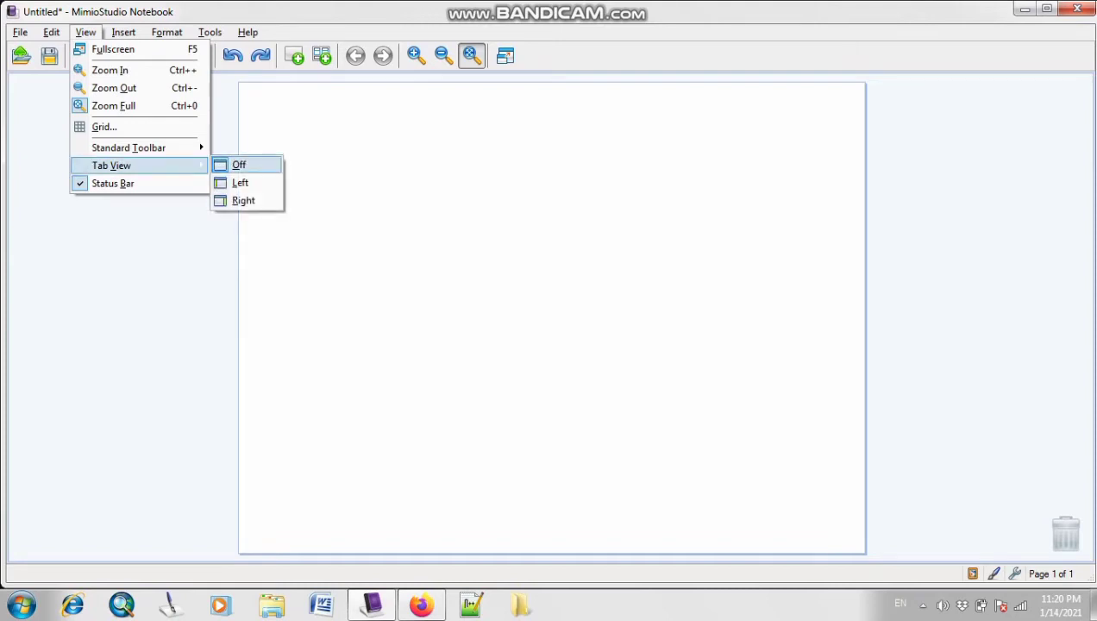
left_click(244, 200)
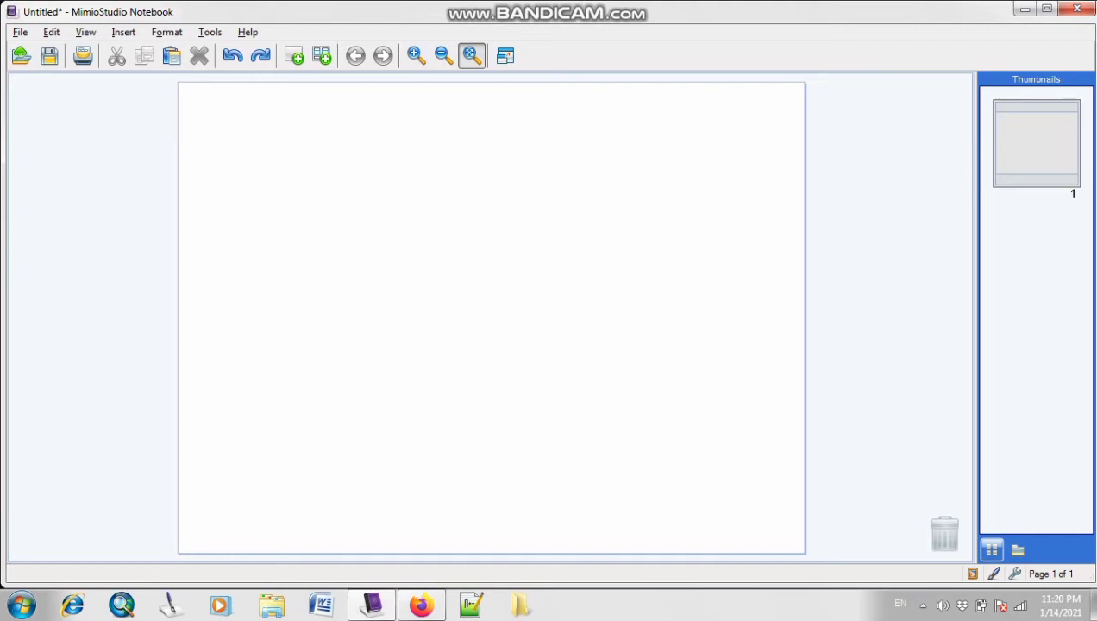
Step: Draw a large 1 on the first page and a large 2 on a newly added page
left_click_drag(343, 157, 343, 375)
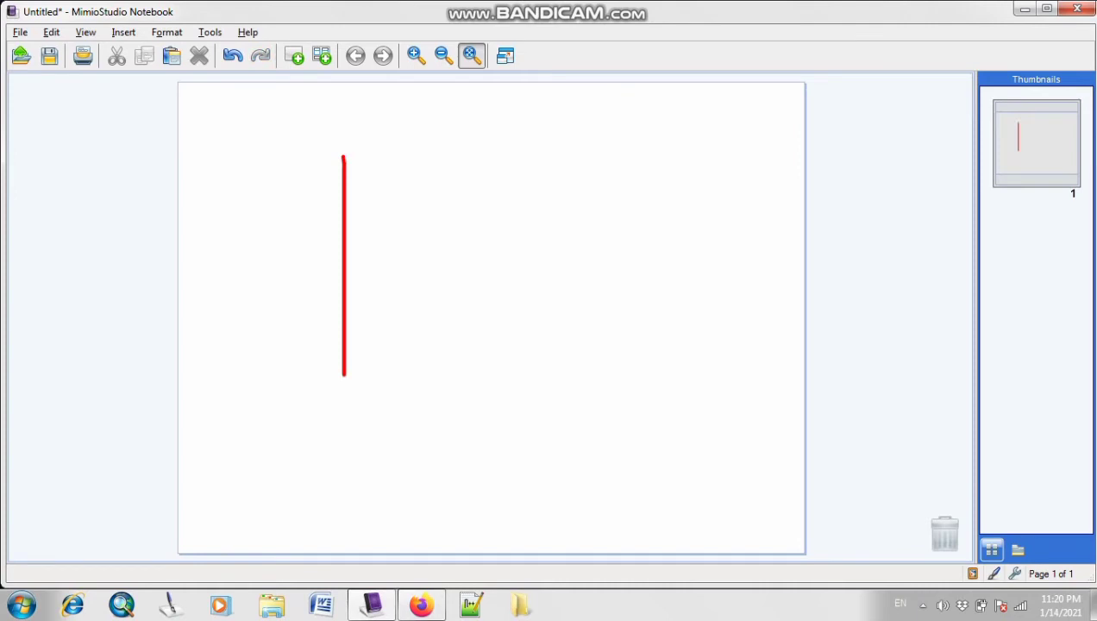
left_click(294, 55)
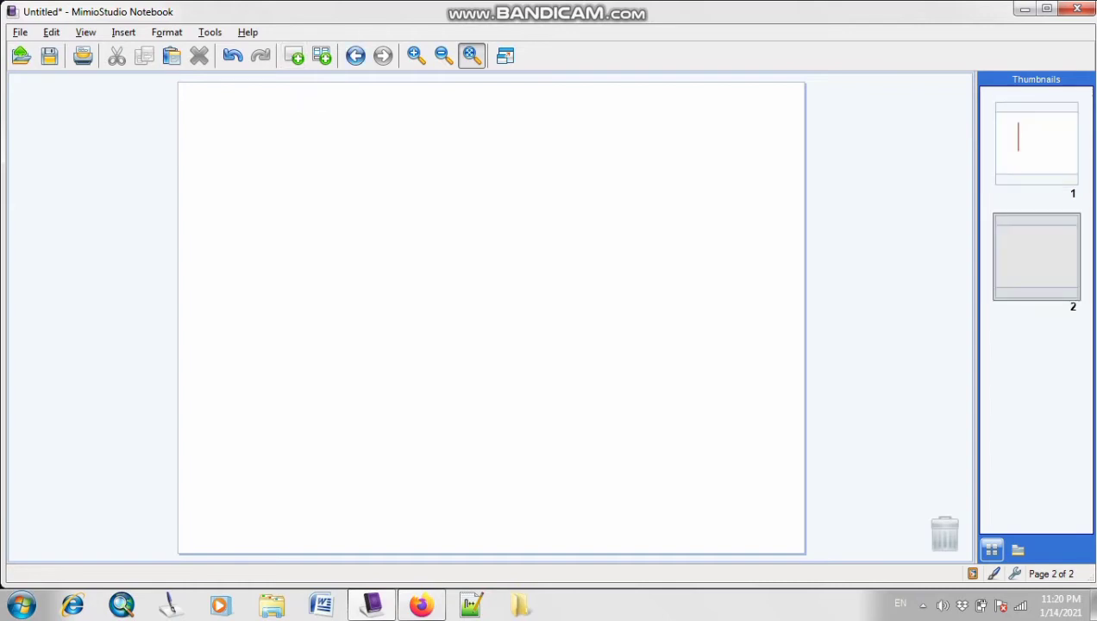
mouse_move(363, 177)
left_mouse_down()
mouse_move(416, 237)
mouse_move(350, 345)
mouse_move(584, 342)
left_mouse_up()
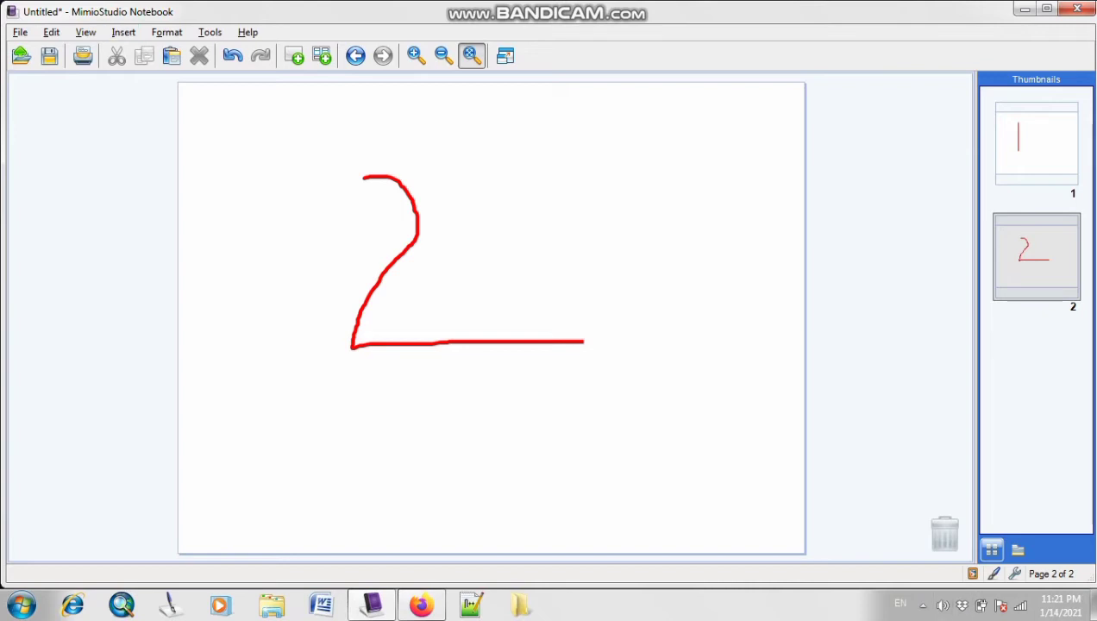
Step: Undo the drawn 2, the added page and the drawn 1
left_click(232, 55)
left_click(232, 55)
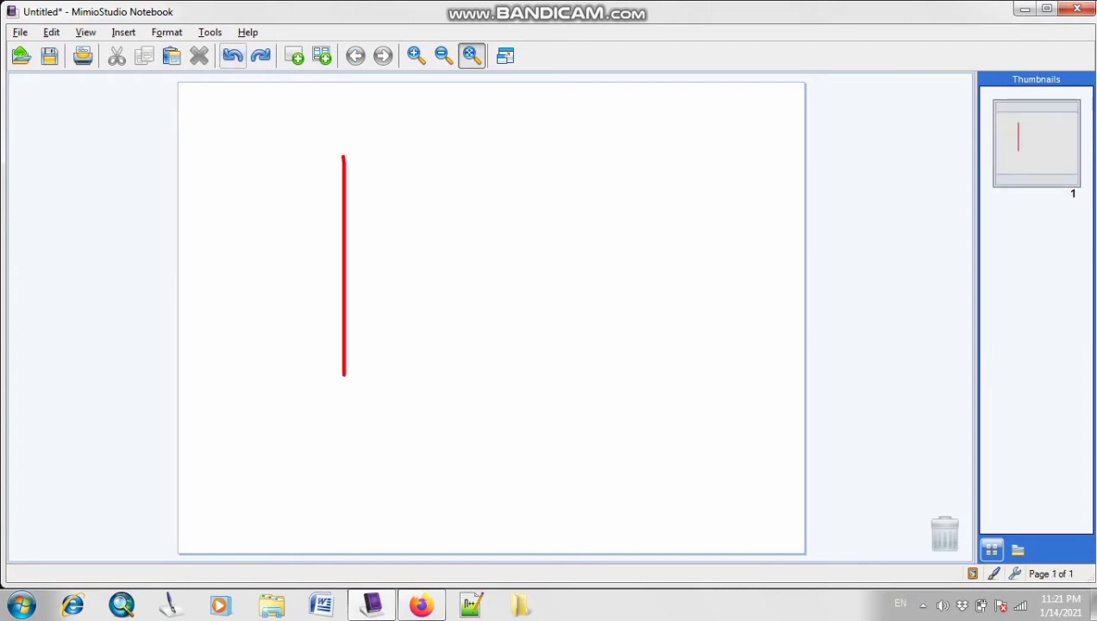
left_click(232, 55)
Step: Move the page thumbnails to the other side of the page by setting Tab View to Left
left_click(85, 32)
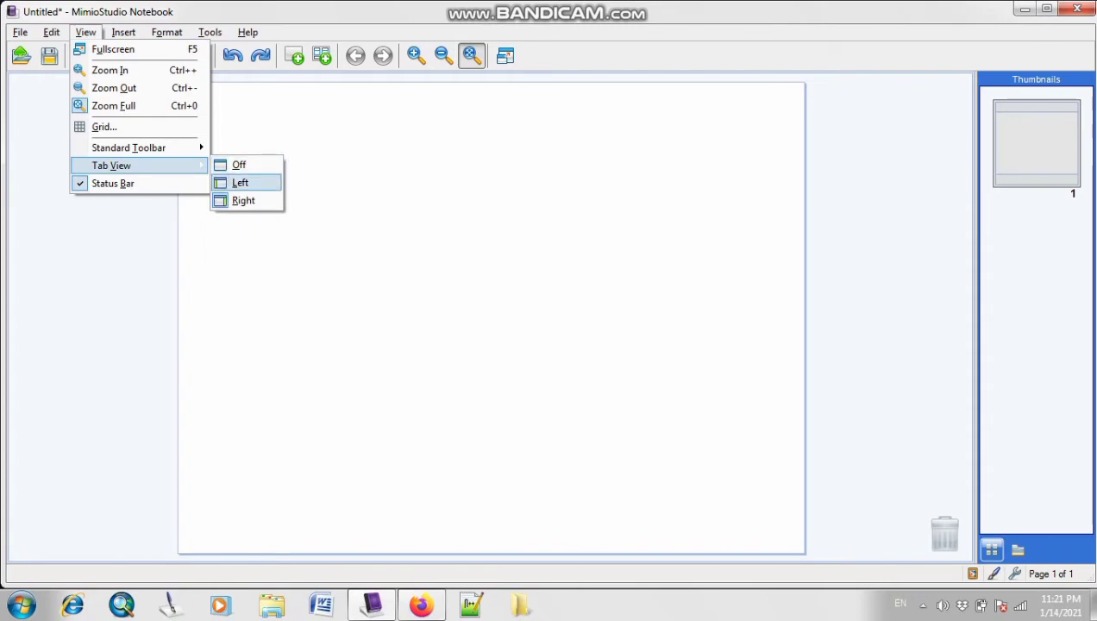
left_click(240, 183)
Step: Move the page thumbnails back to the other side of the page by setting Tab View to Right
left_click(123, 32)
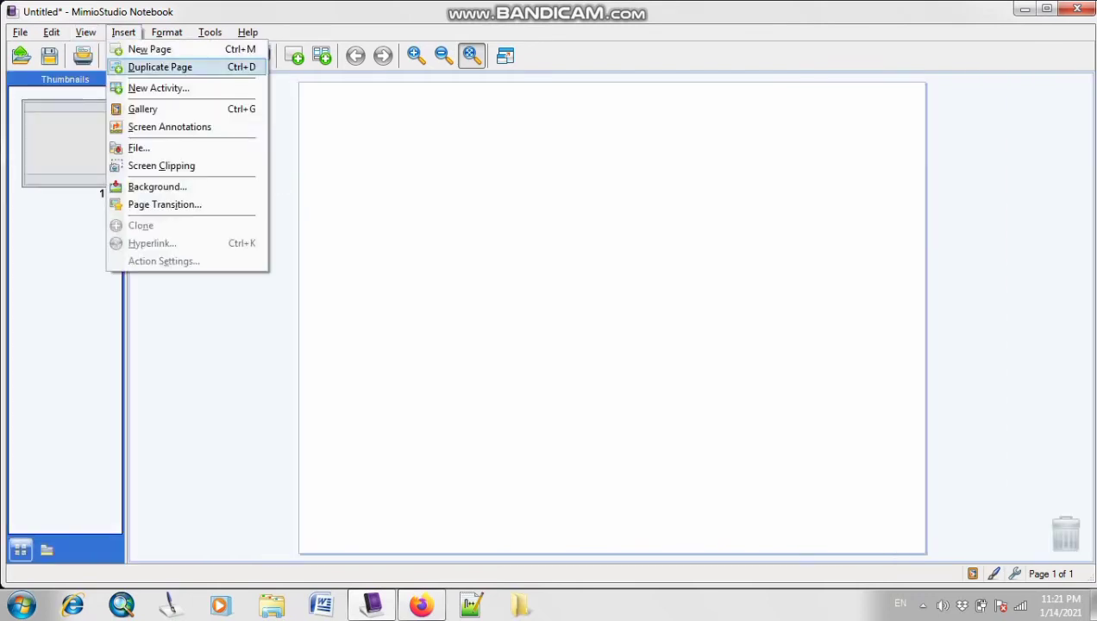
mouse_move(85, 32)
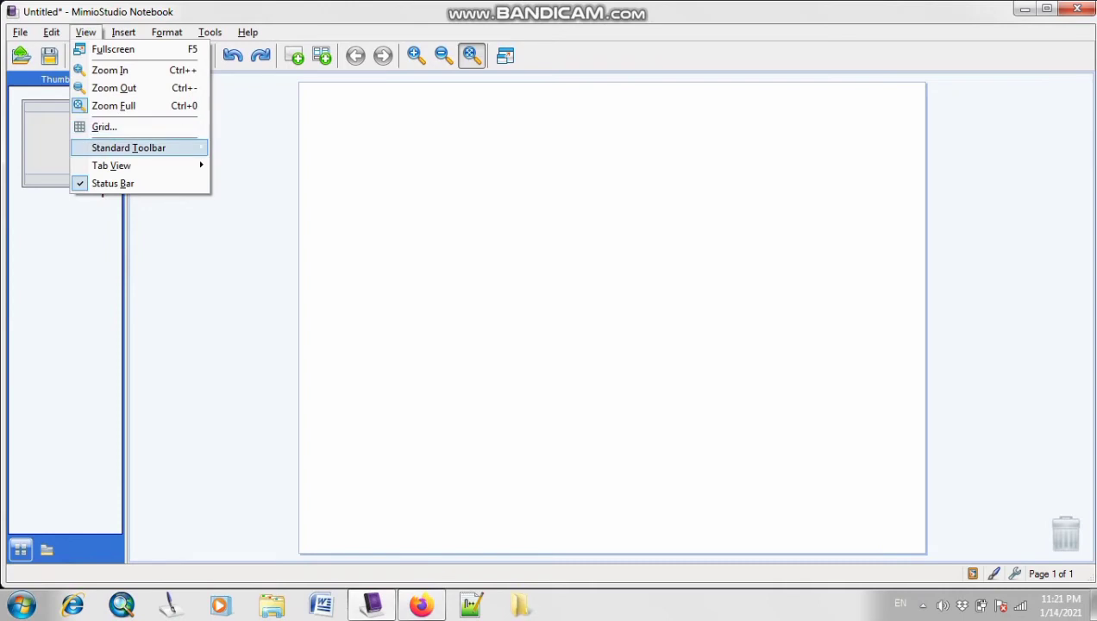
mouse_move(130, 147)
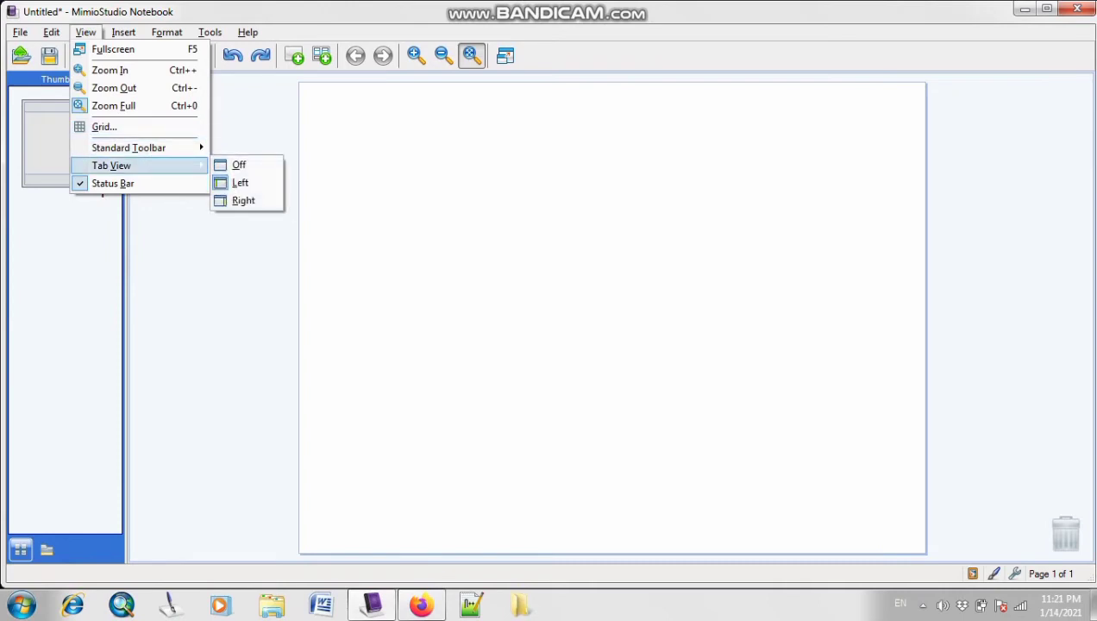
left_click(239, 200)
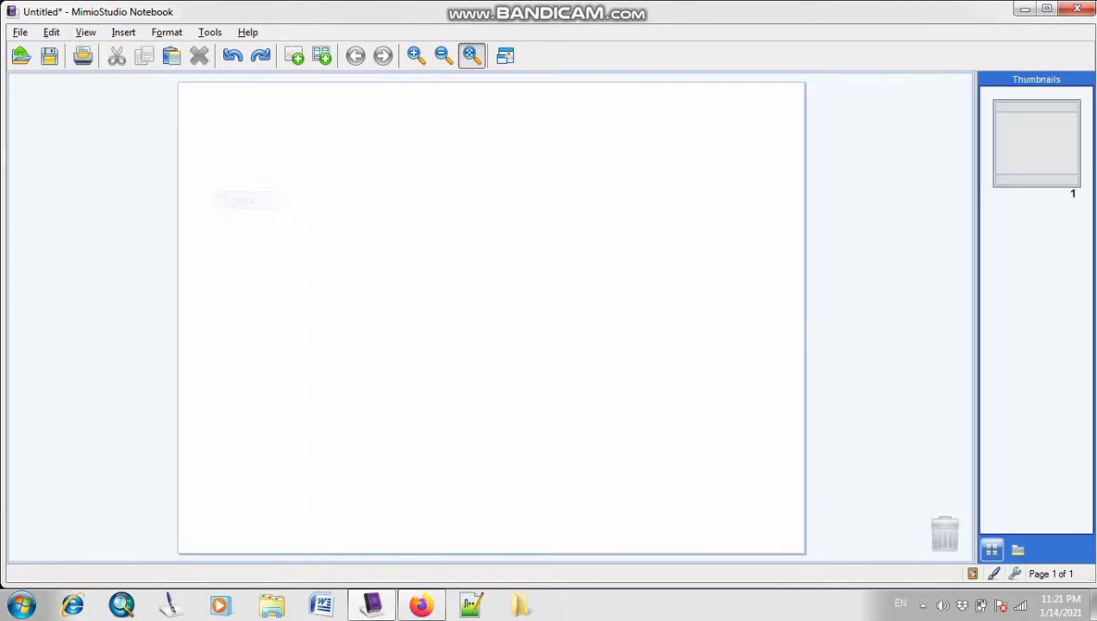
Step: Turn the status bar off and back on
left_click(124, 32)
mouse_move(85, 32)
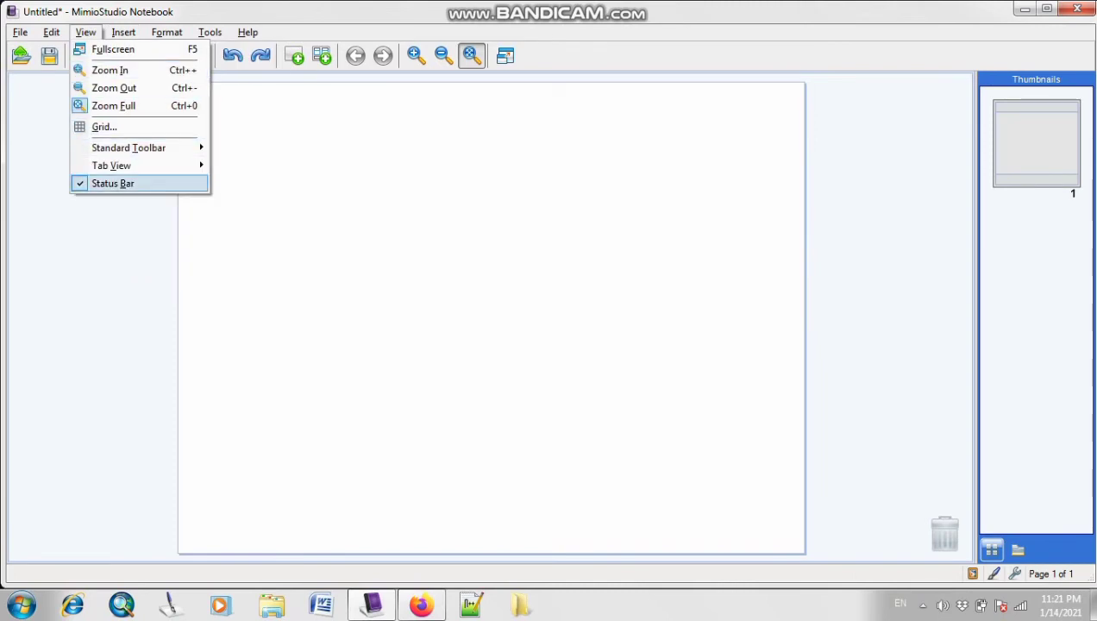
left_click(113, 183)
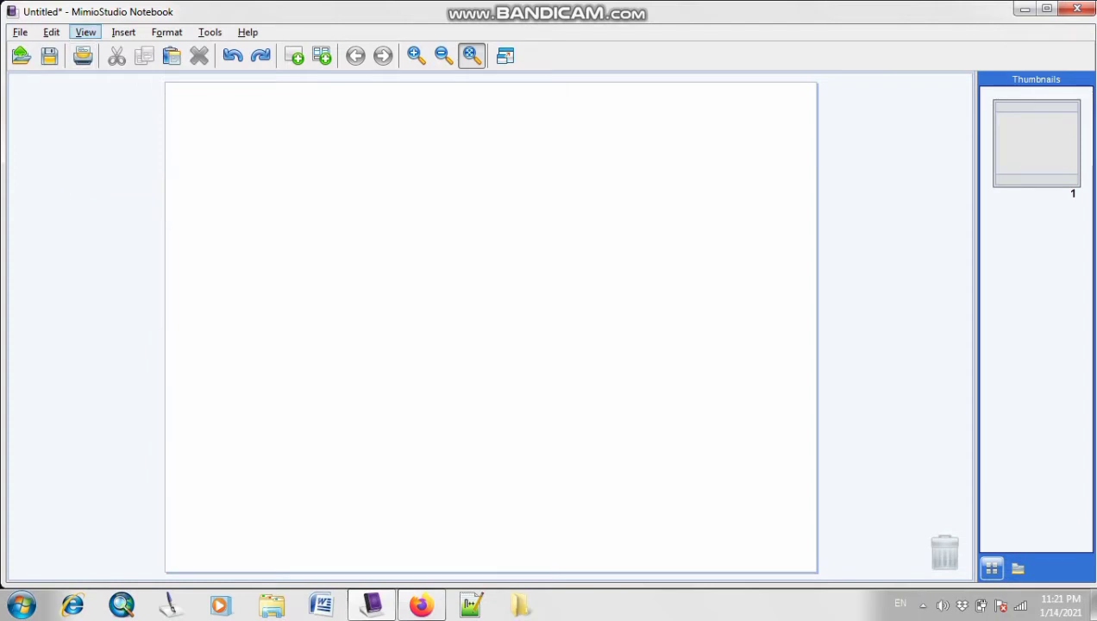
left_click(86, 32)
left_click(113, 183)
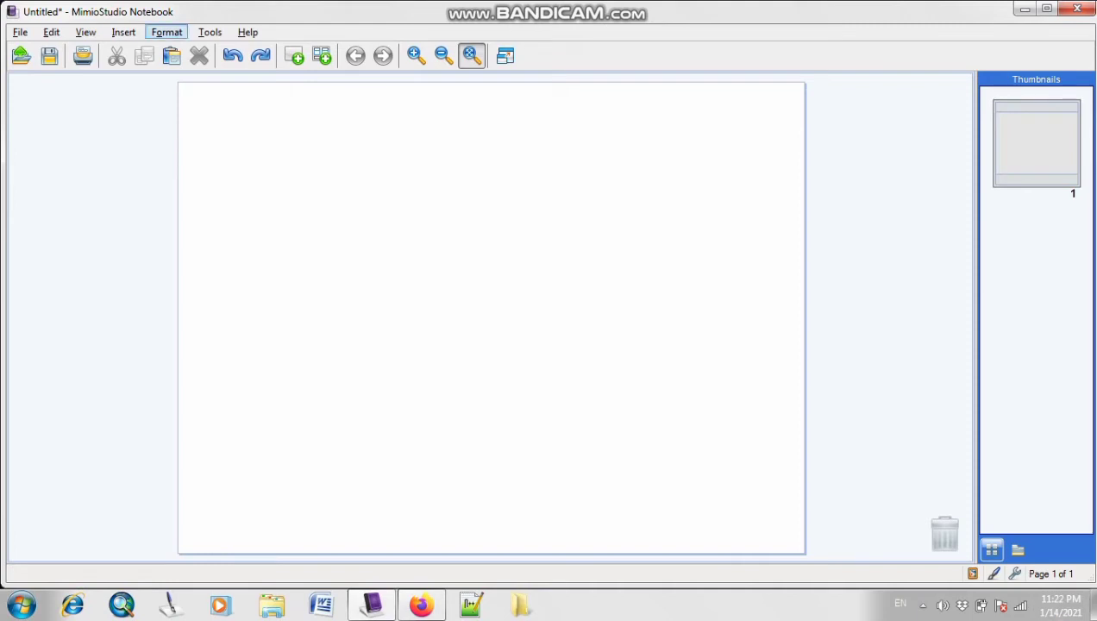
Step: Insert two new blank pages after the first page
left_click(123, 32)
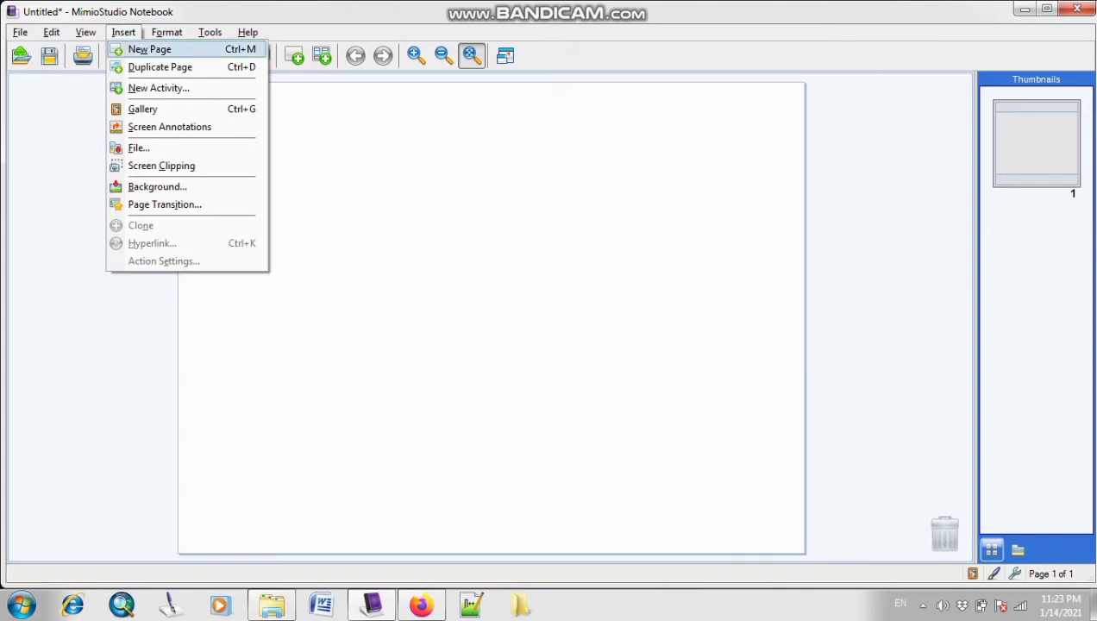
left_click(147, 50)
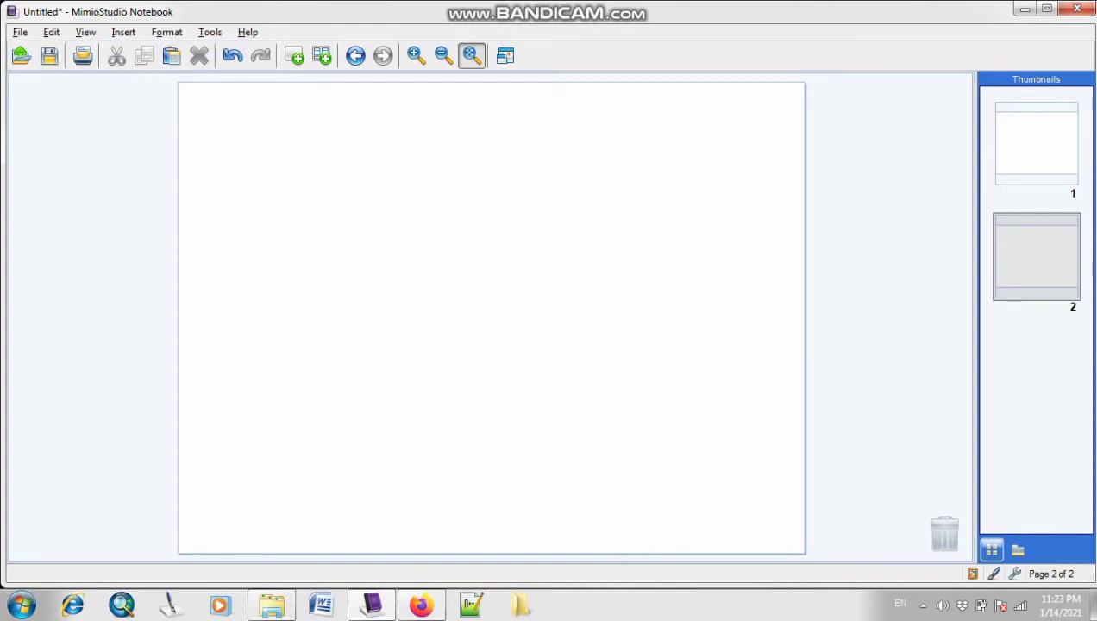
key("Up")
key("Down")
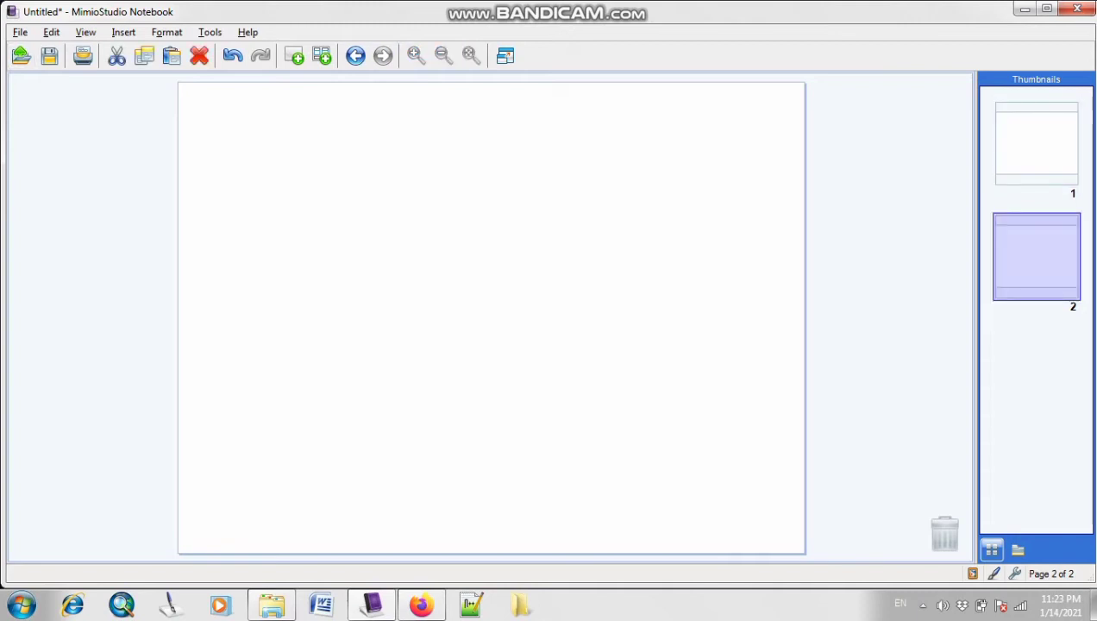
left_click(124, 32)
left_click(143, 46)
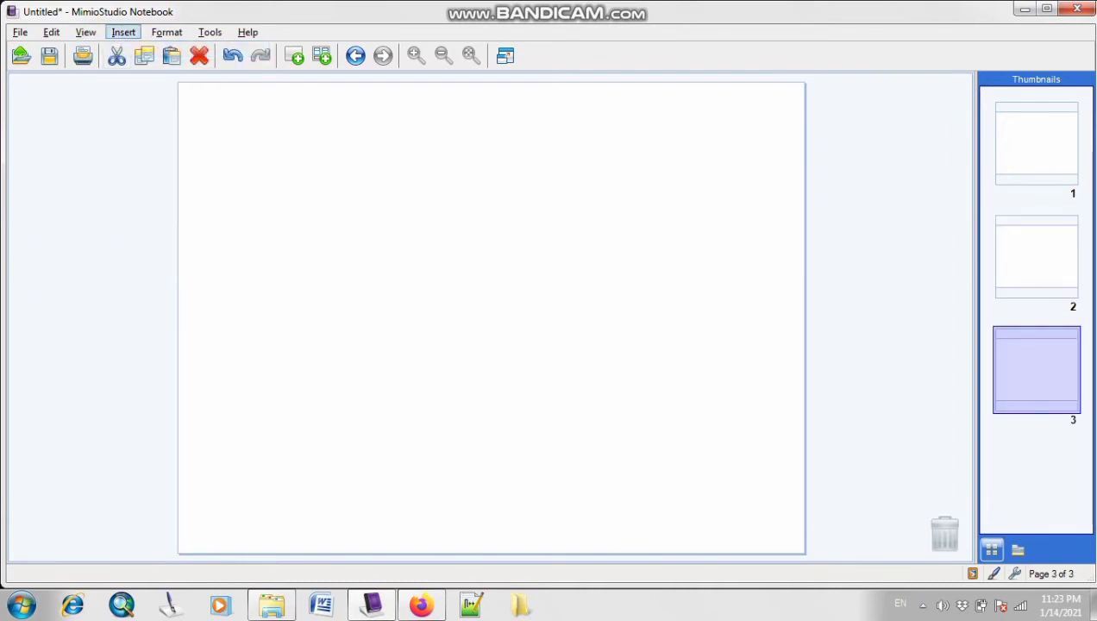
right_click(1037, 370)
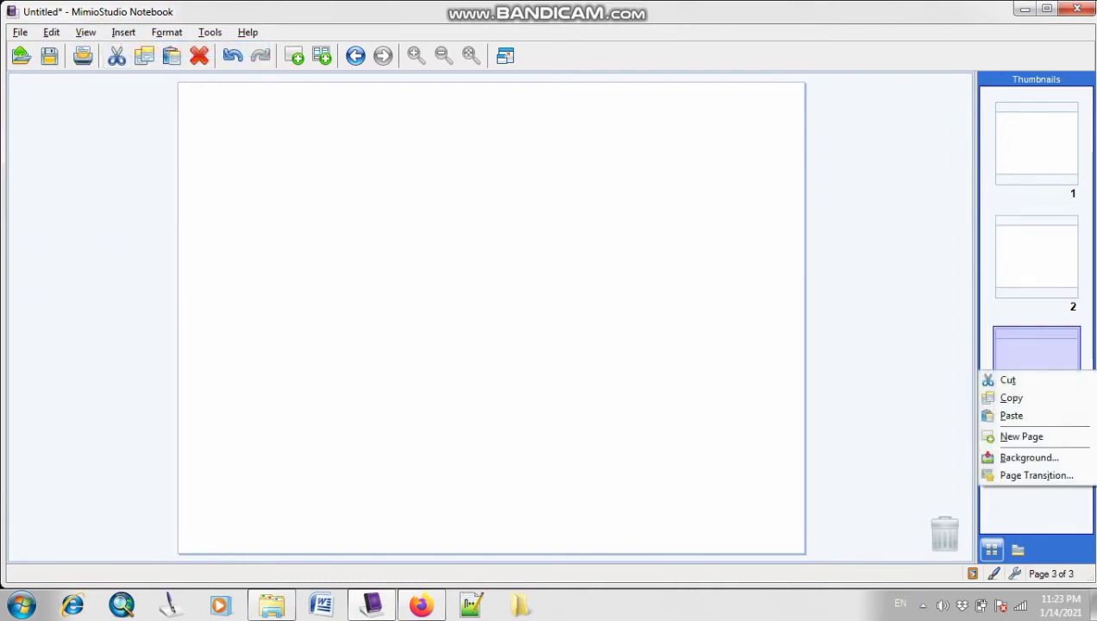
left_click(897, 353)
right_click(1036, 343)
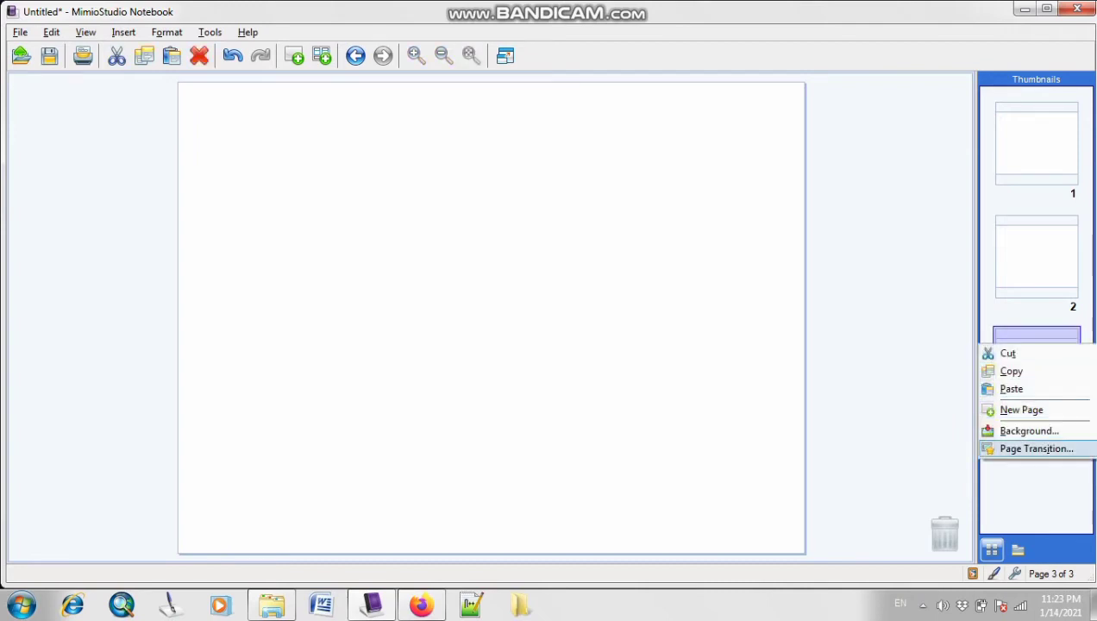
left_click(897, 397)
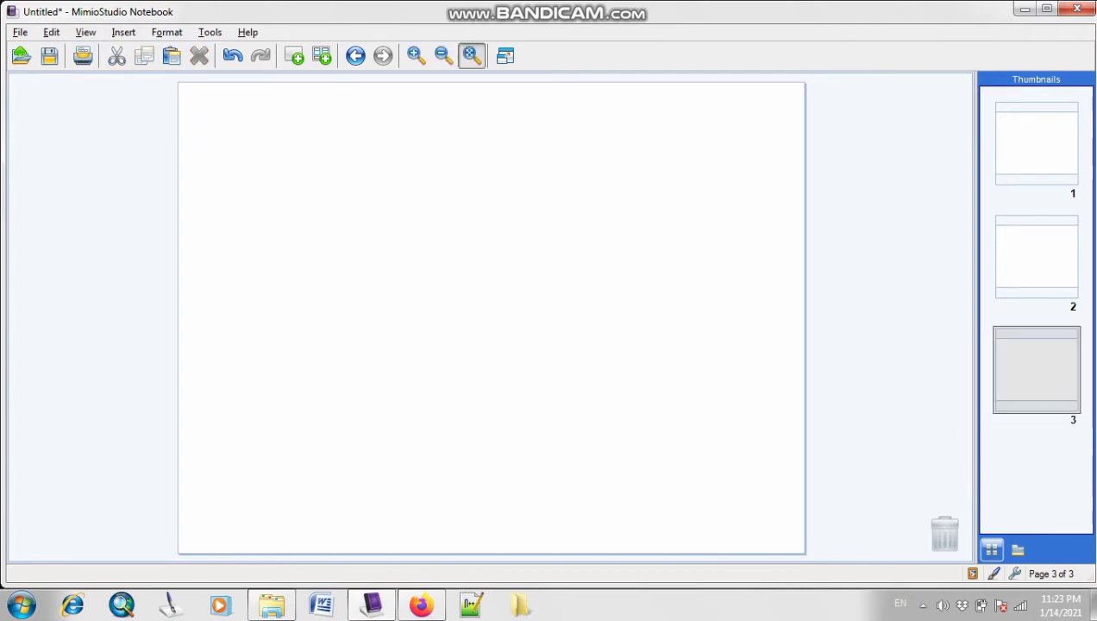
Step: Delete the third and second pages, leaving only the first page in the notebook
left_click(1036, 369)
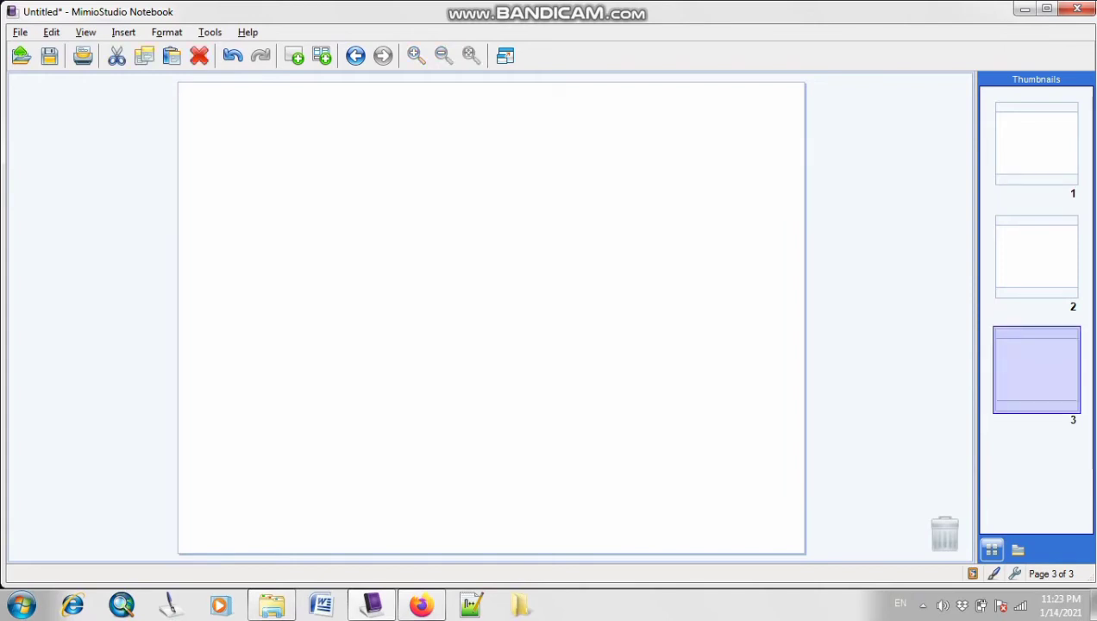
left_click(200, 55)
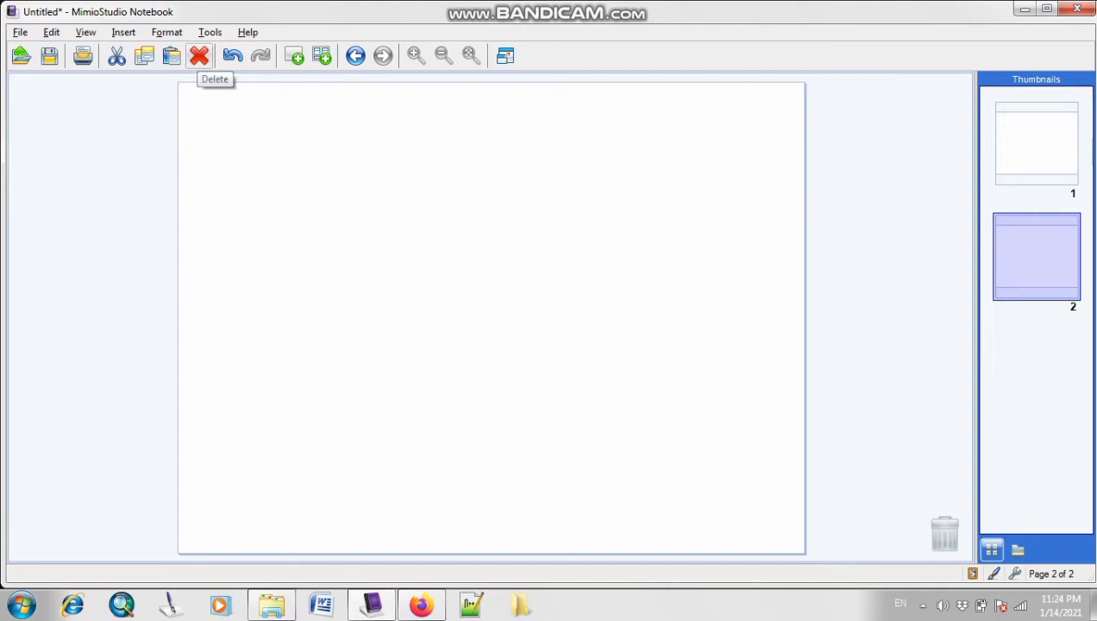
left_click(199, 55)
Step: Draw the numbers 1, 2 and 3 in red across the upper part of the first page
left_click(123, 32)
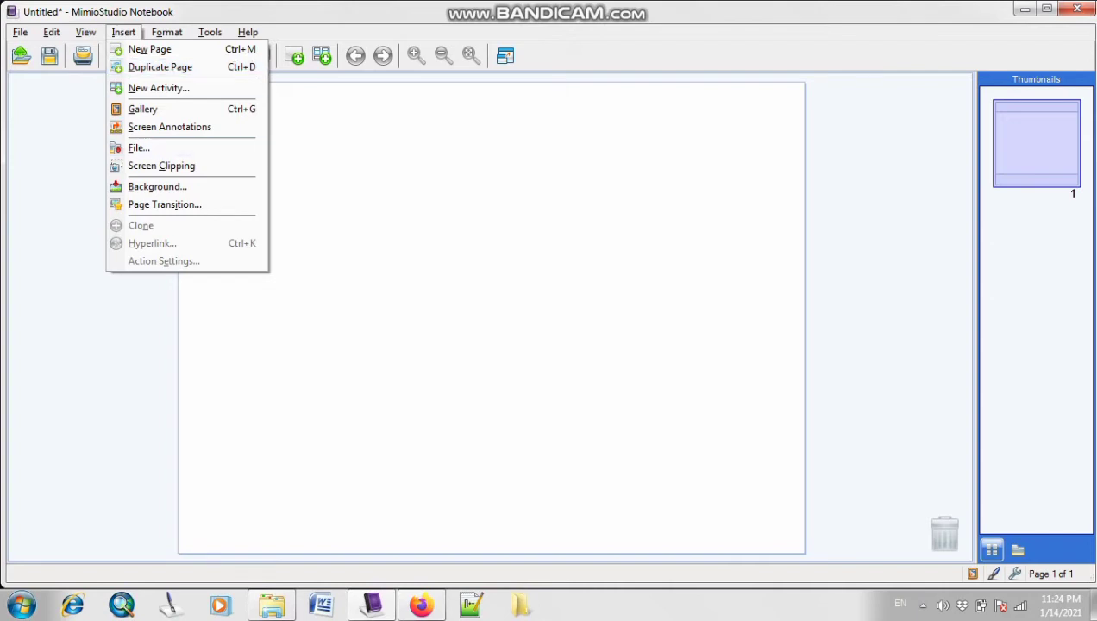
left_click(386, 172)
left_click_drag(257, 141, 277, 279)
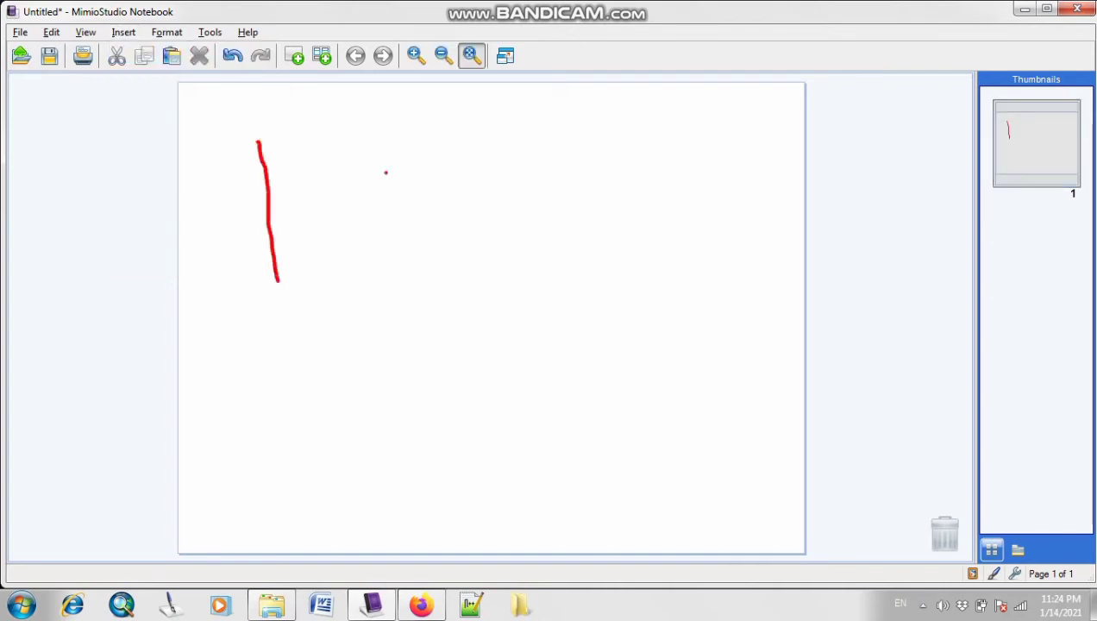
mouse_move(348, 147)
left_mouse_down()
mouse_move(367, 149)
mouse_move(438, 234)
left_mouse_up()
mouse_move(504, 126)
left_mouse_down()
mouse_move(566, 185)
mouse_move(521, 211)
mouse_move(534, 216)
left_mouse_up()
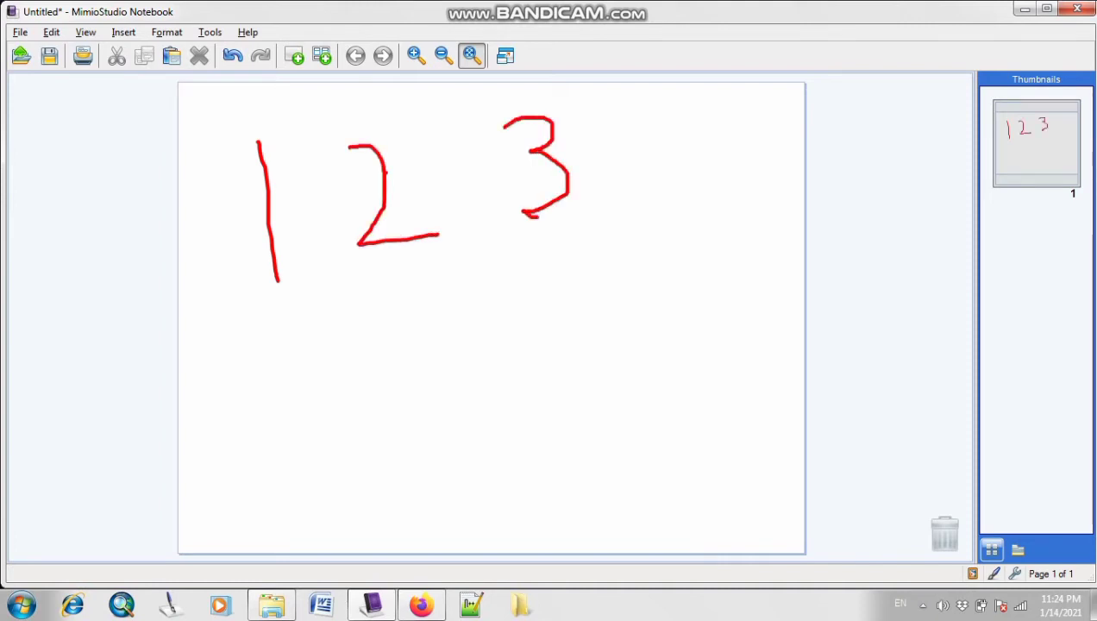
Step: Duplicate the page with the drawn numbers and add a new blank page after the copy
left_click(124, 32)
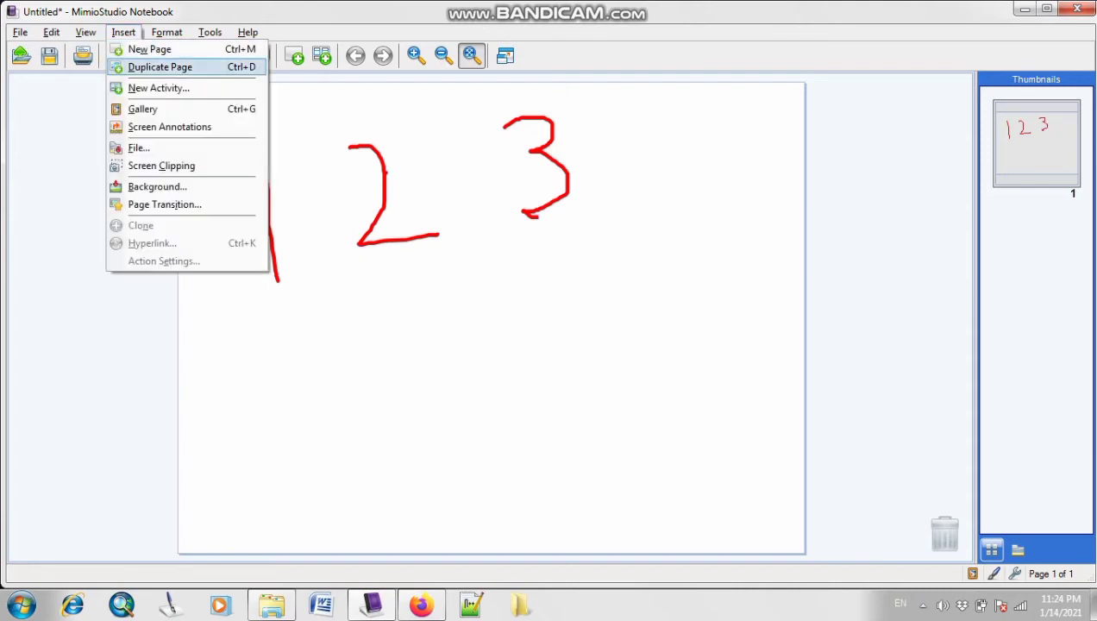
left_click(159, 66)
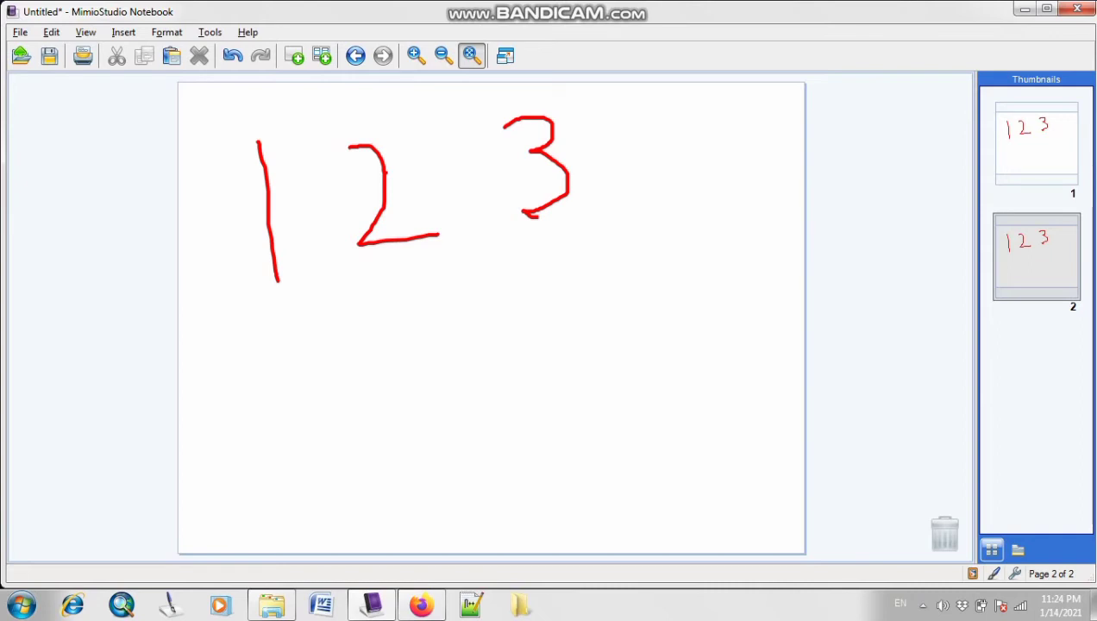
left_click(123, 33)
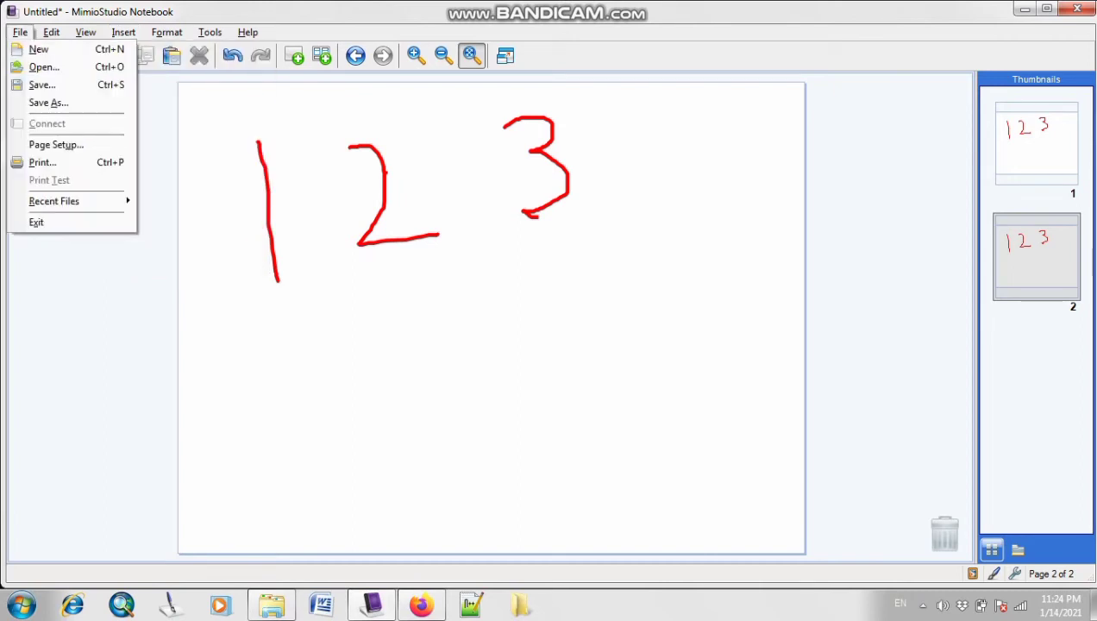
left_click(20, 33)
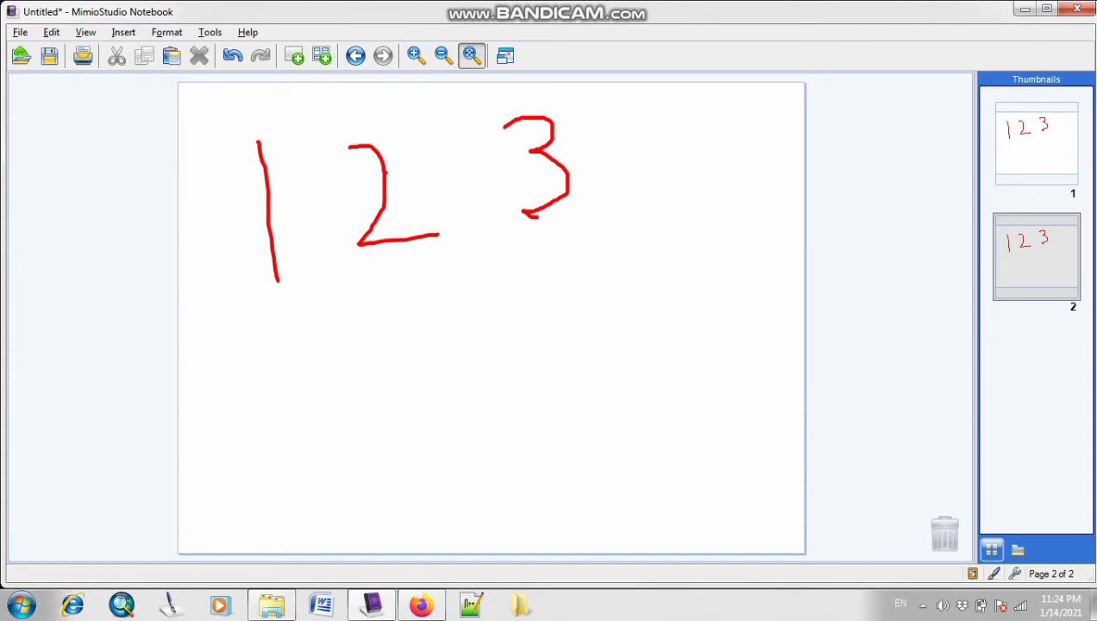
left_click(294, 56)
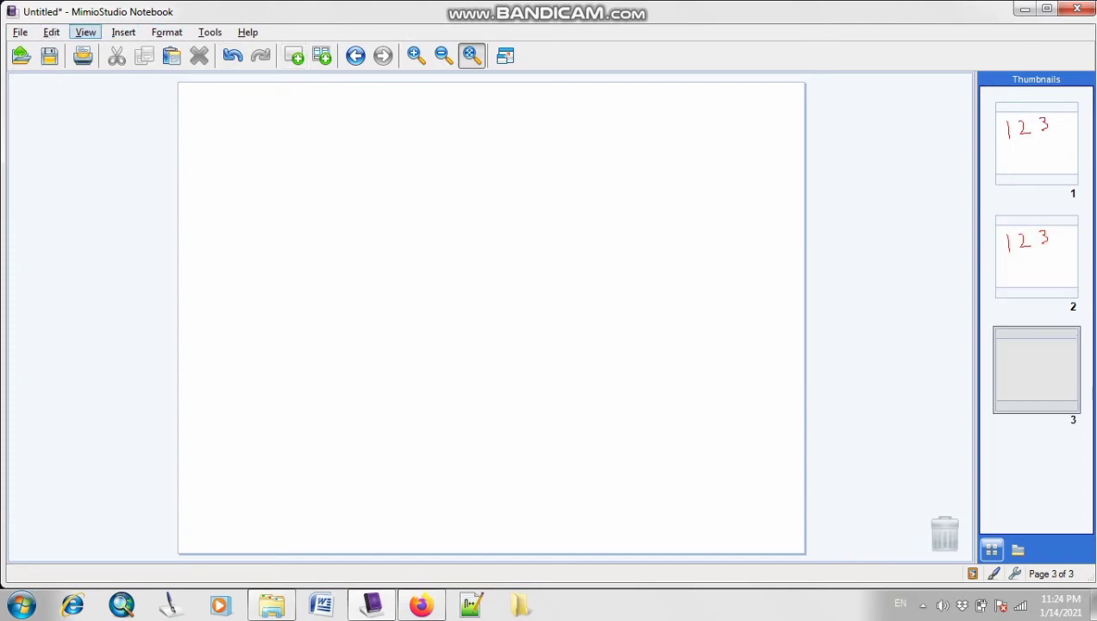
Step: Insert the Lighthouse image file from the Sample Pictures folder of the Pictures library onto the blank third page
left_click(123, 32)
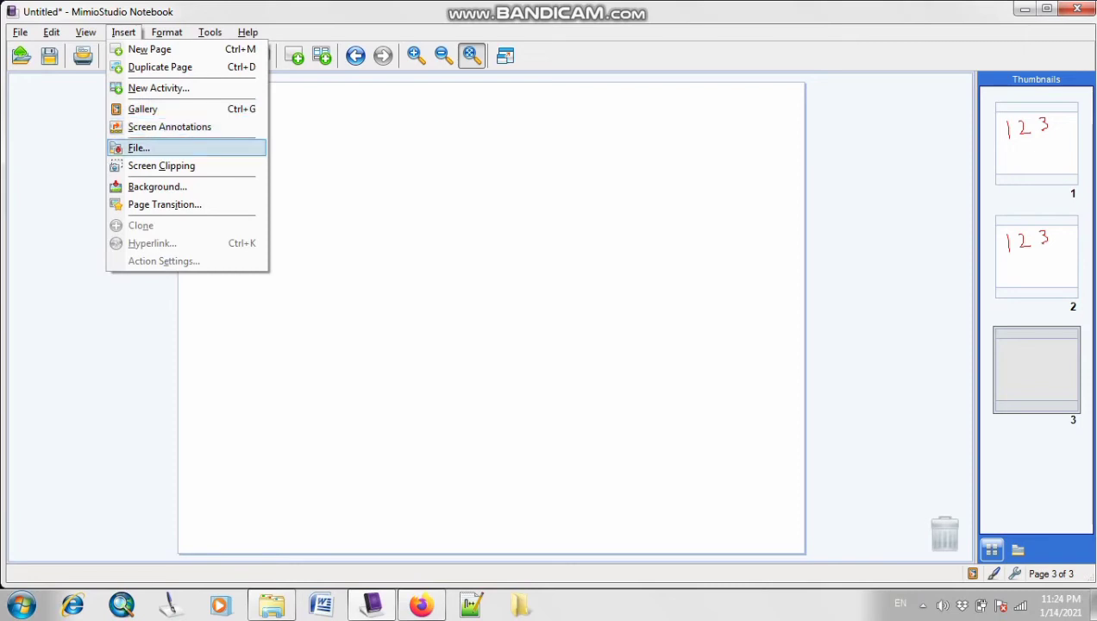
key("Return")
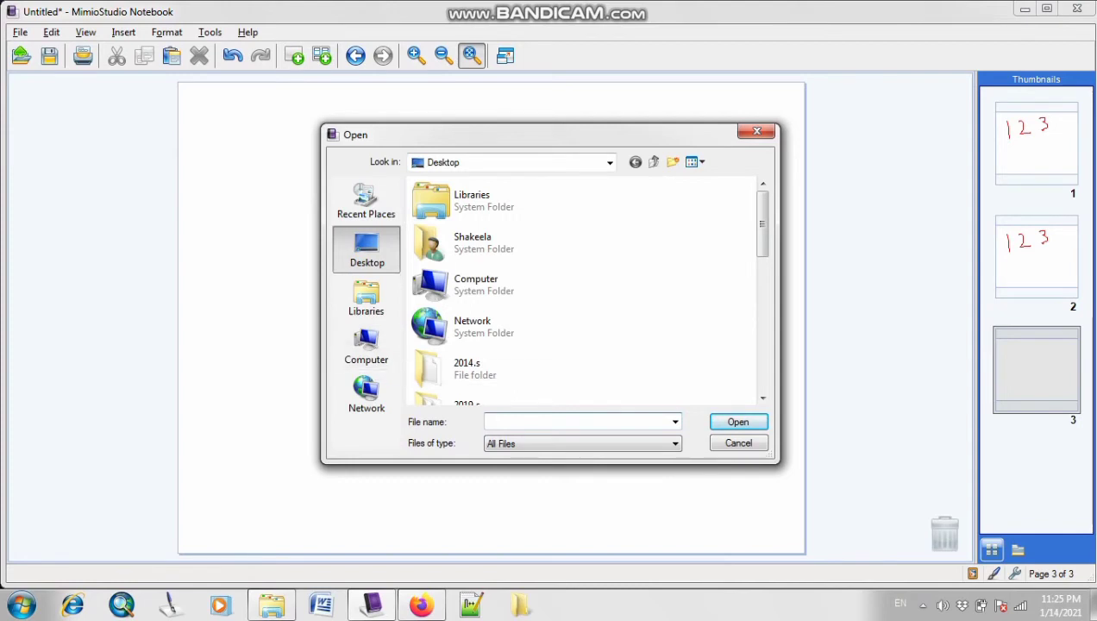
left_click(366, 346)
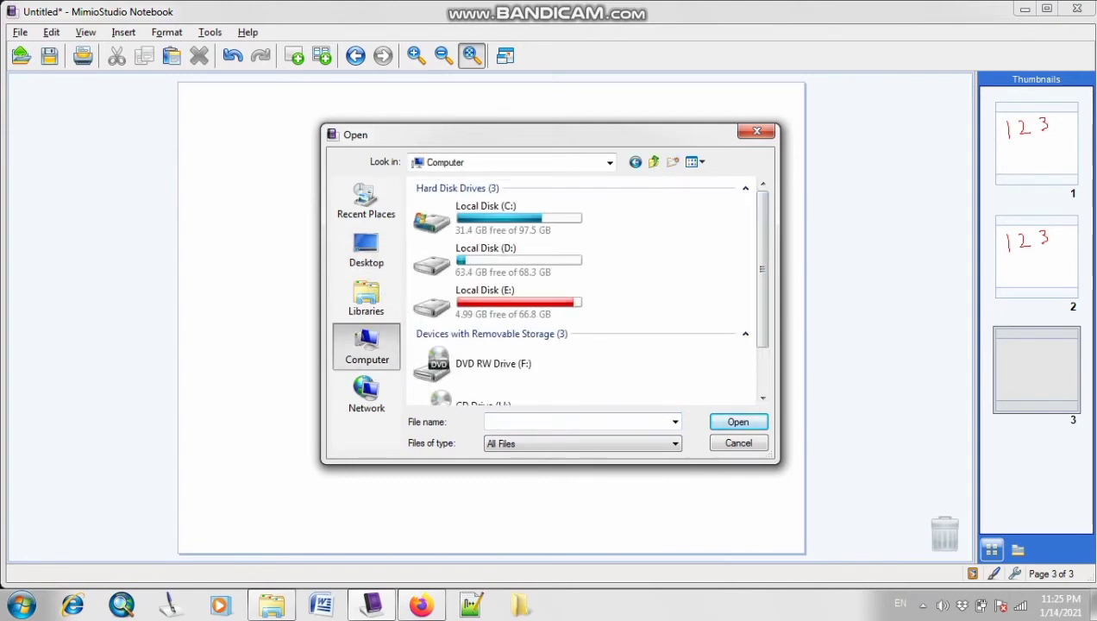
left_click(366, 297)
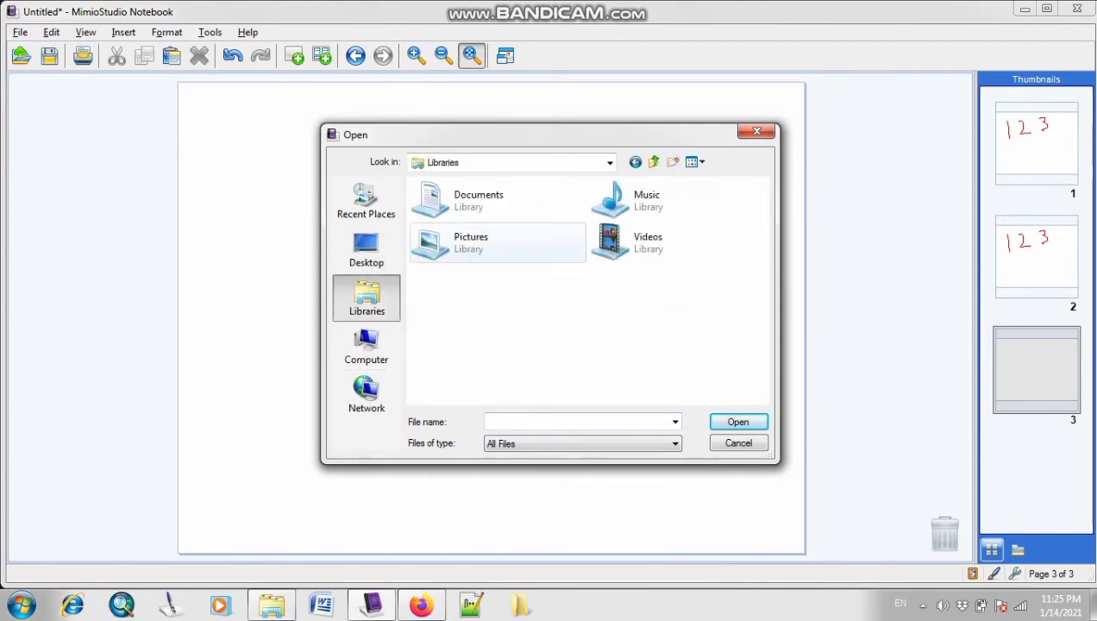
double_click(483, 241)
double_click(536, 229)
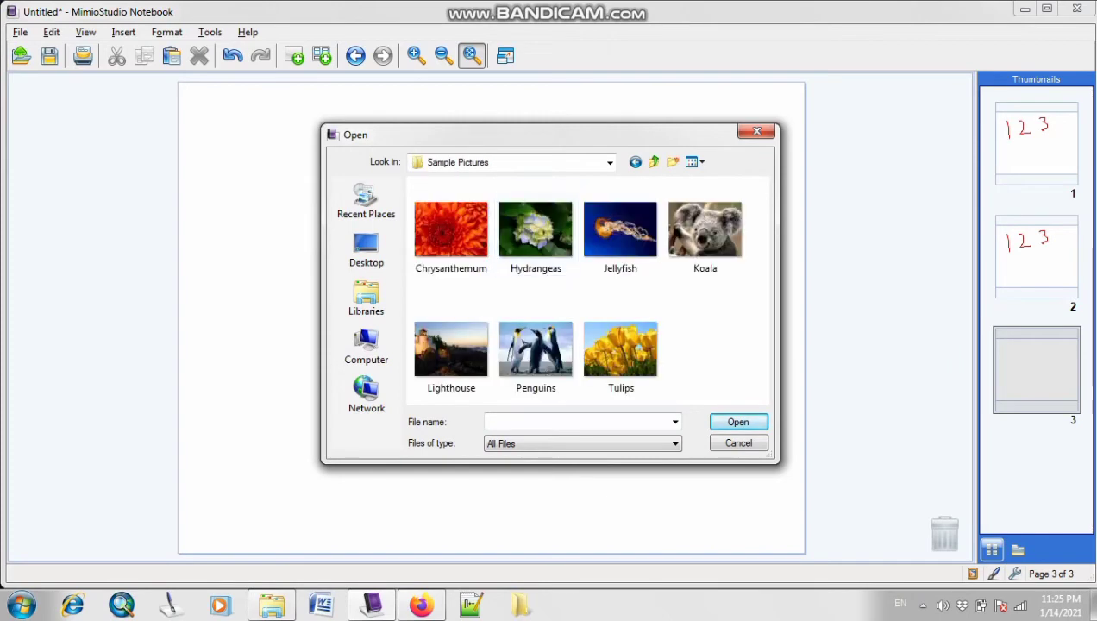
left_click(451, 350)
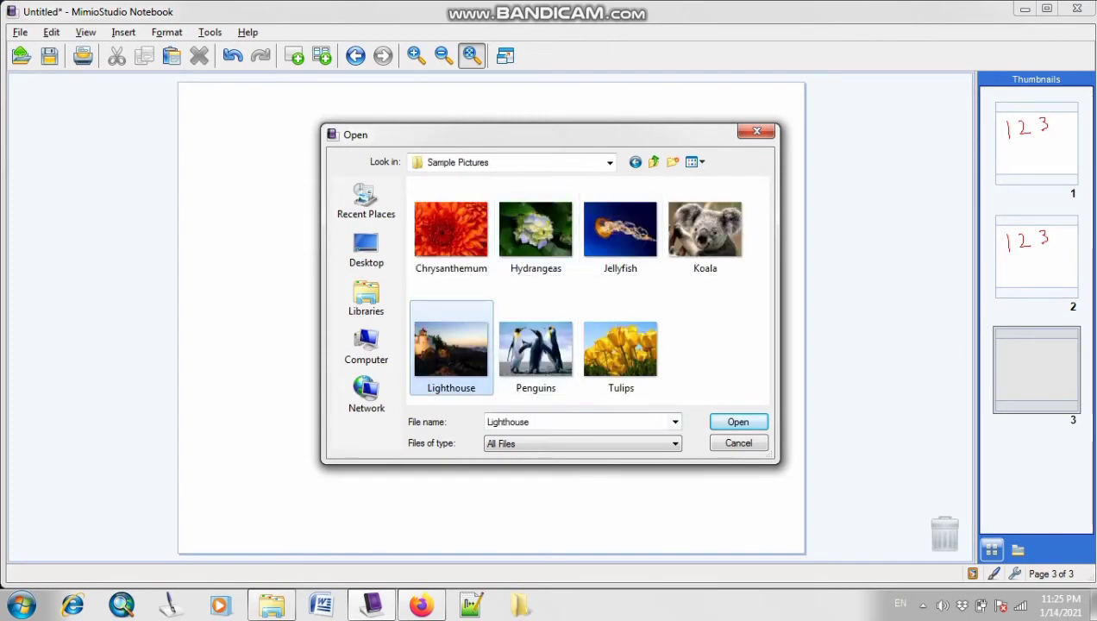
left_click(738, 421)
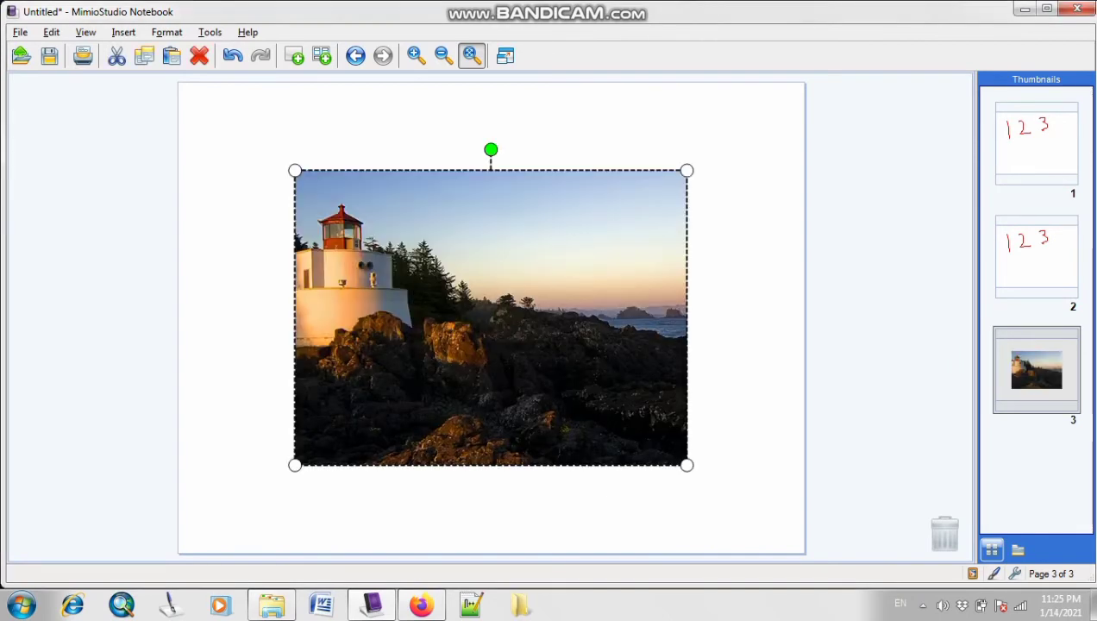
Step: Enlarge the lighthouse picture and move it up and left so it fills most of the page, leaving it deselected
left_click_drag(687, 465, 743, 507)
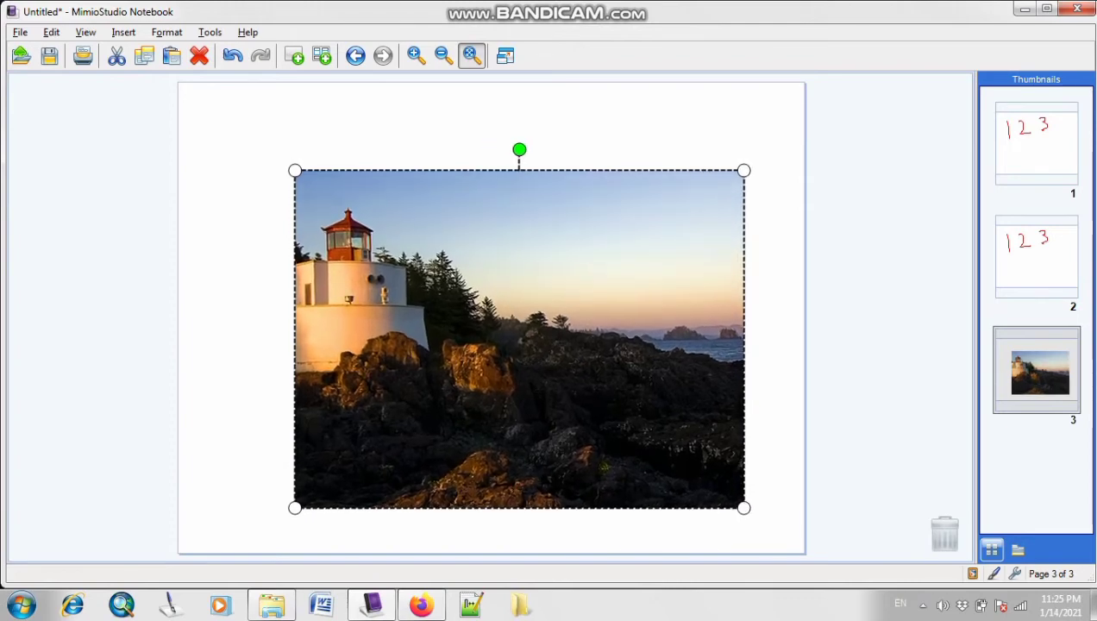
left_click_drag(519, 338, 479, 300)
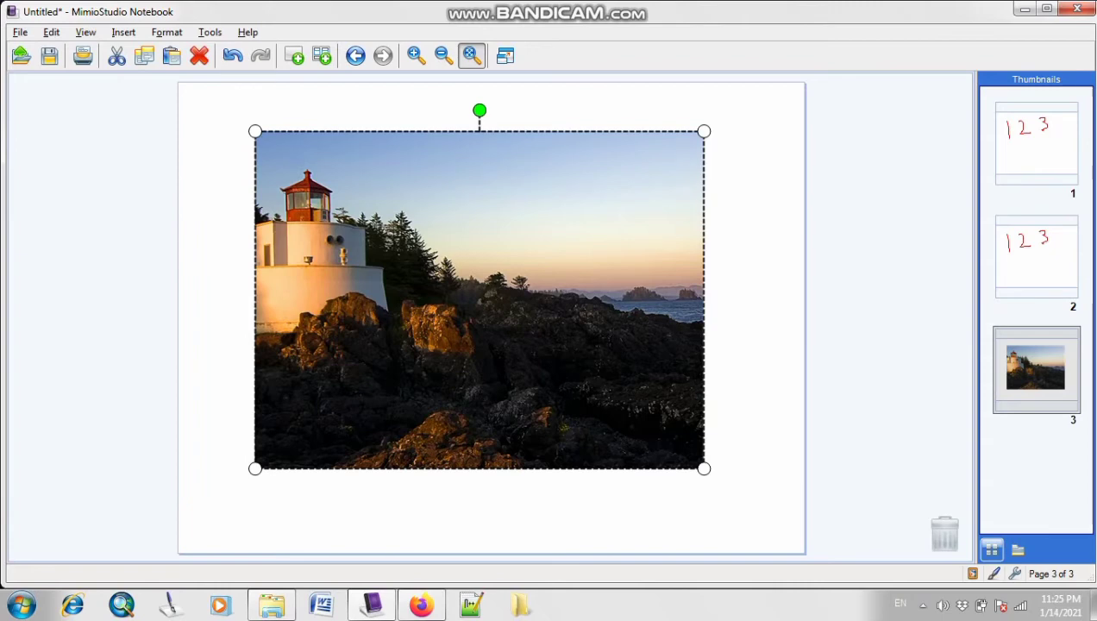
left_click_drag(704, 468, 730, 489)
left_click(770, 505)
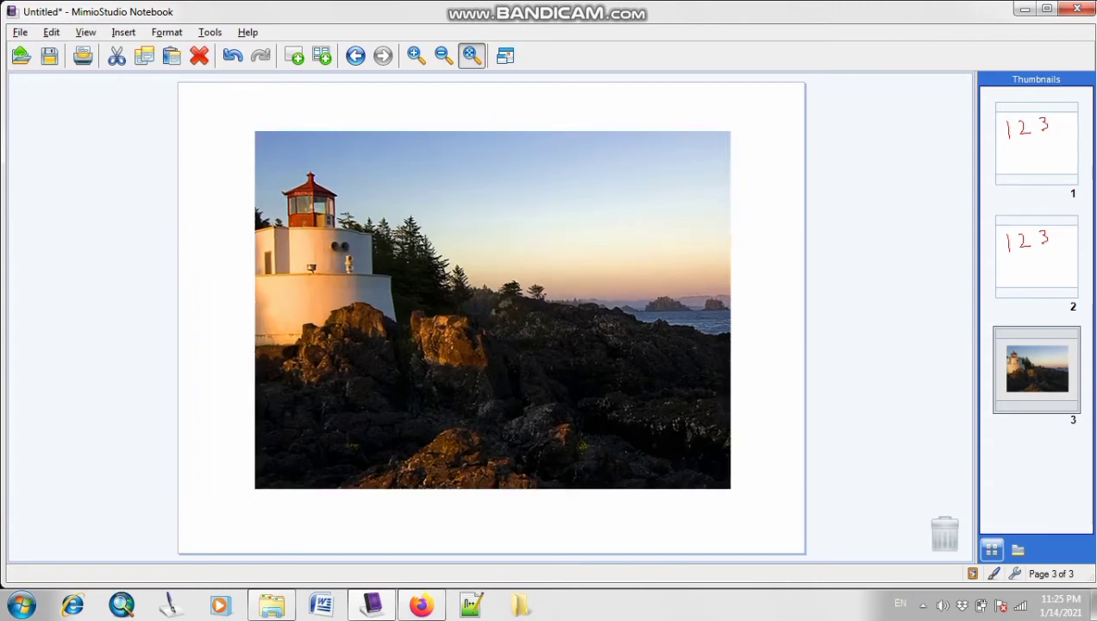
Step: Enlarge the lighthouse picture further and centre it horizontally with its lower edge at the page's lower edge, leaving it deselected
left_click(128, 33)
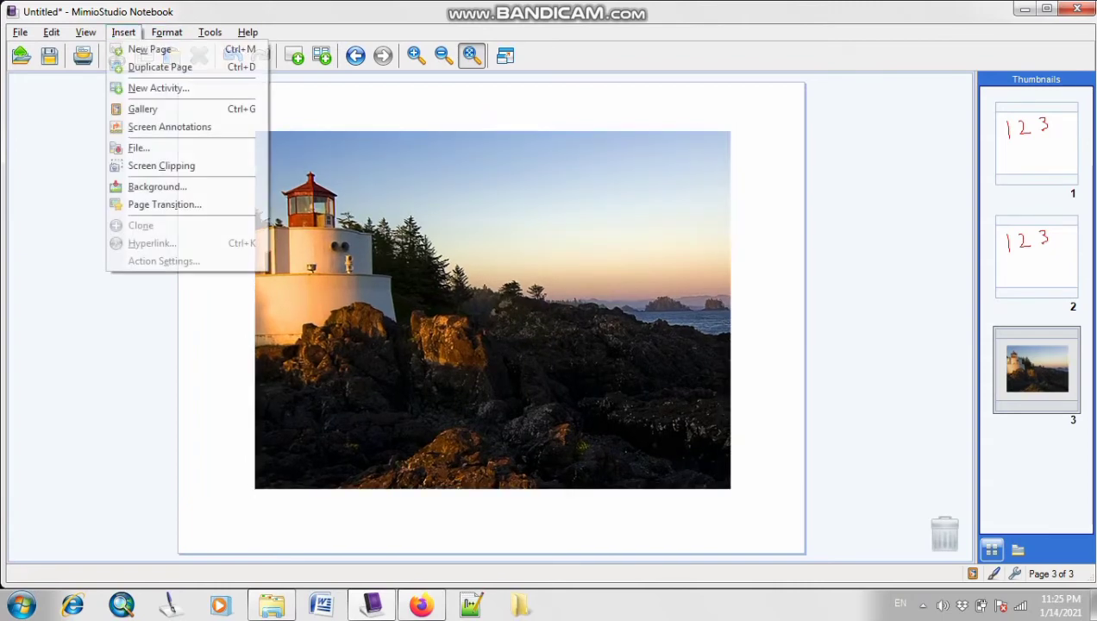
left_click(414, 224)
left_click_drag(255, 488, 188, 539)
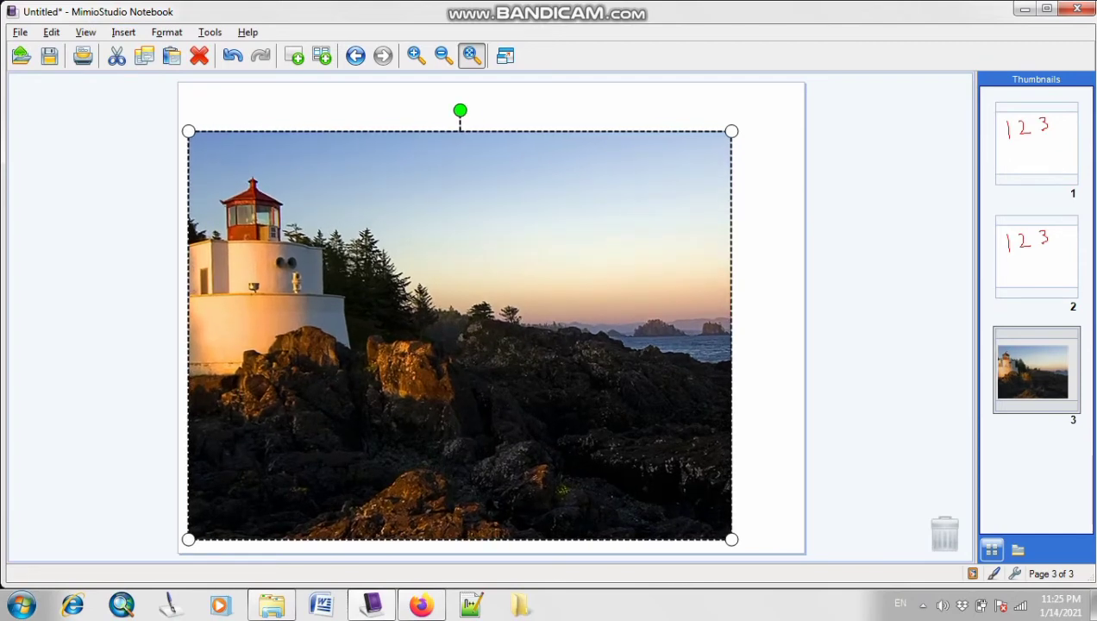
left_click_drag(731, 131, 774, 100)
left_click(769, 108)
left_click_drag(481, 319, 470, 337)
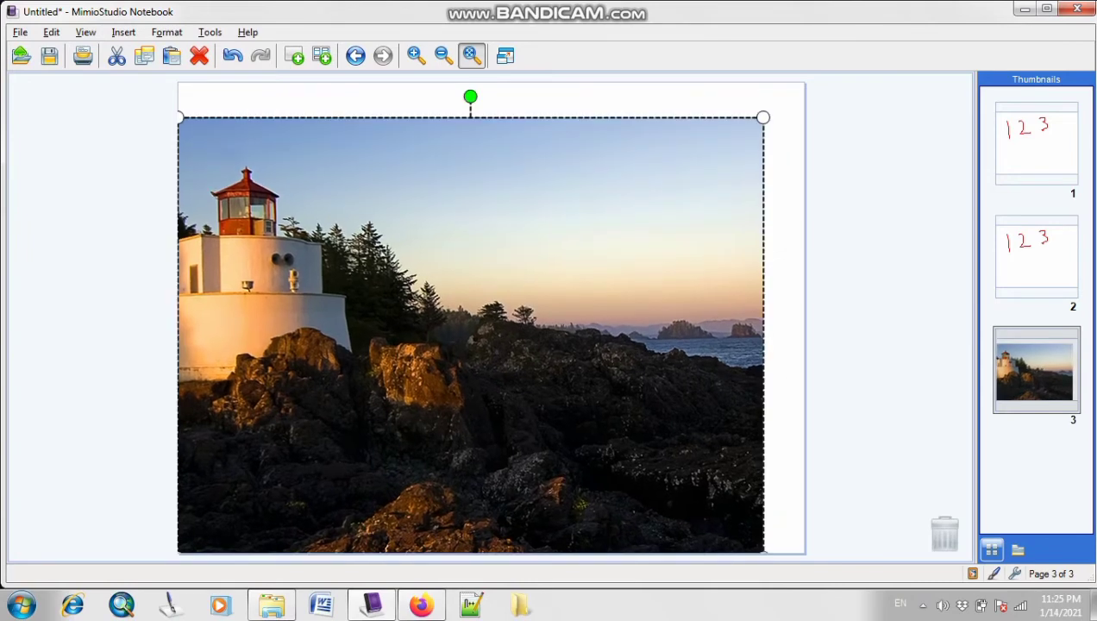
left_click_drag(763, 117, 747, 129)
left_click_drag(470, 337, 494, 335)
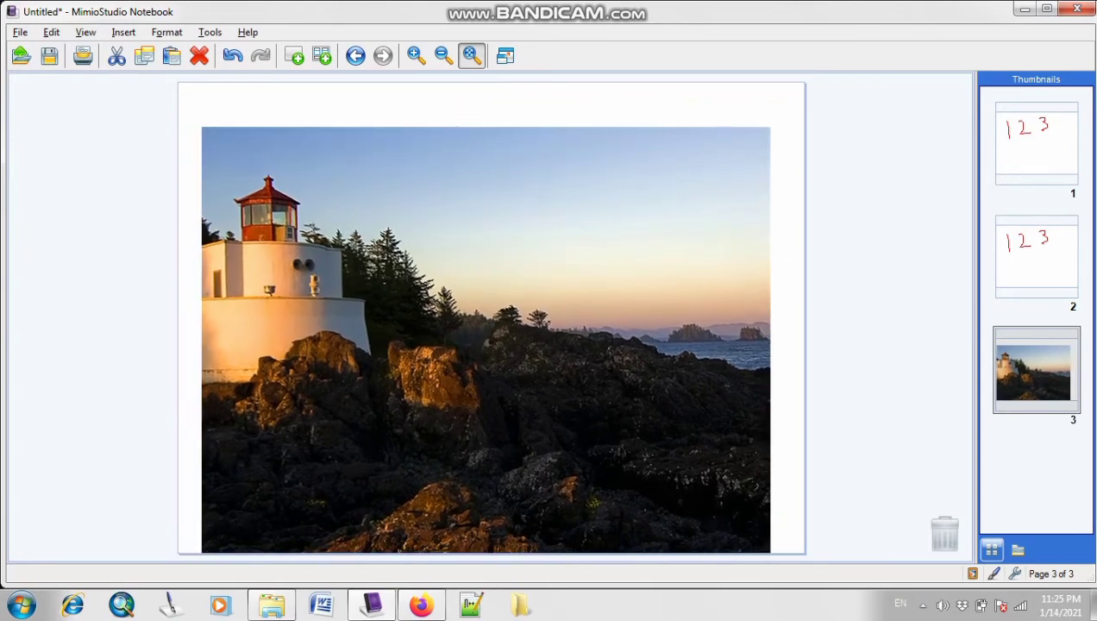
mouse_move(486, 105)
left_mouse_down()
mouse_move(616, 144)
mouse_move(690, 225)
mouse_move(388, 549)
mouse_move(252, 348)
mouse_move(294, 205)
mouse_move(399, 122)
mouse_move(502, 105)
mouse_move(691, 227)
mouse_move(252, 353)
mouse_move(363, 140)
mouse_move(486, 106)
left_mouse_up()
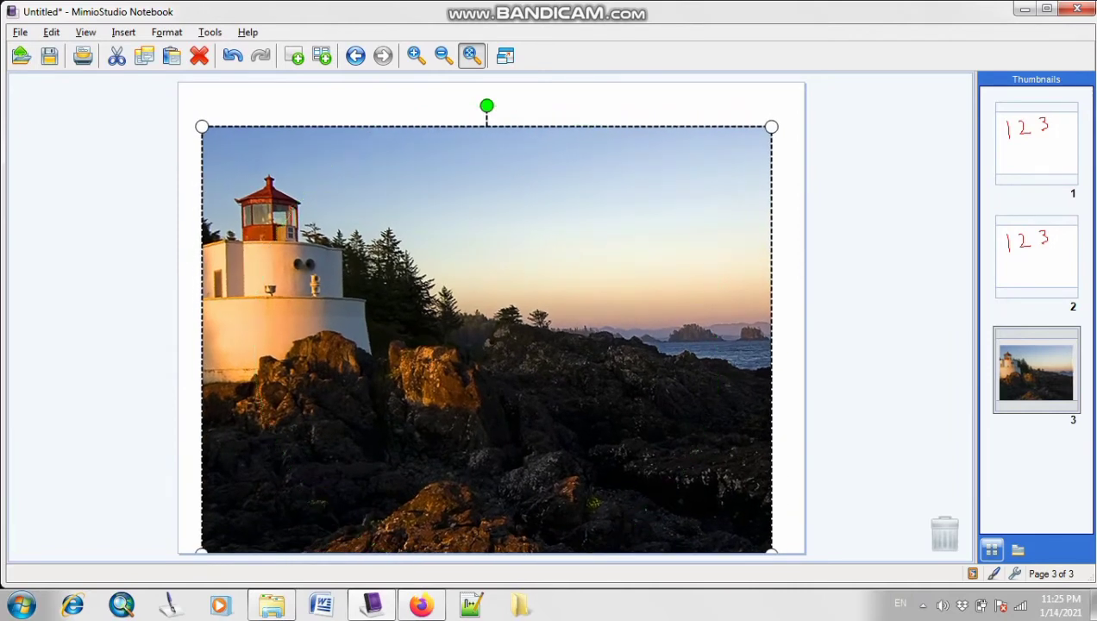
left_click(258, 104)
Step: View the desktop and the Firefox new tab page behind the notebook, minimize Firefox and return to MimioStudio Notebook
left_click(123, 33)
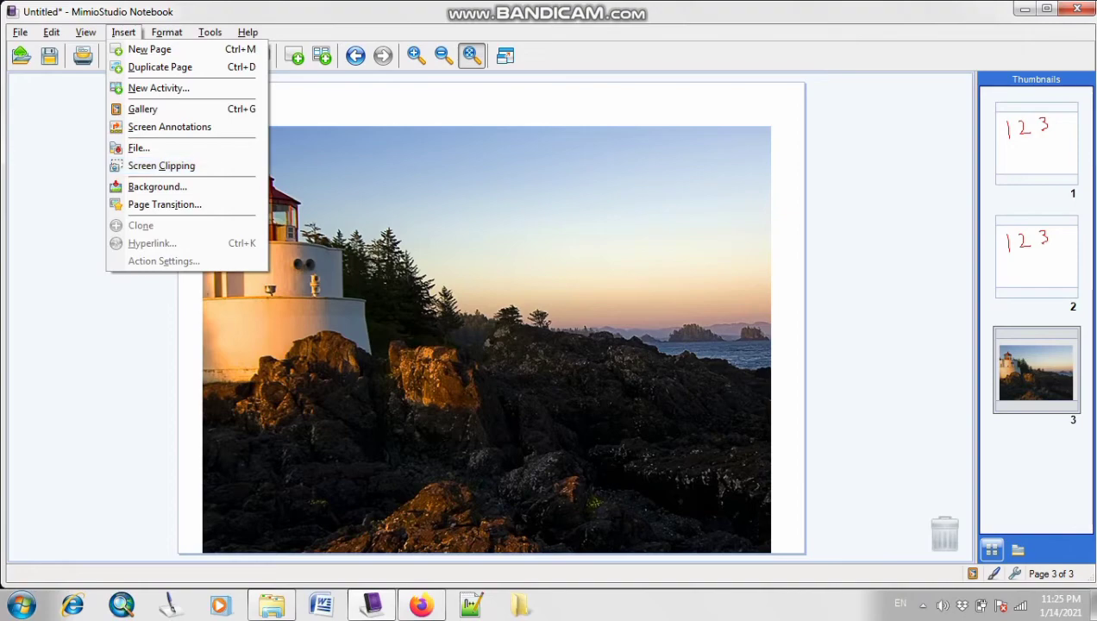
key("Escape")
left_click(1024, 8)
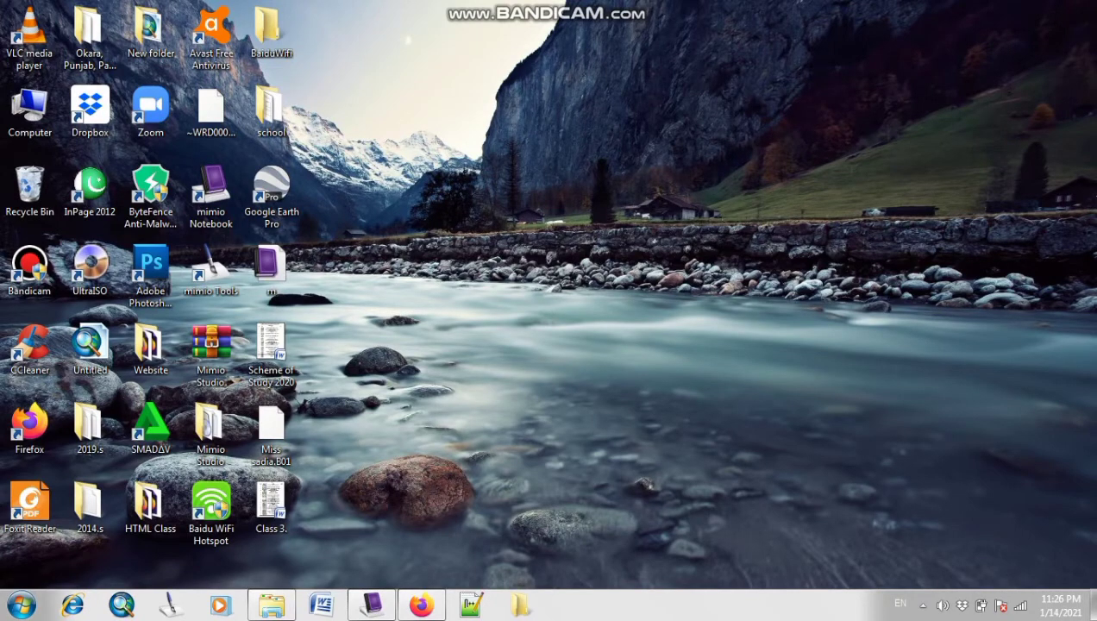
left_click(421, 604)
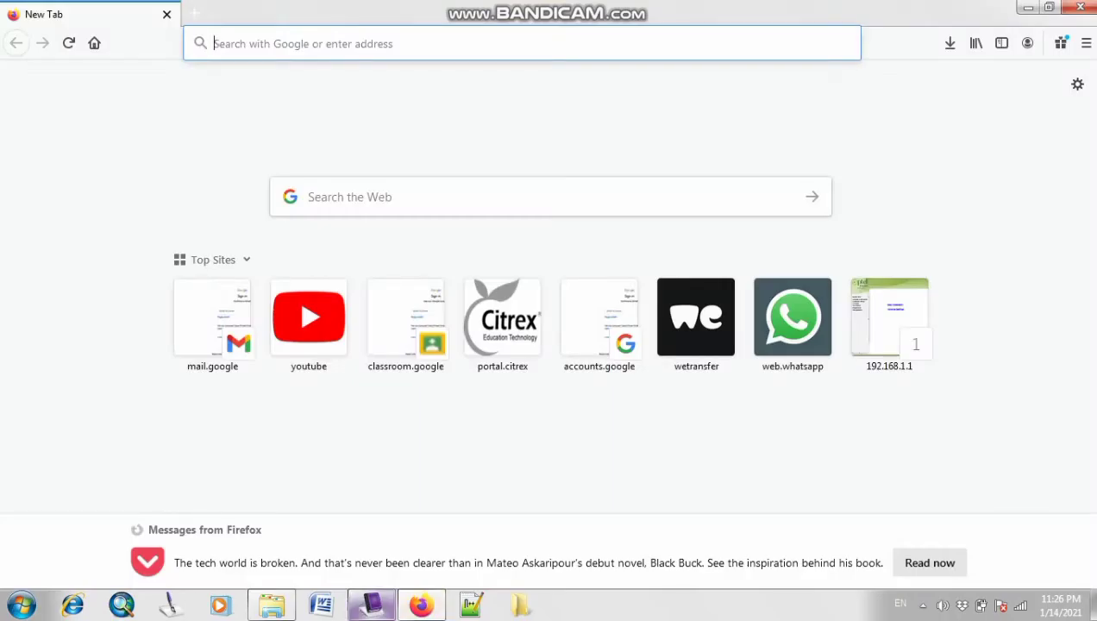
left_click(1028, 8)
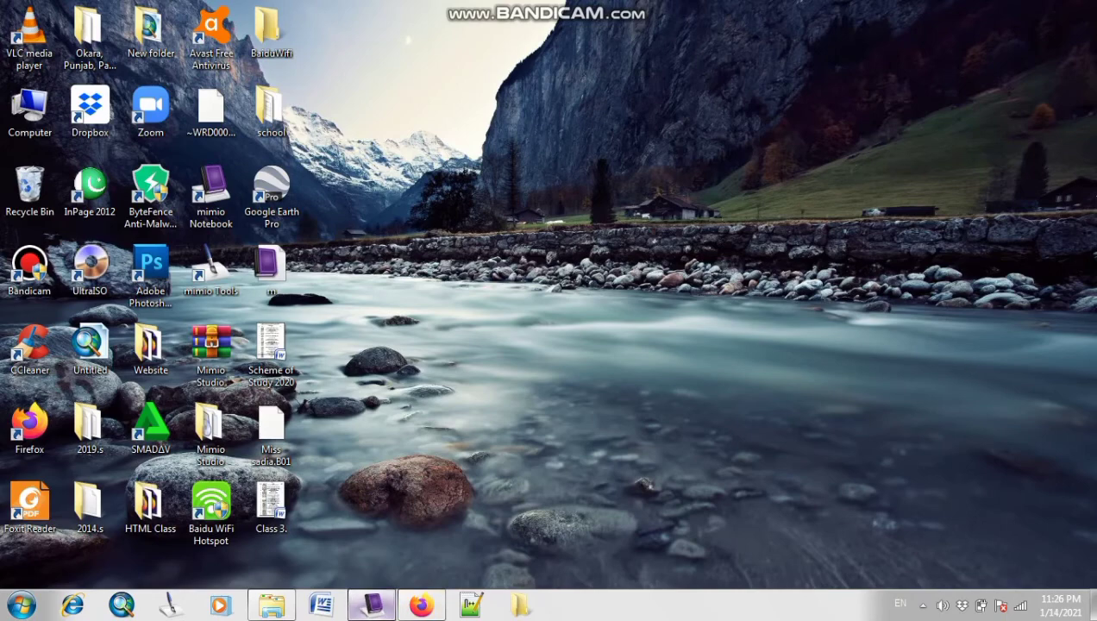
left_click(371, 605)
Step: Add a new page and insert a rectangular screen clipping of the desktop wallpaper's river scene, excluding the desktop icons
left_click(294, 55)
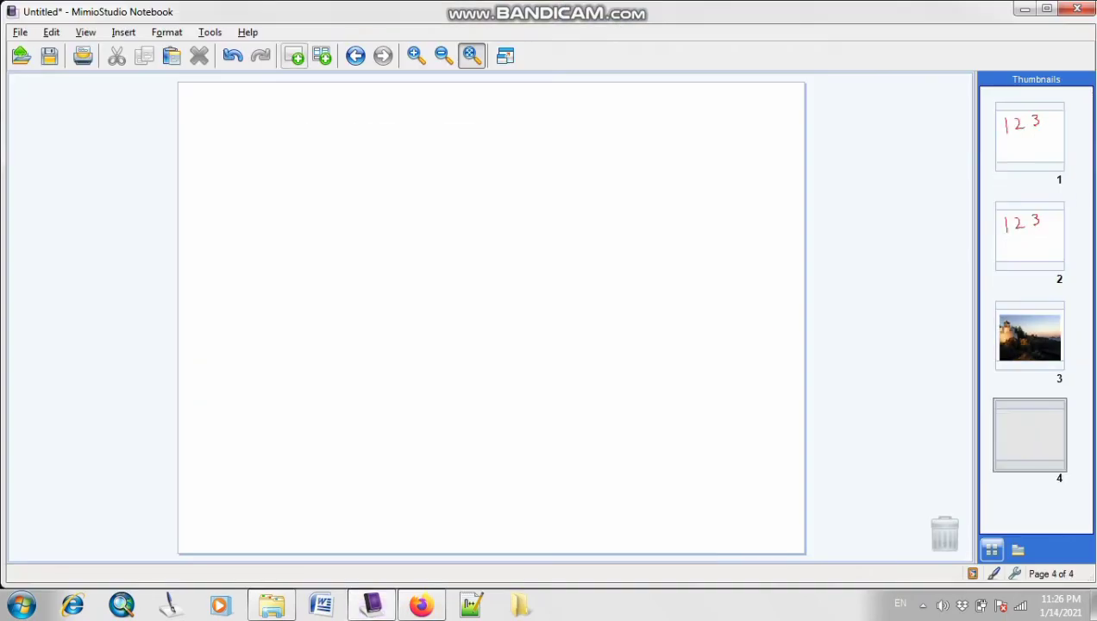
left_click(123, 32)
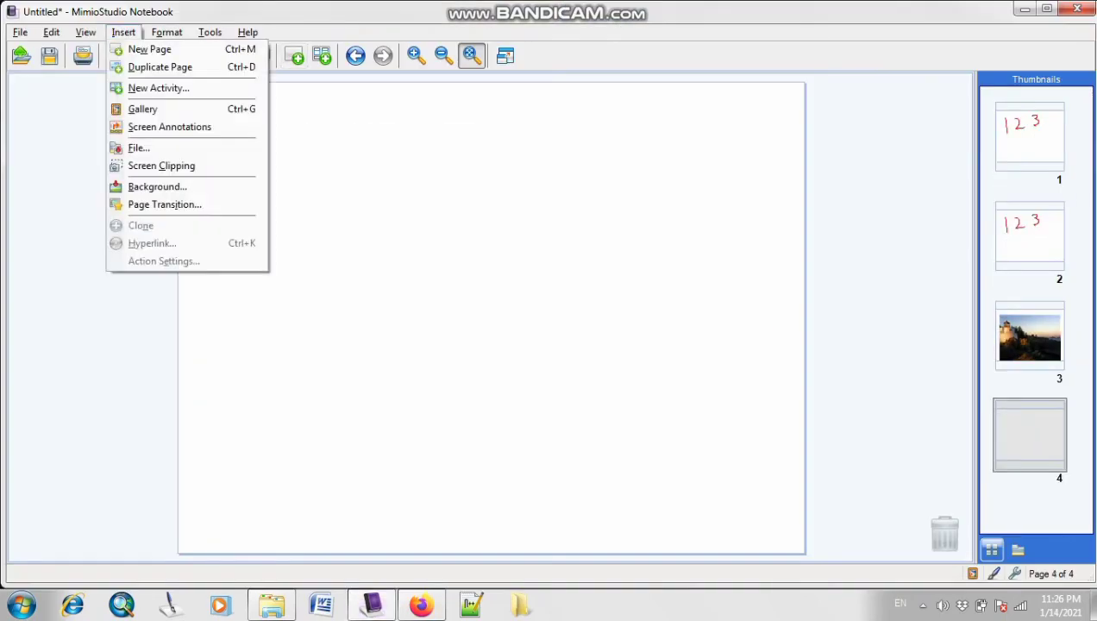
left_click(162, 165)
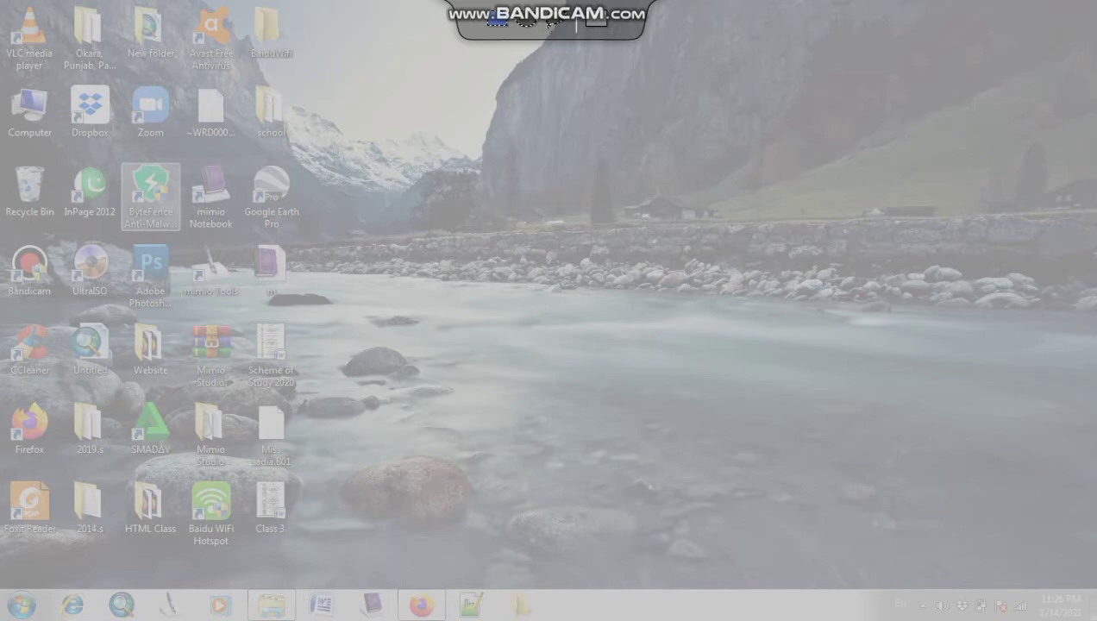
left_click_drag(324, 132, 1014, 477)
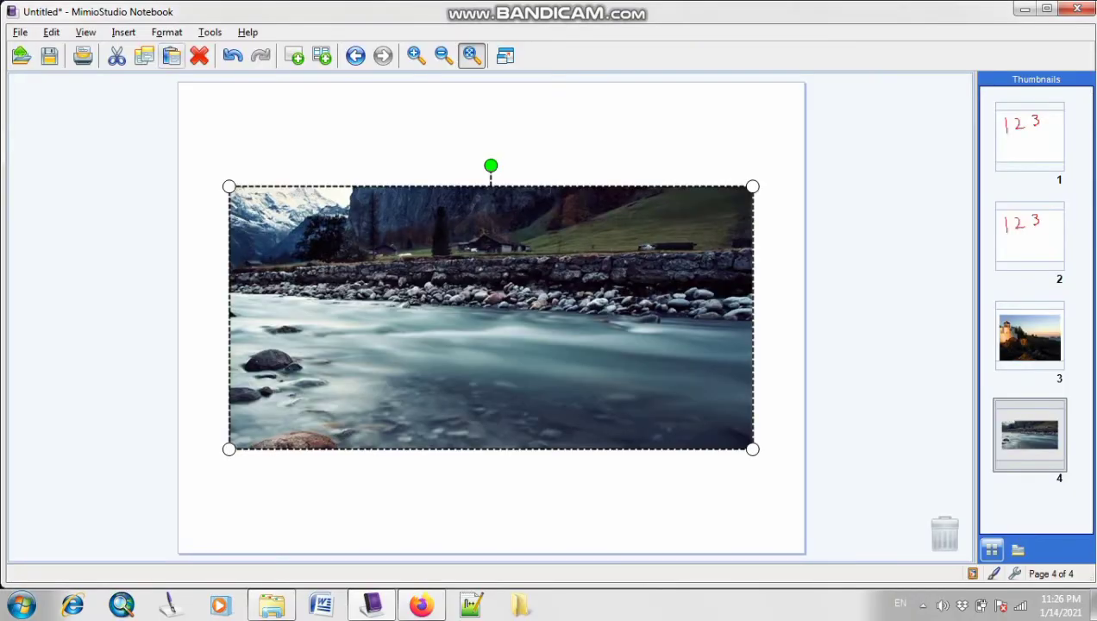
Step: Add another page, insert an elliptical screen clipping of the desktop's river and rocks, and move it to the page's upper left
left_click(294, 55)
left_click(123, 32)
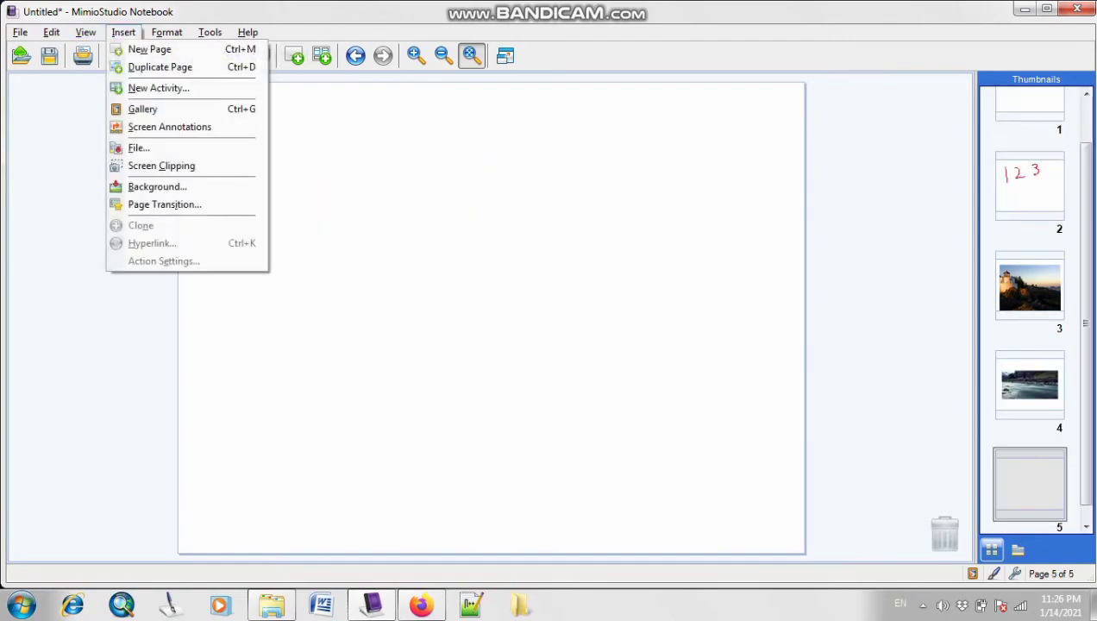
left_click(161, 166)
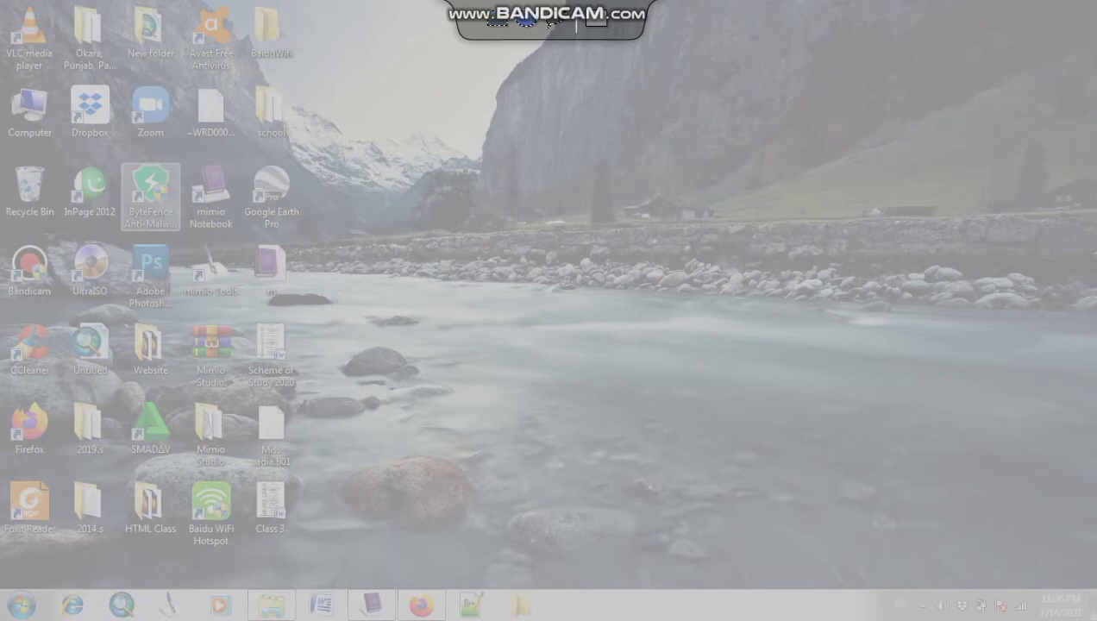
left_click_drag(278, 153, 647, 587)
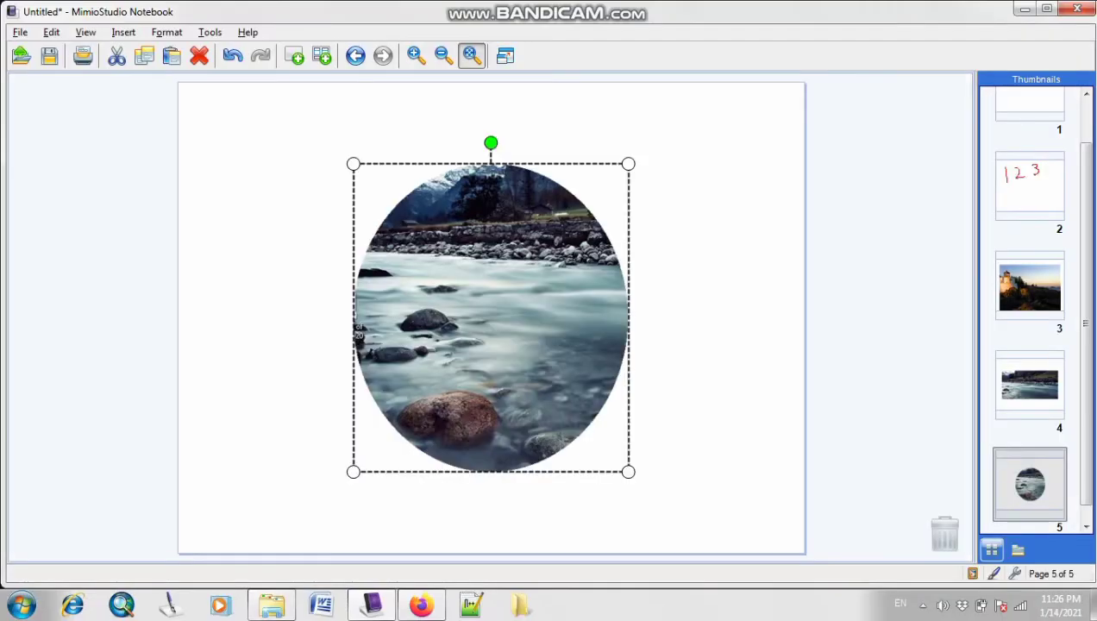
left_click_drag(492, 318, 365, 258)
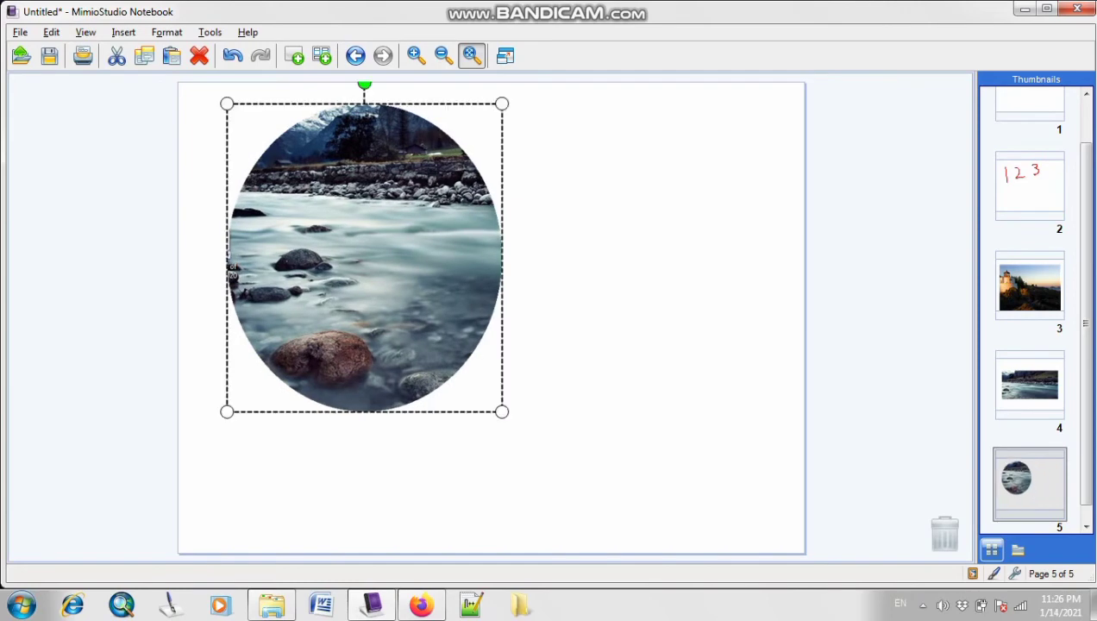
Step: Add a sixth page, insert a freehand screen clipping of the desktop wallpaper, and move it slightly left
left_click(294, 56)
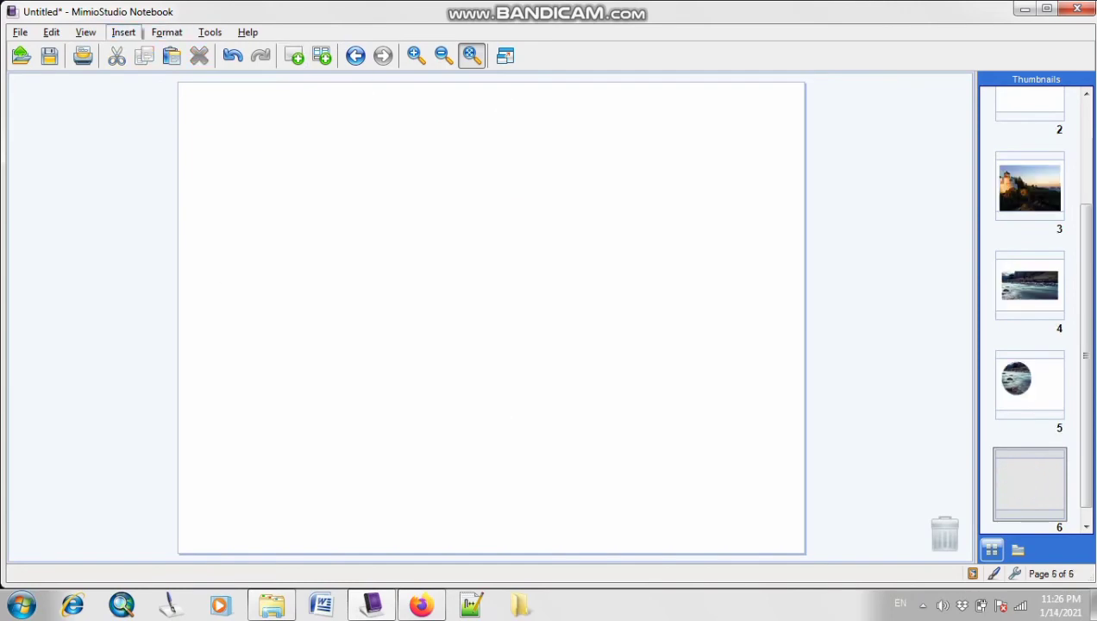
left_click(123, 32)
left_click(161, 166)
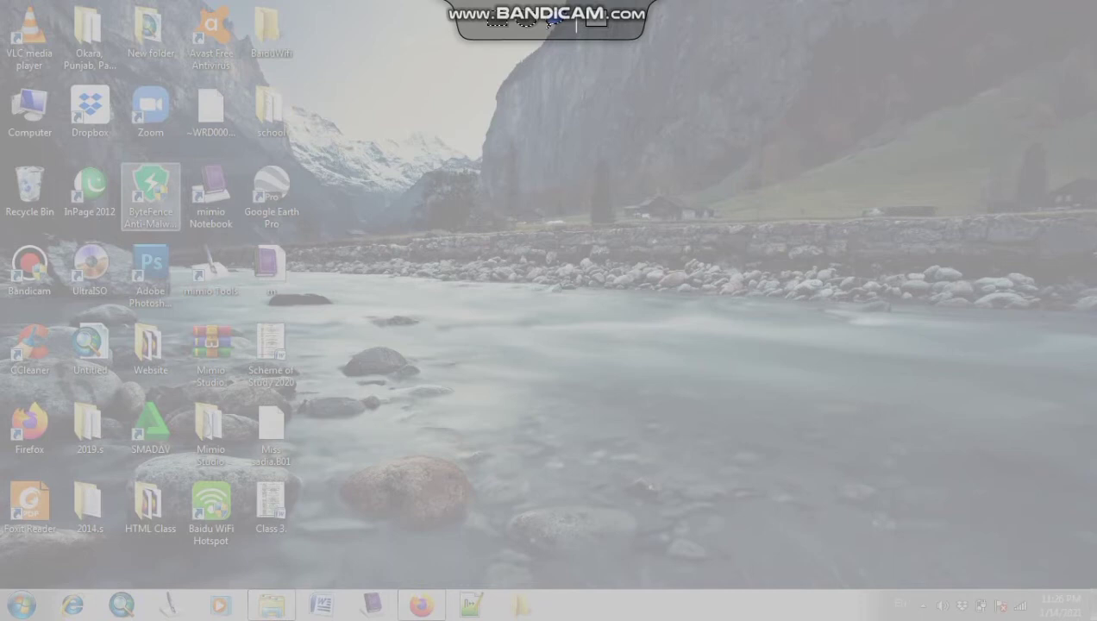
mouse_move(479, 127)
left_mouse_down()
mouse_move(945, 462)
mouse_move(808, 472)
mouse_move(423, 366)
mouse_move(450, 145)
mouse_move(476, 131)
left_mouse_up()
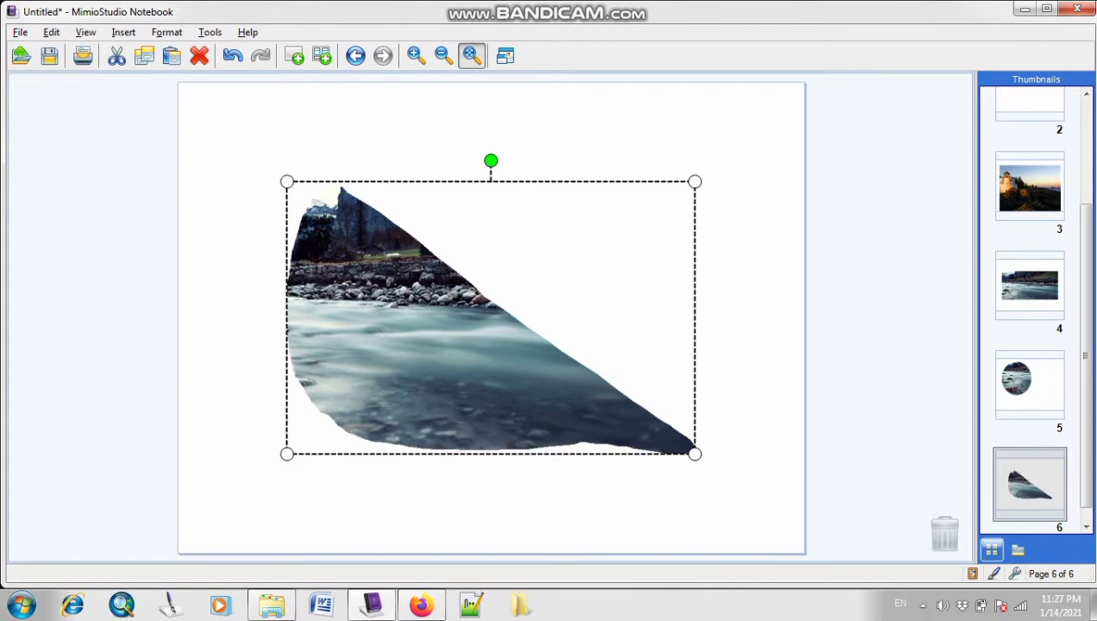
left_click_drag(431, 362, 400, 359)
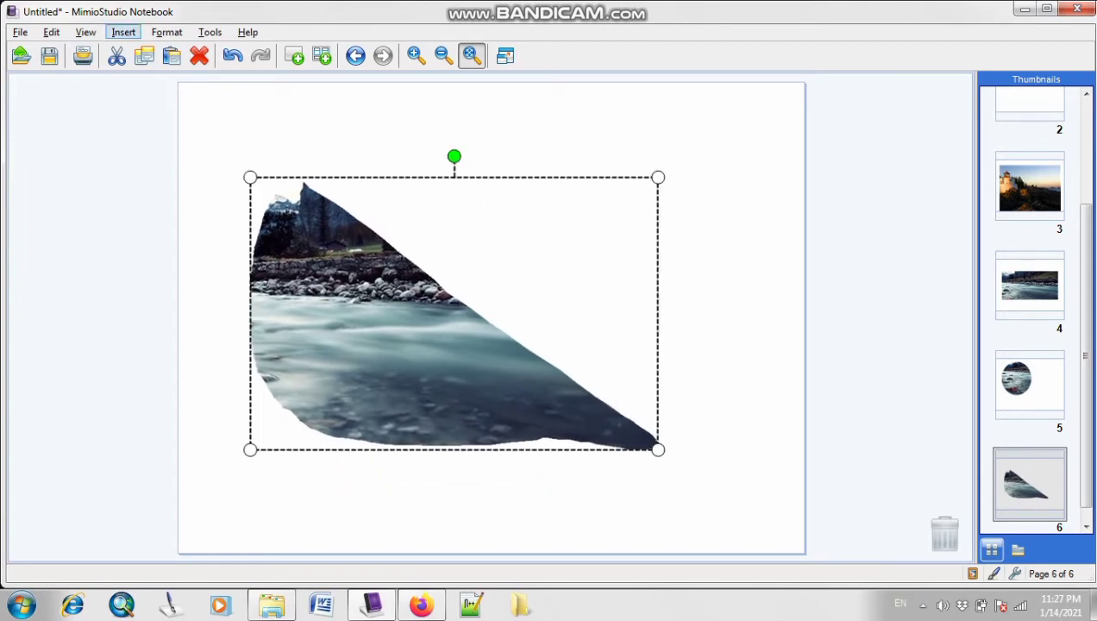
Step: Deselect the freehand clipping and add a new blank page after it
left_click(123, 32)
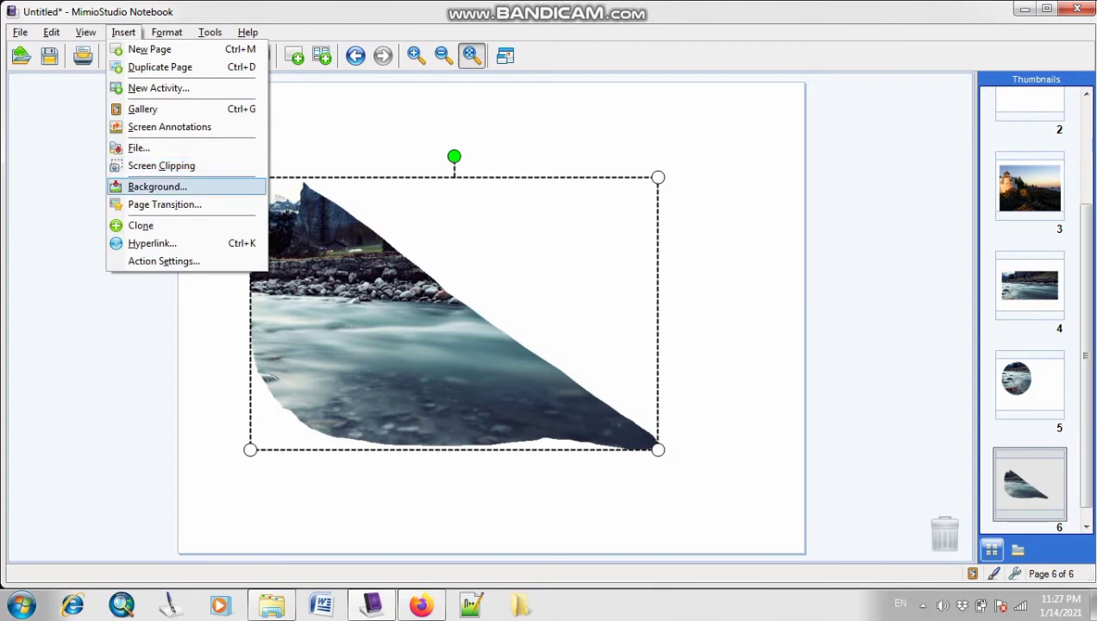
left_click(716, 259)
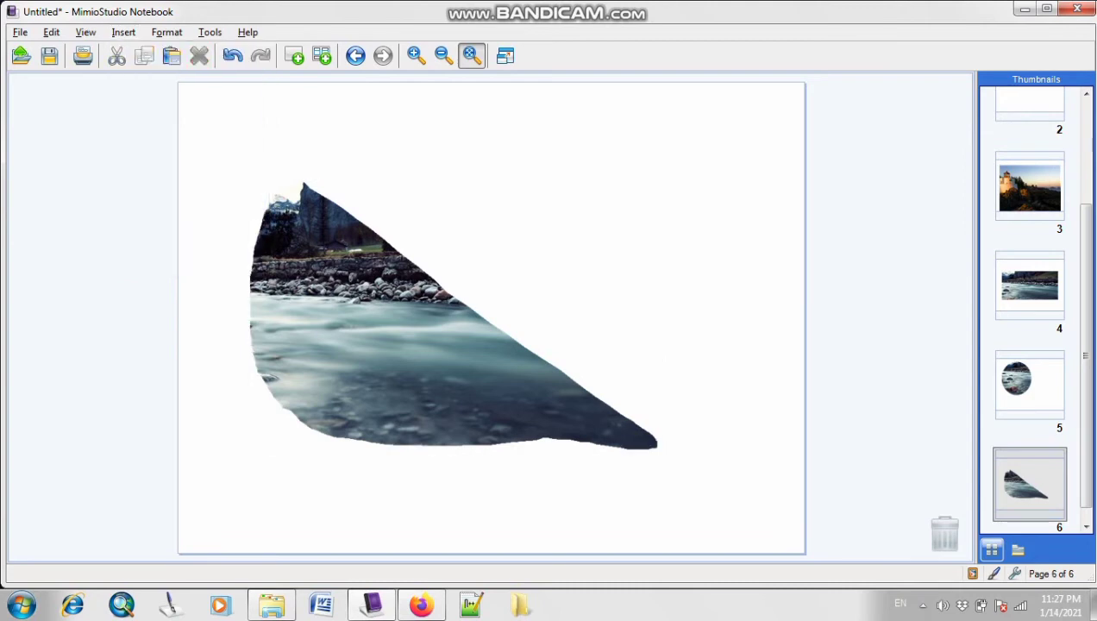
left_click(294, 55)
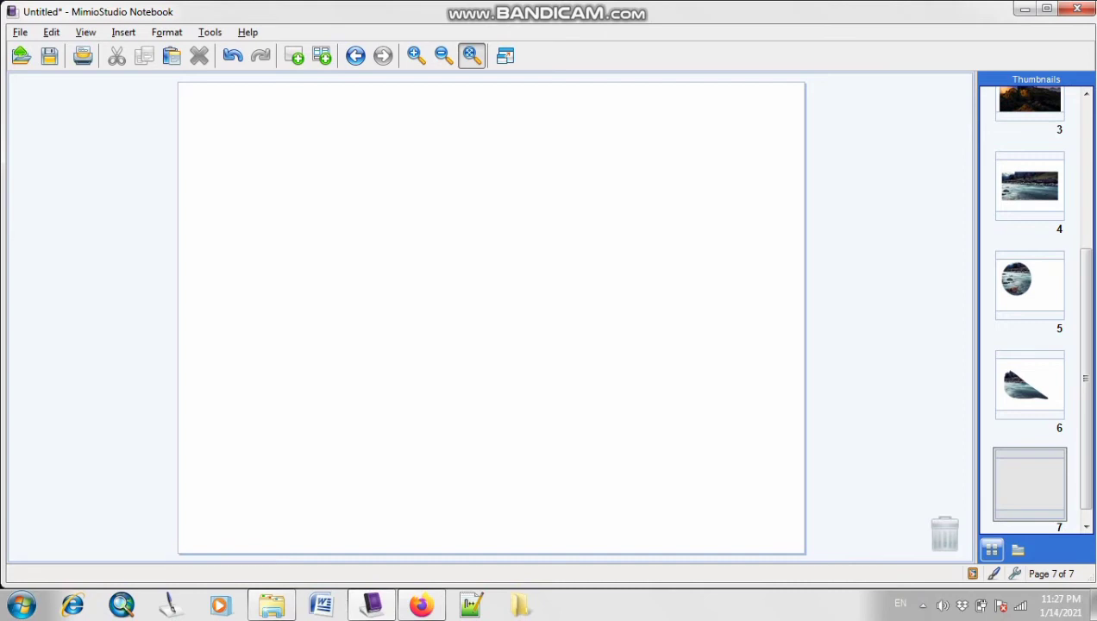
left_click_drag(1085, 377, 1085, 231)
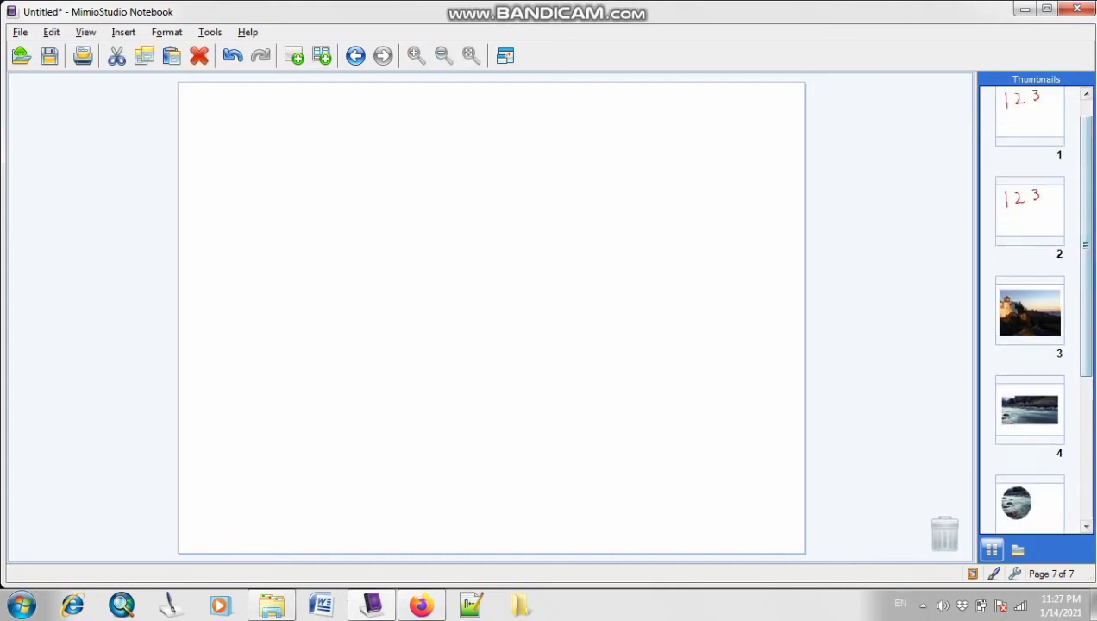
Step: Try to apply the Desert.jpg background to the blank seventh page
left_click(124, 32)
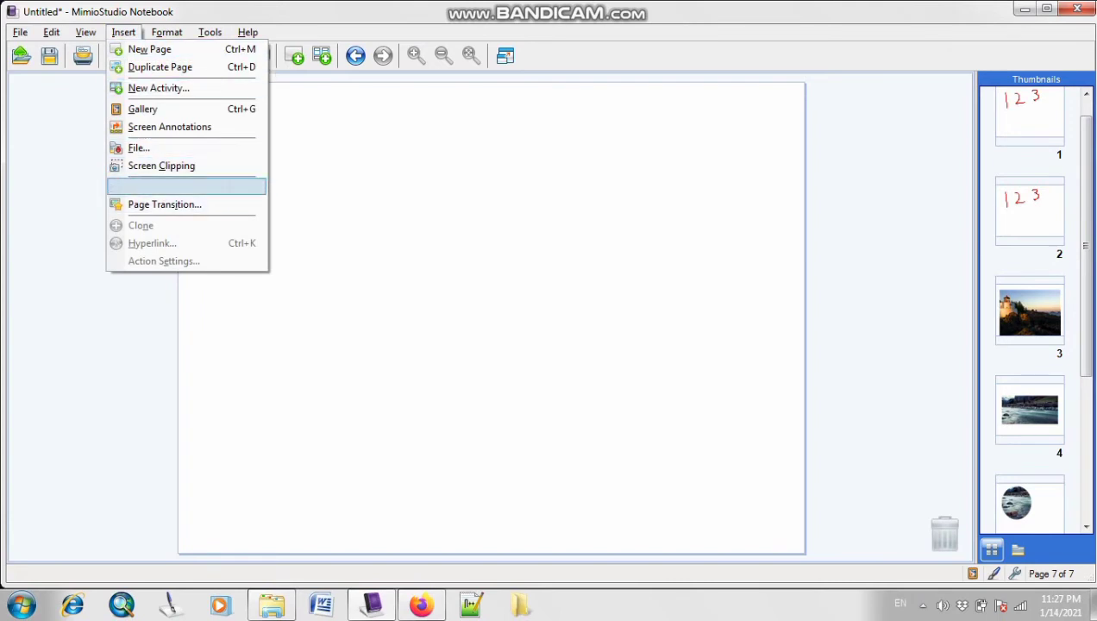
left_click(158, 187)
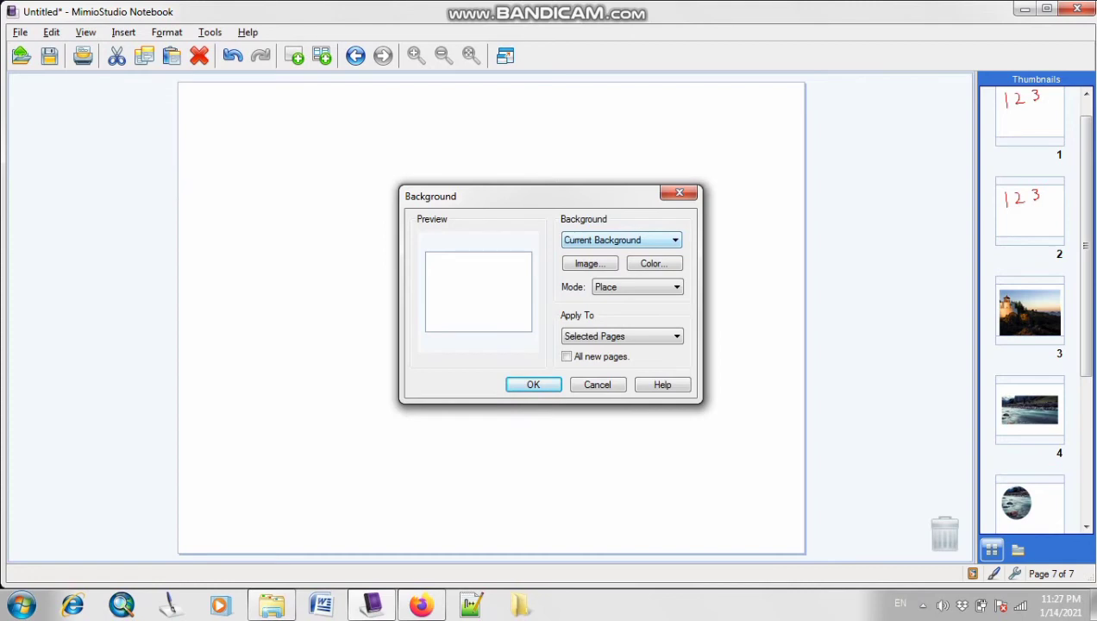
left_click(674, 241)
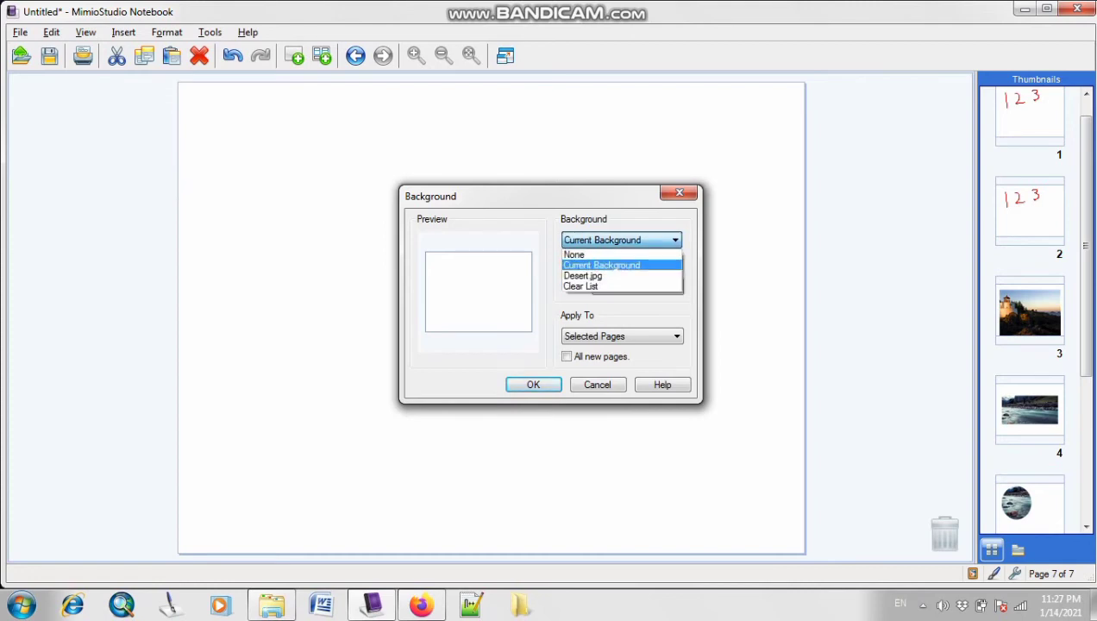
left_click(674, 241)
left_click(675, 241)
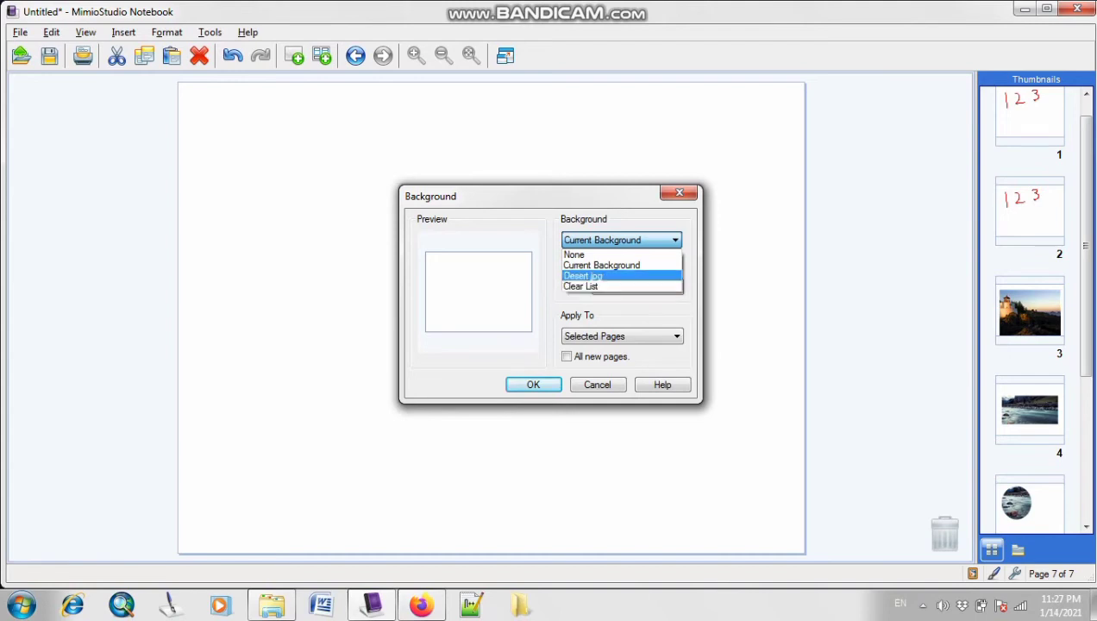
key("Return")
left_click(533, 384)
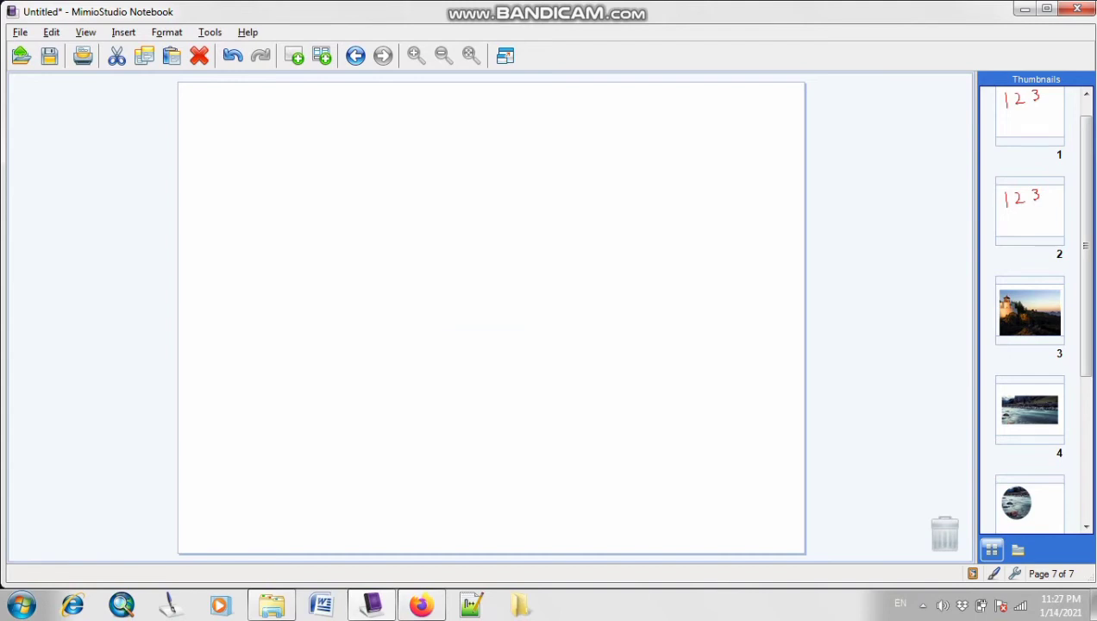
Step: Set a solid dark green background colour on the blank seventh page, applied to the selected pages only
left_click(124, 33)
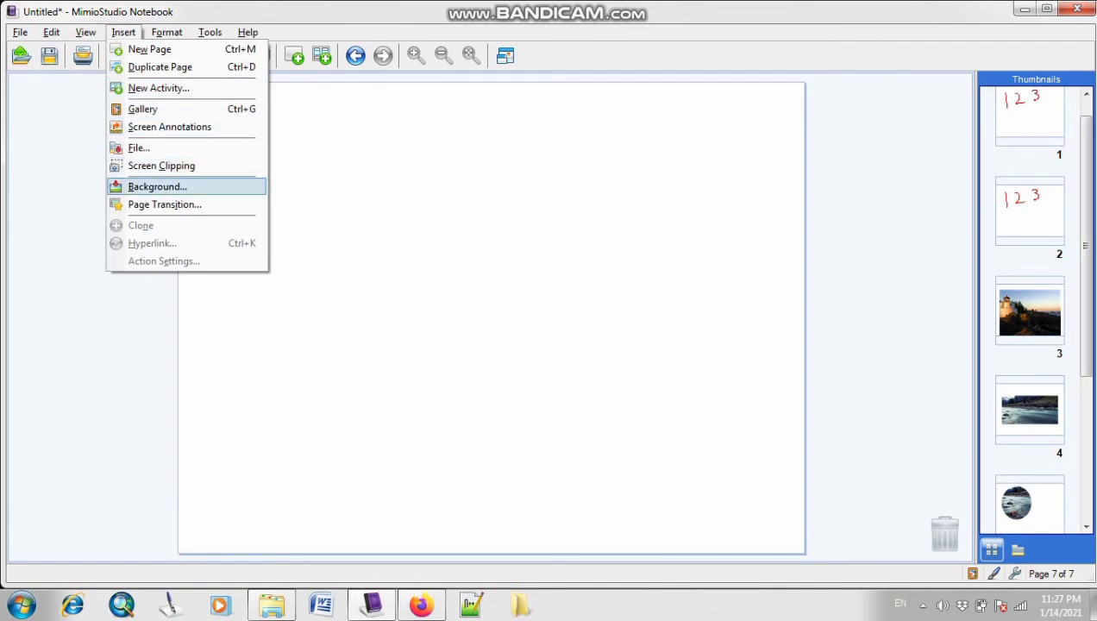
left_click(158, 187)
left_click(654, 263)
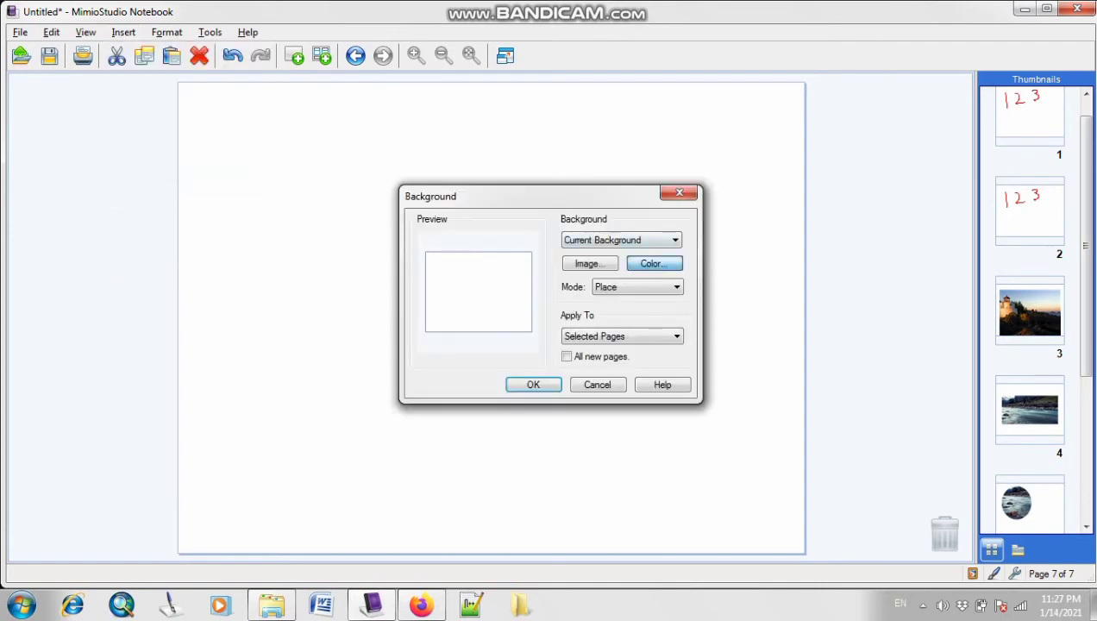
left_click(497, 262)
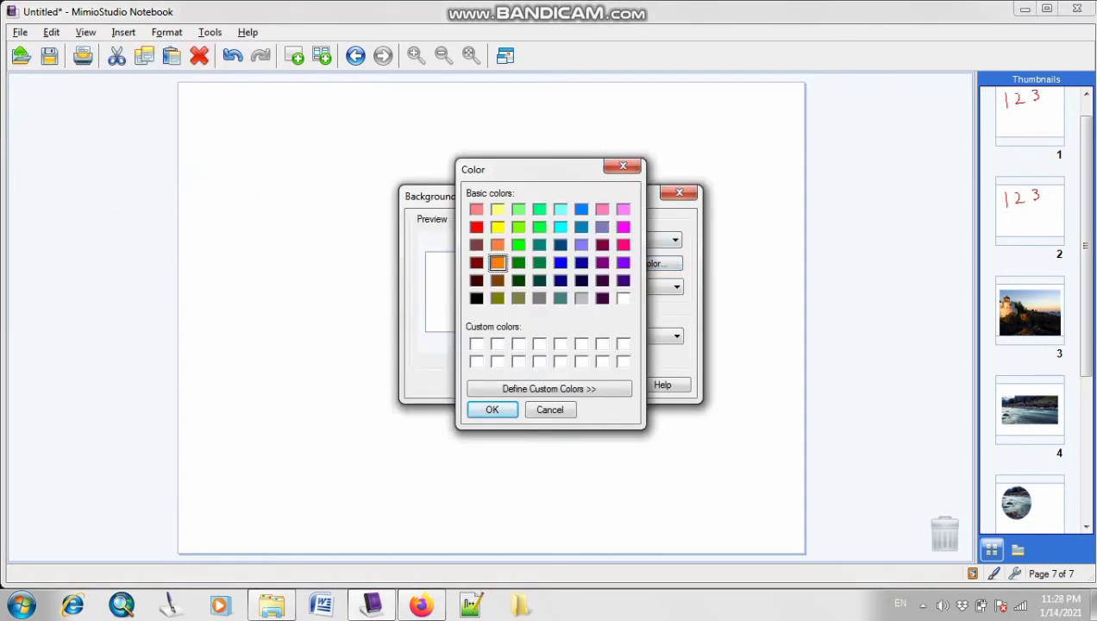
left_click(517, 262)
left_click(492, 409)
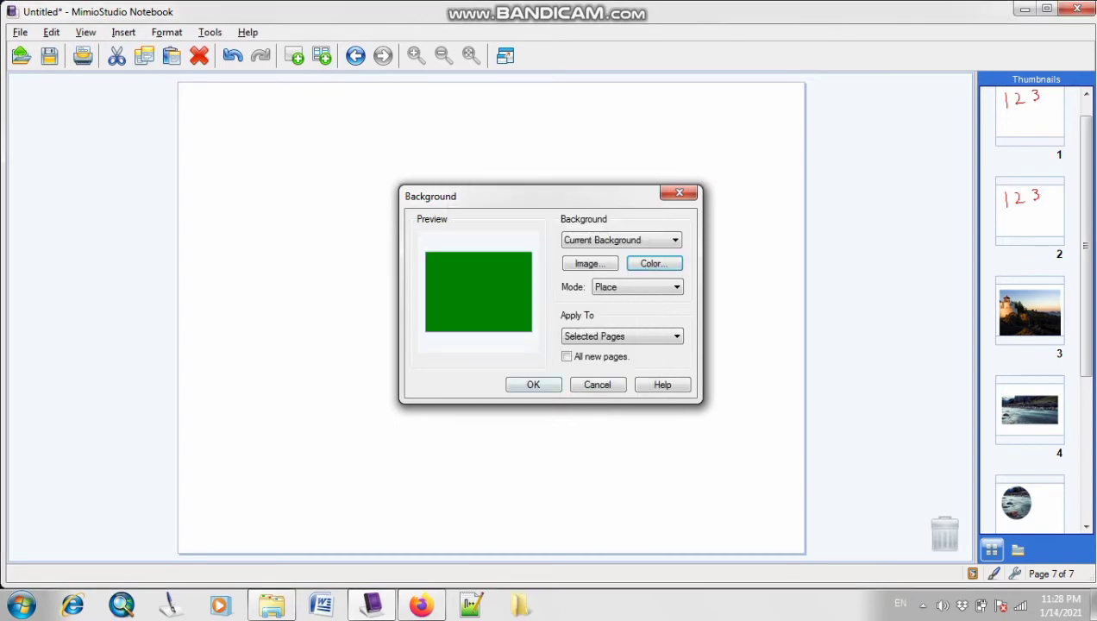
left_click(533, 385)
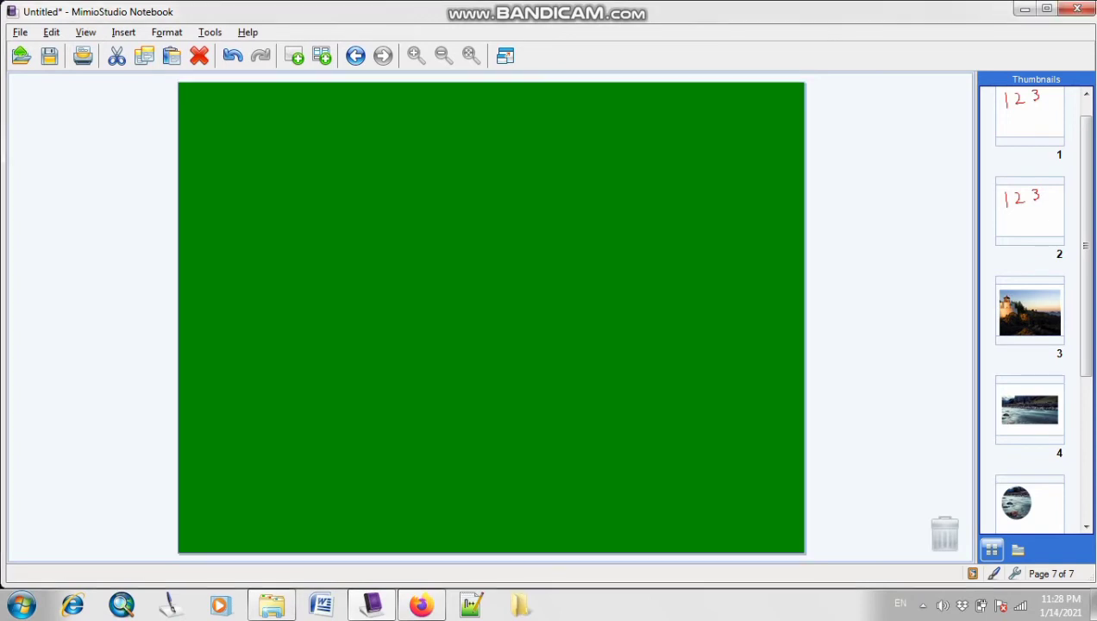
Step: Replace the seventh page's solid green background with the Jellyfish picture from Sample Pictures, using Place mode on the current page only
left_click(85, 32)
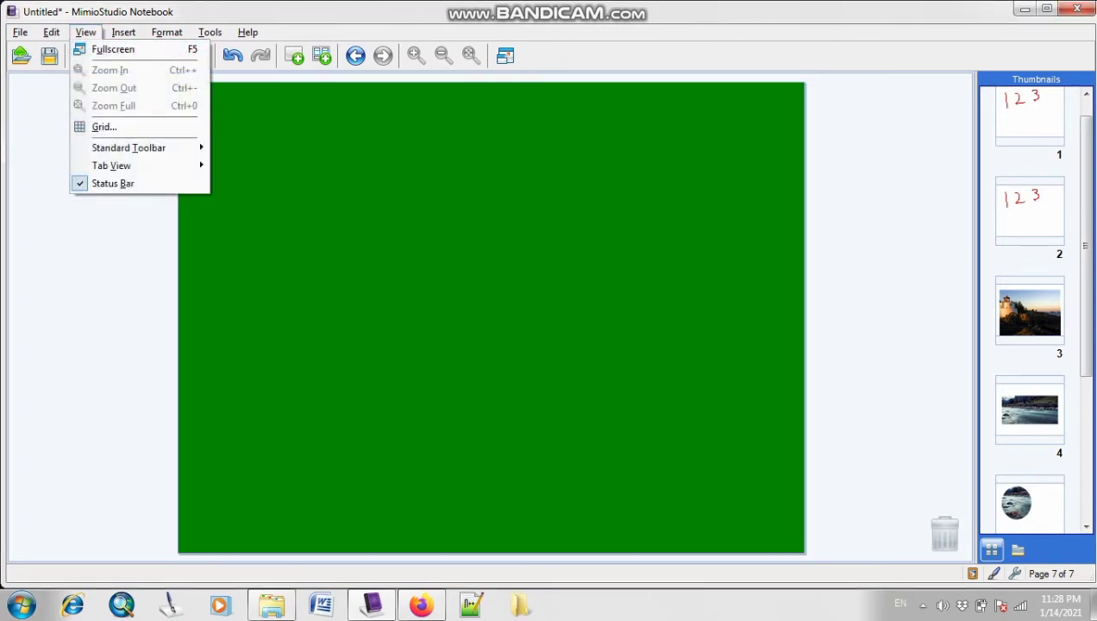
key("Escape")
left_click_drag(245, 204, 586, 362)
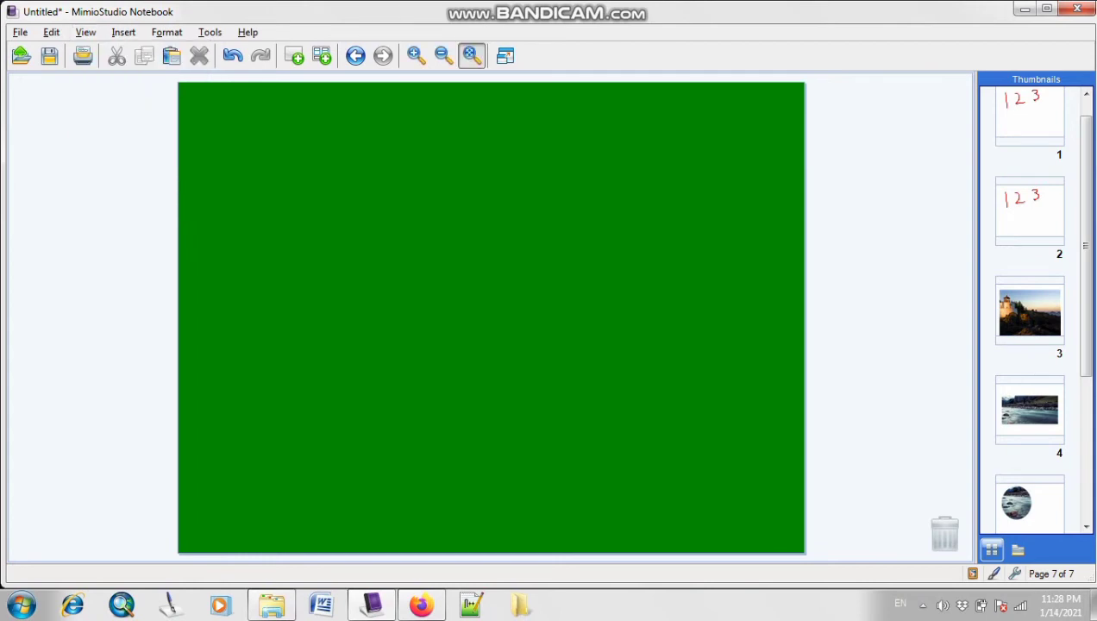
left_click(123, 32)
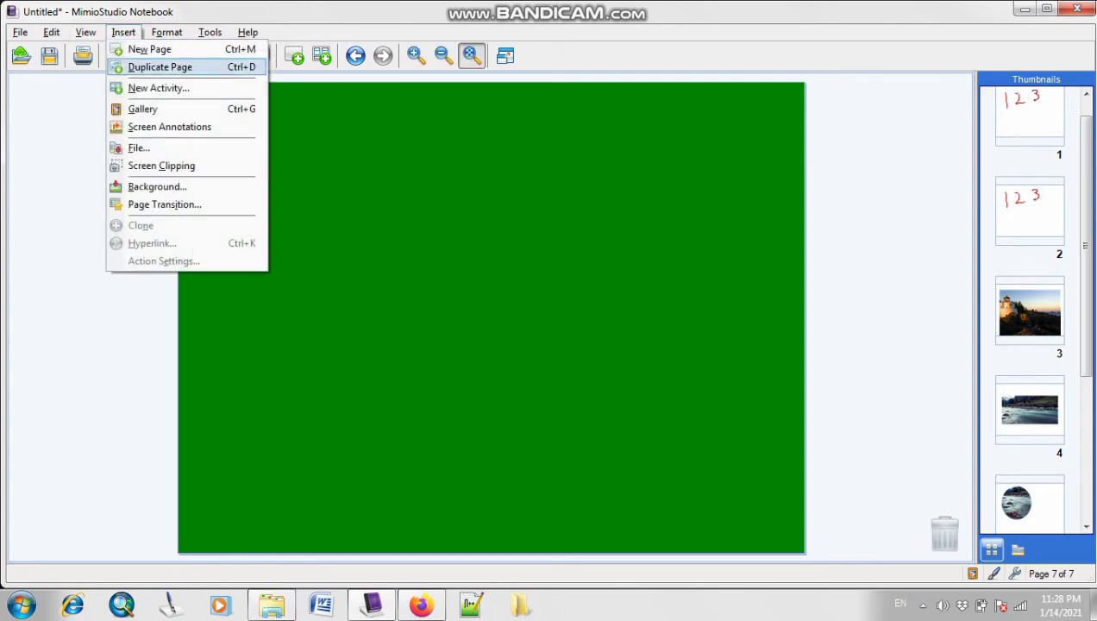
left_click(157, 186)
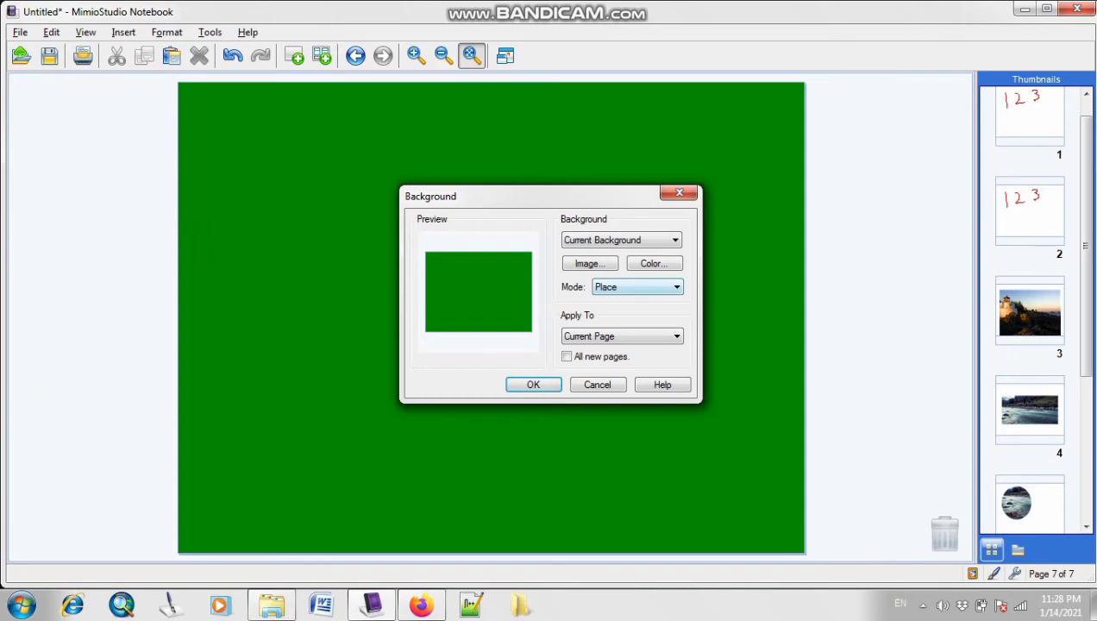
left_click(676, 336)
left_click(676, 336)
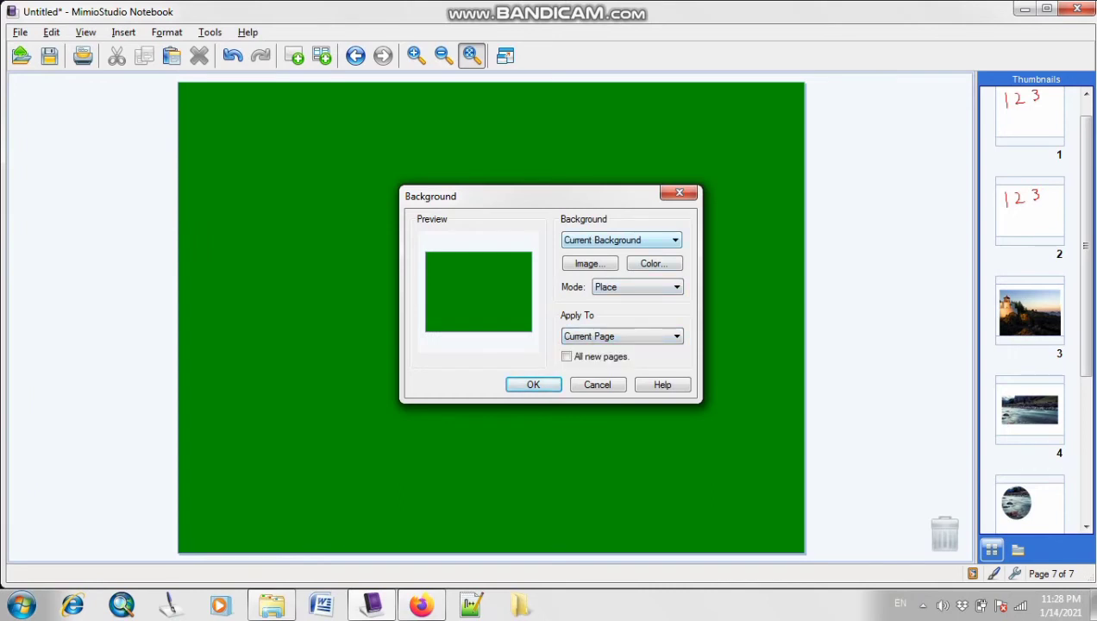
left_click(590, 263)
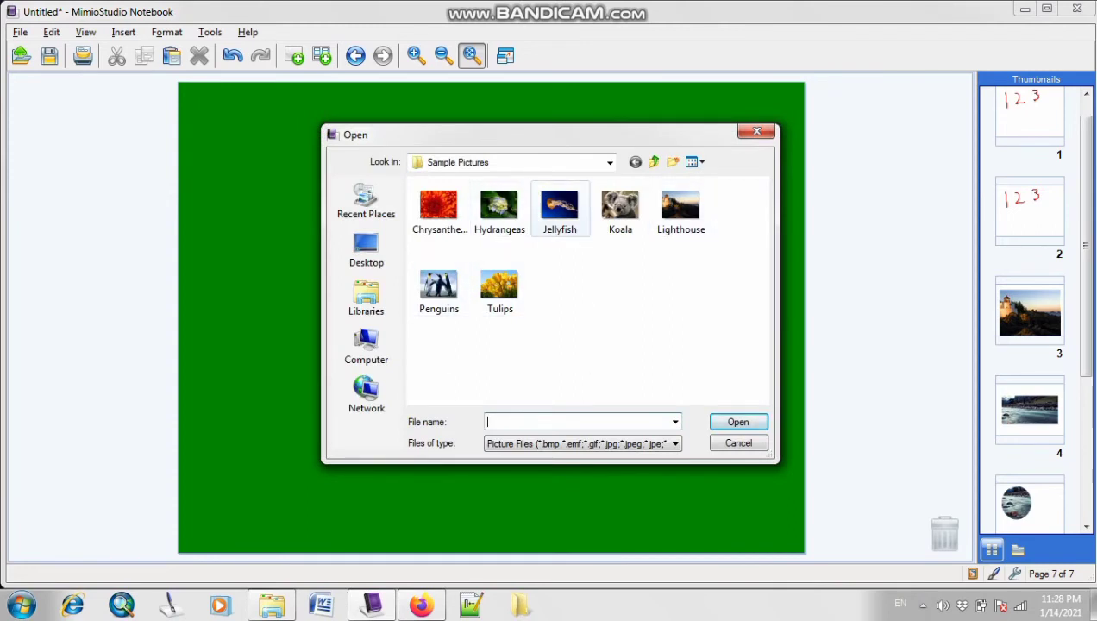
left_click(560, 208)
left_click(738, 421)
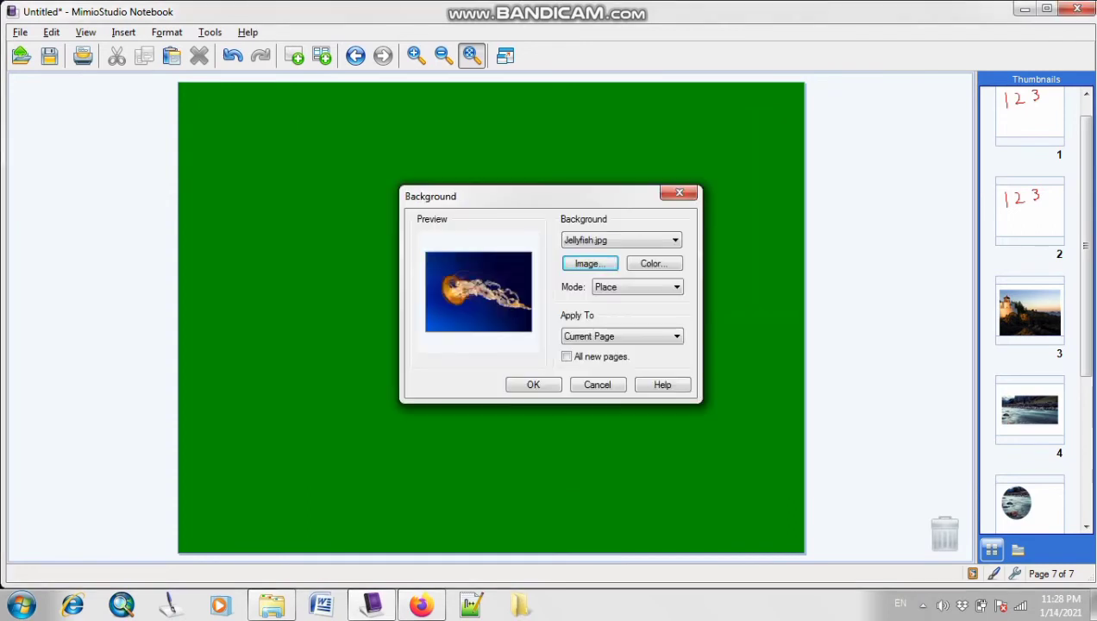
left_click(533, 384)
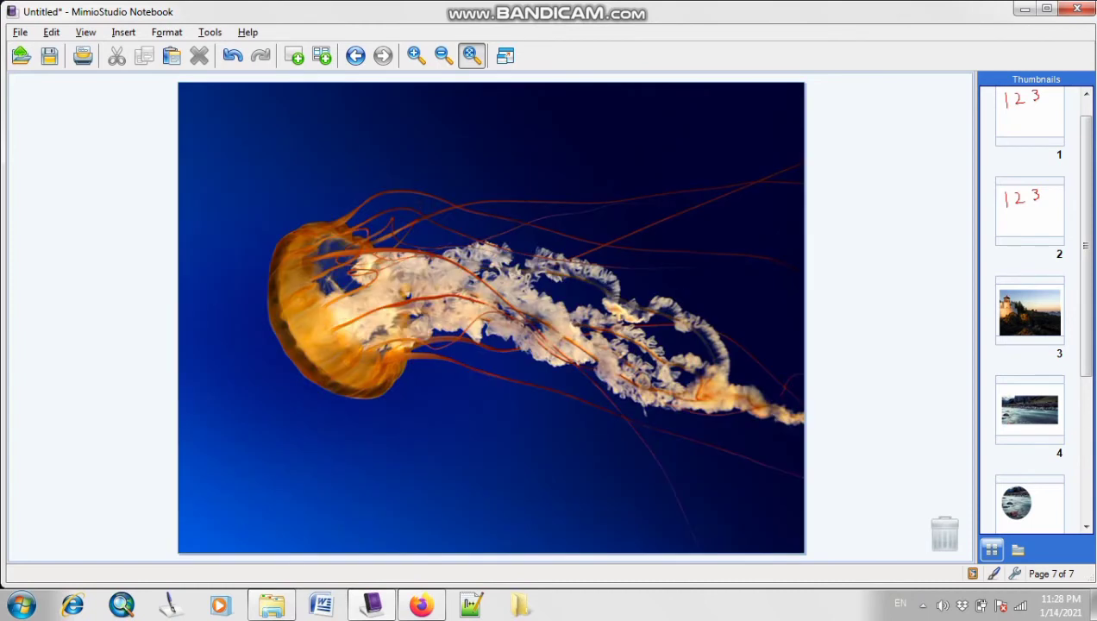
Step: Delete all the notebook's pages, including the handwritten 1 2 3 pages, so that a single blank page remains
left_click(123, 32)
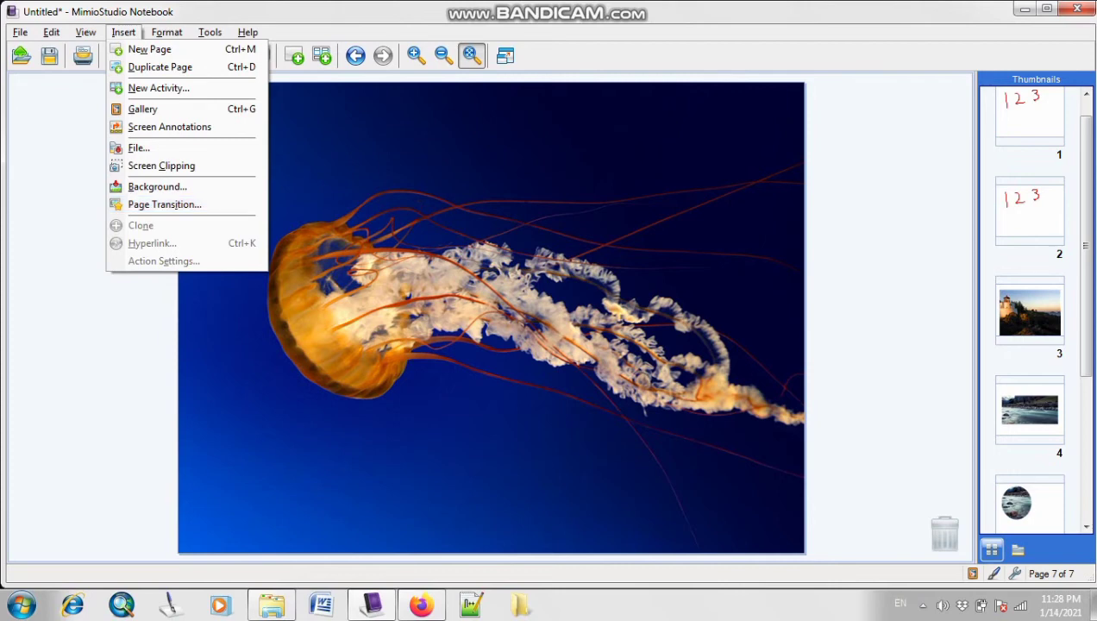
key("Escape")
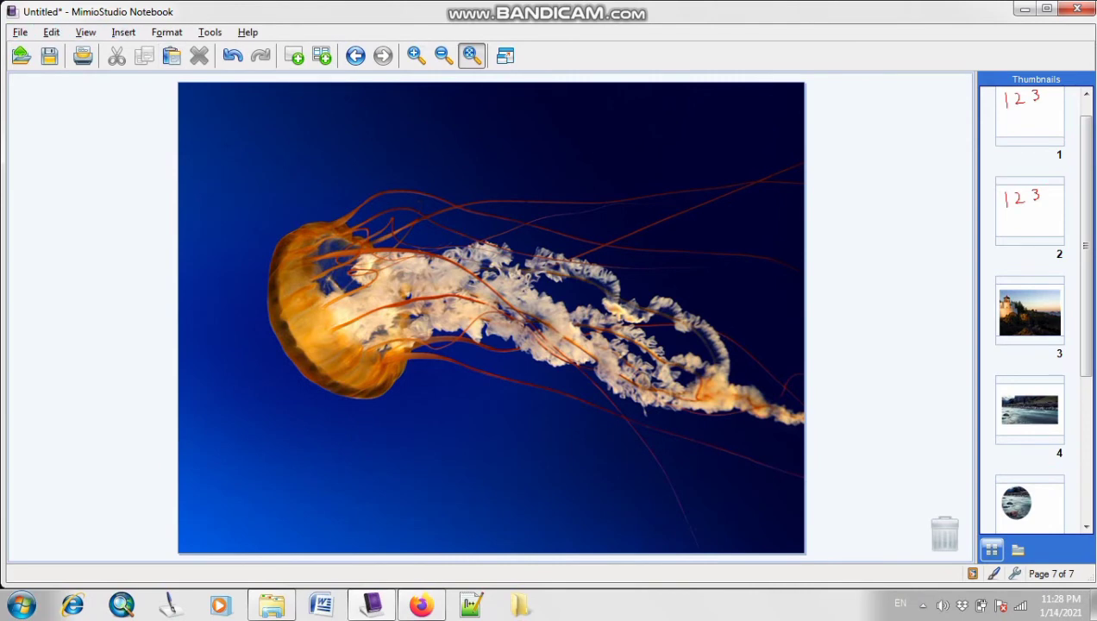
left_click(1030, 503)
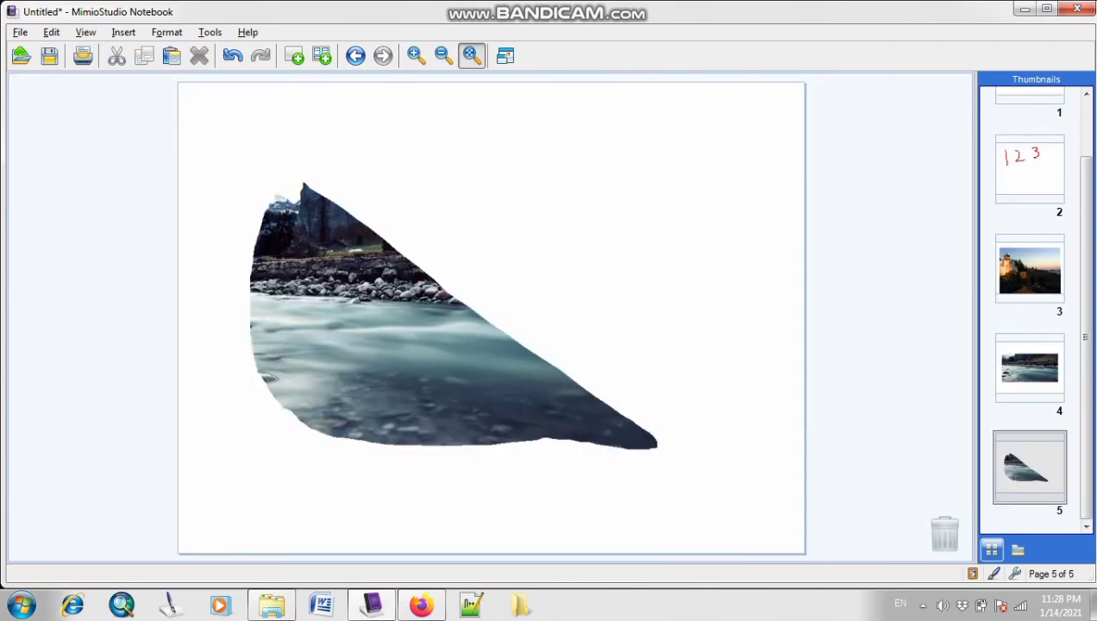
left_click(1029, 467)
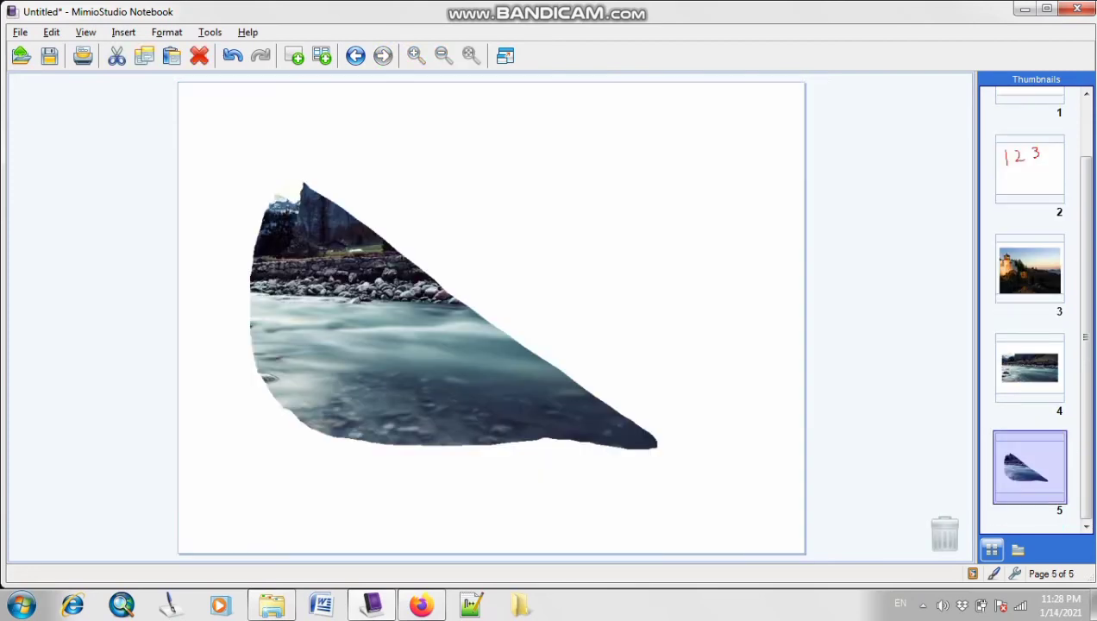
left_click(897, 465)
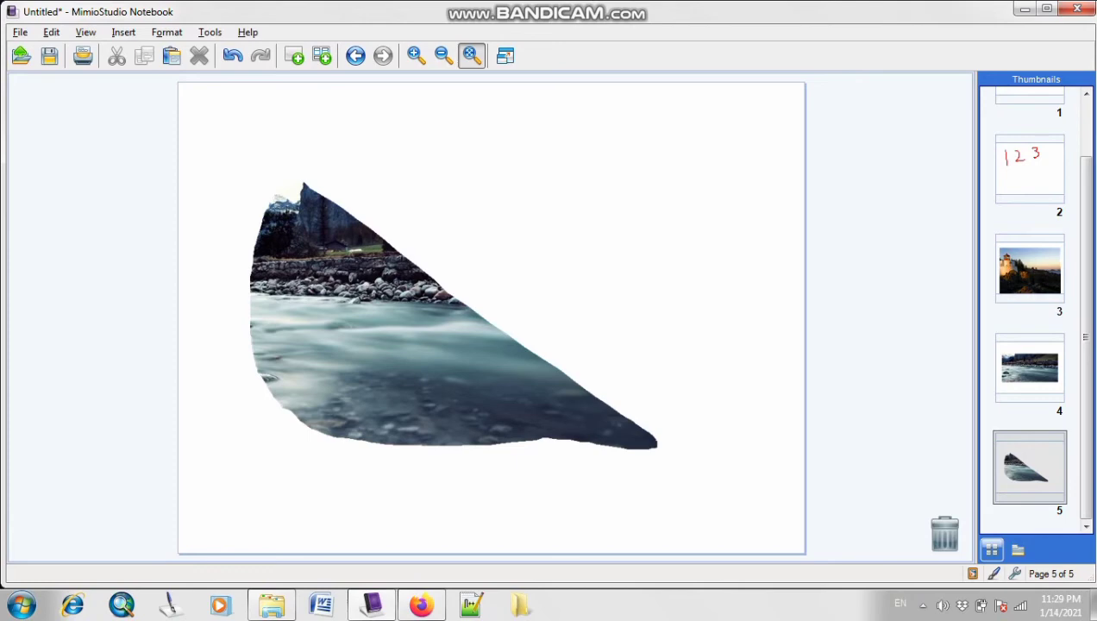
left_click(944, 534)
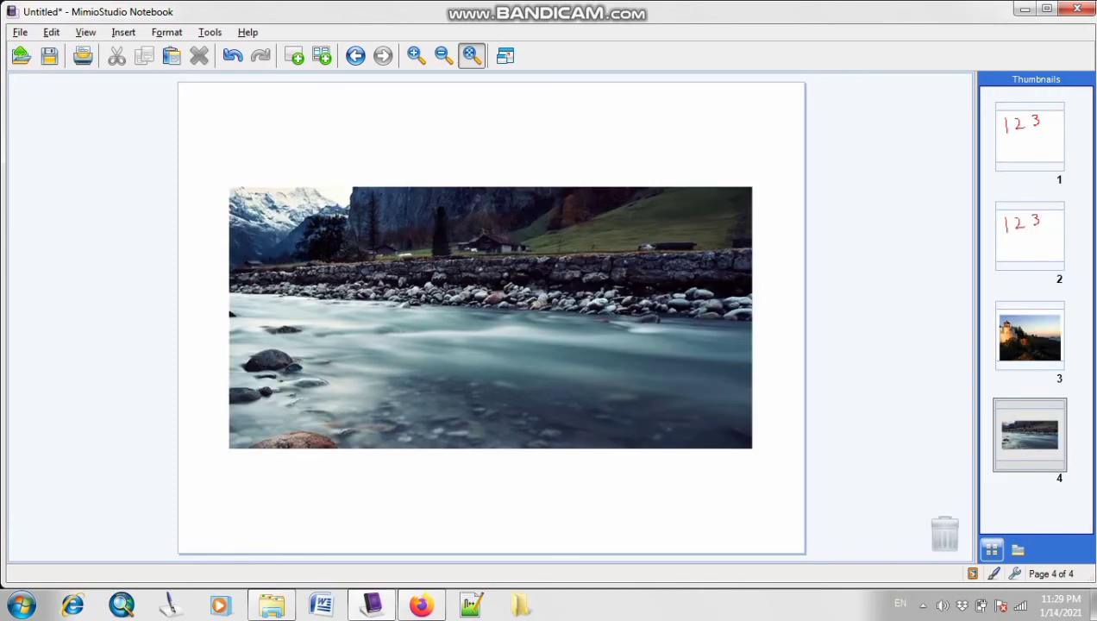
left_click(944, 533)
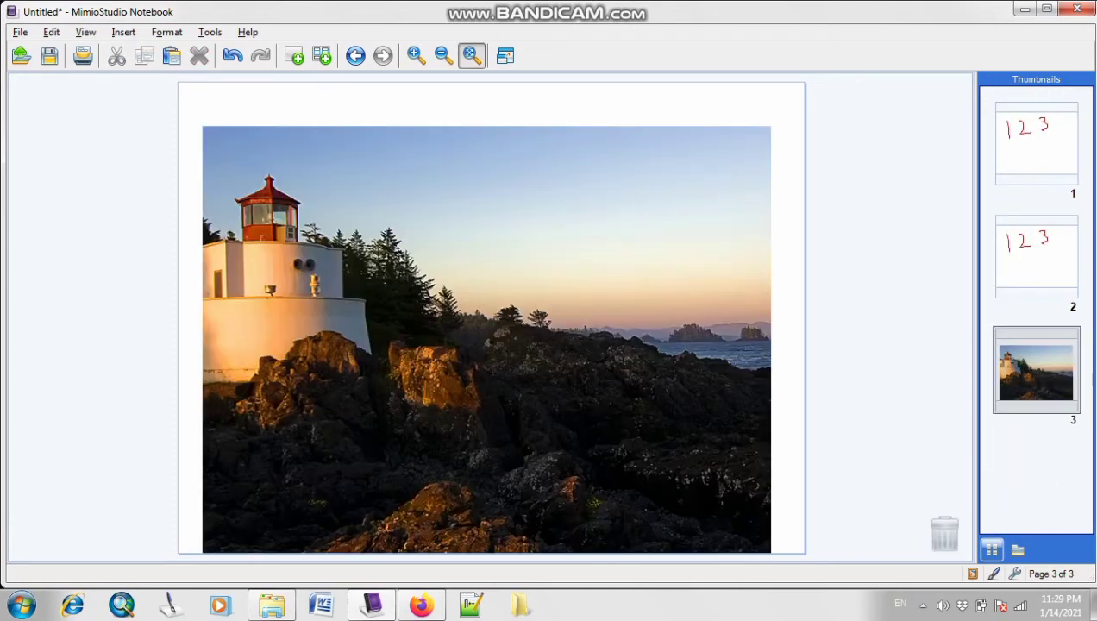
left_click(944, 534)
left_click(944, 534)
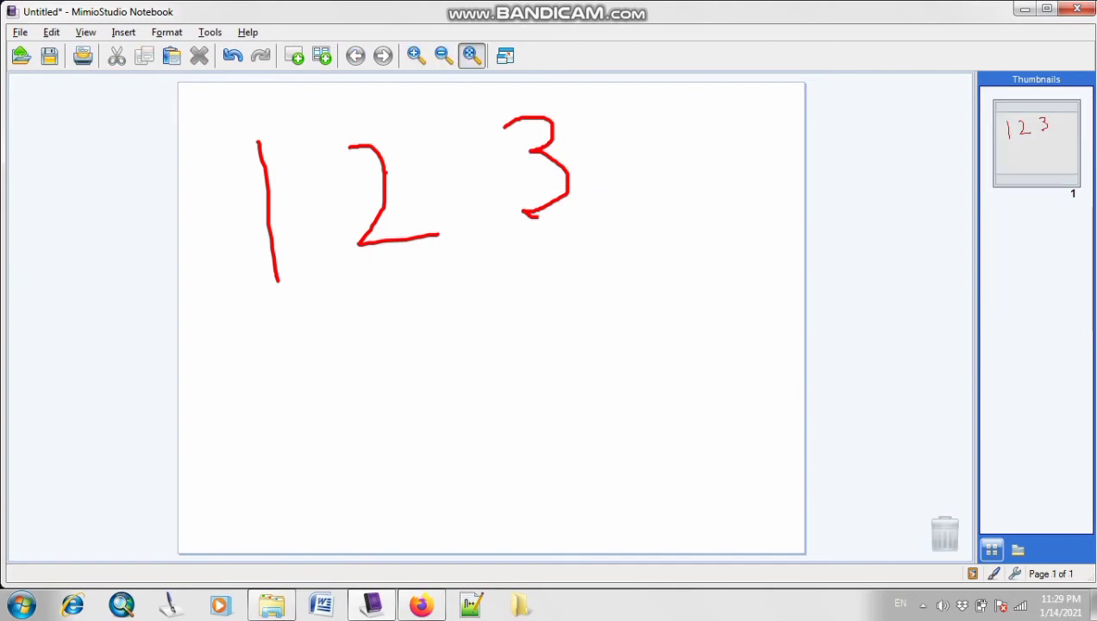
left_click_drag(1036, 144, 944, 534)
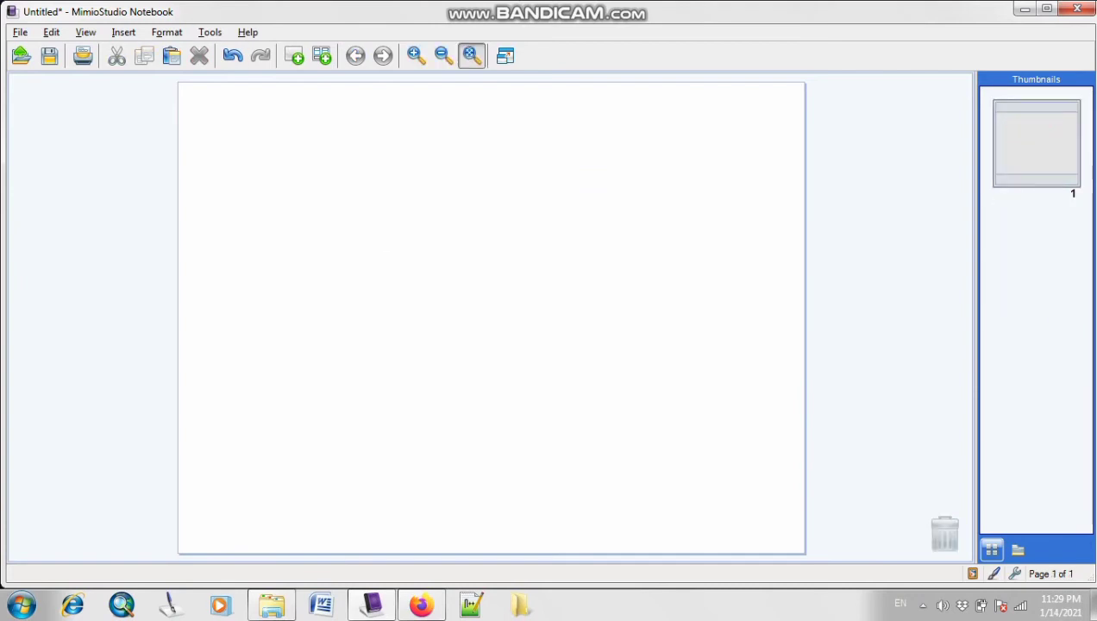
Step: Preview the Grow and Shrink page transitions, then apply Grow to the whole document
left_click(123, 32)
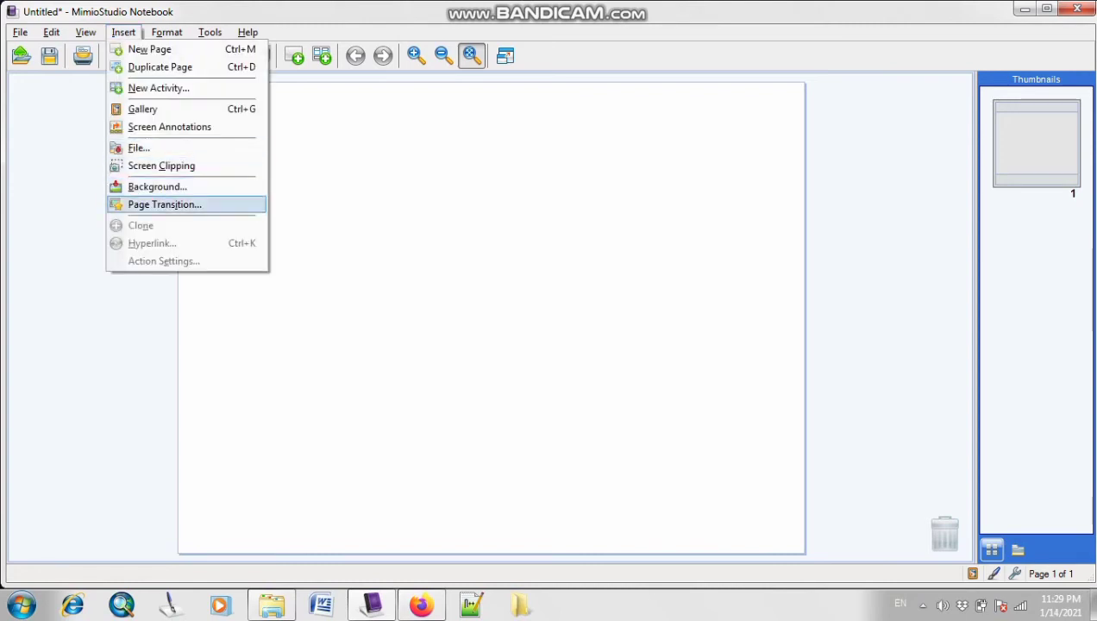
left_click(164, 205)
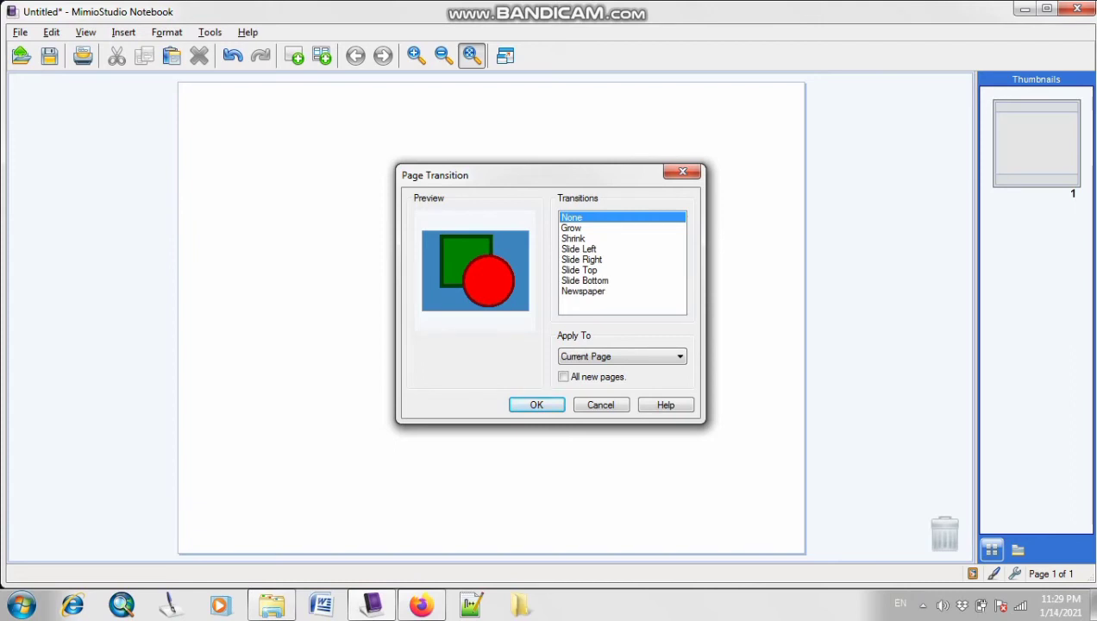
left_click(571, 229)
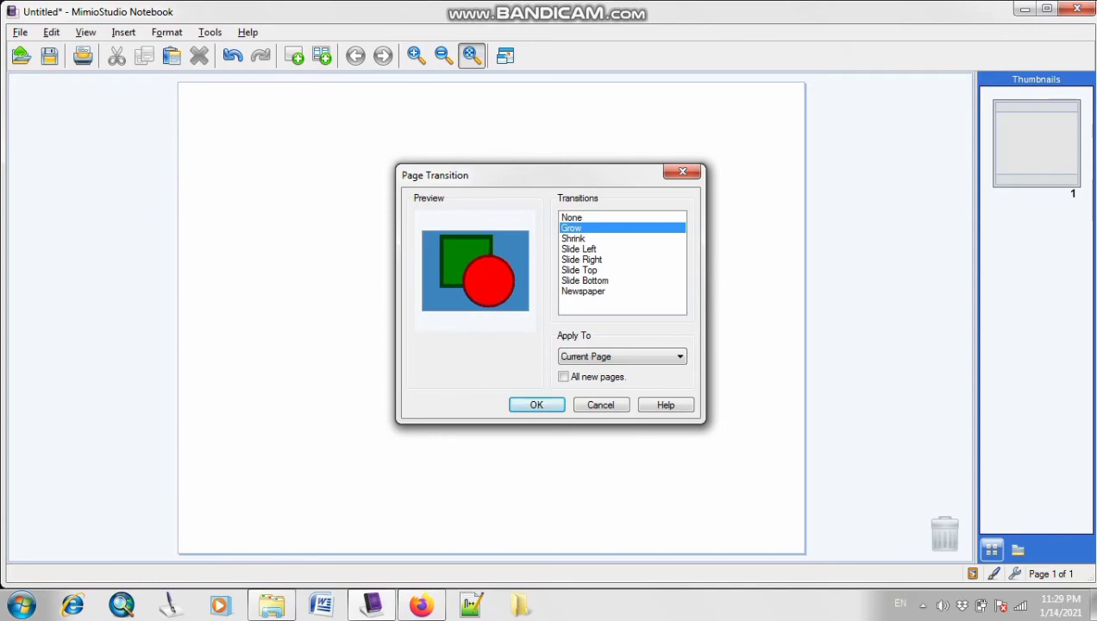
left_click(574, 239)
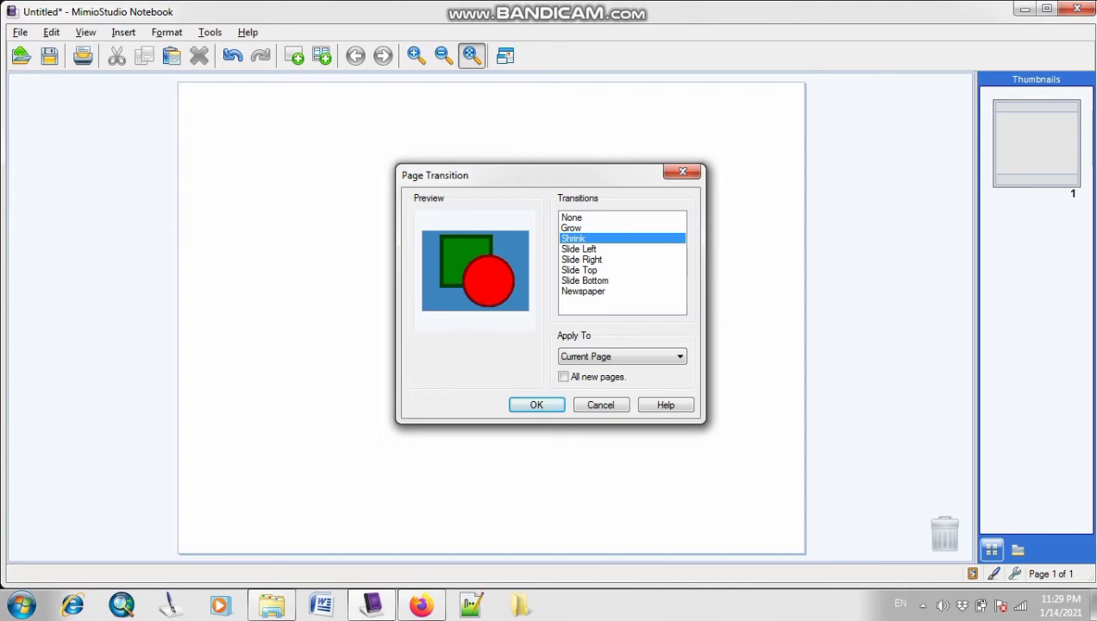
left_click(572, 229)
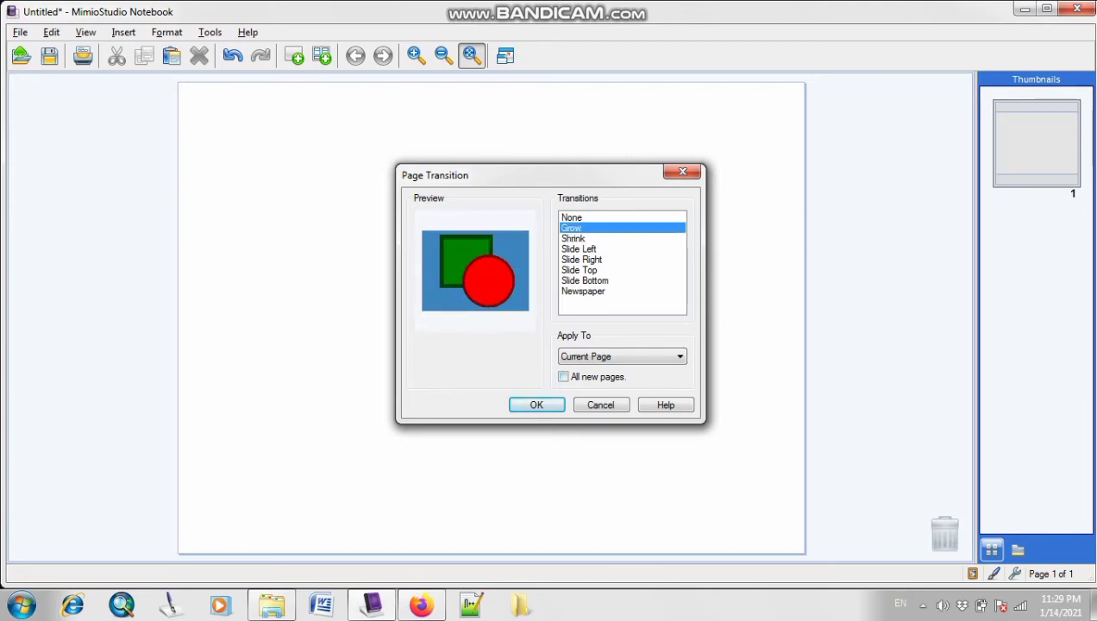
left_click(678, 356)
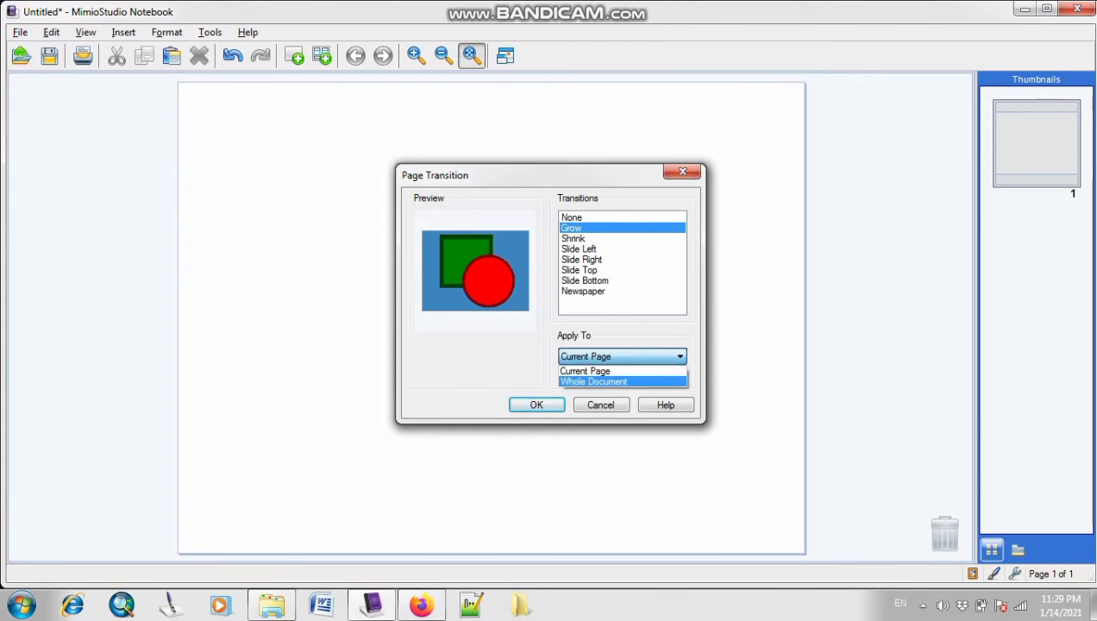
left_click(594, 381)
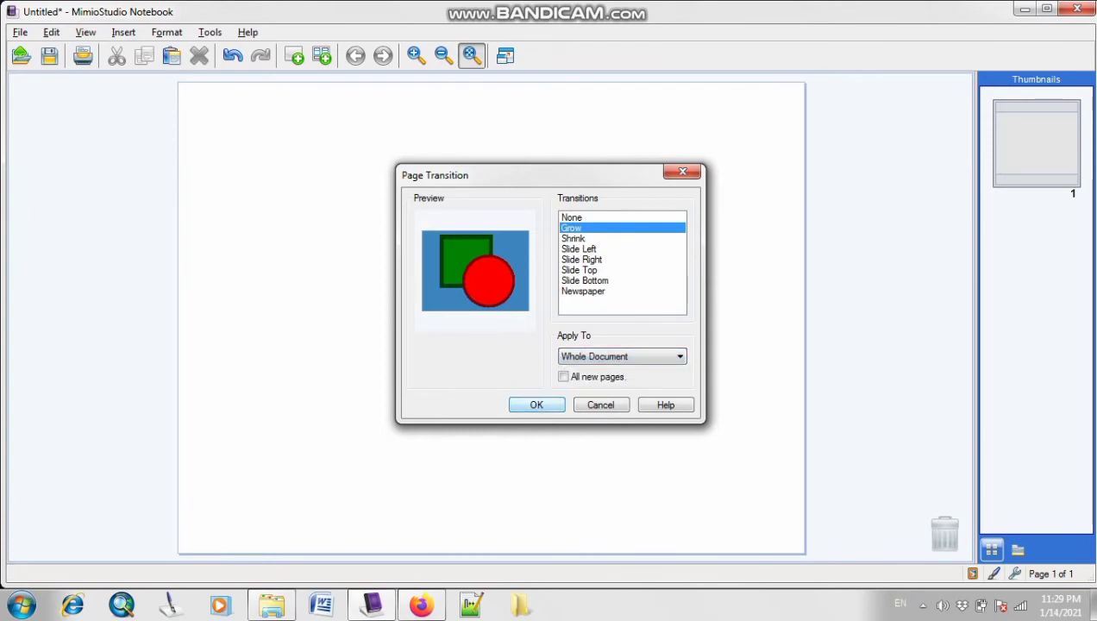
left_click(536, 405)
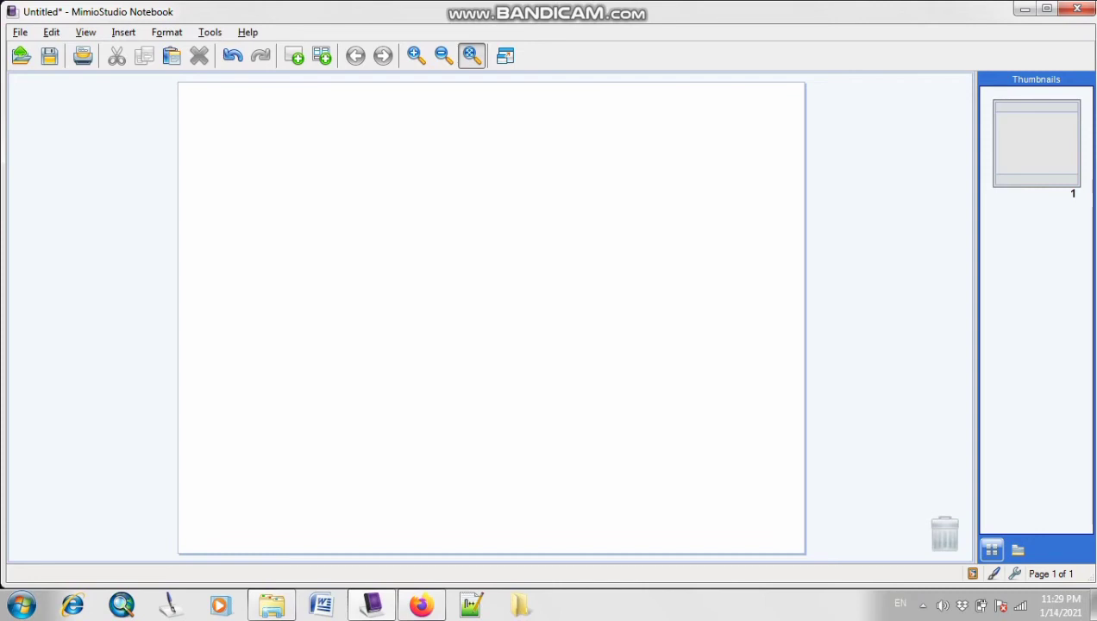
Step: Open the MimioStudio Tools palette beside the blank page
left_click(123, 32)
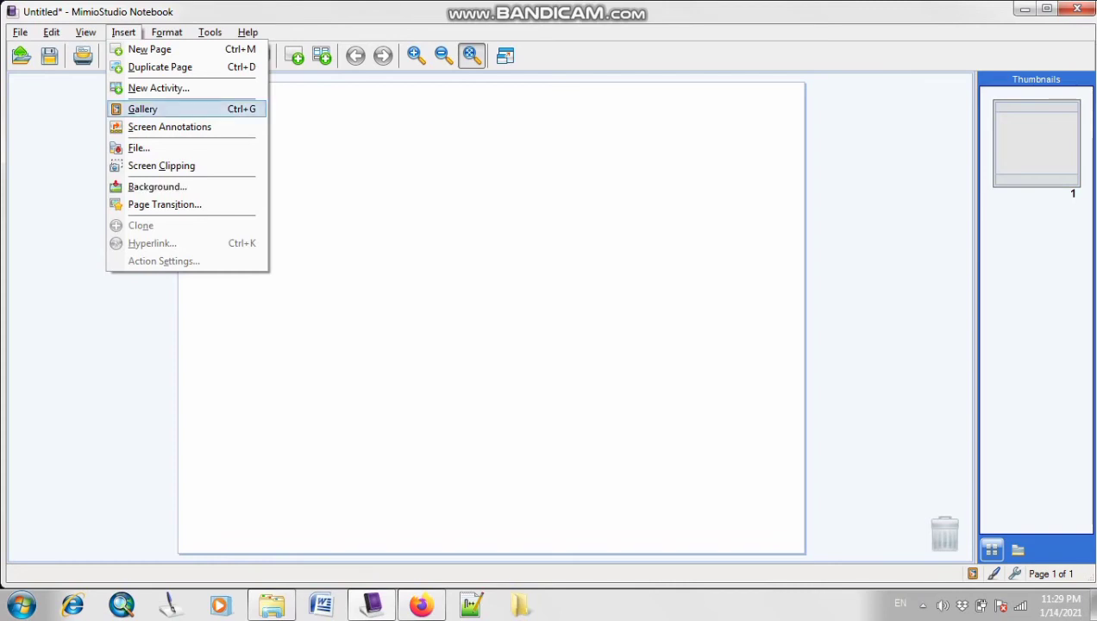
mouse_move(210, 33)
left_click(231, 106)
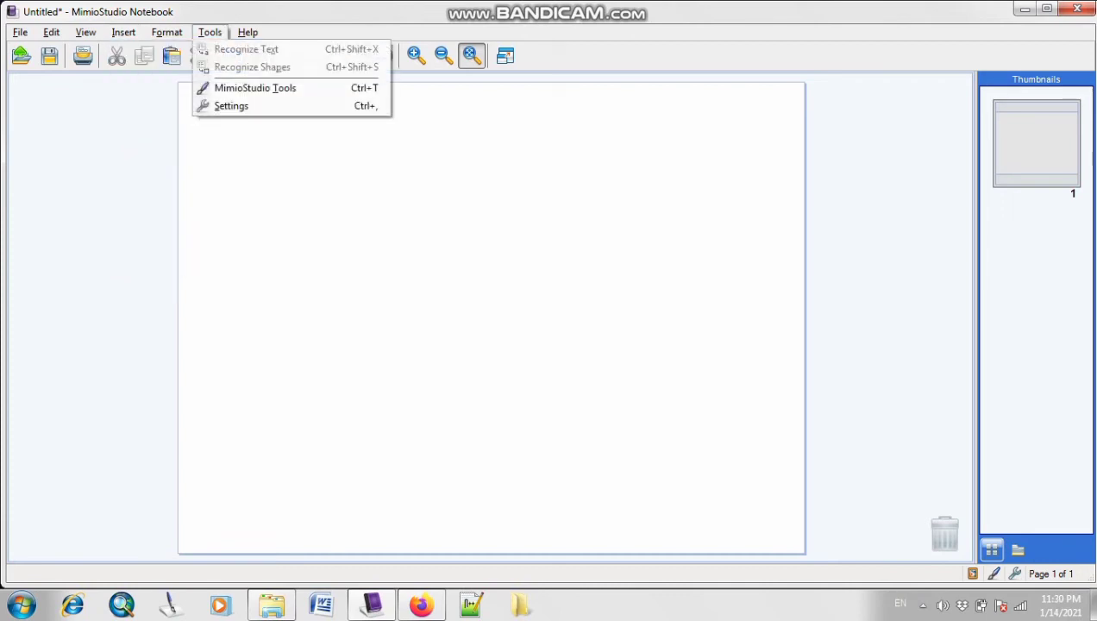
key("Return")
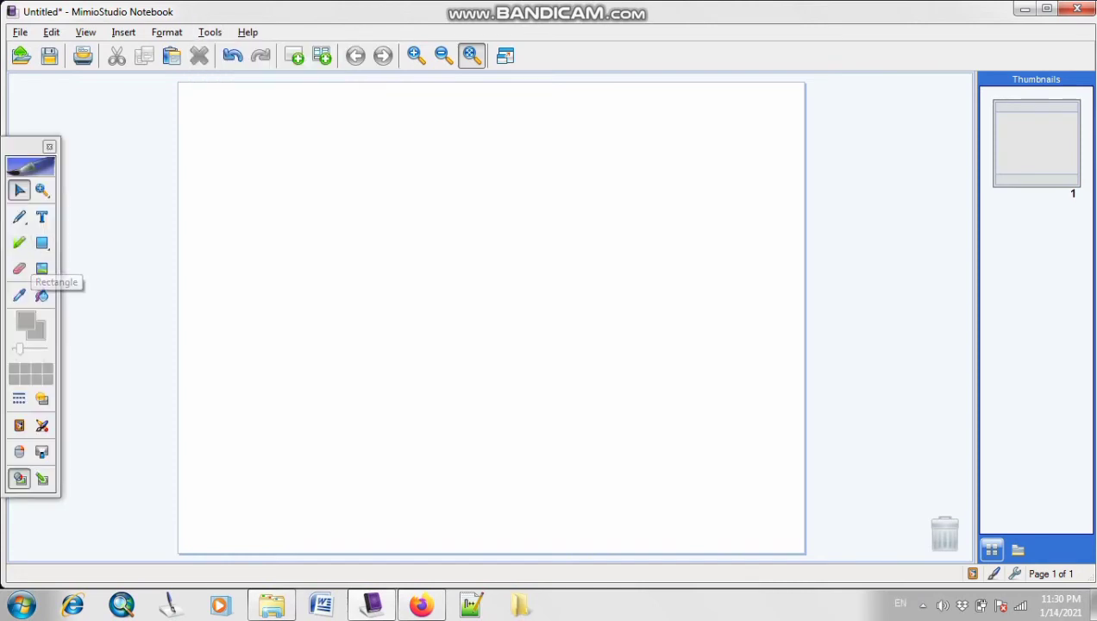
Step: Draw a red outlined five-pointed star in the upper middle of the page, undoing the tiny misdrawn shapes first
left_click(42, 243)
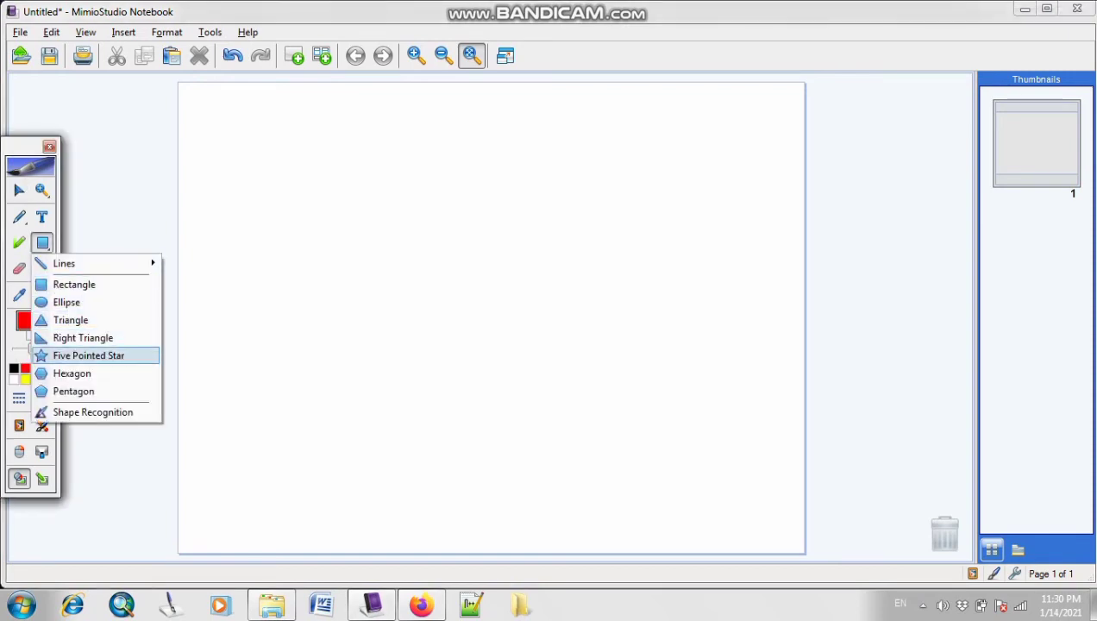
left_click(86, 355)
left_click_drag(443, 129, 457, 183)
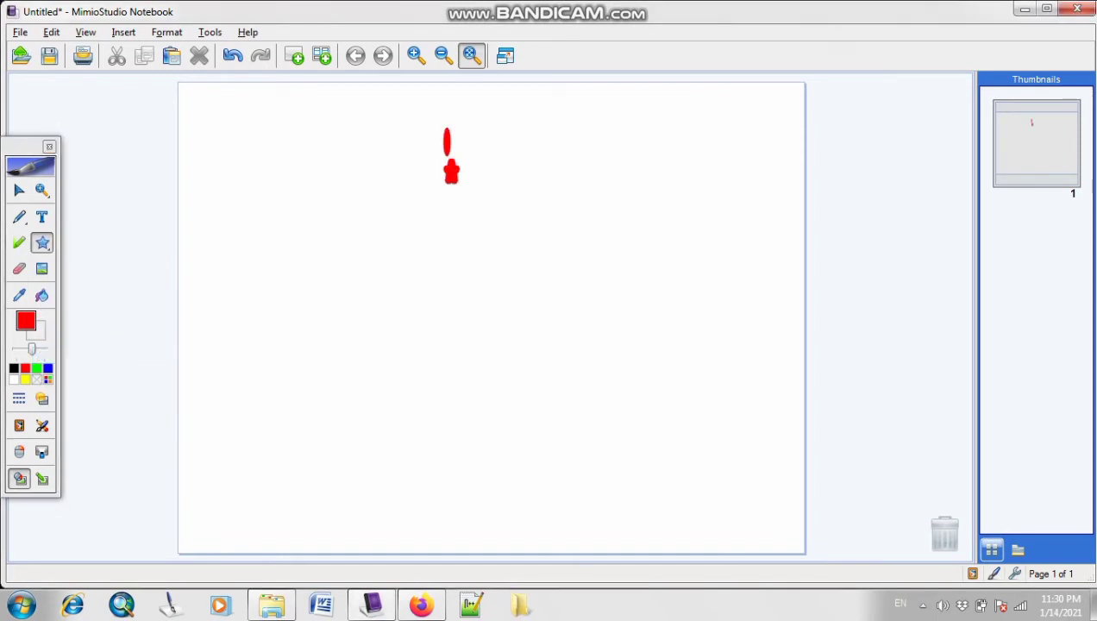
left_click(232, 55)
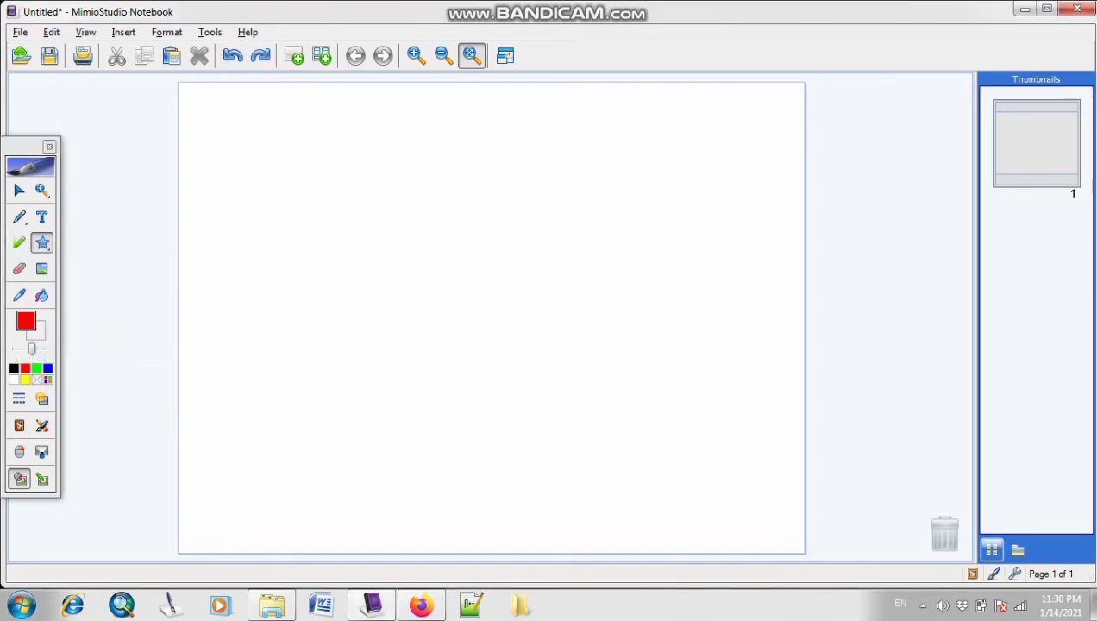
left_click_drag(416, 128, 553, 261)
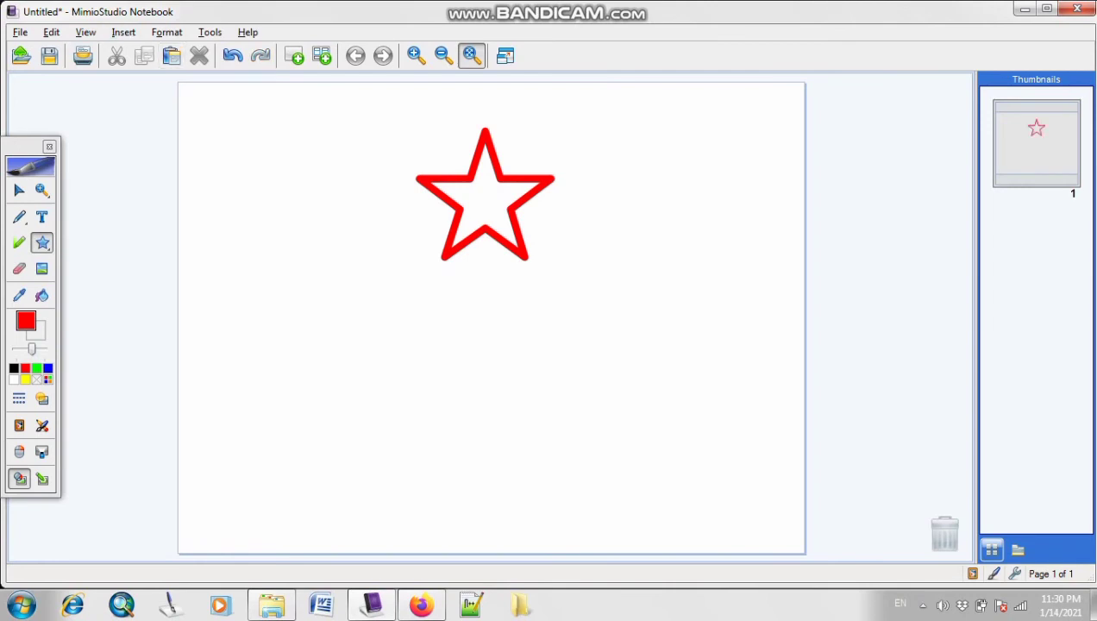
Step: Select the red star, turn on Clone for it, and shift it slightly down the page
left_click(19, 190)
right_click(497, 196)
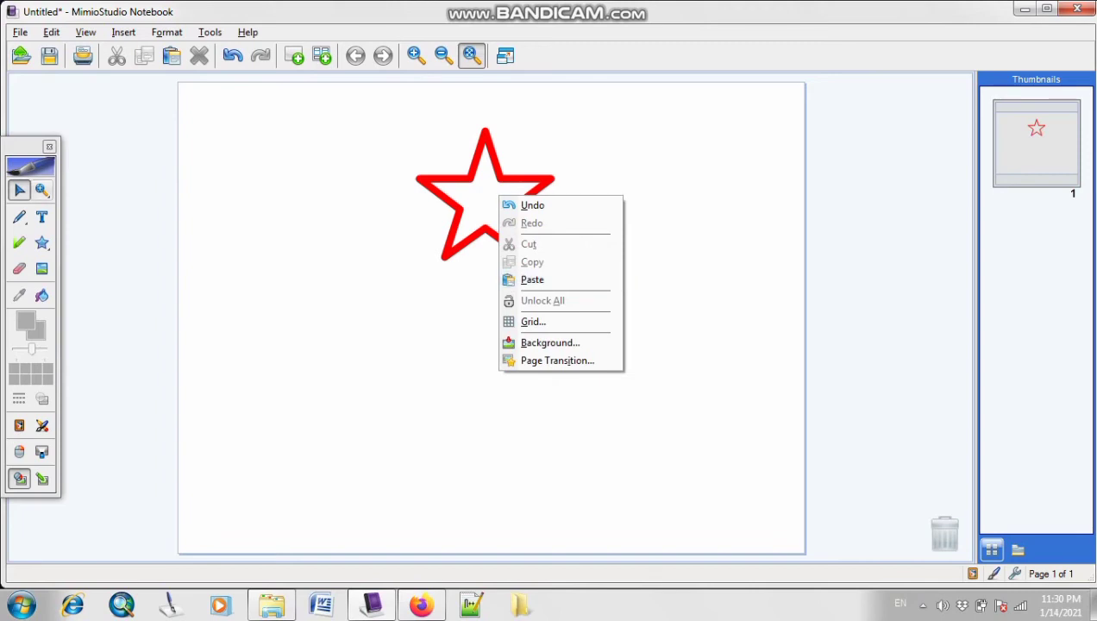
left_click(19, 190)
left_click(462, 210)
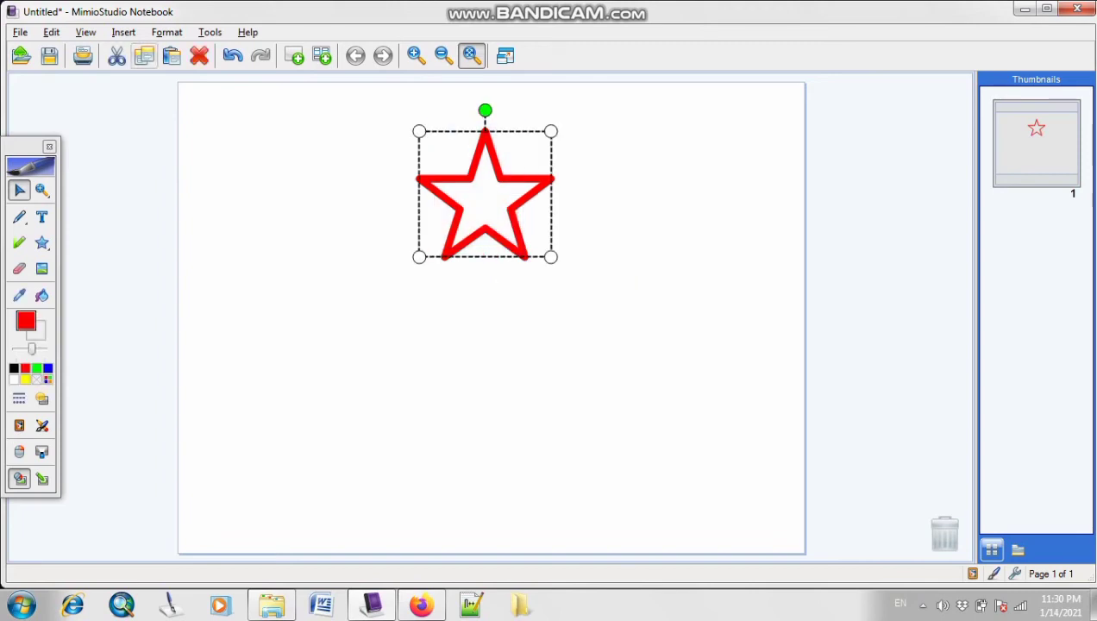
left_click(123, 32)
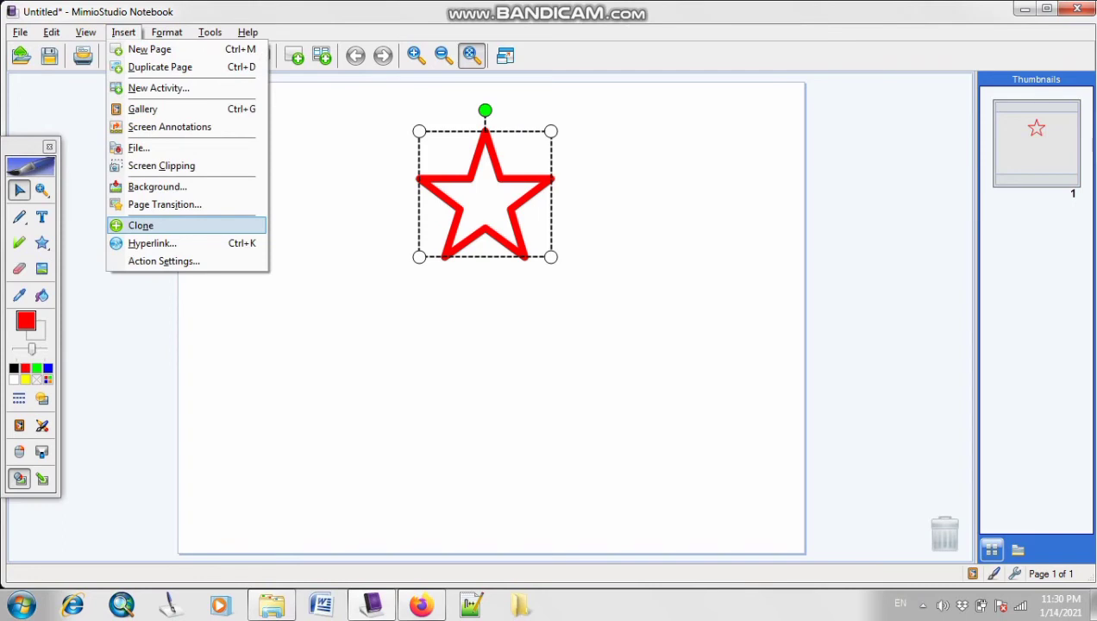
left_click(140, 225)
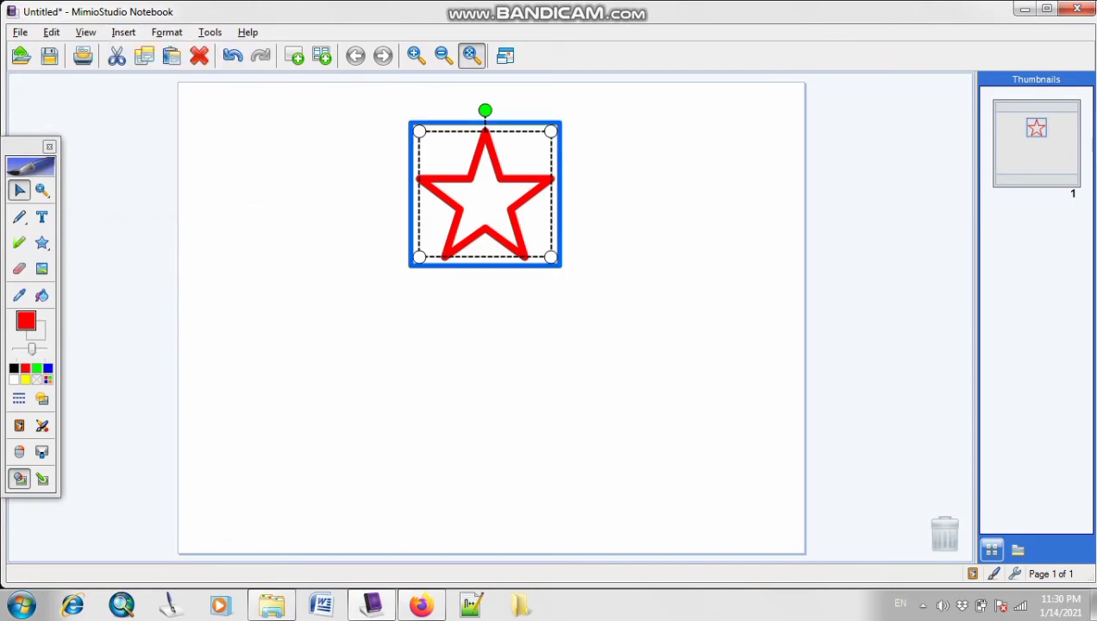
mouse_move(465, 207)
left_mouse_down()
mouse_move(534, 197)
mouse_move(469, 219)
left_mouse_up()
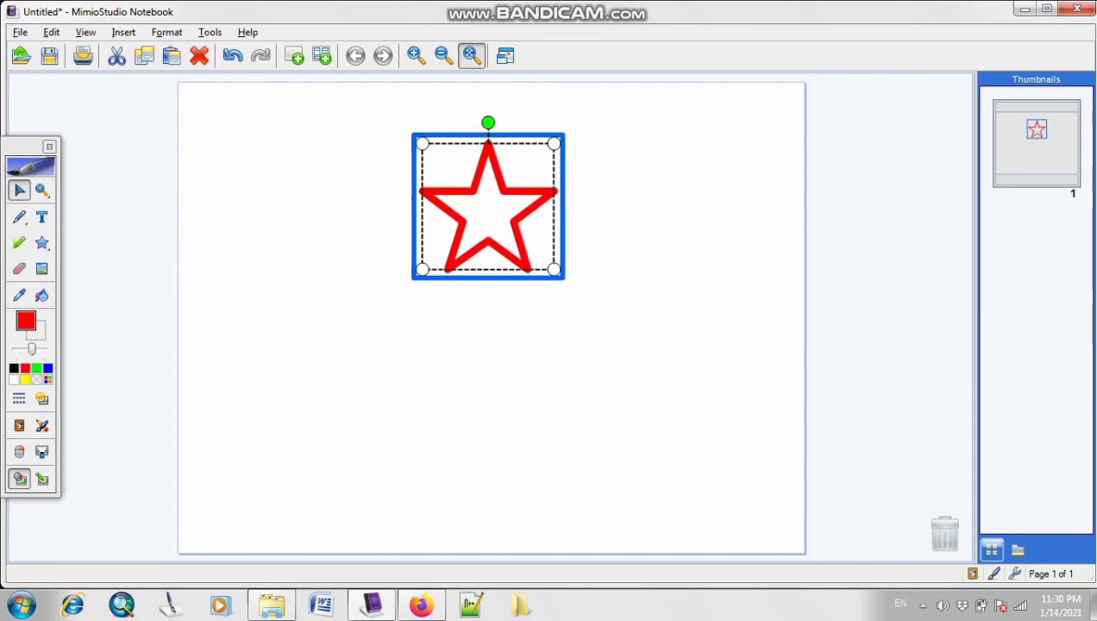
Step: Turn Clone off for the star and try to pull copies away from it
right_click(488, 220)
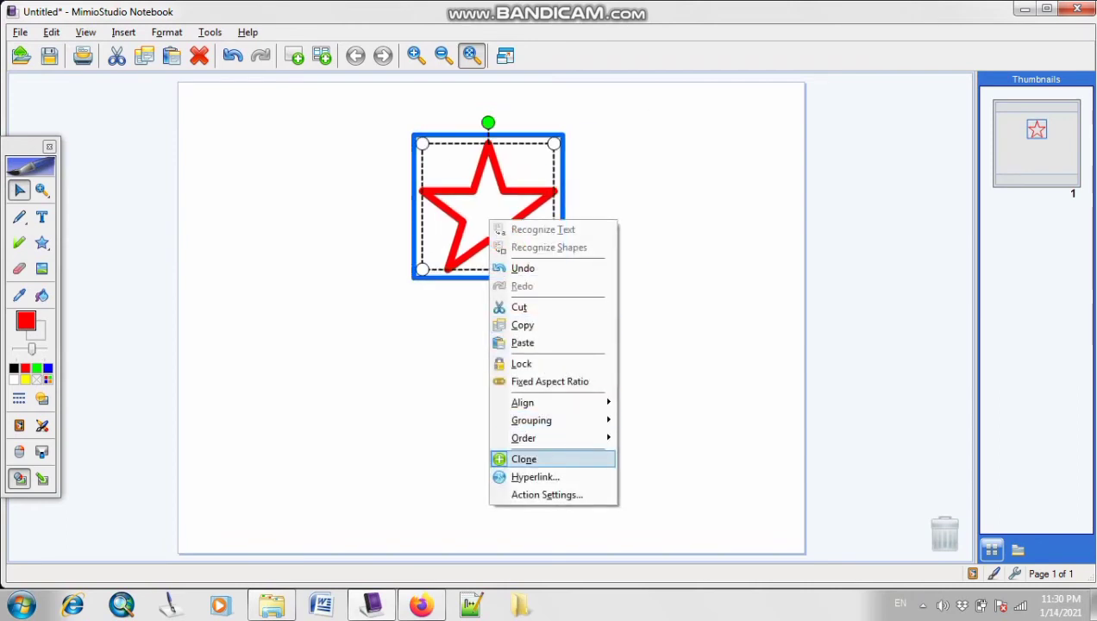
left_click(524, 459)
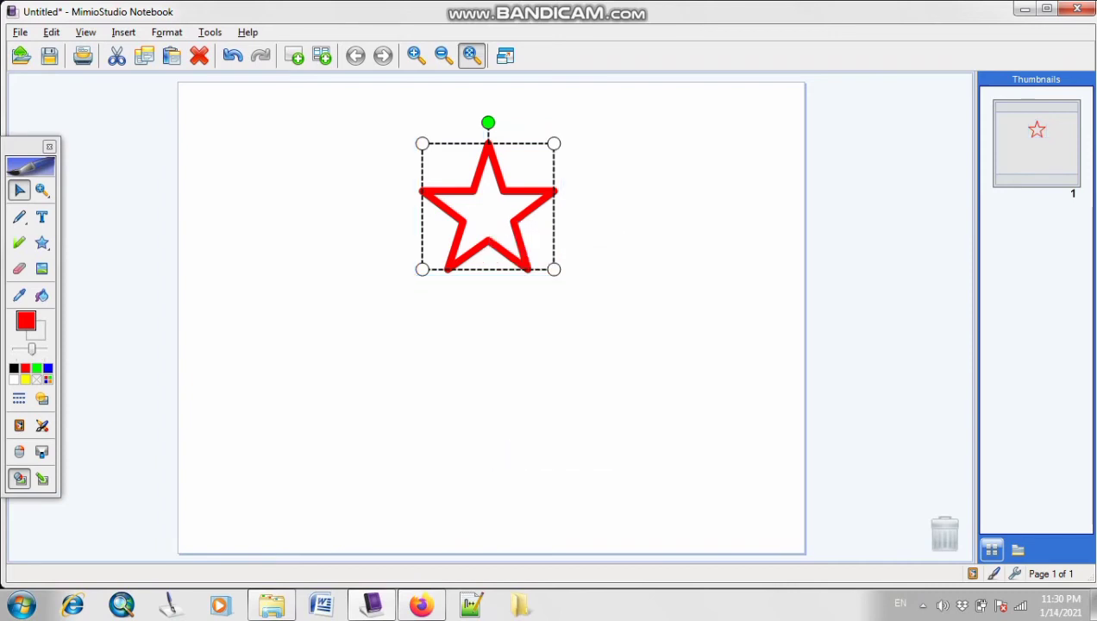
left_click(480, 211)
mouse_move(480, 211)
left_mouse_down()
mouse_move(412, 248)
mouse_move(381, 284)
left_mouse_up()
left_click(381, 285)
left_click(462, 226)
left_click(388, 281)
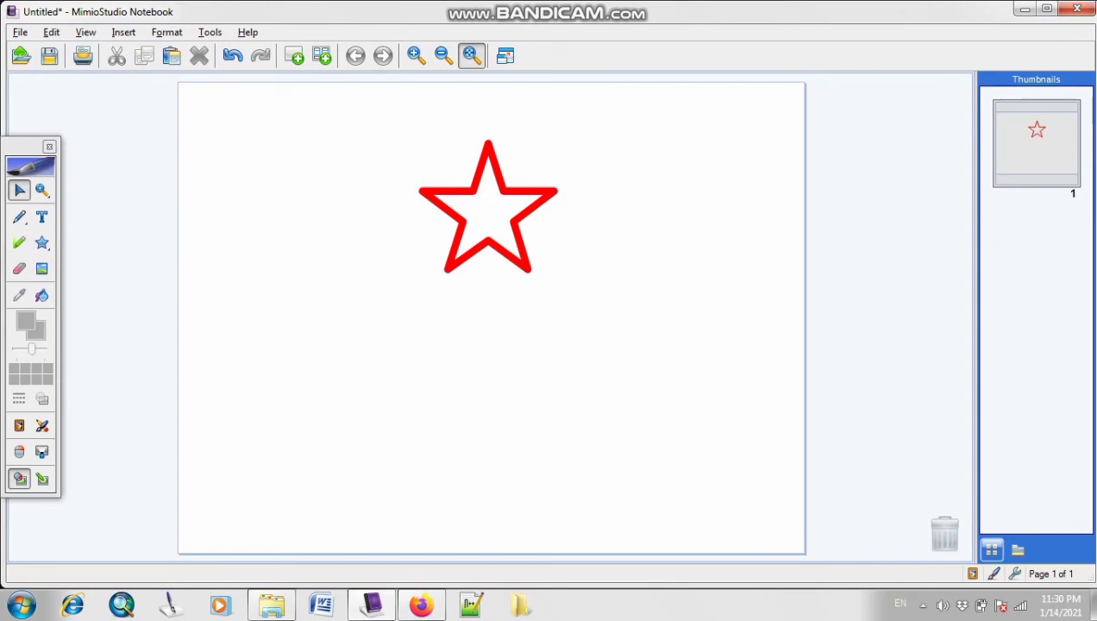
left_click_drag(450, 214, 360, 269)
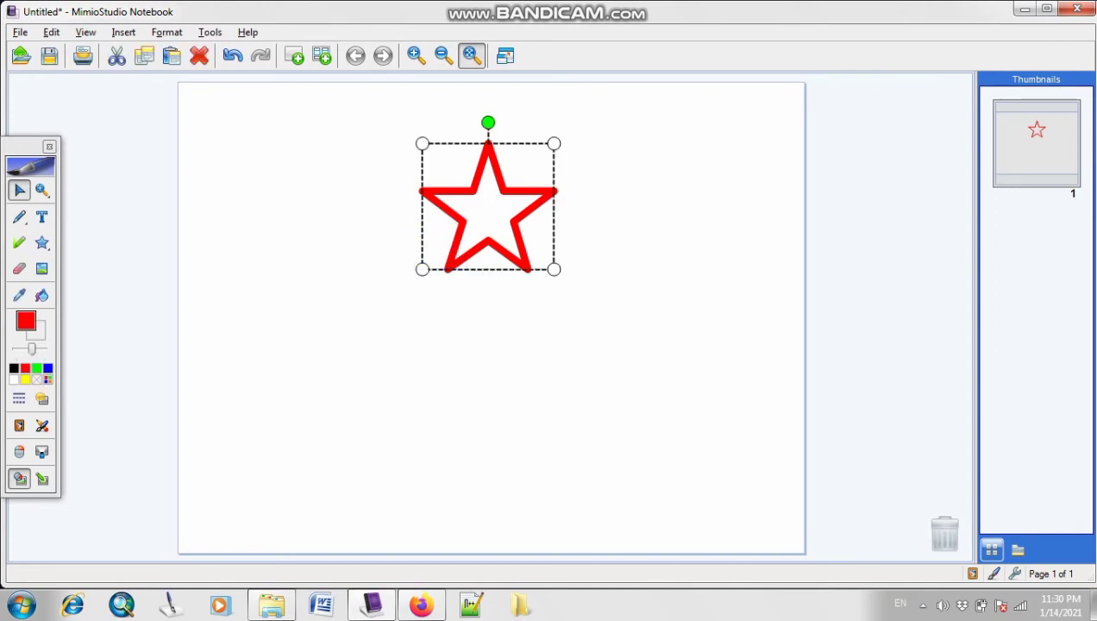
right_click(472, 209)
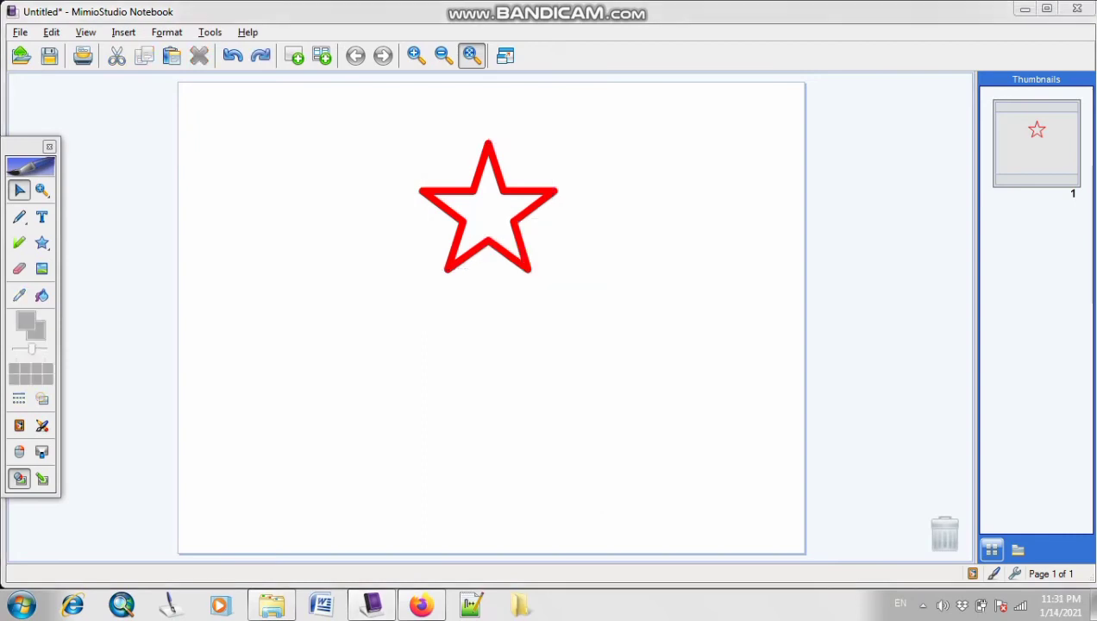
Step: Select the star again, turn on Clone for it, and deselect it
left_click_drag(377, 98, 584, 308)
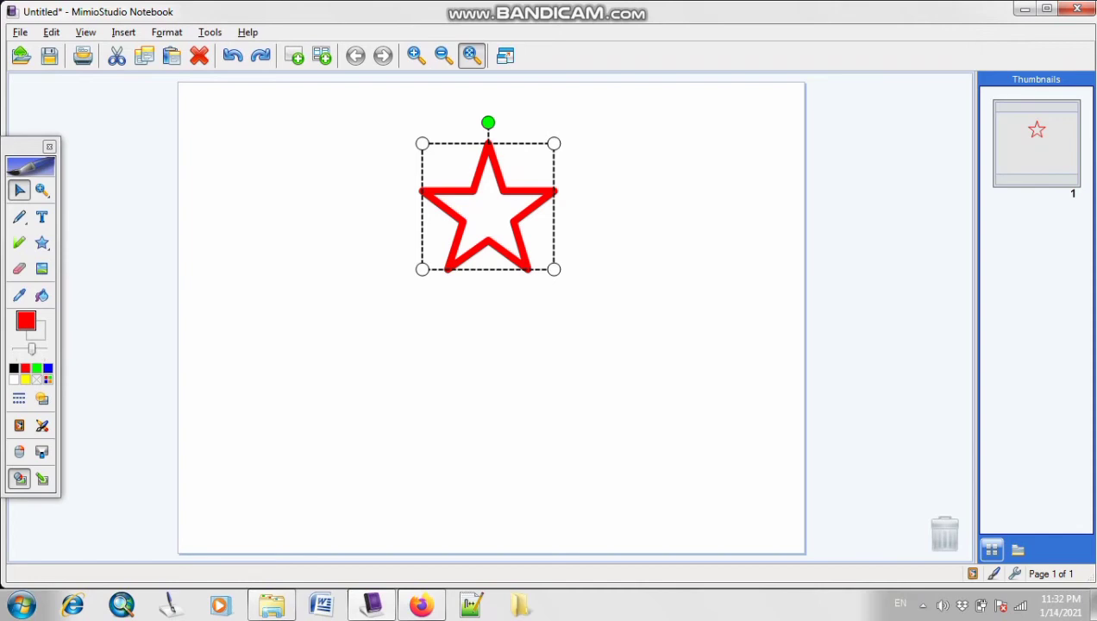
left_click(123, 33)
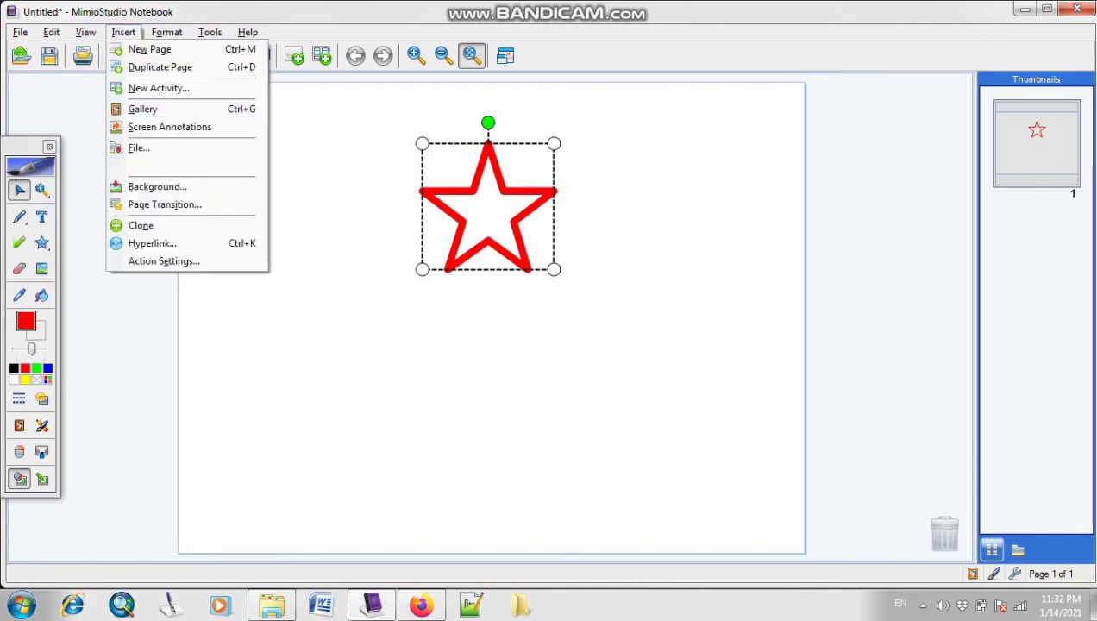
left_click(140, 225)
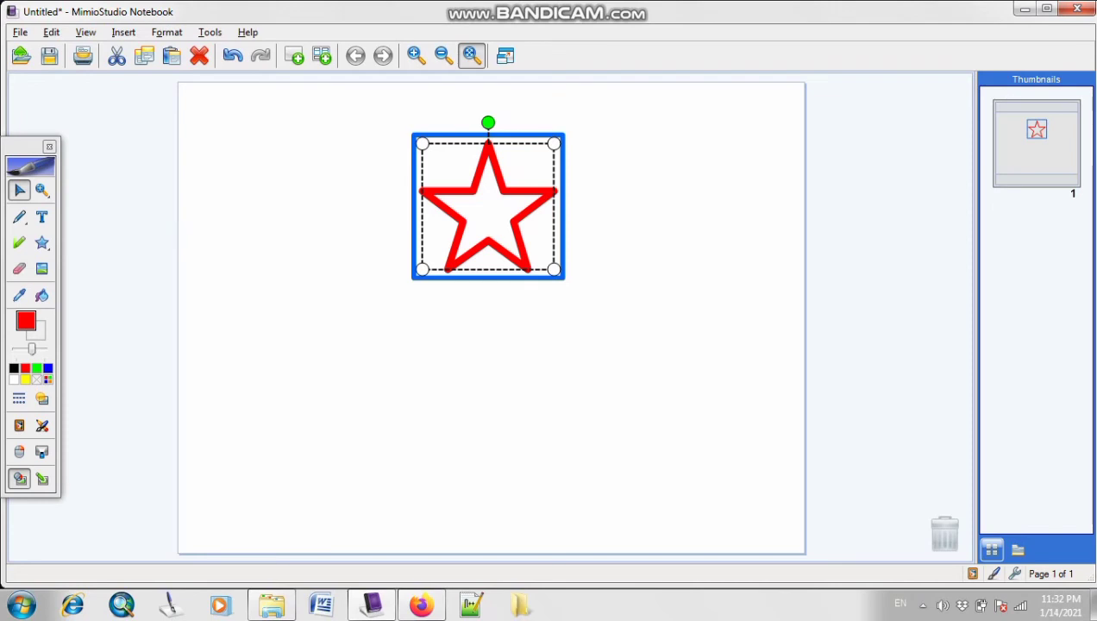
key("Escape")
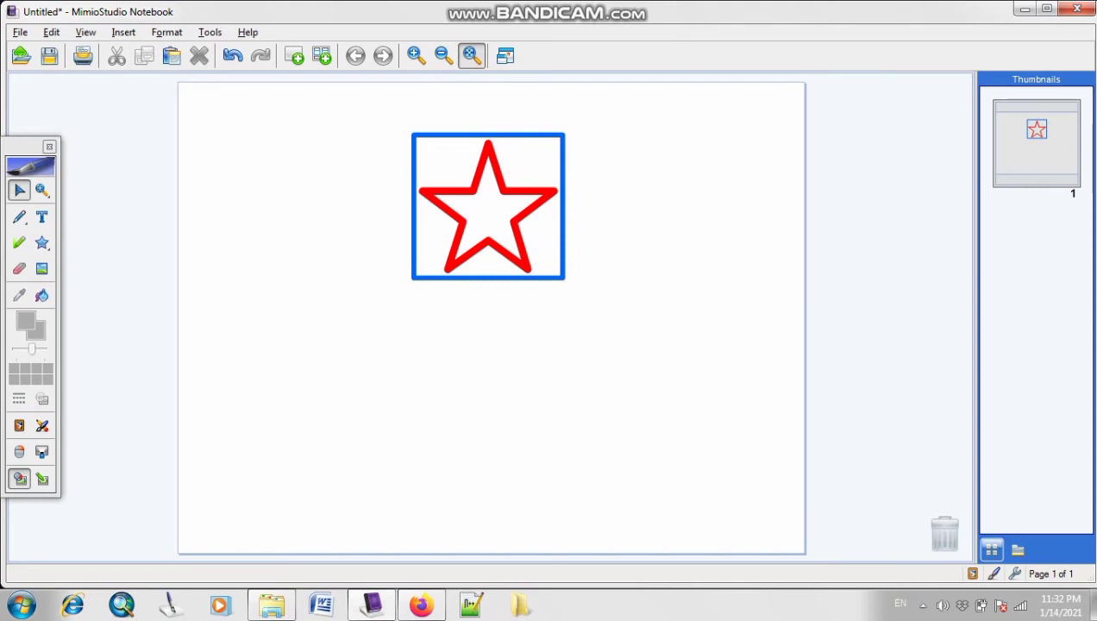
Step: Pull five copies out of the cloned star and spread them around the page
left_click_drag(479, 210, 400, 201)
left_click(384, 226)
left_click_drag(466, 250, 351, 234)
left_click(351, 238)
left_click_drag(459, 237, 325, 270)
left_click_drag(518, 237, 630, 335)
left_click_drag(517, 224, 703, 206)
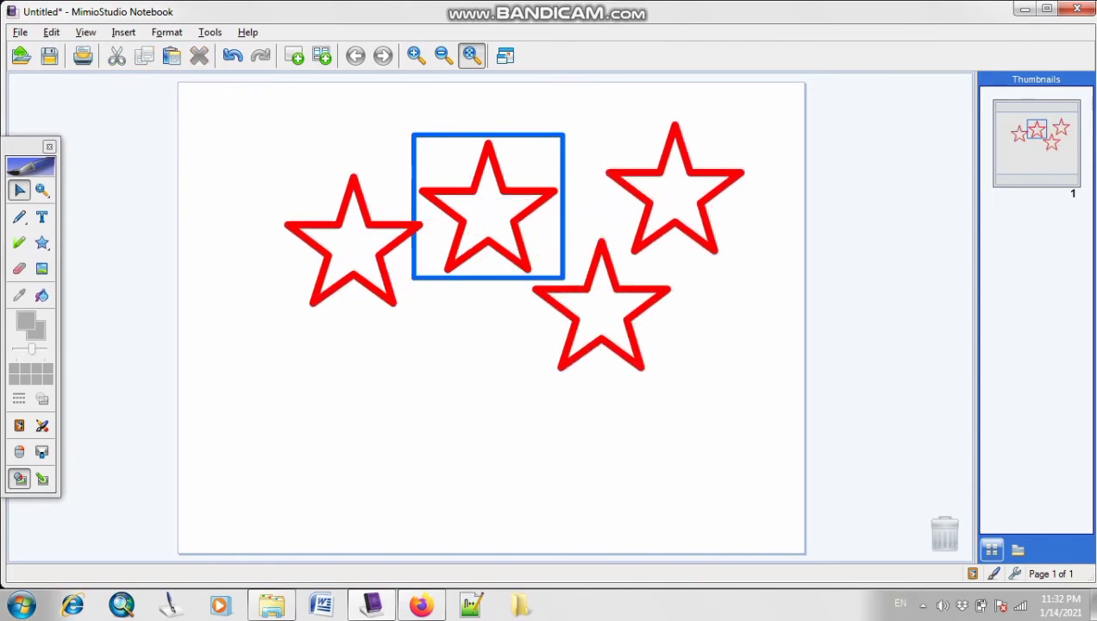
left_click_drag(488, 241, 451, 414)
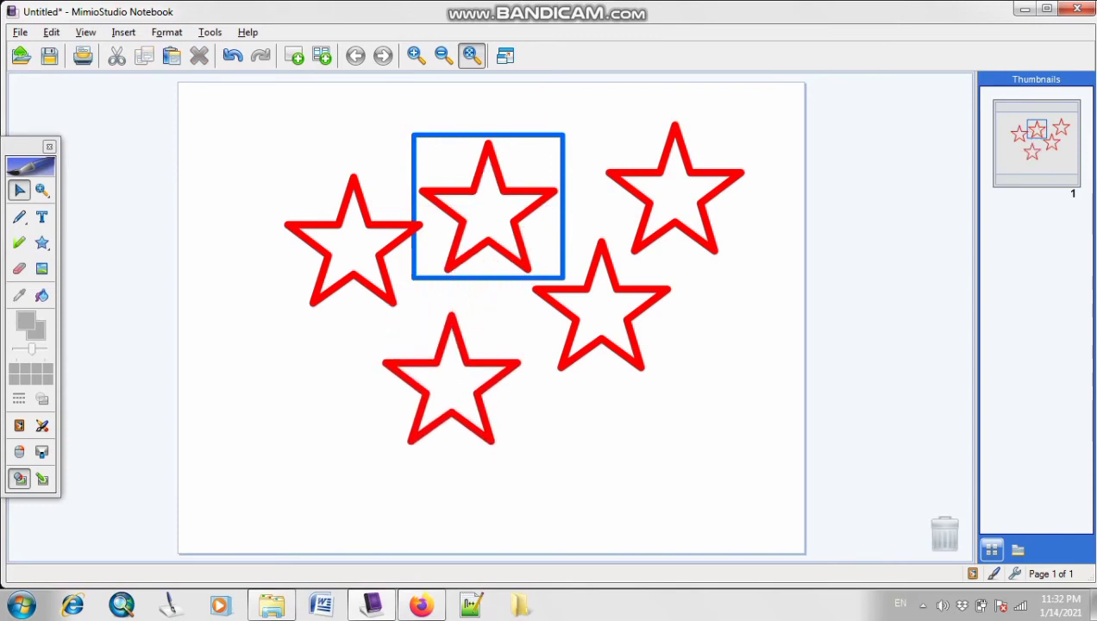
left_click_drag(488, 242, 288, 457)
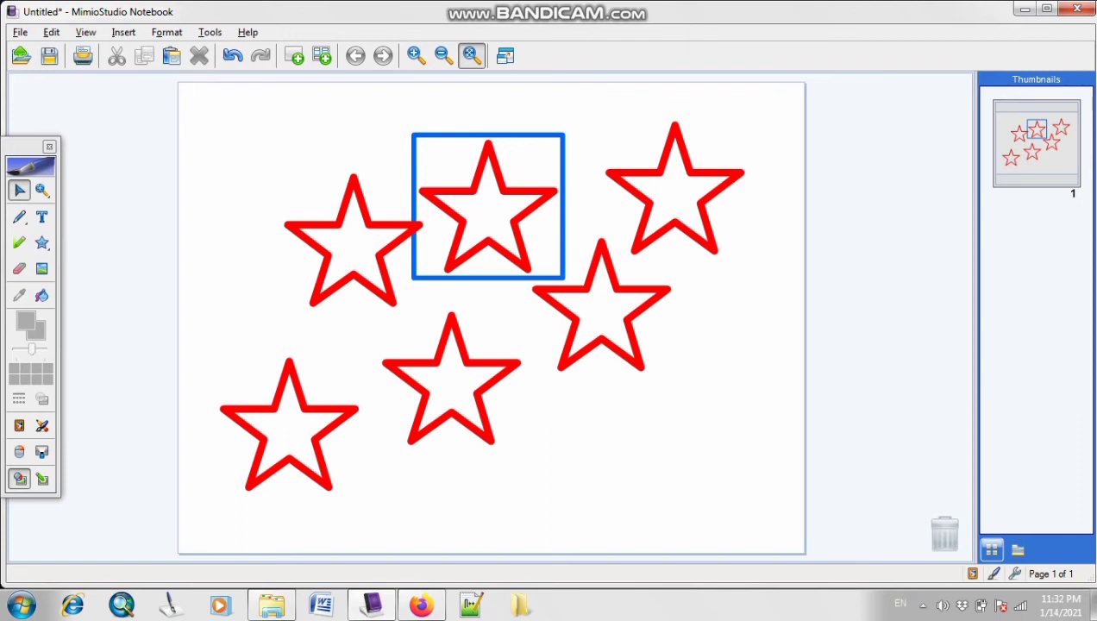
Step: Handwrite a red 6 in the star page's upper-left corner and add a new blank page after it
left_click(19, 217)
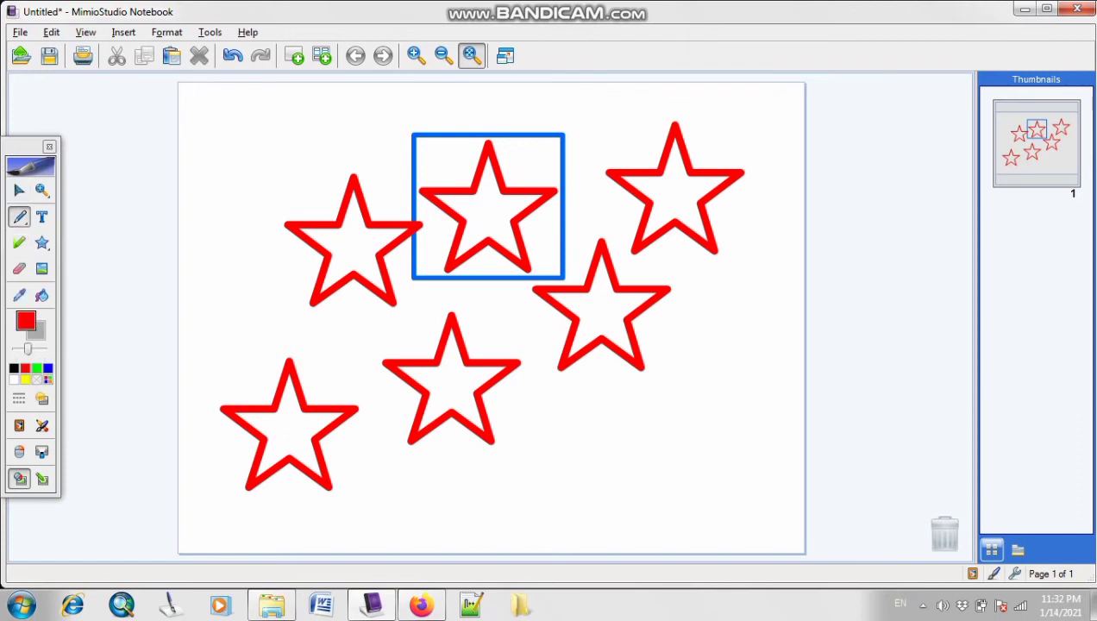
mouse_move(248, 119)
left_mouse_down()
mouse_move(207, 182)
mouse_move(256, 193)
mouse_move(208, 185)
left_mouse_up()
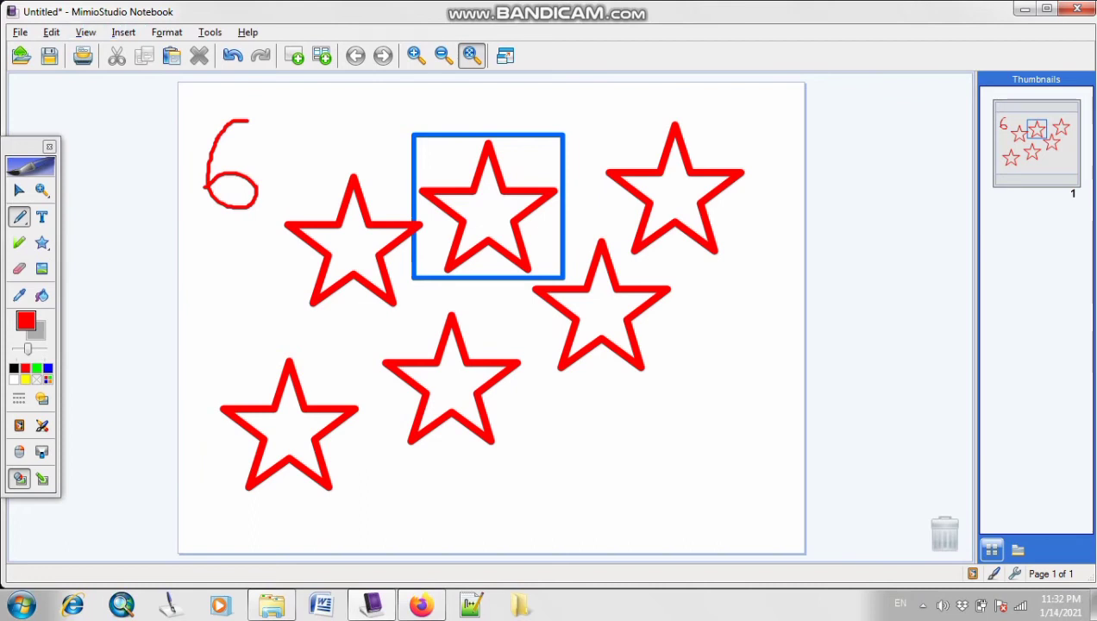
left_click(294, 55)
key("alt+i")
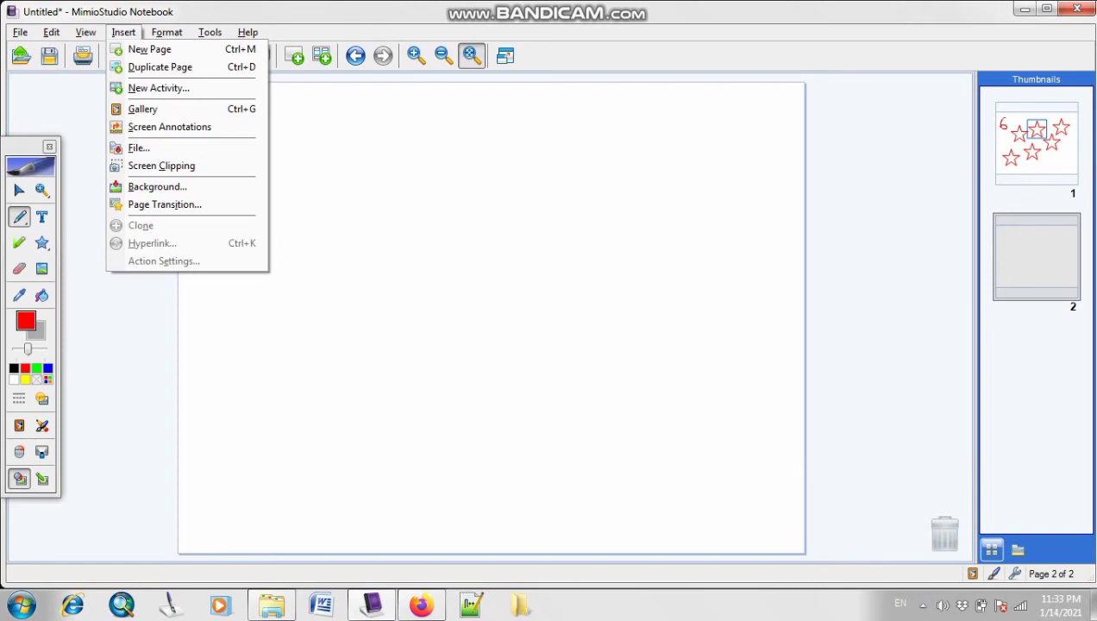
left_click_drag(440, 257, 429, 258)
Step: Add a wide text box reading House near the top of page 2 in Arial, size 36
left_click(42, 217)
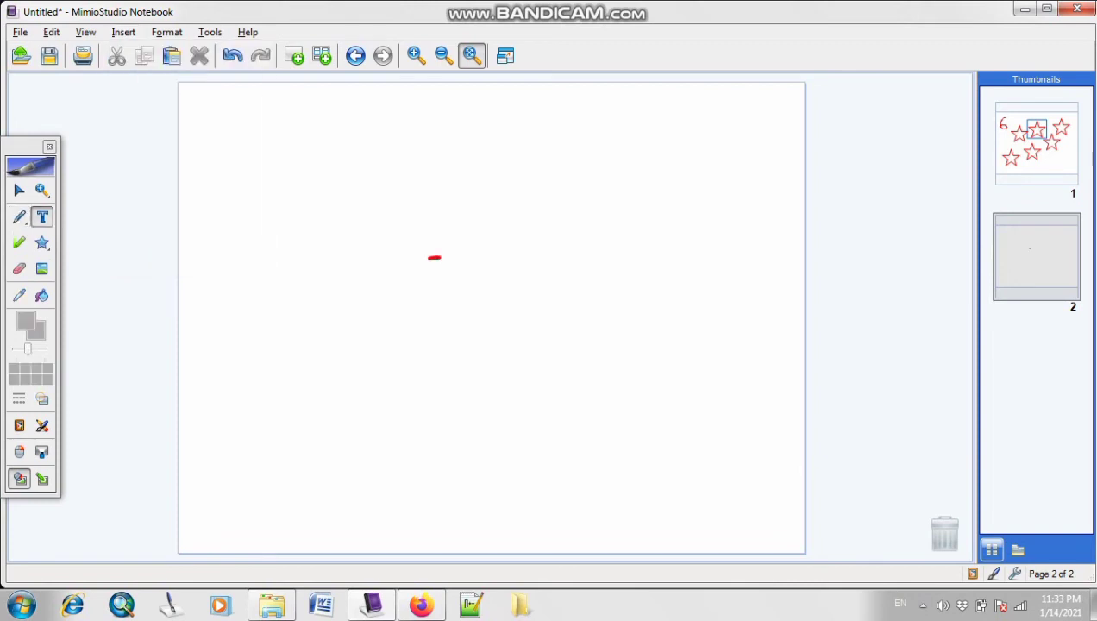
left_click_drag(315, 183, 682, 293)
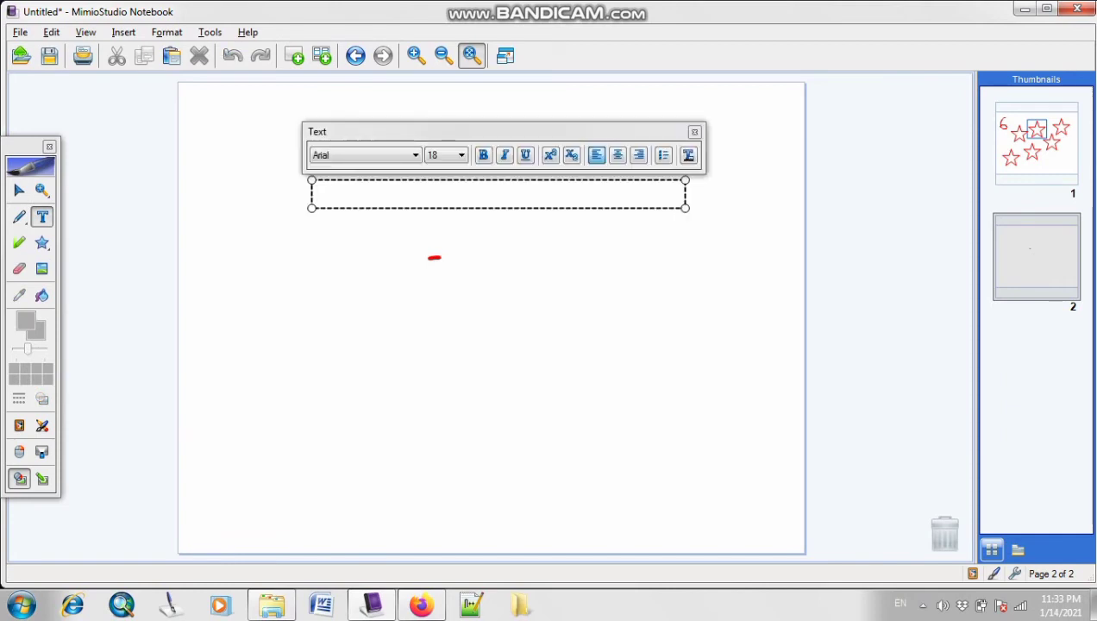
type("House")
key("ctrl+a")
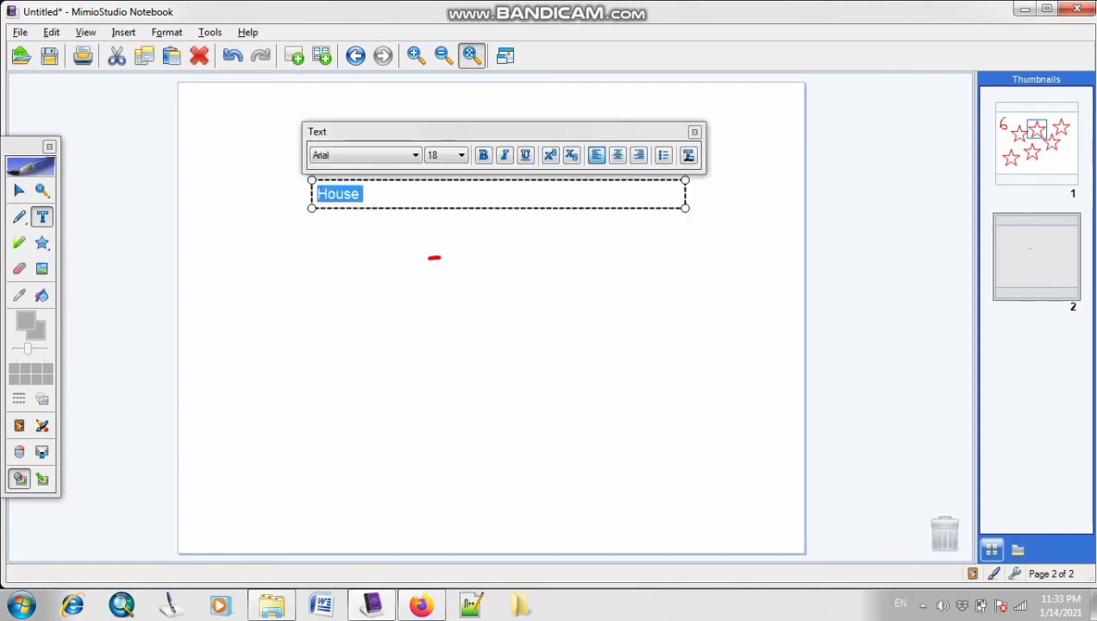
left_click(461, 154)
left_click(444, 304)
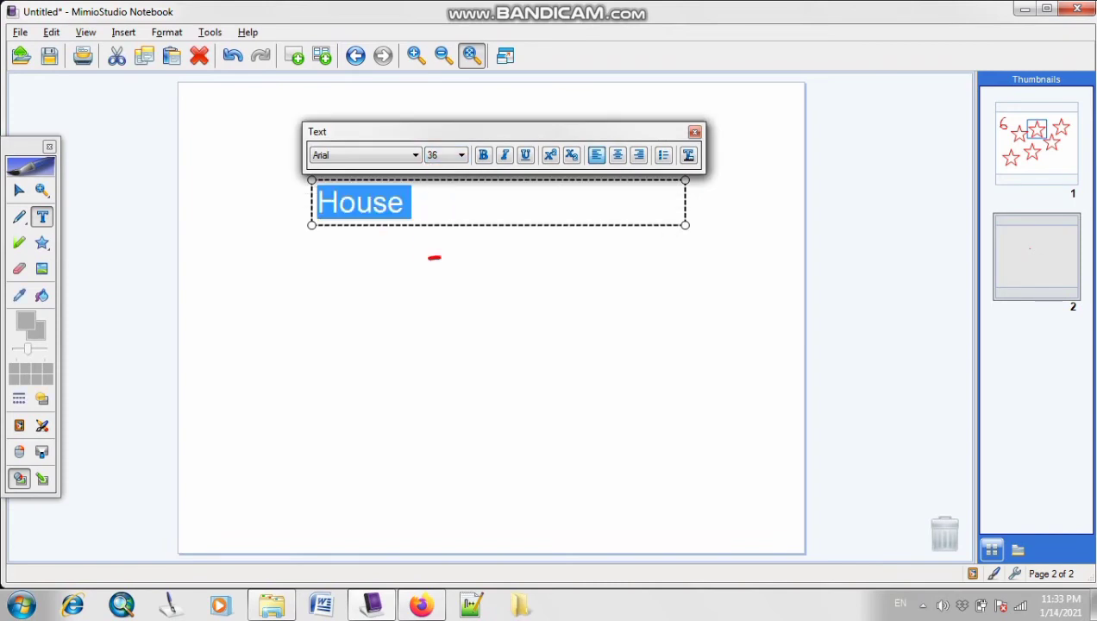
left_click(452, 278)
left_click(408, 312)
Step: Hyperlink the House text to the existing Lighthouse file in Sample Pictures, launching on click
left_click(367, 204)
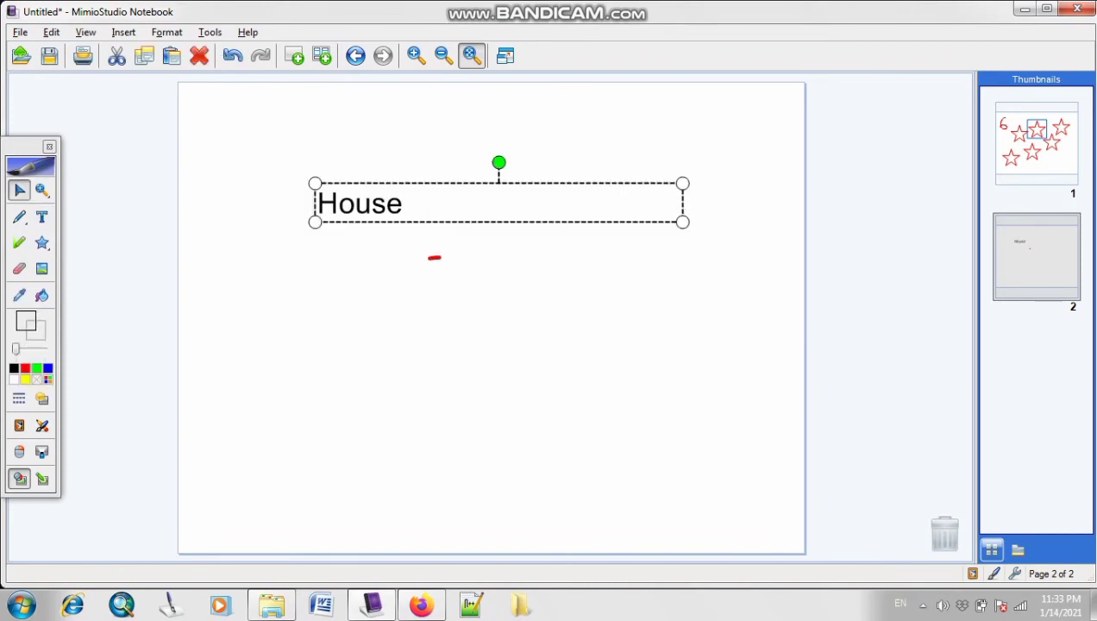
left_click(409, 297)
left_click(367, 204)
right_click(323, 203)
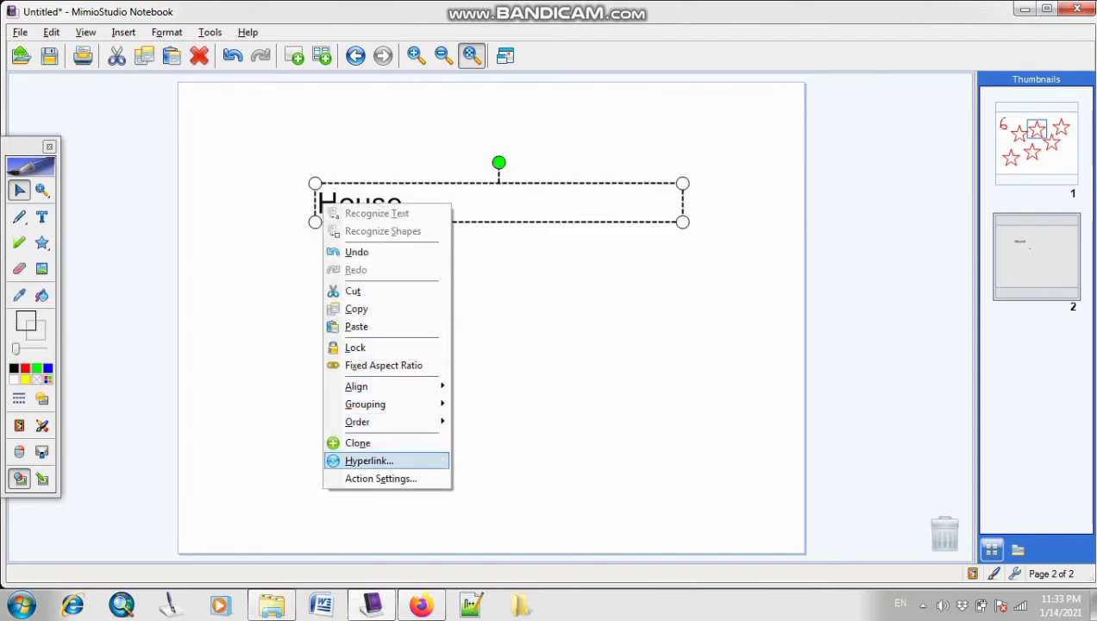
key("Return")
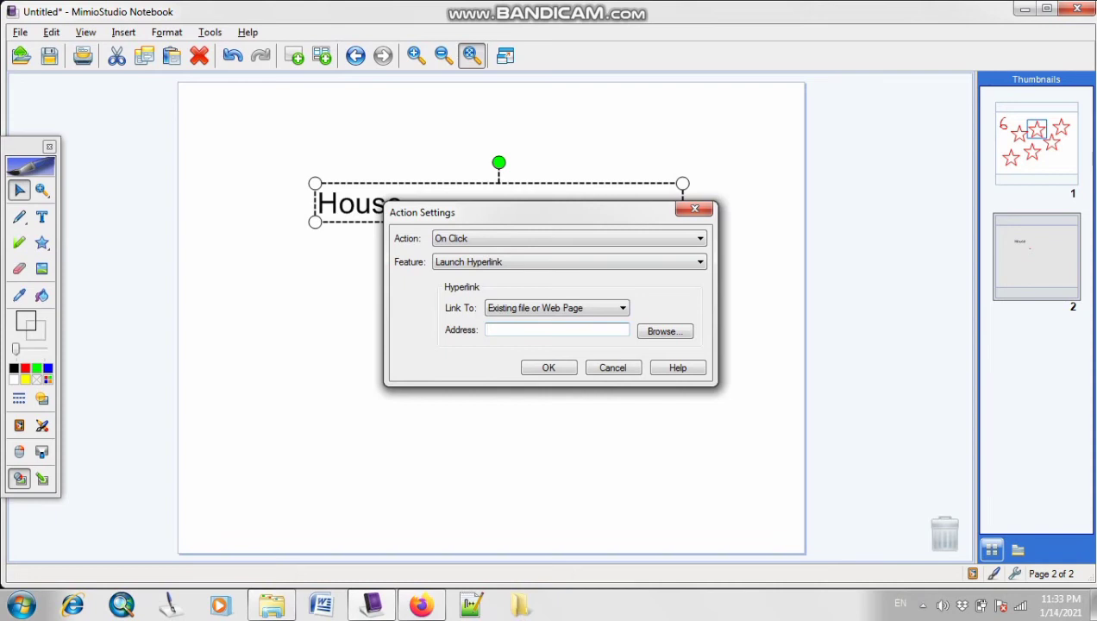
left_click_drag(517, 212, 628, 306)
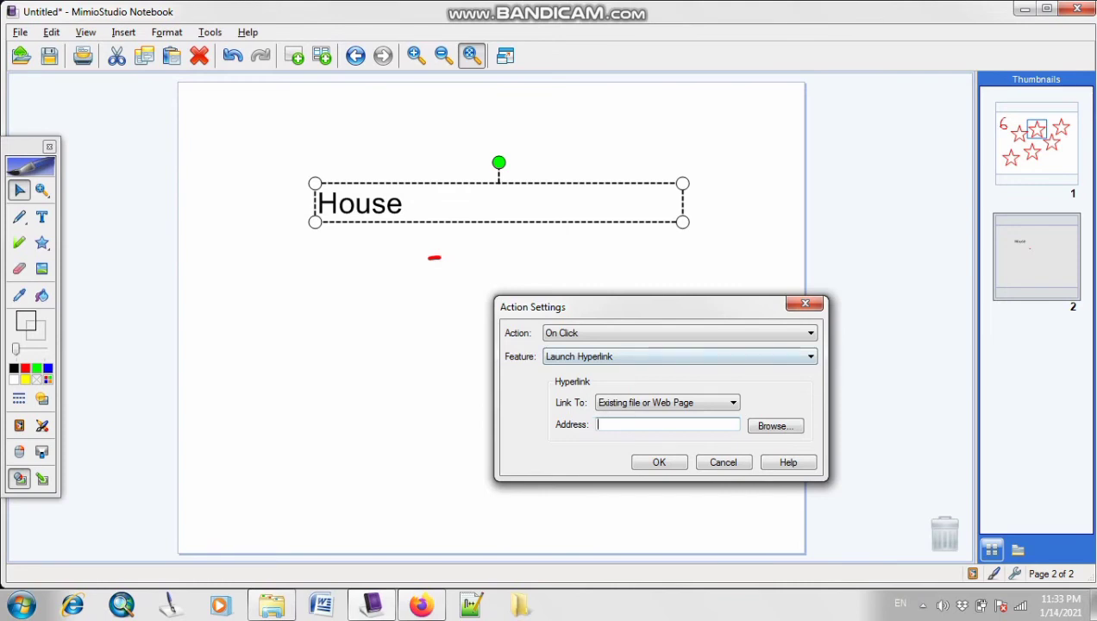
left_click(775, 425)
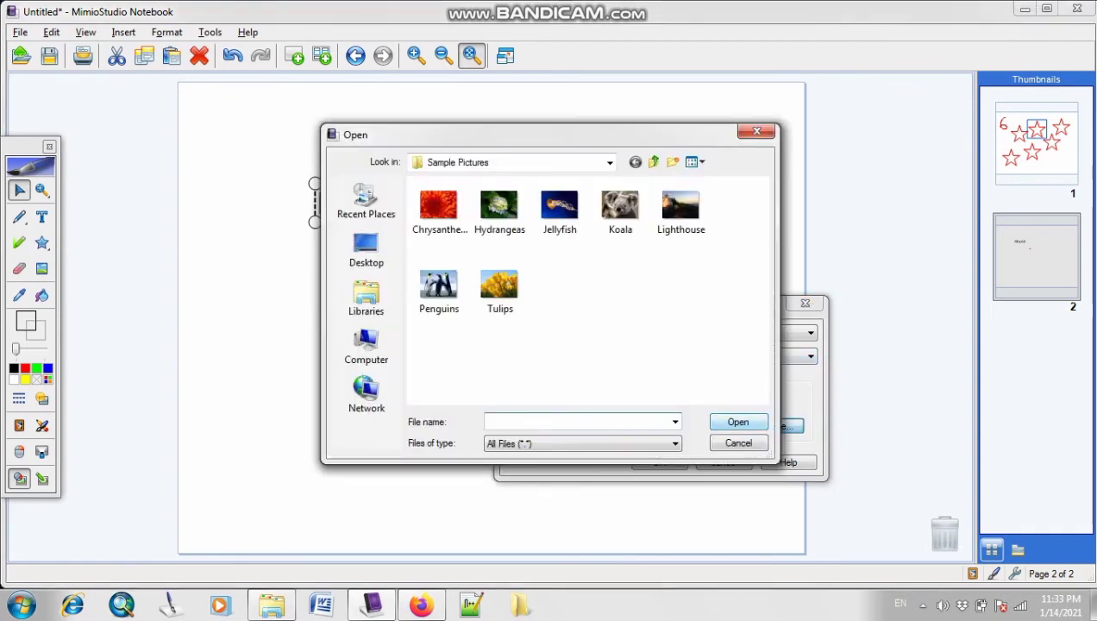
left_click(643, 284)
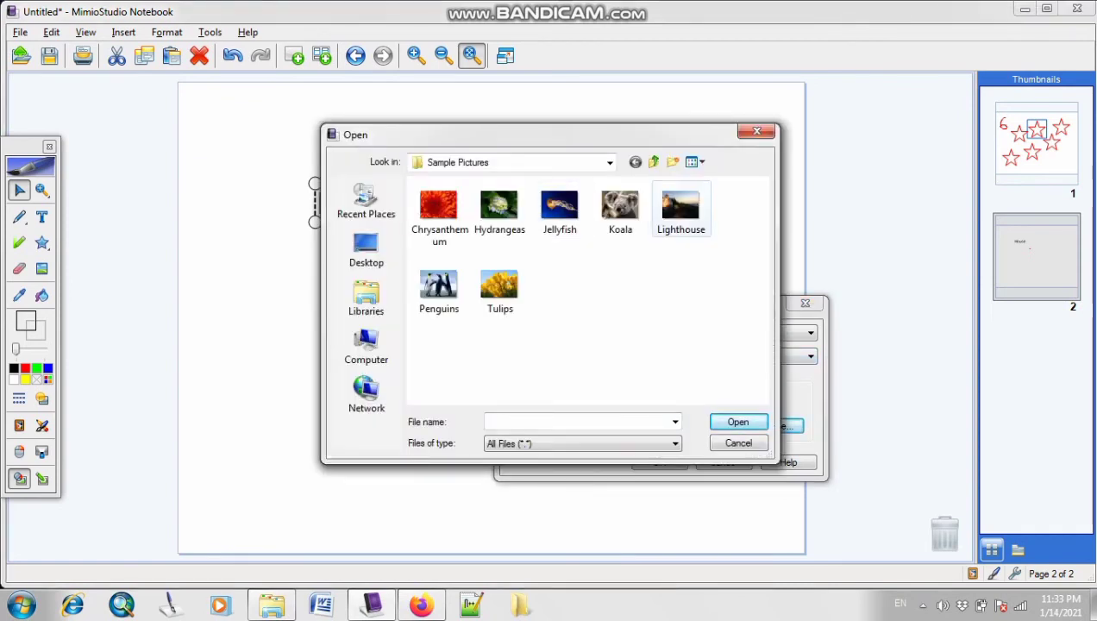
left_click(680, 209)
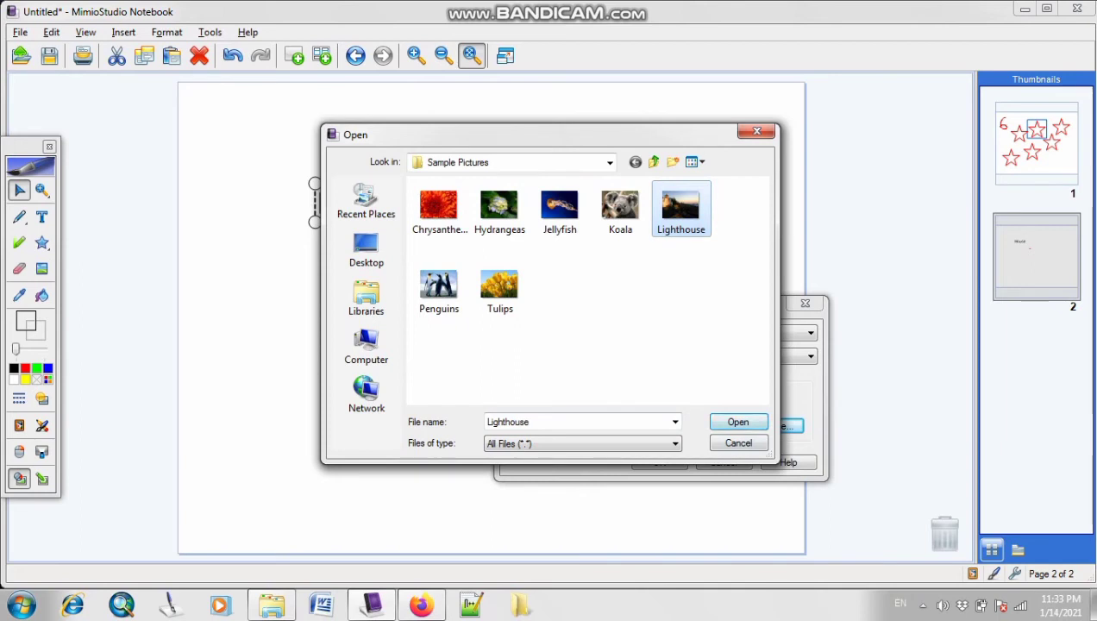
left_click(737, 422)
left_click(659, 462)
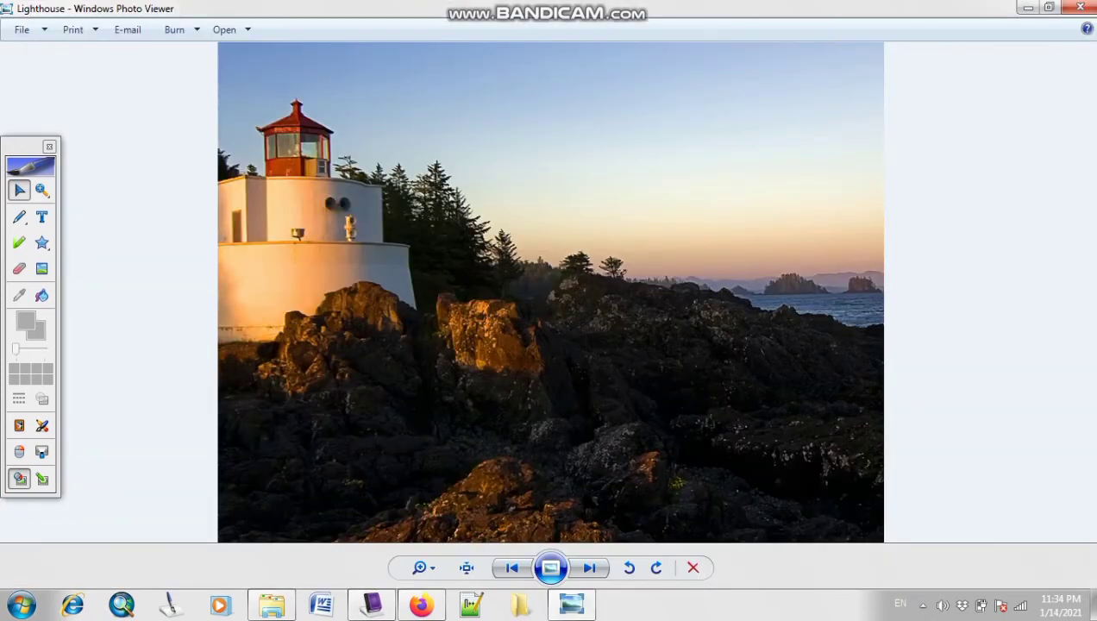
Step: Test the House text's hyperlink and close the picture it opens
left_click(1079, 8)
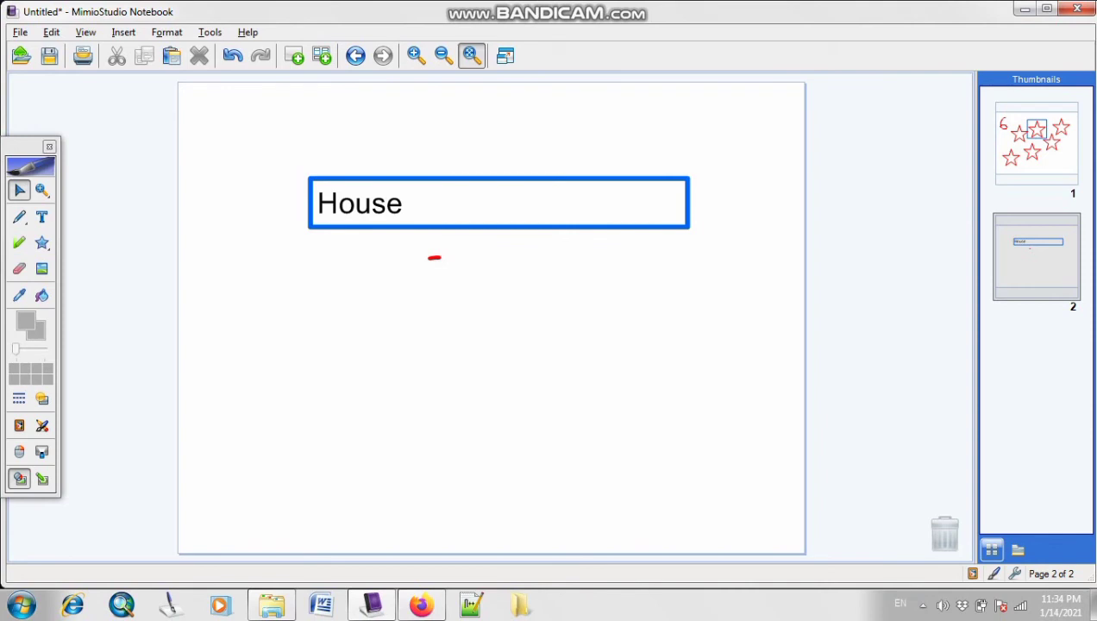
right_click(352, 192)
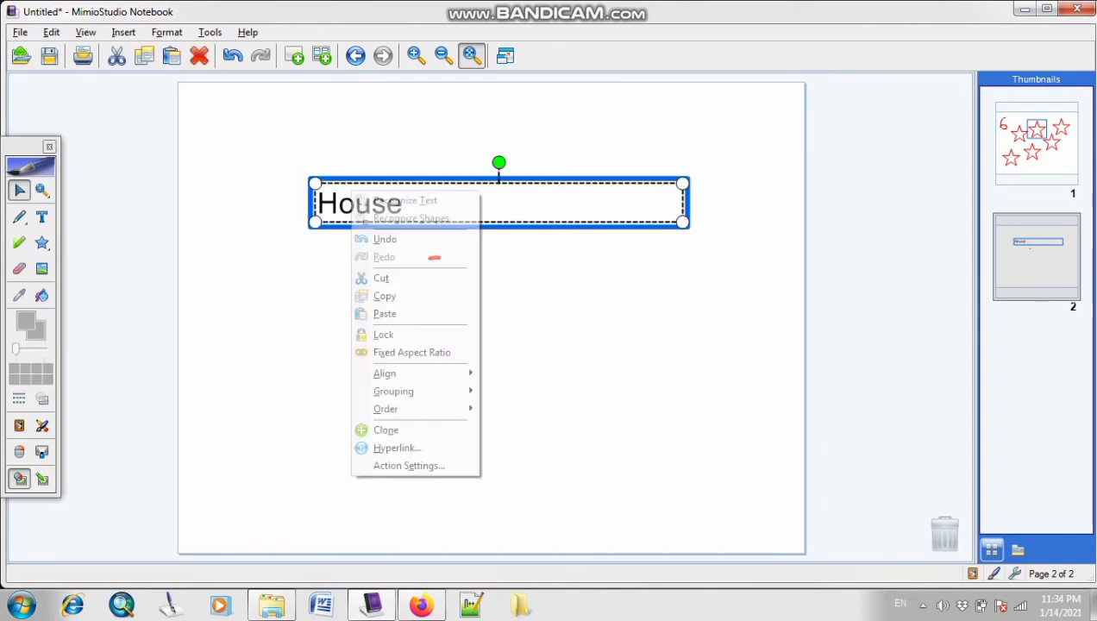
left_click(1079, 7)
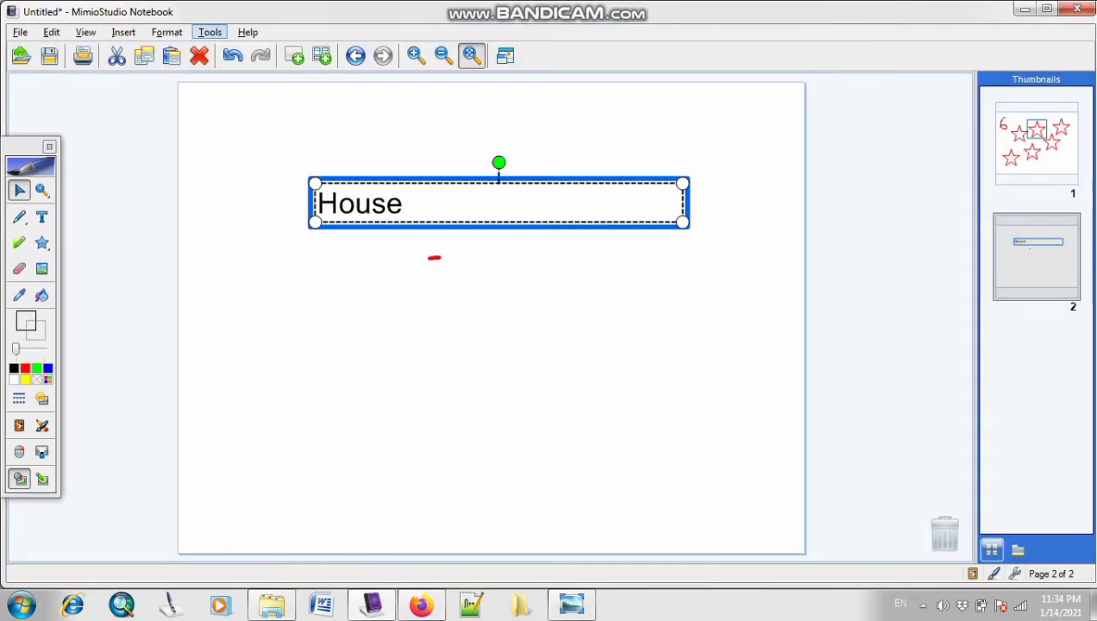
Step: Add a new blank page 3 with a wide text box reading Computer near its top, in Arial, size 36
left_click(294, 55)
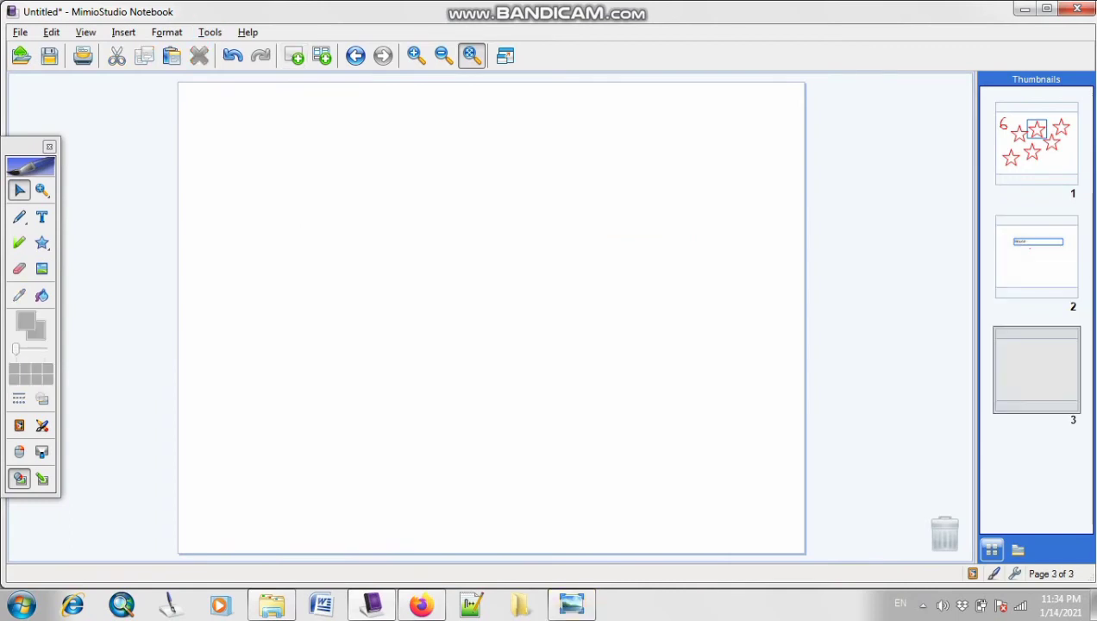
left_click(123, 32)
mouse_move(167, 32)
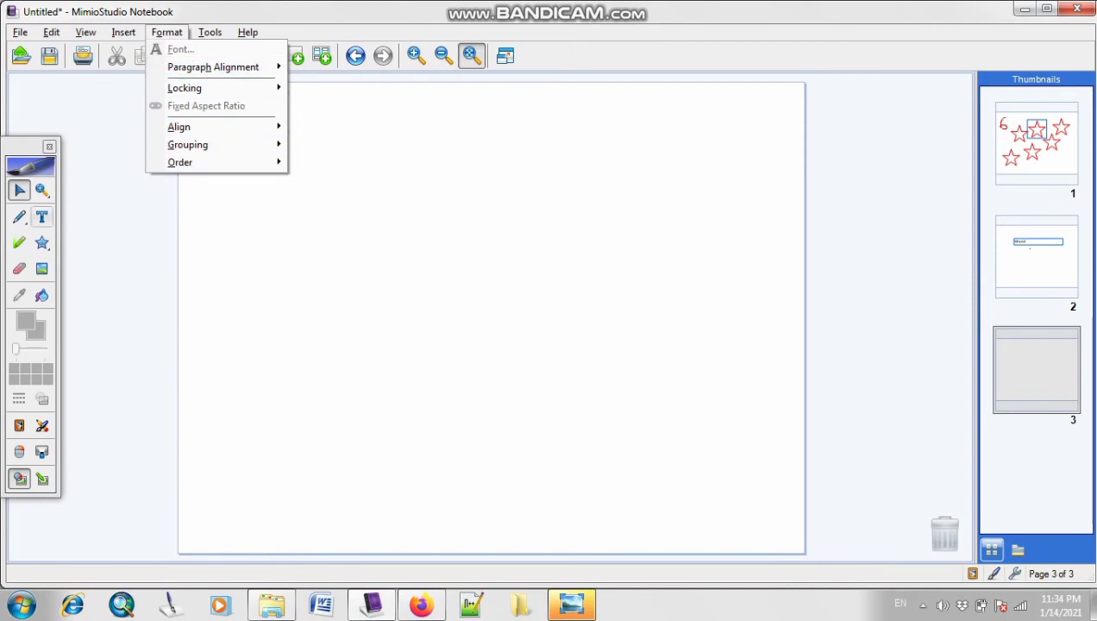
left_click(41, 217)
left_click_drag(284, 181, 792, 357)
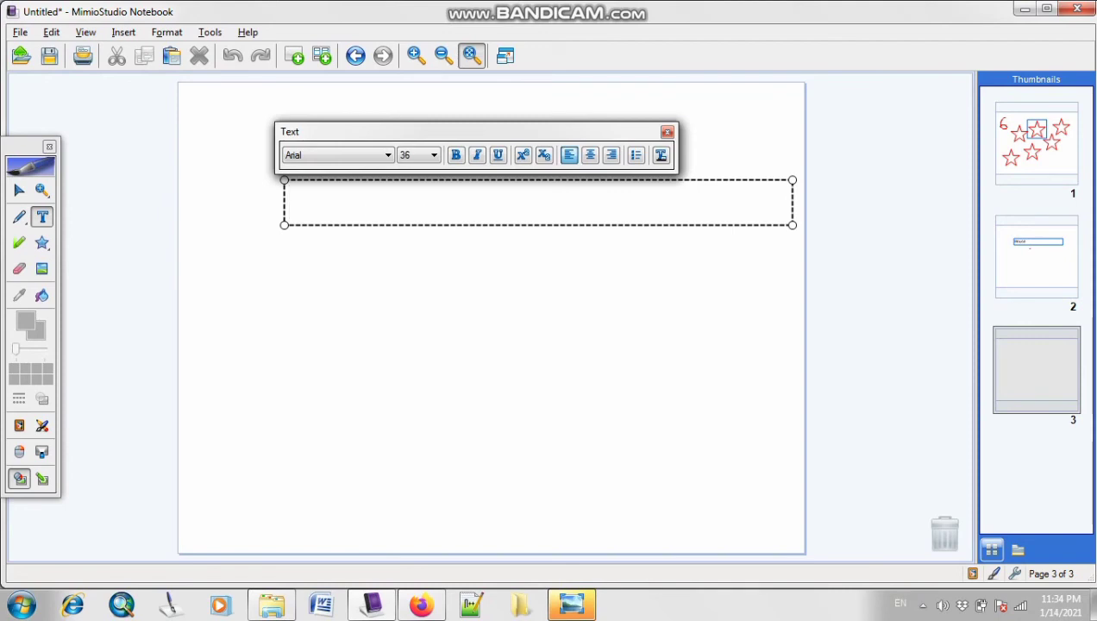
type("Computer")
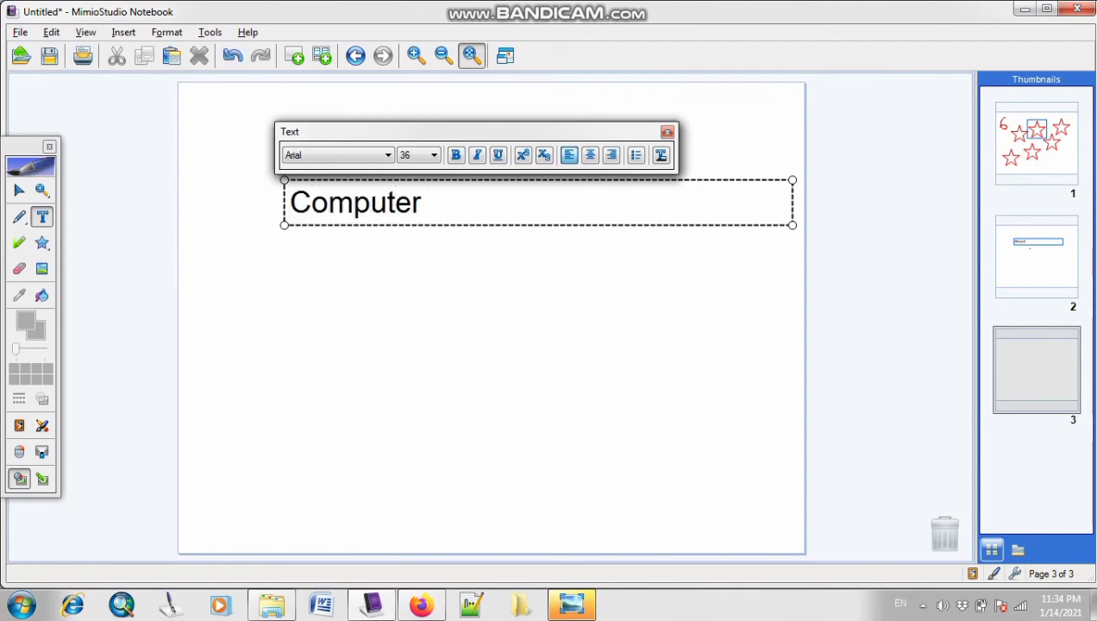
left_click(780, 355)
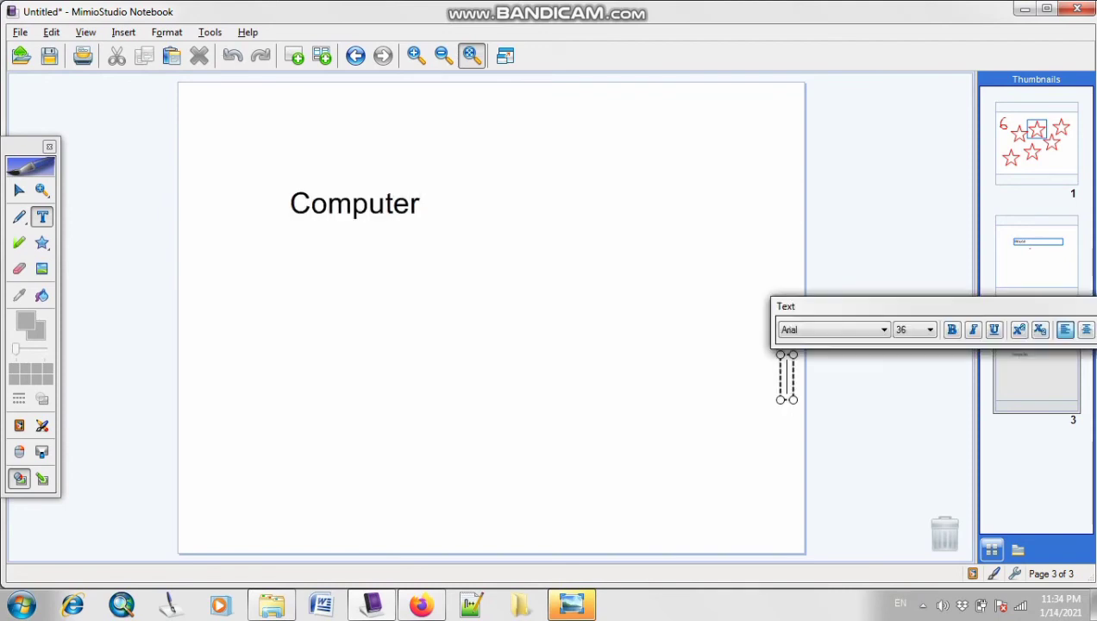
Step: Resize the Computer text box, first narrowing it close to the word and finally widening it well past the word's end
left_click(19, 190)
left_click(355, 204)
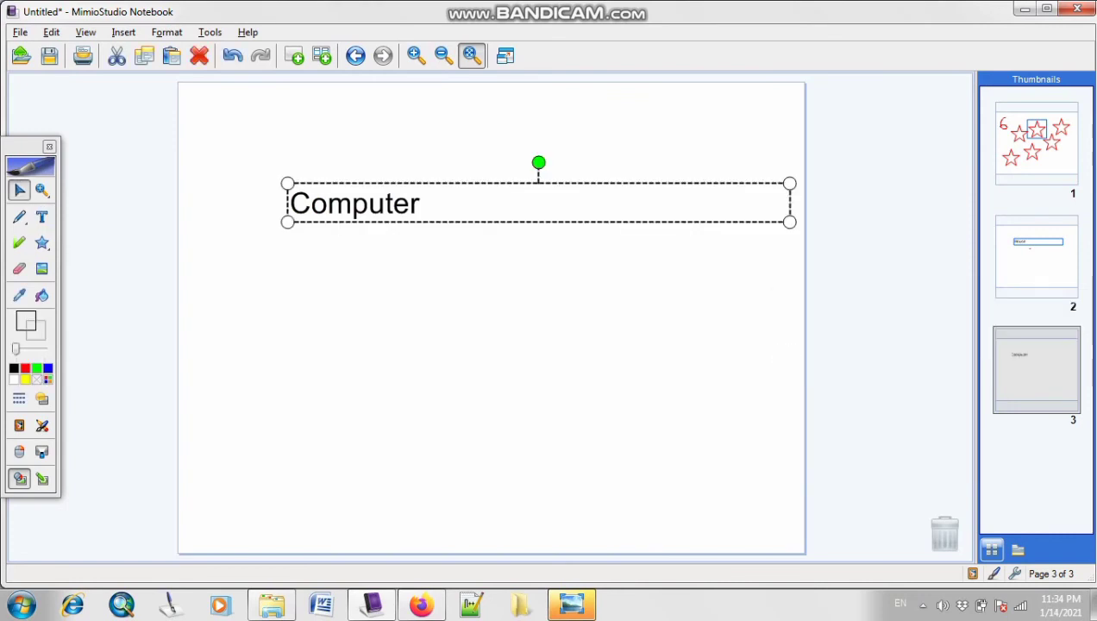
left_click_drag(789, 222, 449, 238)
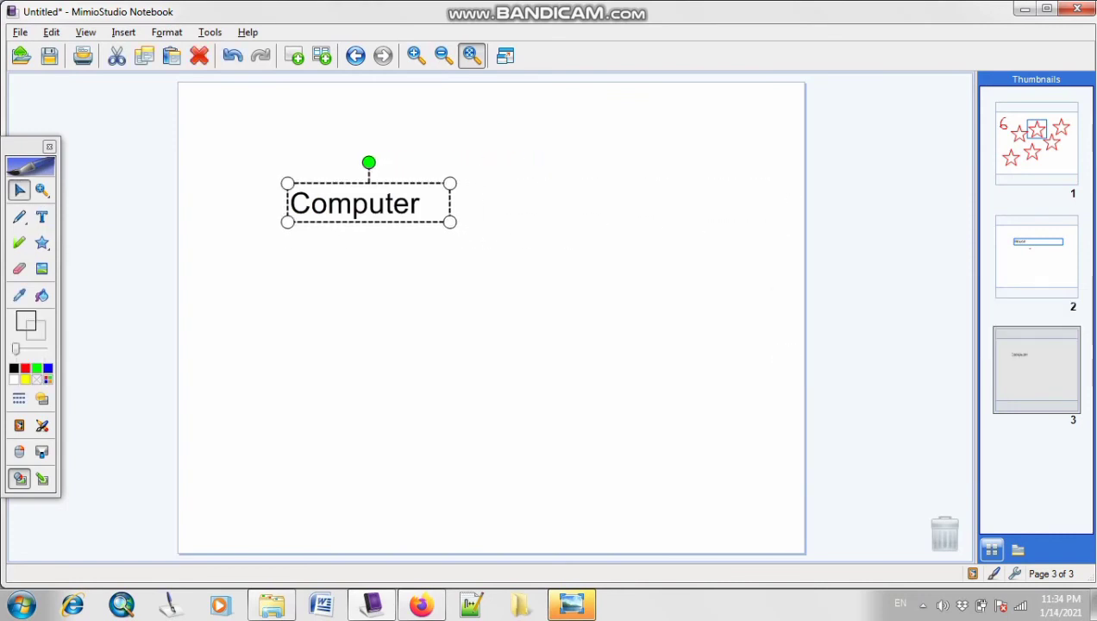
left_click(483, 328)
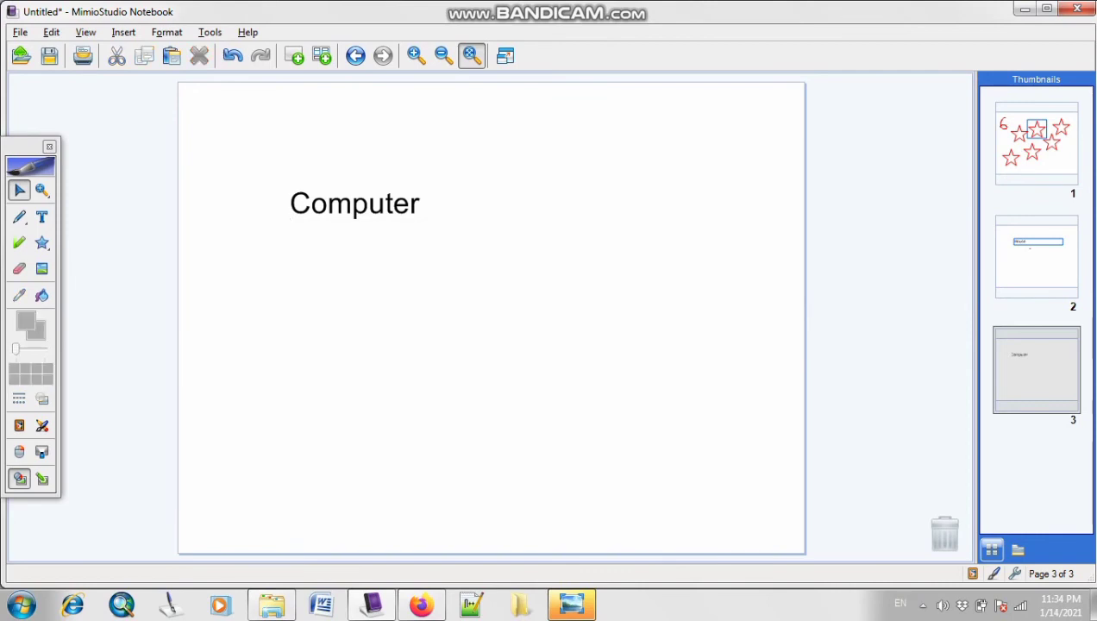
left_click(355, 204)
left_click_drag(450, 221, 652, 235)
Step: Format all of the Computer text in the Algerian font, Bold style, size 72
double_click(417, 205)
key("ctrl+a")
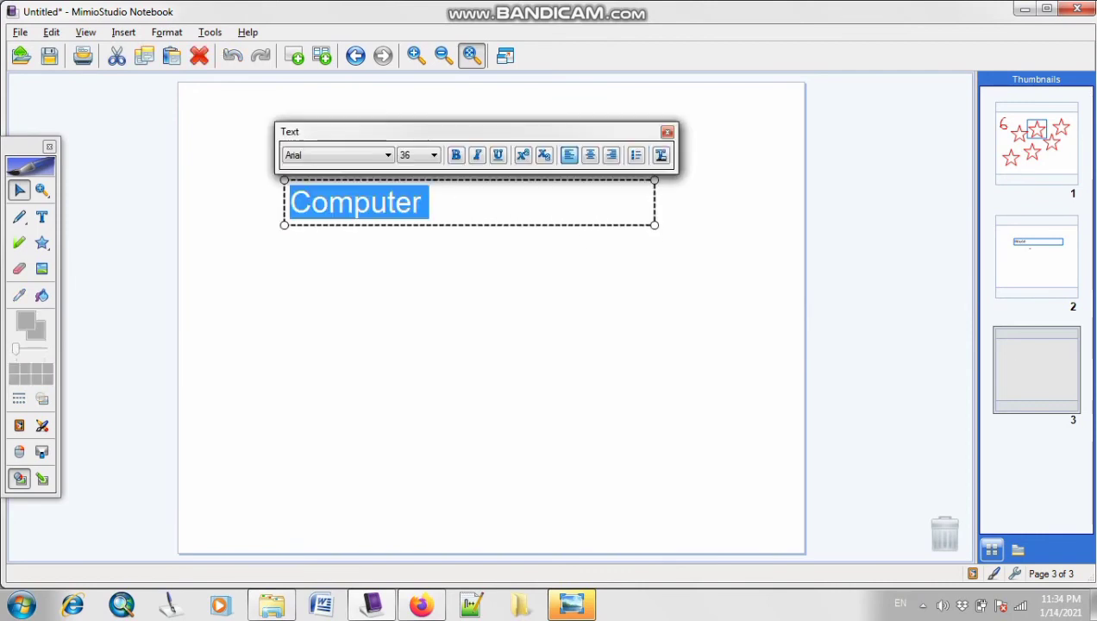
left_click(123, 32)
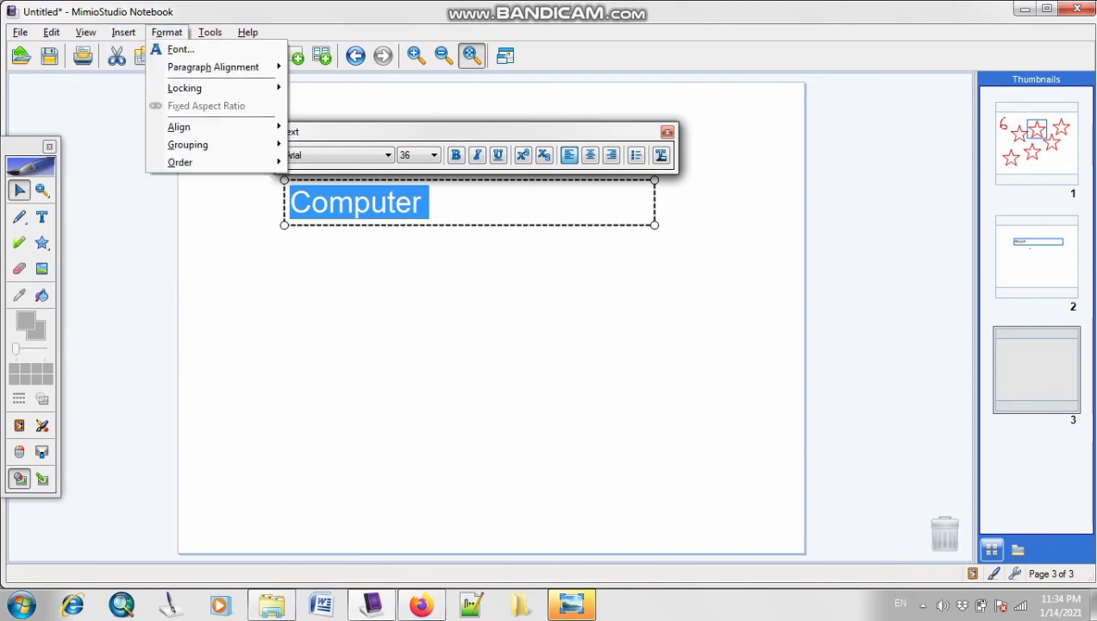
left_click(180, 49)
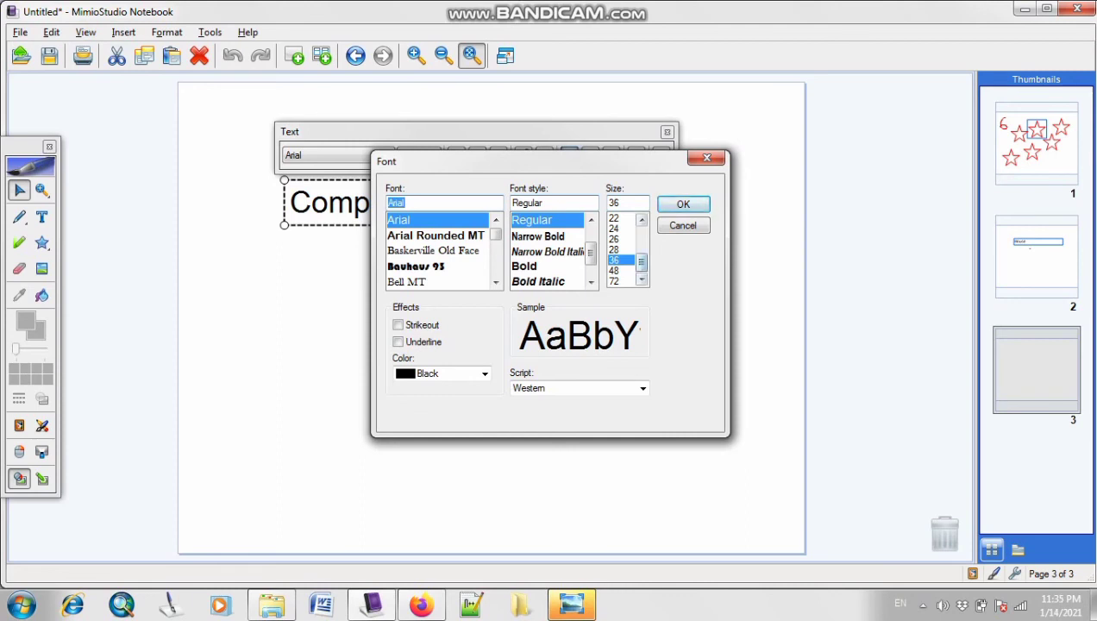
left_click(615, 281)
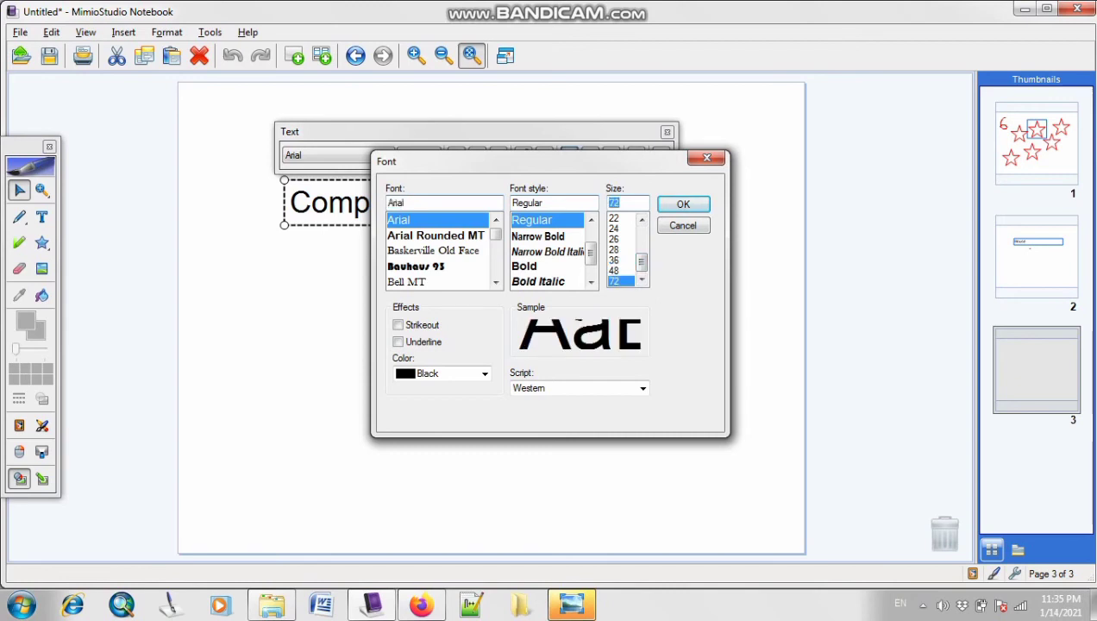
left_click(524, 266)
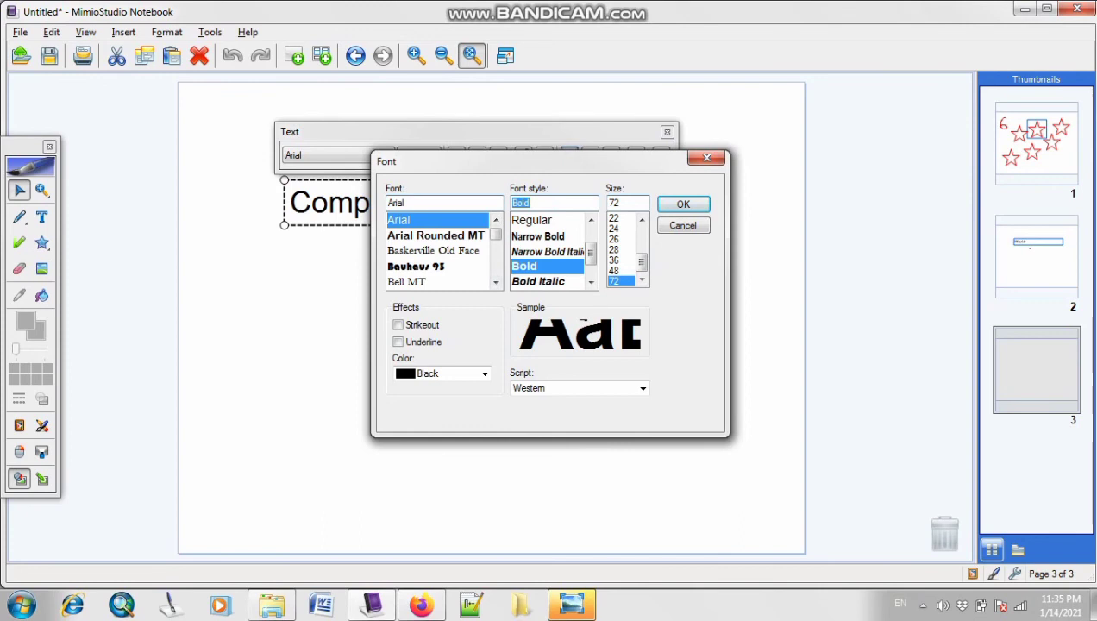
mouse_move(496, 234)
left_mouse_down()
mouse_move(496, 244)
mouse_move(496, 232)
left_mouse_up()
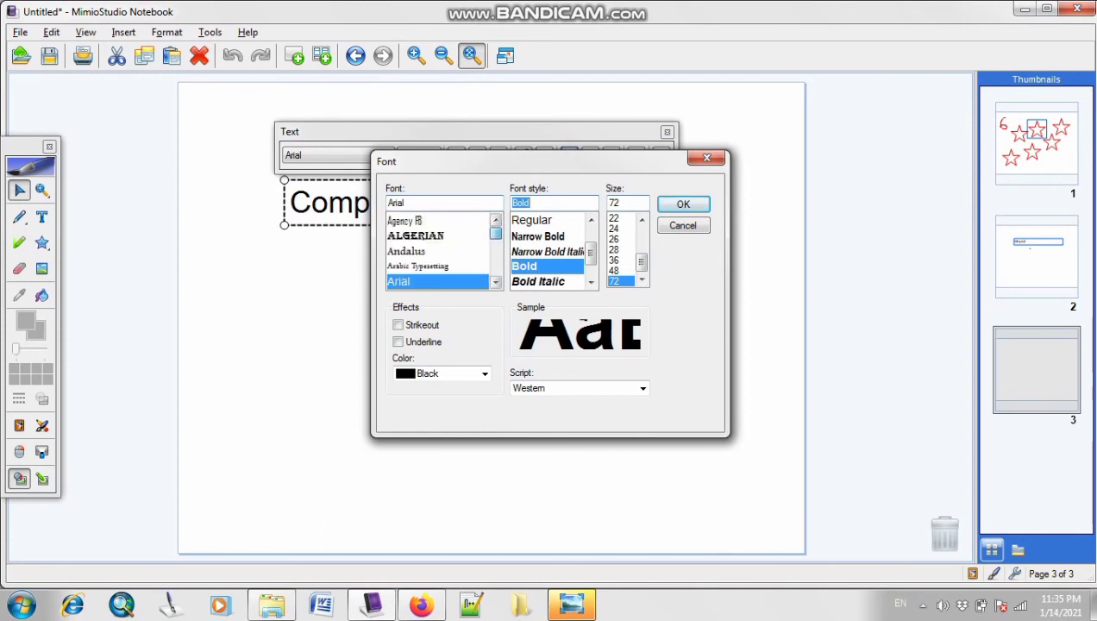
left_click(416, 236)
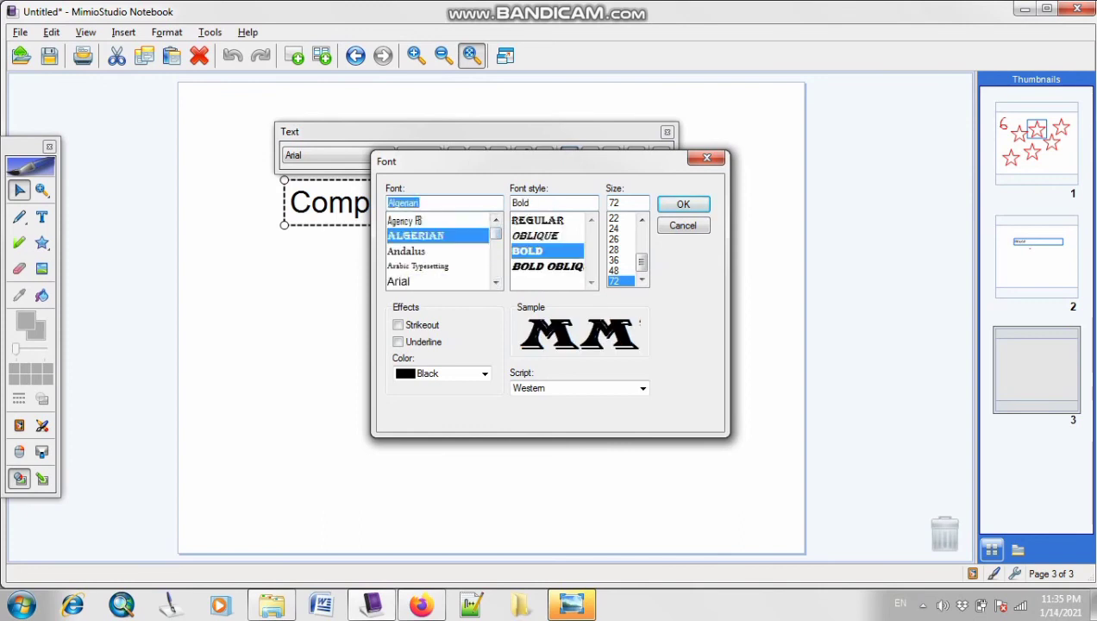
left_click(683, 204)
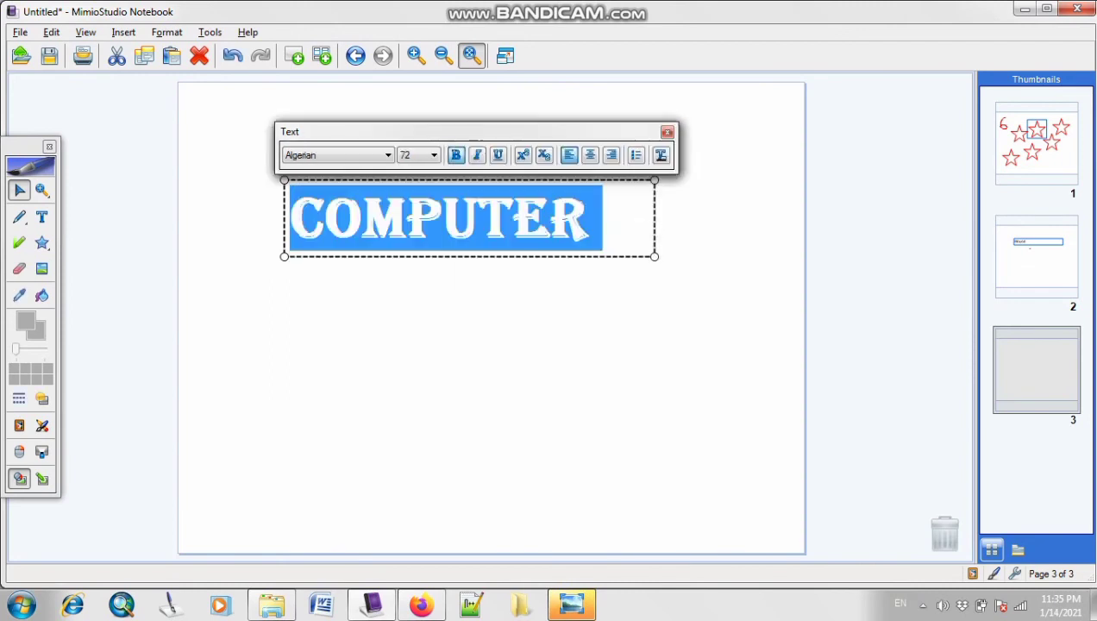
key("Escape")
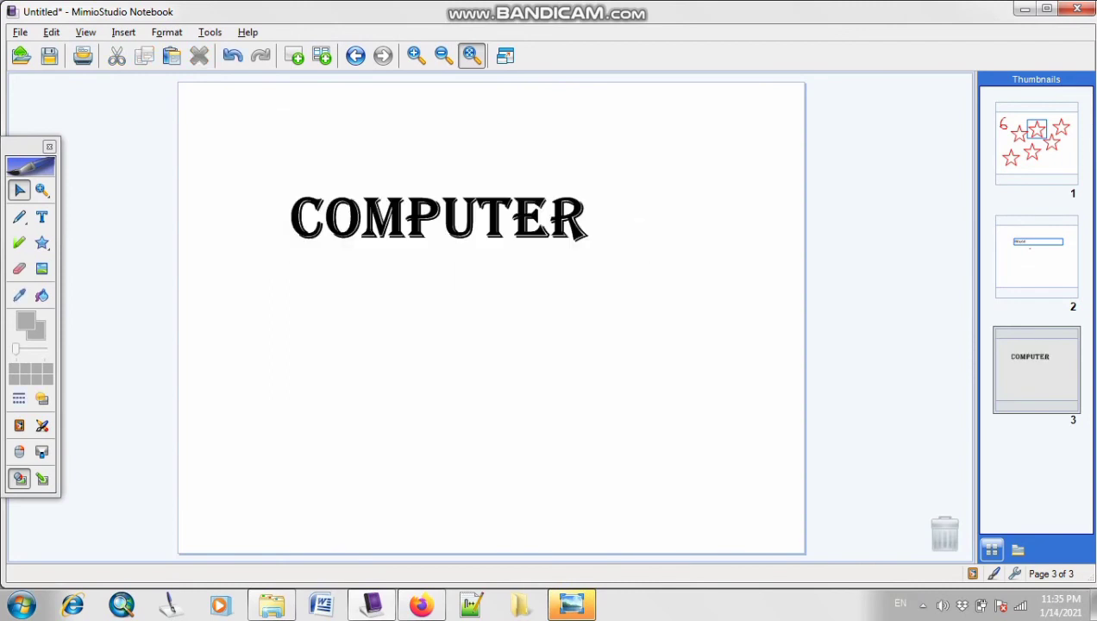
Step: Set the paragraph alignment of the Computer text to Center
left_click(457, 219)
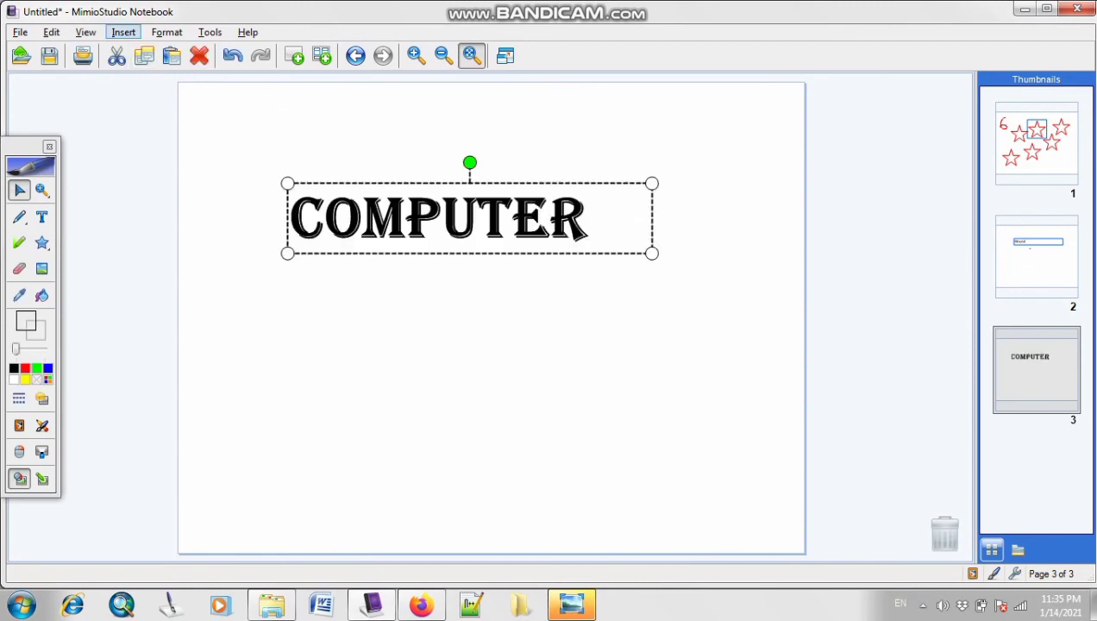
left_click(123, 32)
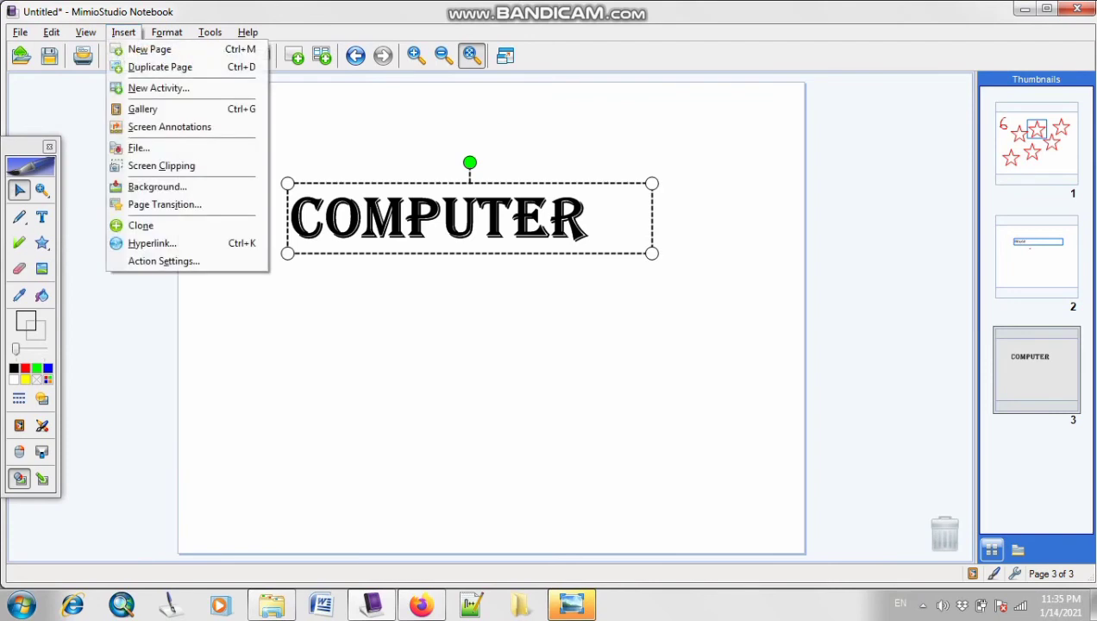
mouse_move(167, 33)
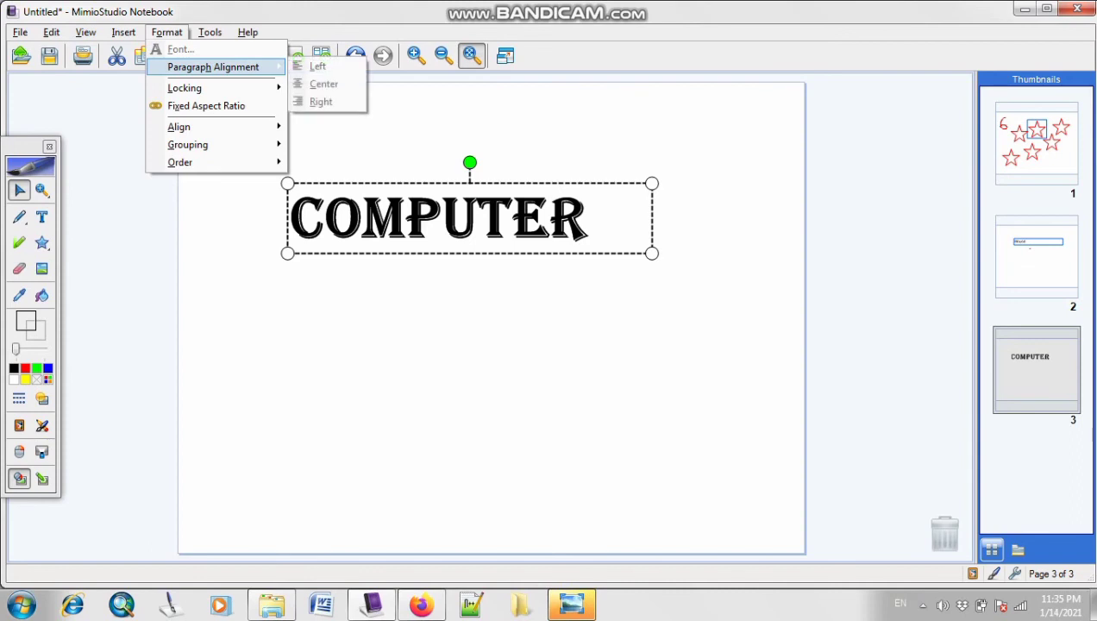
mouse_move(179, 127)
mouse_move(213, 67)
double_click(550, 218)
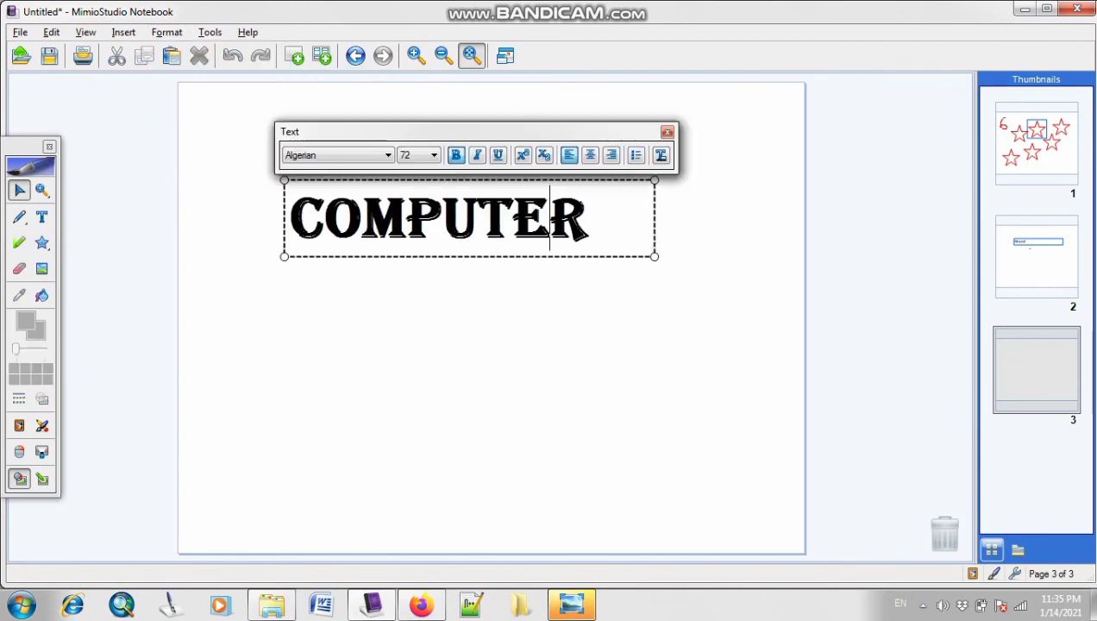
left_click_drag(590, 219, 291, 220)
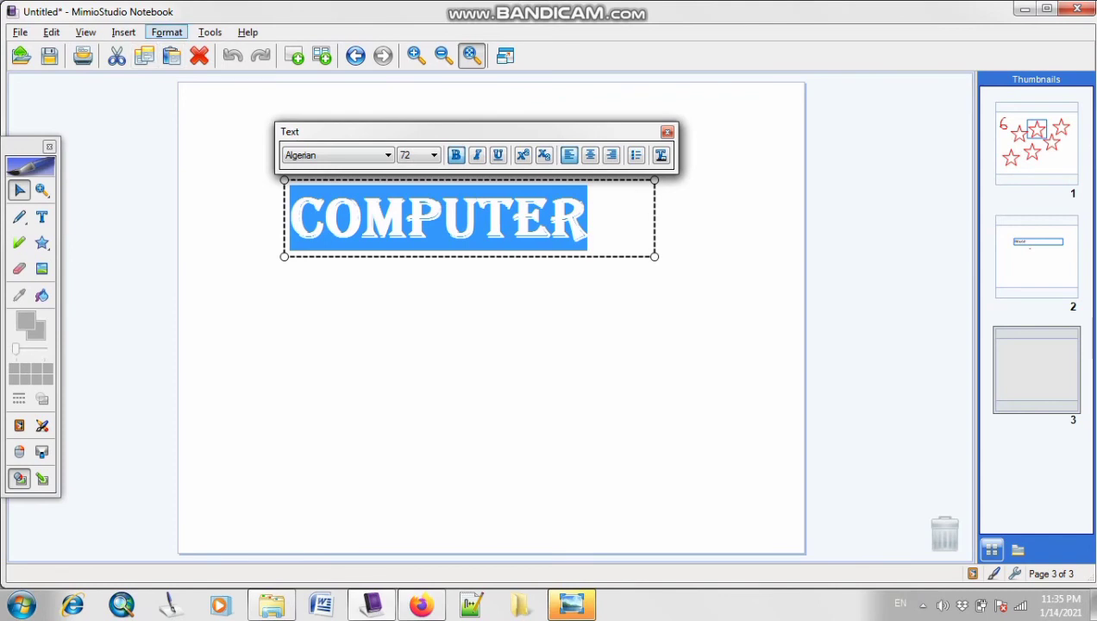
left_click(167, 31)
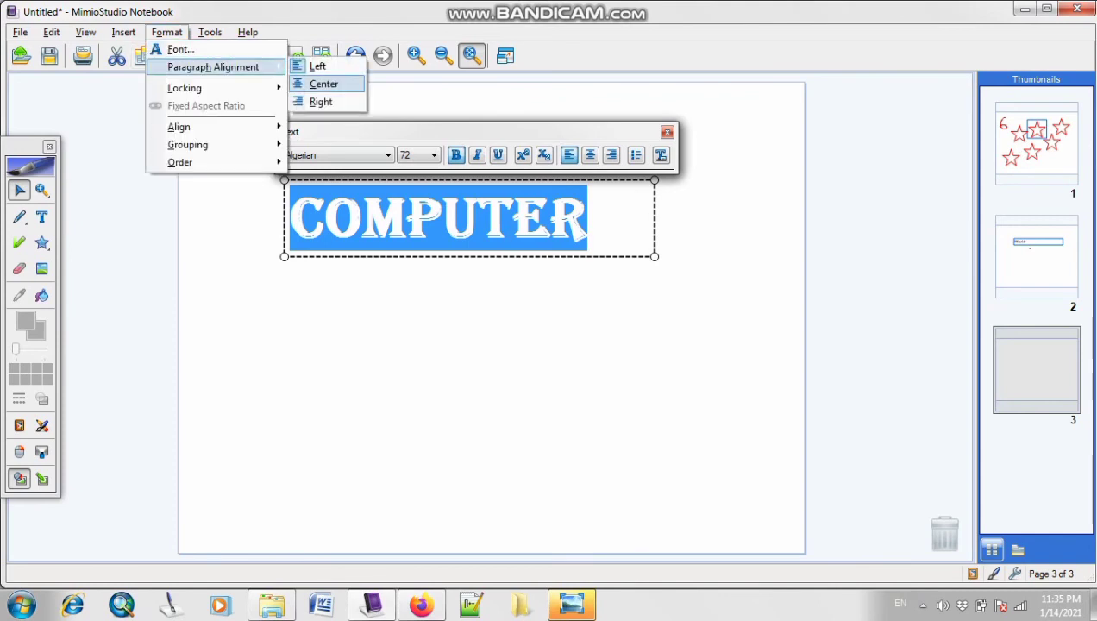
left_click(323, 83)
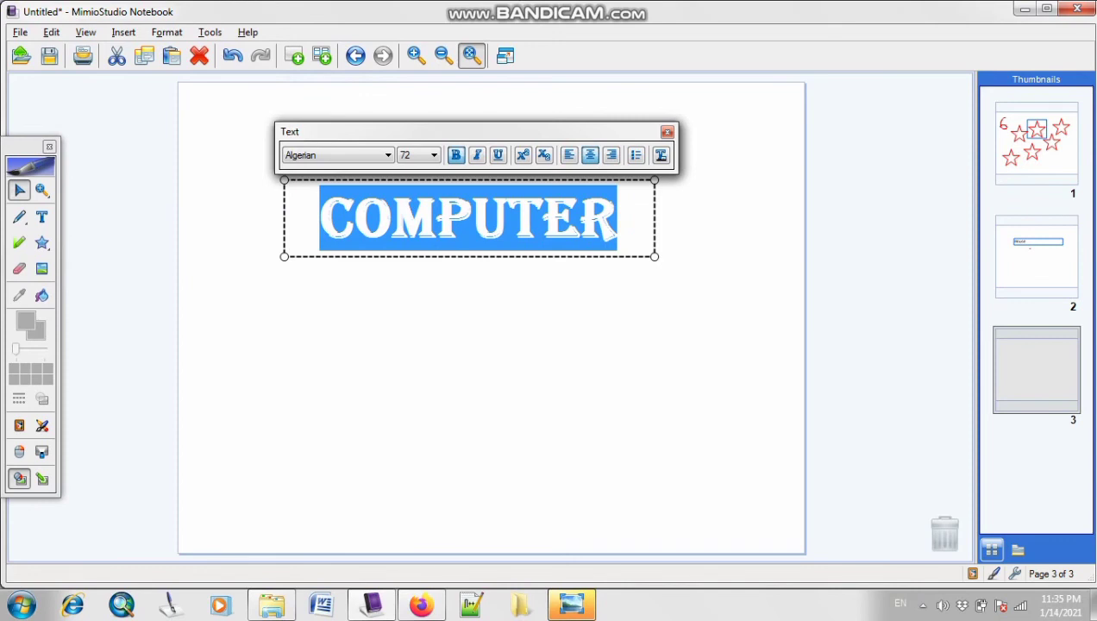
left_click(552, 345)
Step: Stretch the Computer text box on both sides to span nearly the full page width
left_click(552, 221)
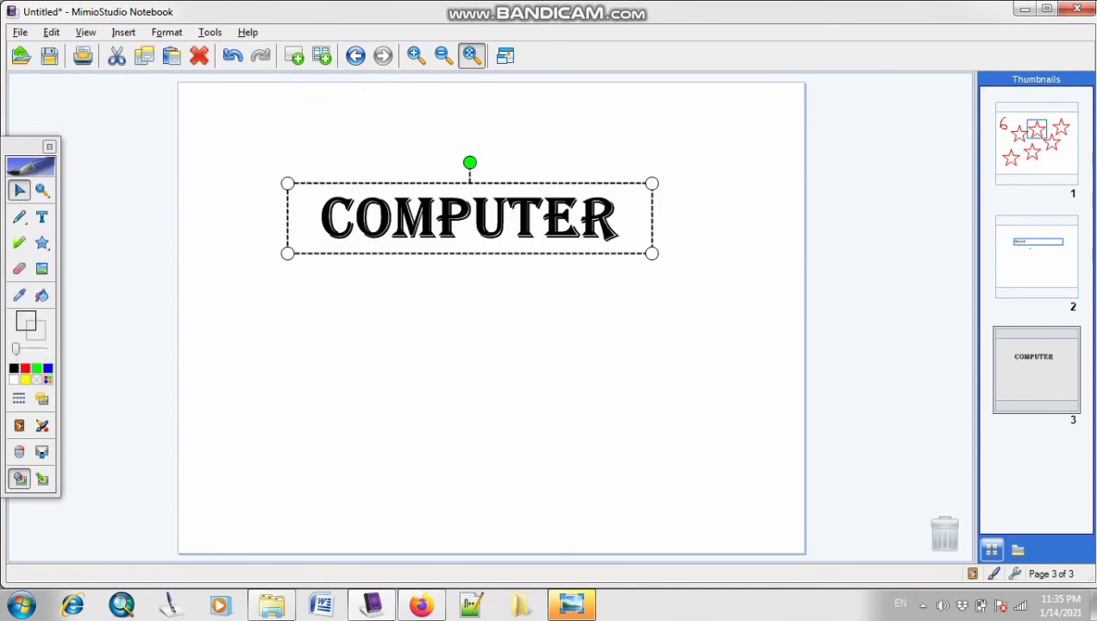
left_click_drag(653, 254, 800, 256)
left_click_drag(288, 252, 181, 256)
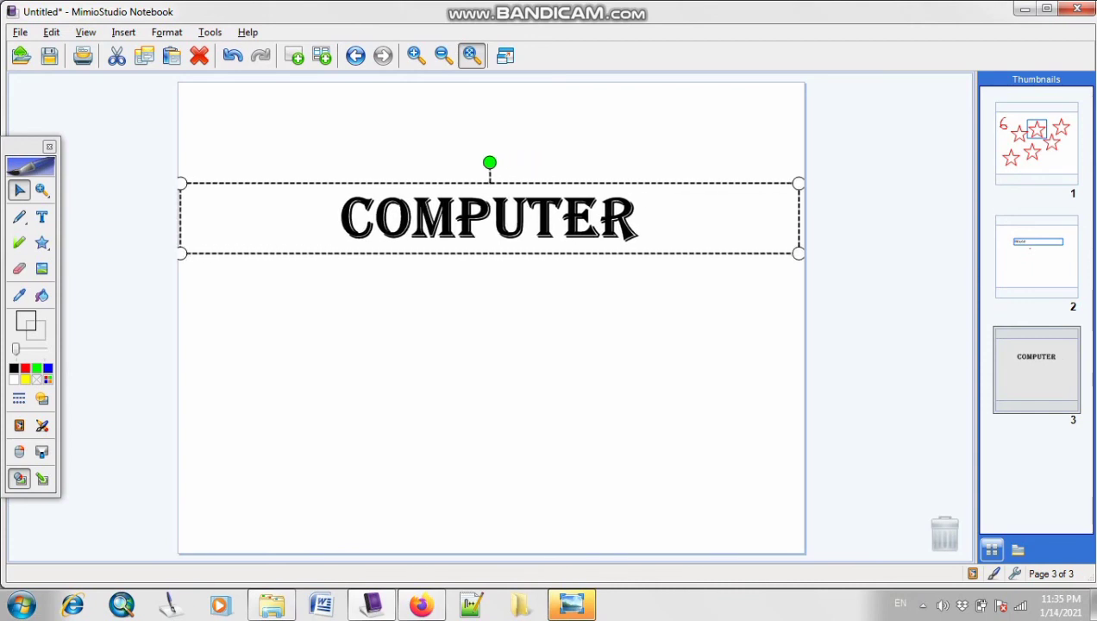
Step: Set the paragraph alignment of the Computer text to Right
double_click(488, 219)
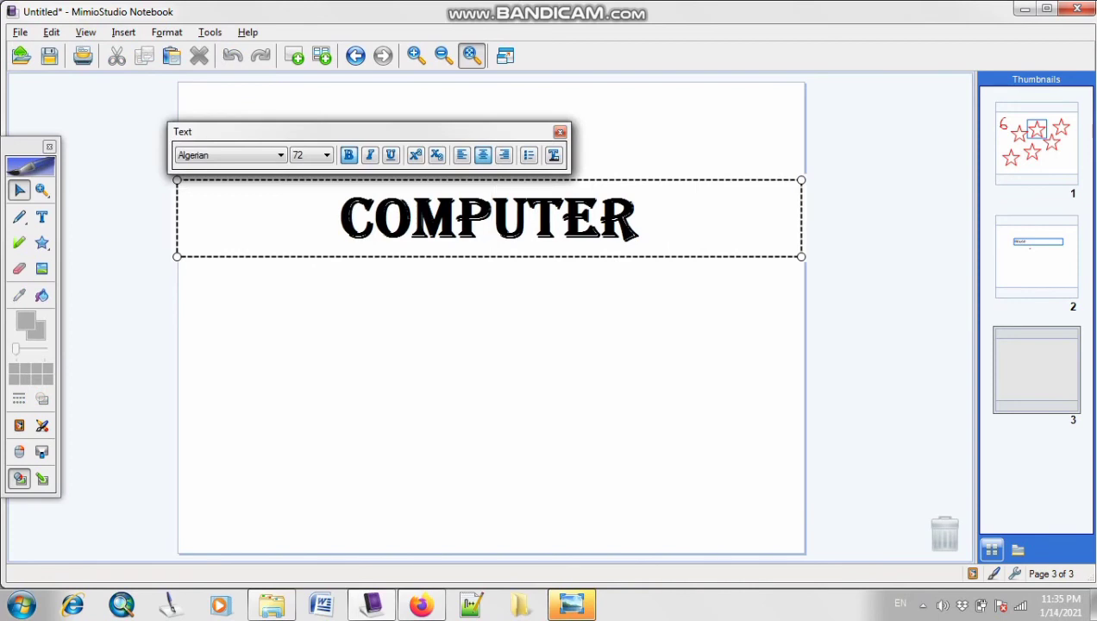
double_click(489, 219)
left_click(167, 32)
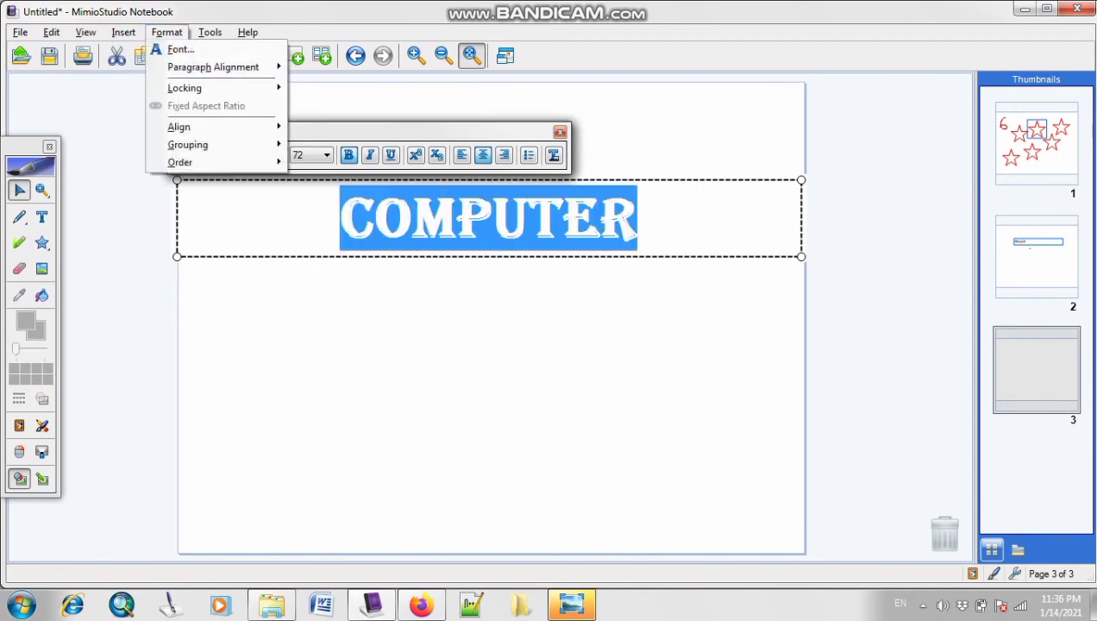
mouse_move(213, 68)
left_click(320, 101)
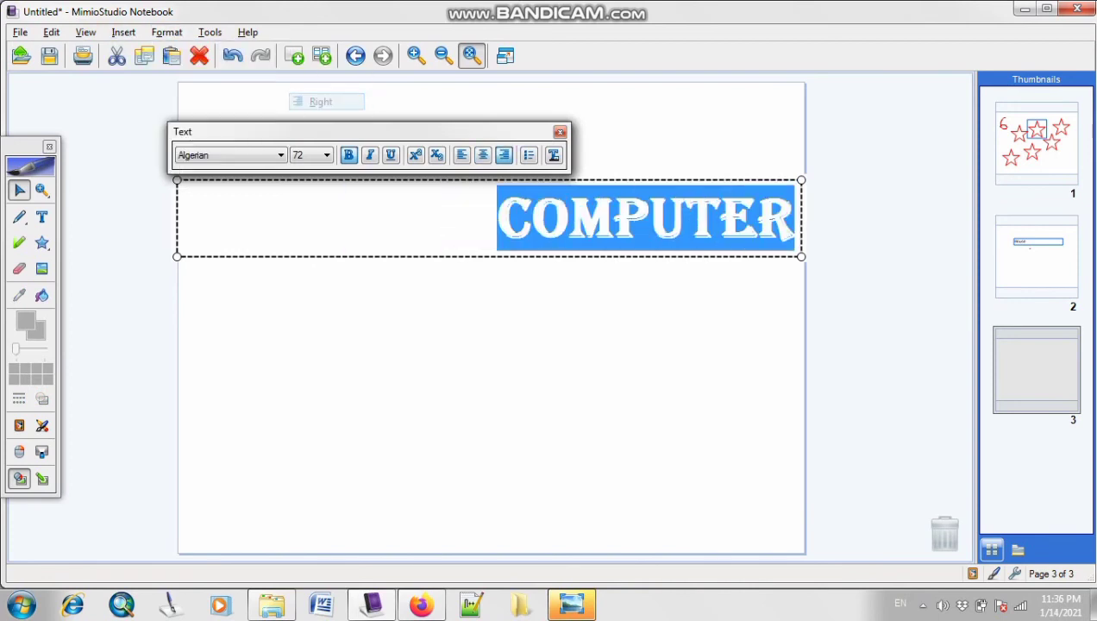
left_click(517, 362)
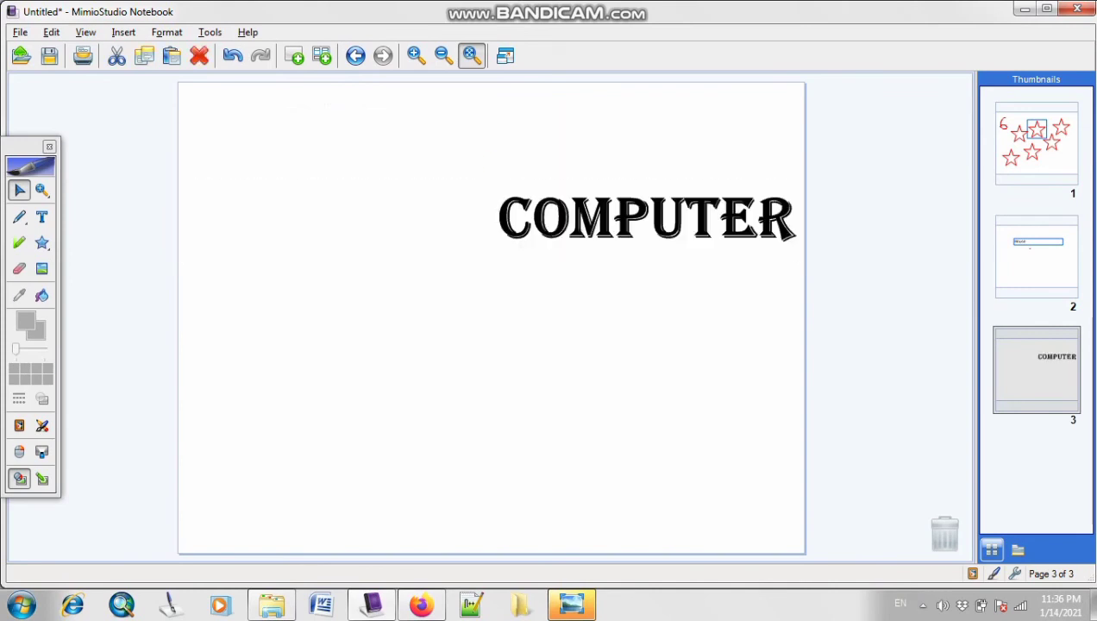
Step: View the Locking options in the formatting commands with the Computer text selected for editing
left_click(643, 219)
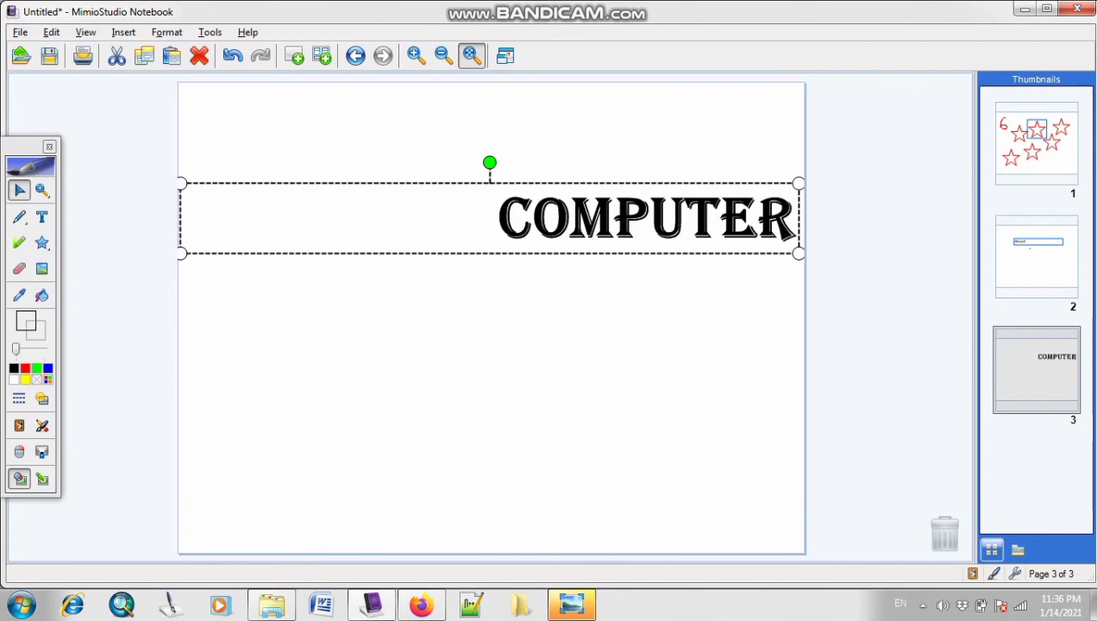
double_click(645, 218)
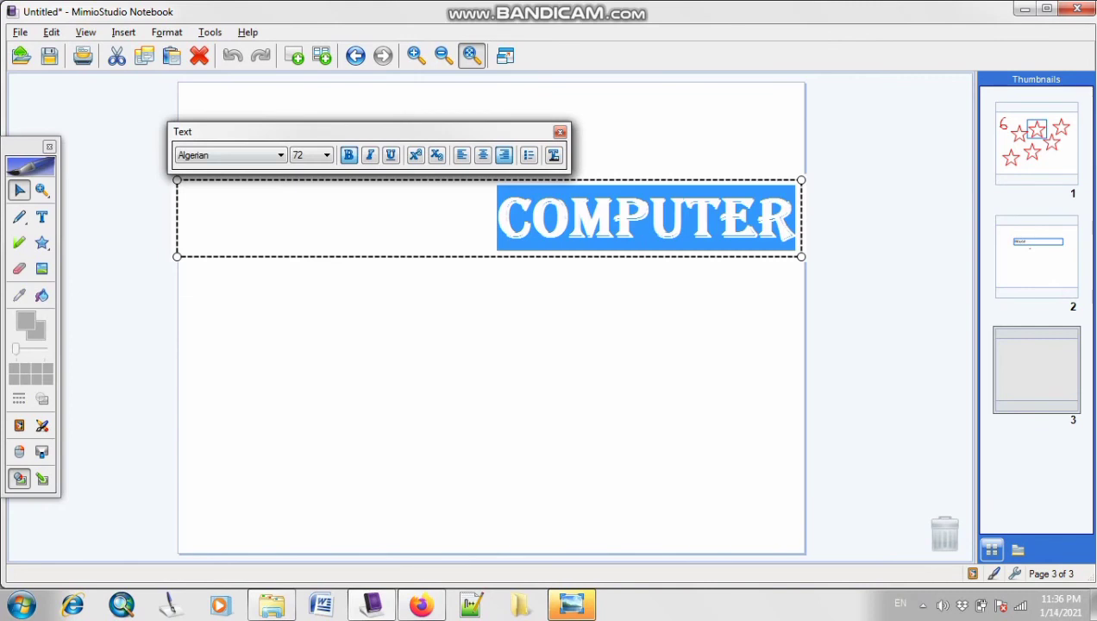
left_click(166, 32)
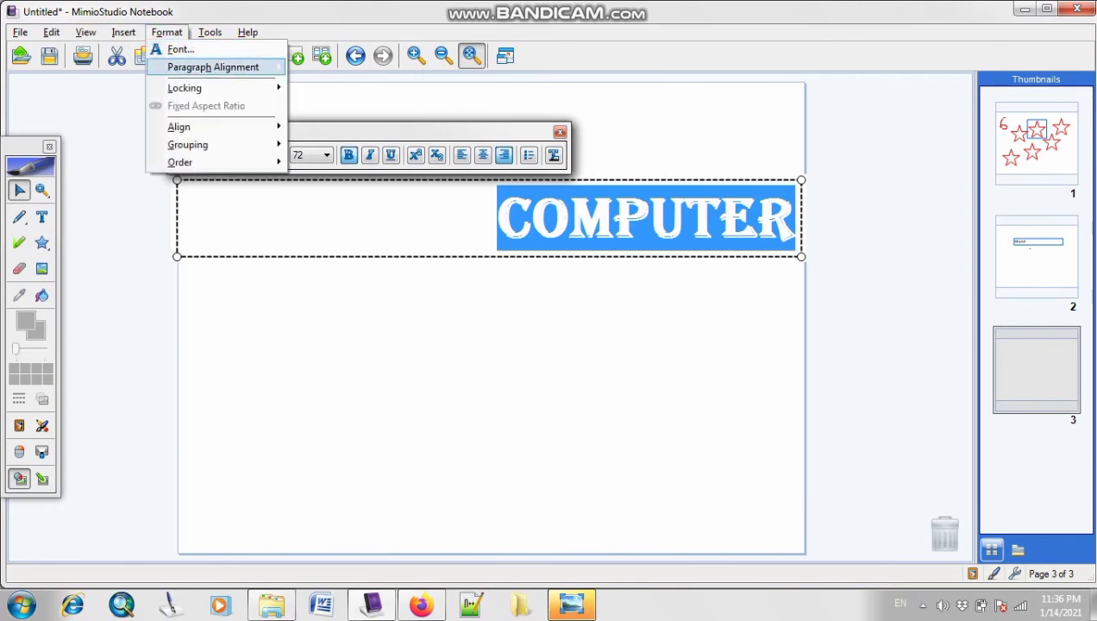
mouse_move(185, 87)
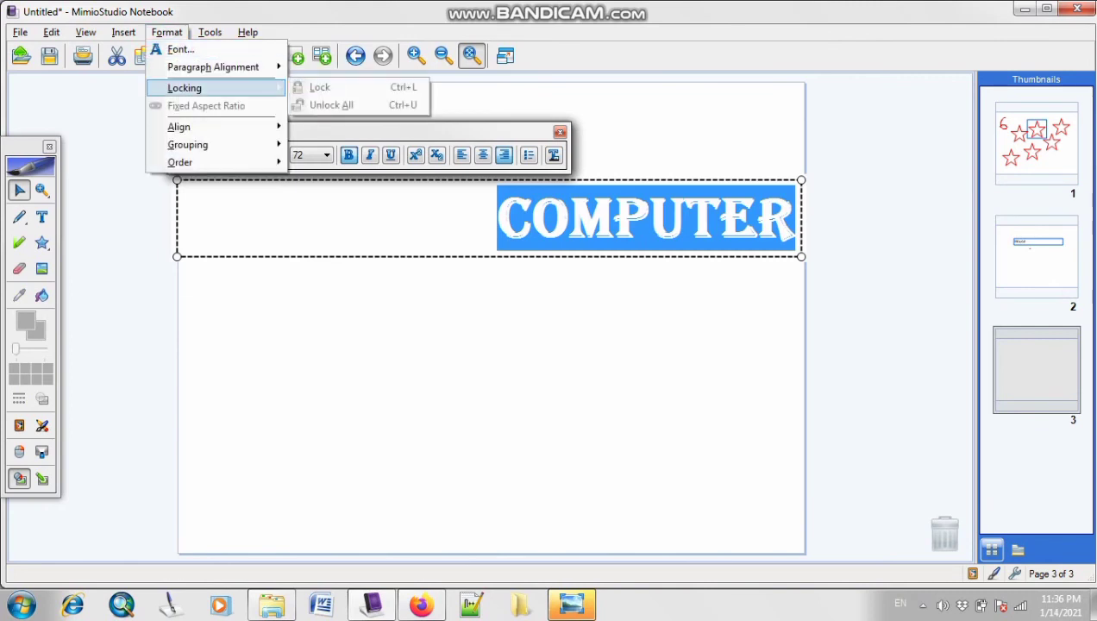
left_click(345, 345)
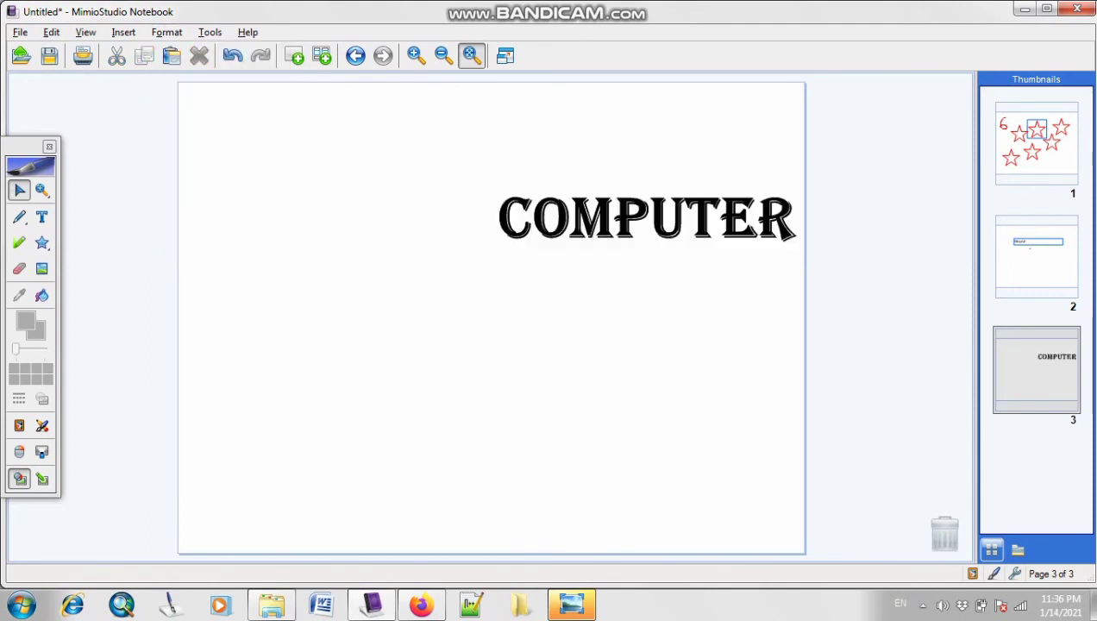
Step: Lock the Computer text on page 3 and try to move and select it while it is locked
left_click(645, 219)
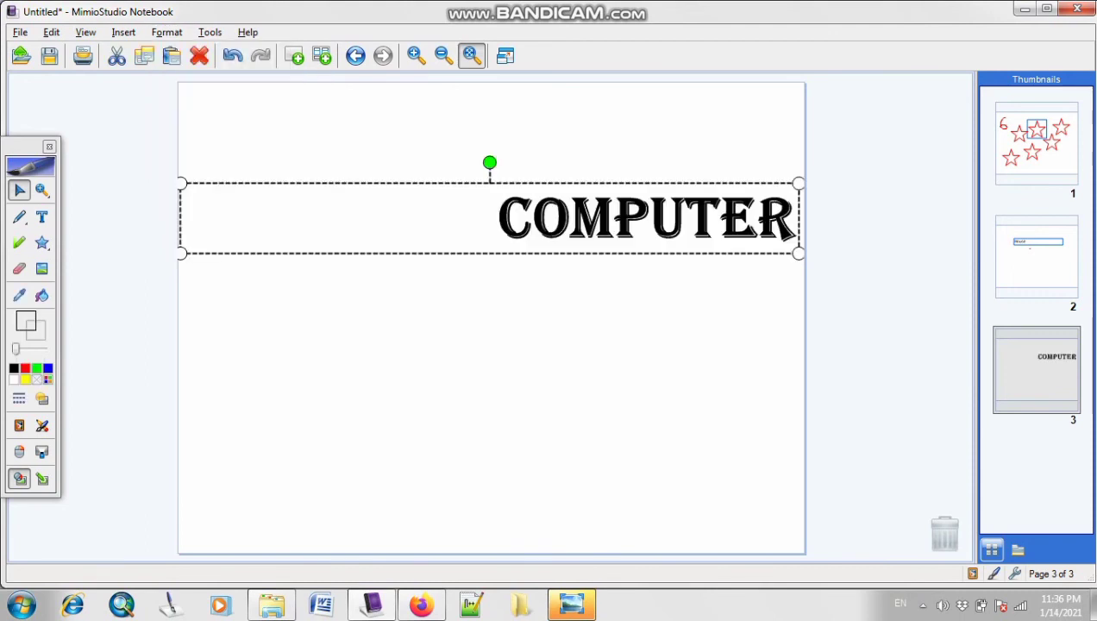
double_click(613, 218)
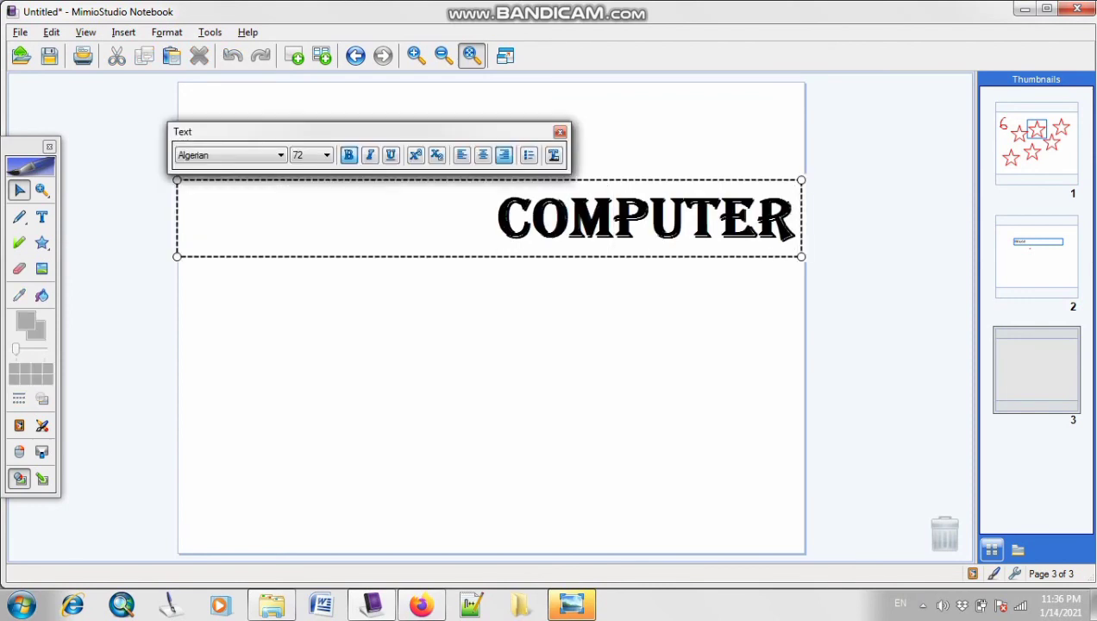
left_click(492, 371)
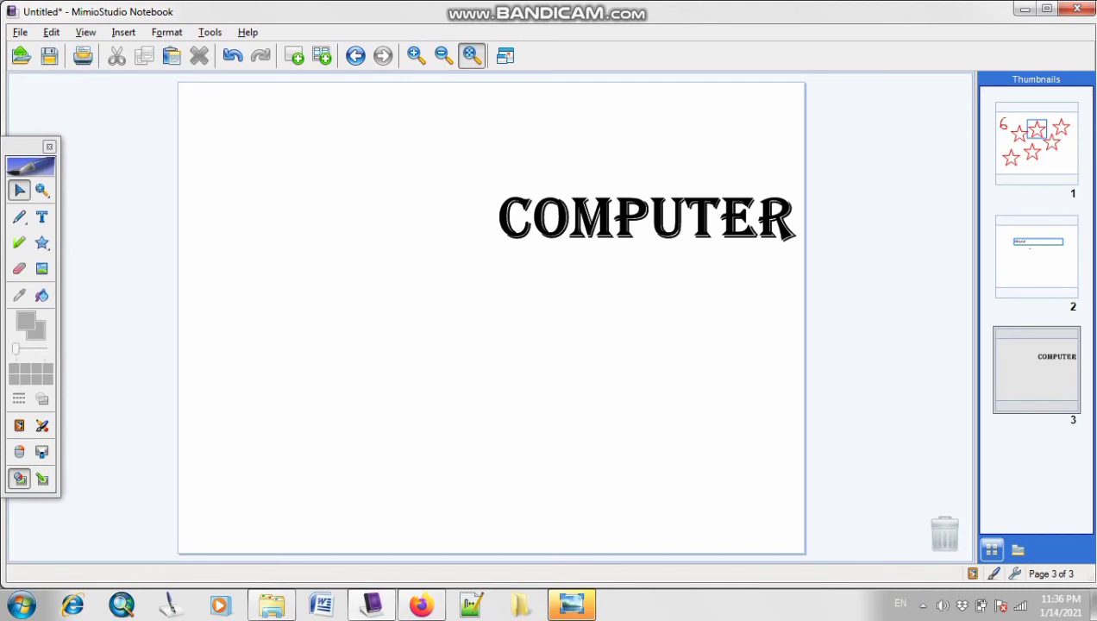
left_click(542, 207)
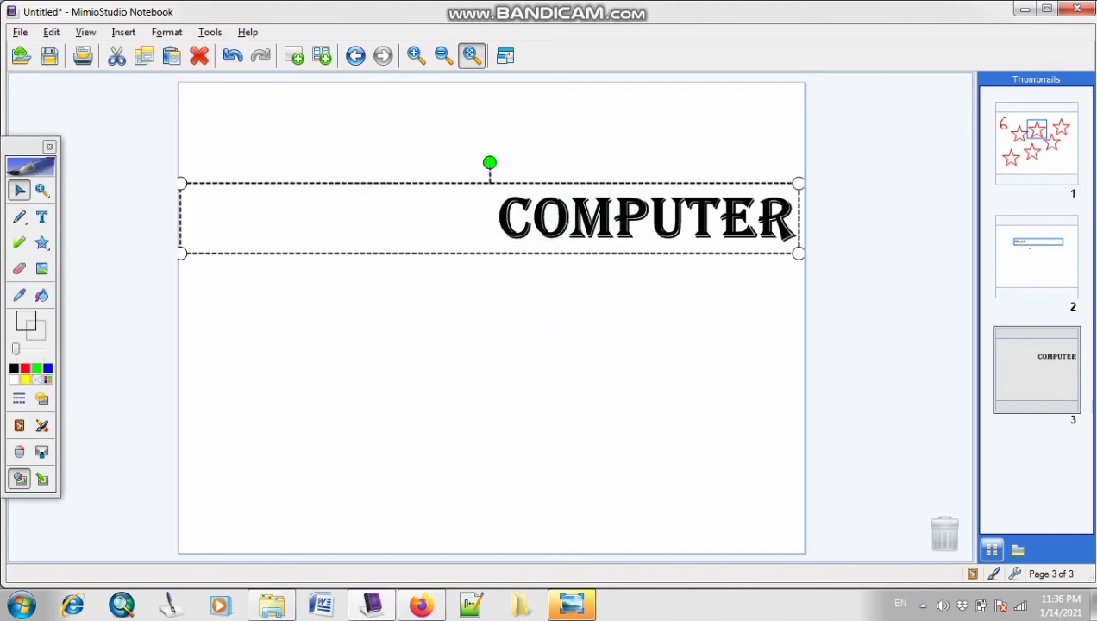
left_click(166, 32)
mouse_move(185, 88)
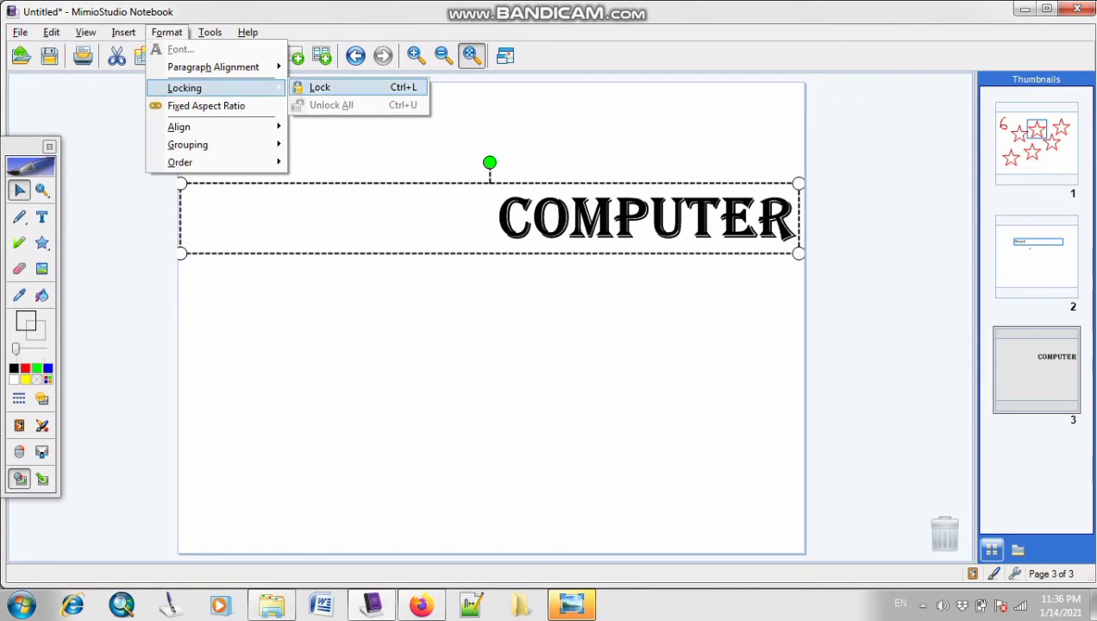
left_click(319, 87)
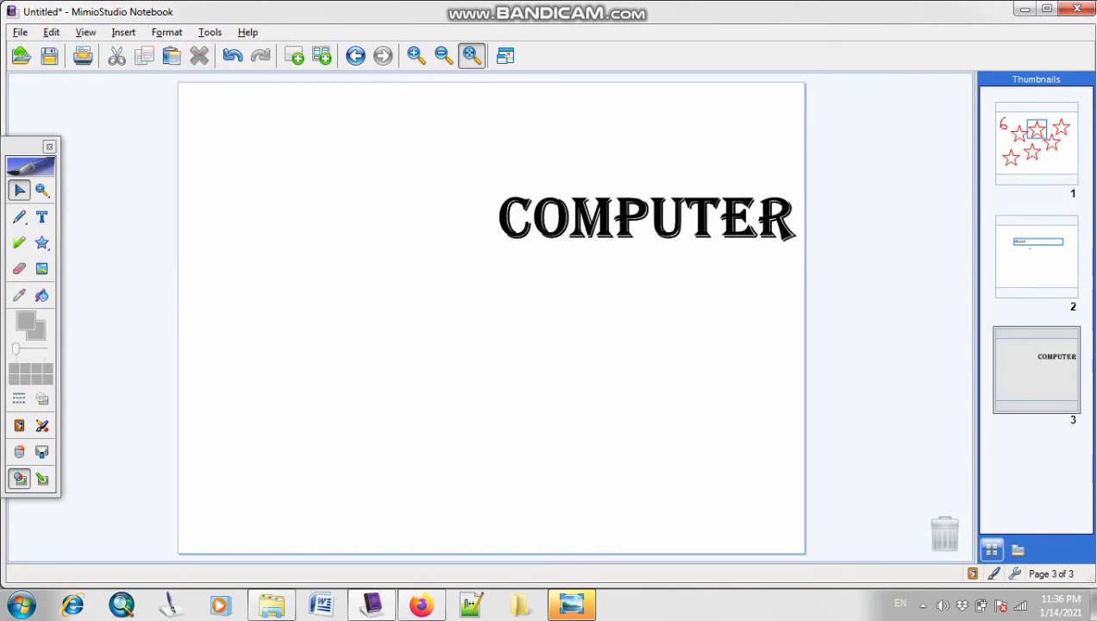
left_click_drag(740, 219, 346, 210)
left_click_drag(419, 148, 660, 312)
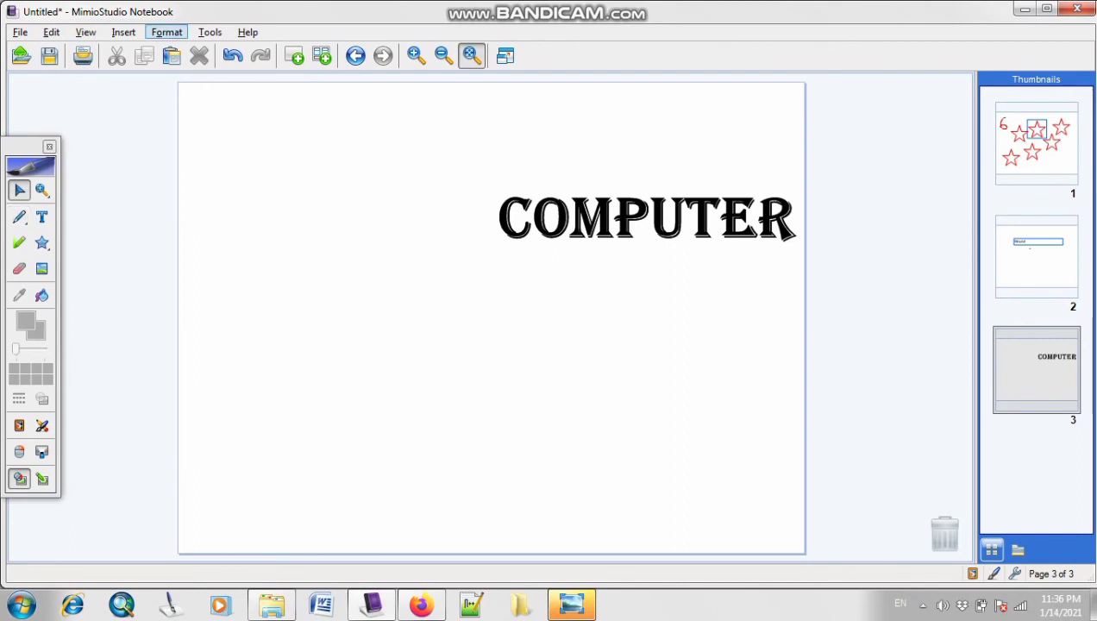
Step: Unlock all objects on the page and open the Computer text for editing
left_click(167, 32)
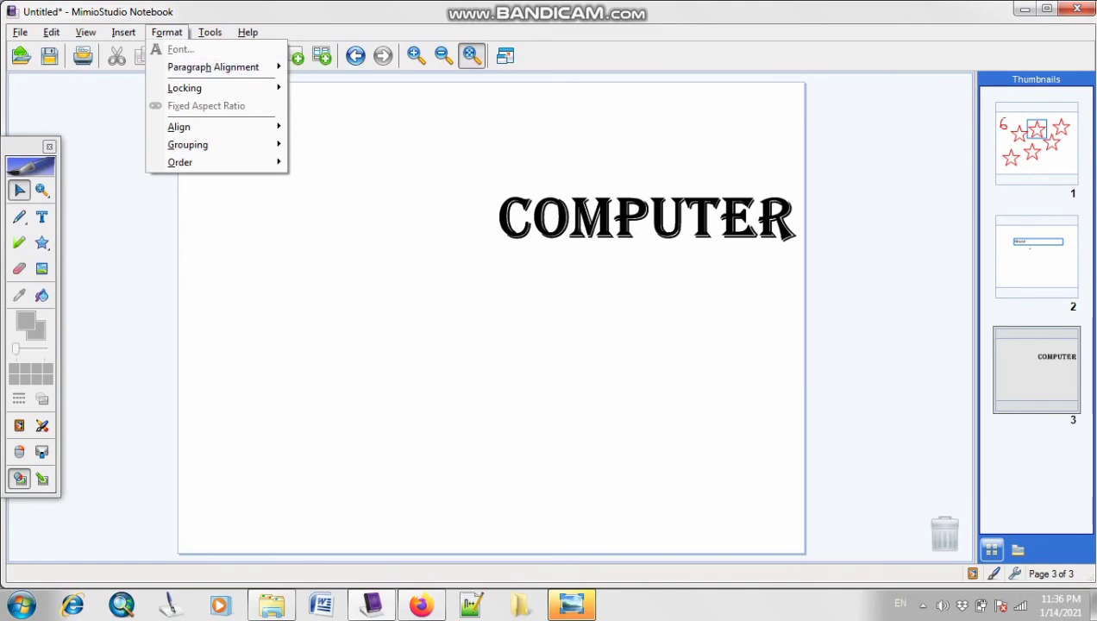
mouse_move(185, 88)
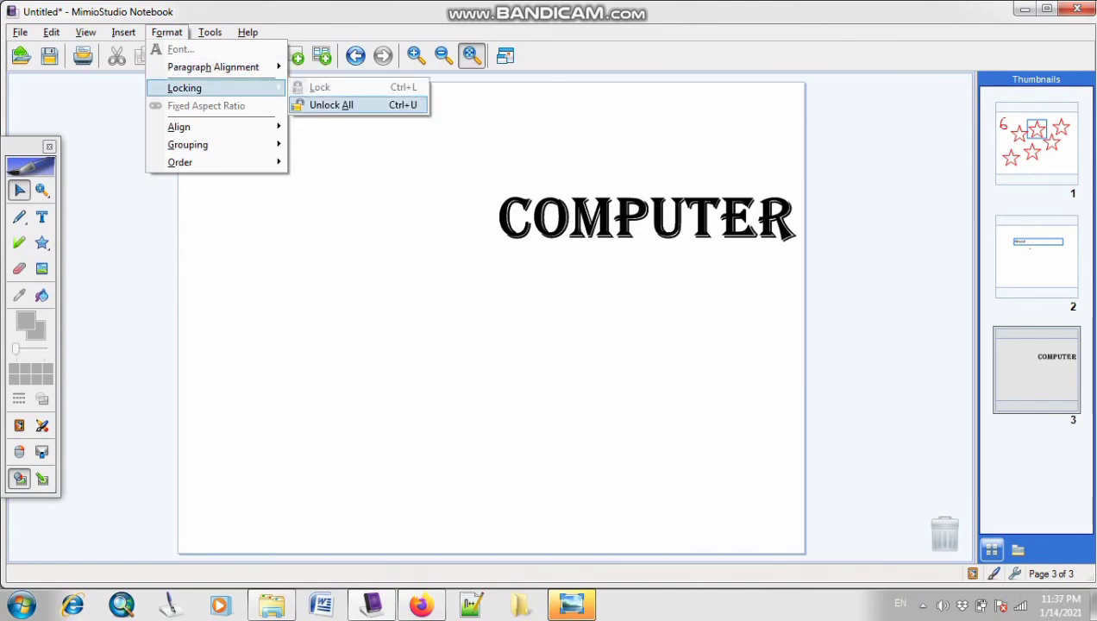
left_click(331, 106)
left_click(518, 345)
double_click(646, 219)
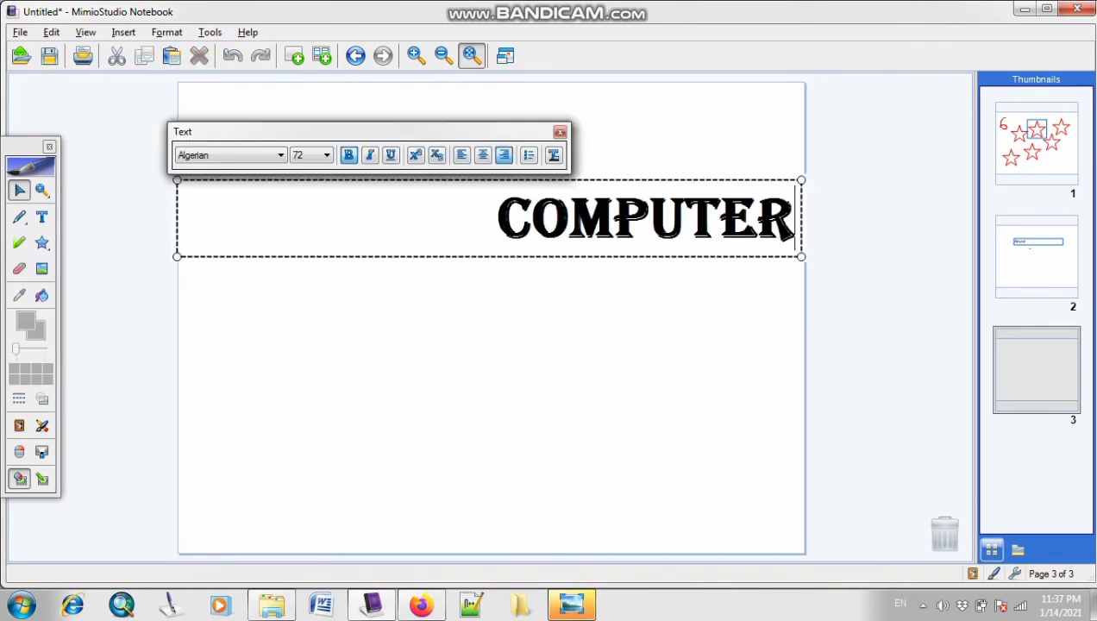
left_click(613, 219)
Step: View the Align, Grouping and Order options in the formatting commands, then finish editing the Computer text
left_click(167, 32)
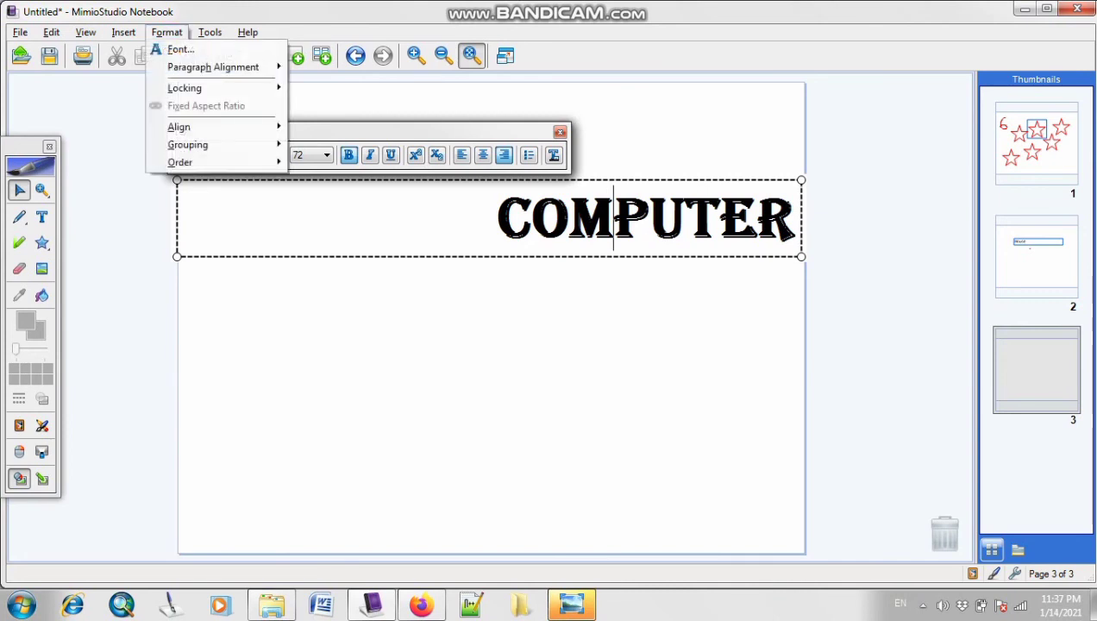
mouse_move(198, 126)
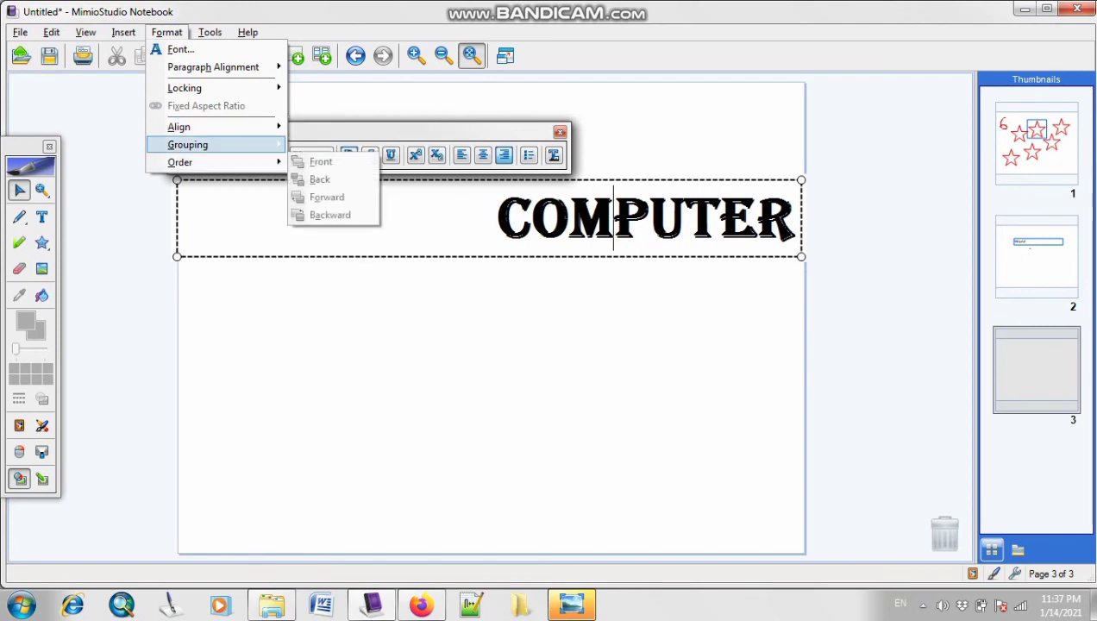
left_click(413, 345)
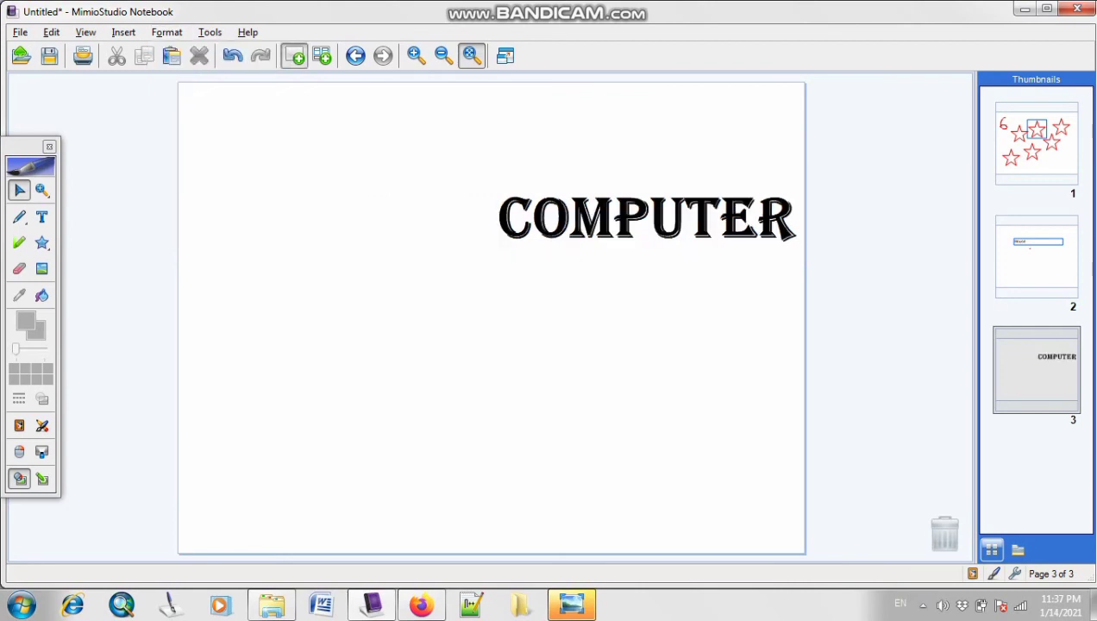
Step: Add a new page and draw a red triangle in its upper-left area
left_click(294, 56)
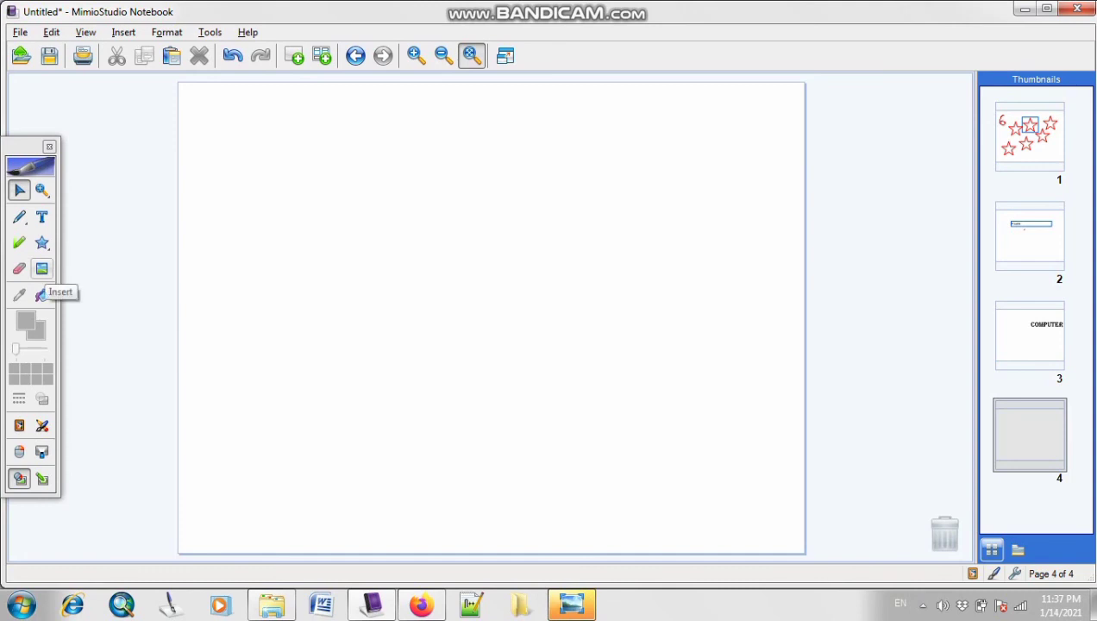
left_click(42, 242)
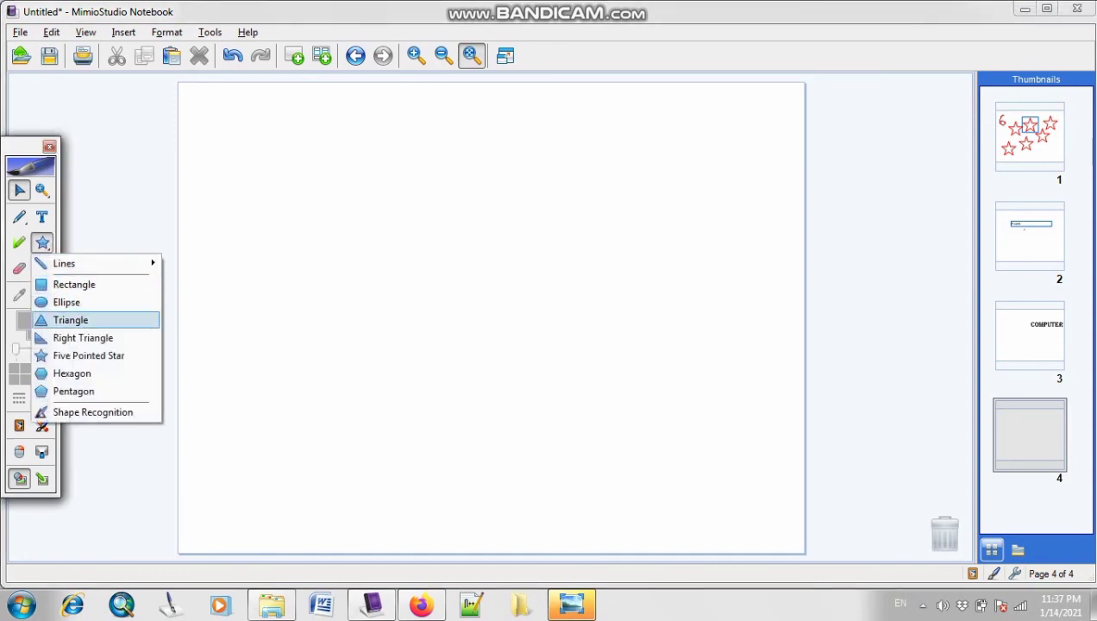
left_click(70, 320)
left_click_drag(265, 153, 380, 263)
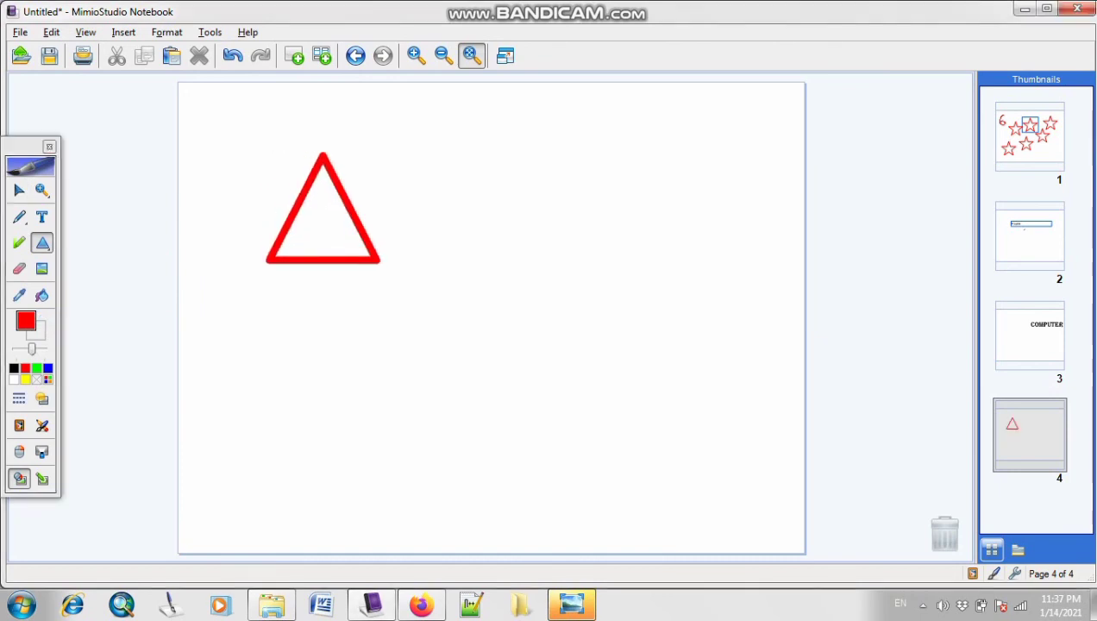
Step: Draw a red five-pointed star beside the triangle and a red pentagon below the two shapes
left_click(42, 242)
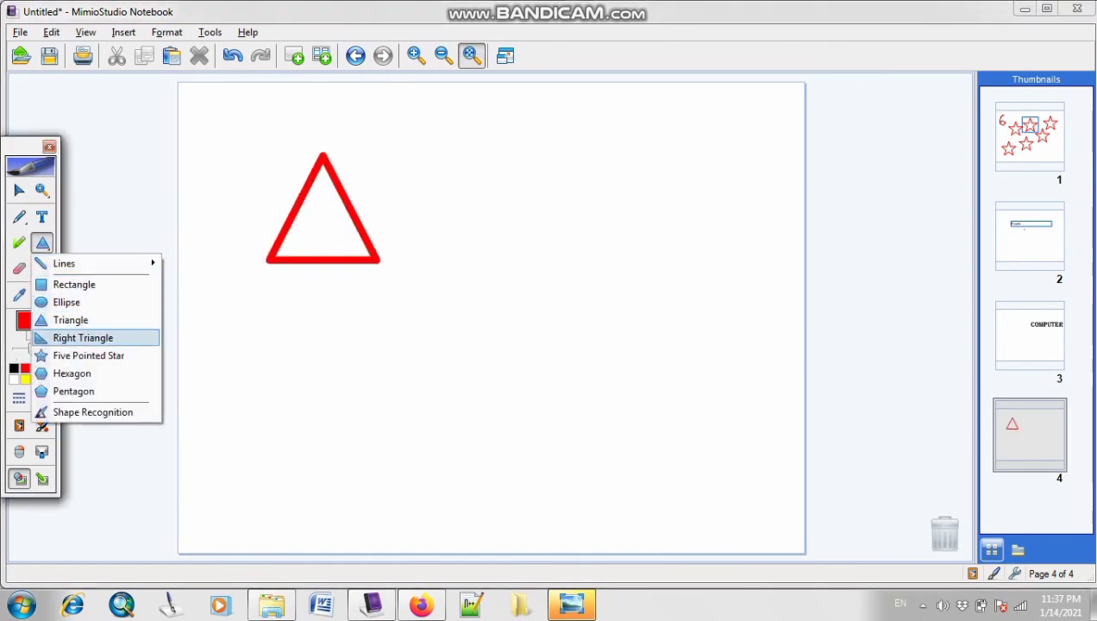
left_click(88, 355)
mouse_move(419, 148)
left_mouse_down()
mouse_move(532, 294)
mouse_move(555, 294)
left_mouse_up()
left_click(43, 242)
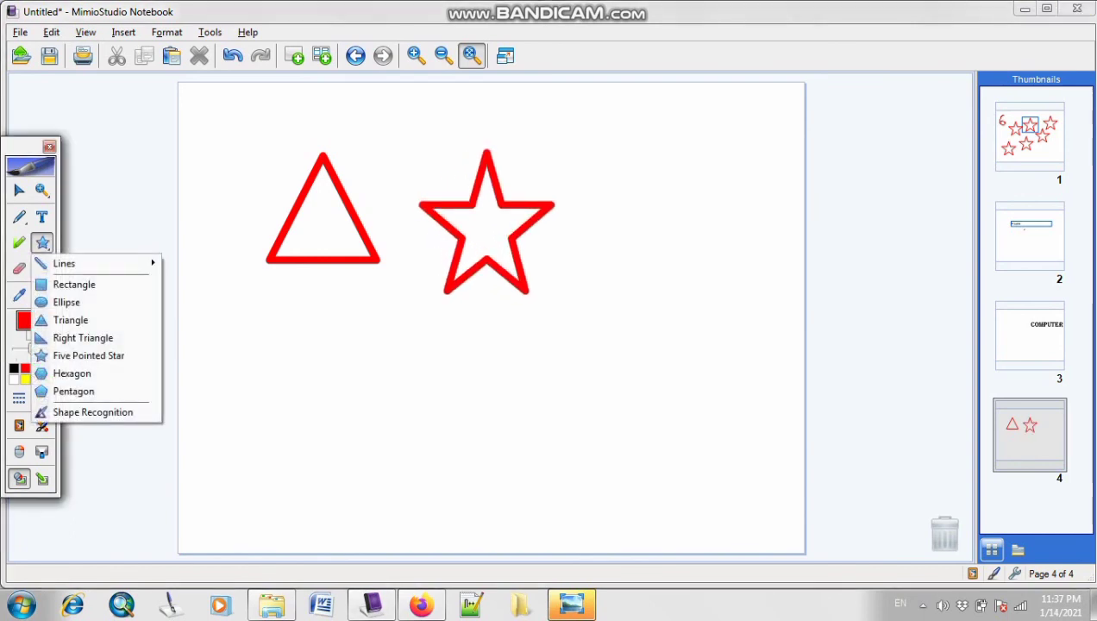
left_click(73, 391)
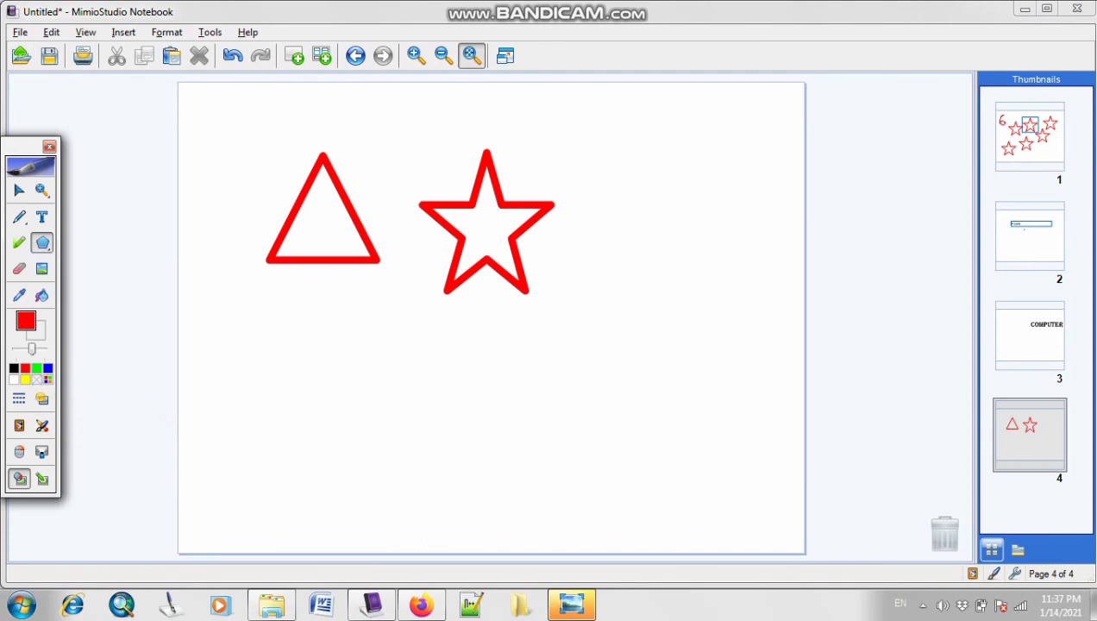
mouse_move(293, 314)
left_mouse_down()
mouse_move(344, 384)
mouse_move(453, 453)
left_mouse_up()
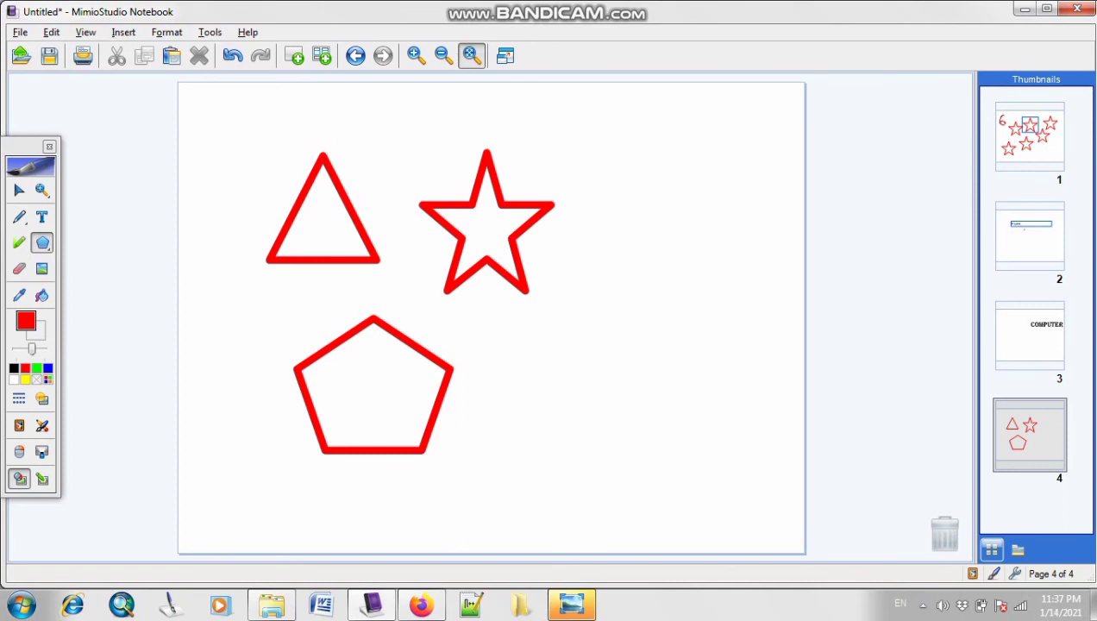
left_click(167, 32)
mouse_move(188, 144)
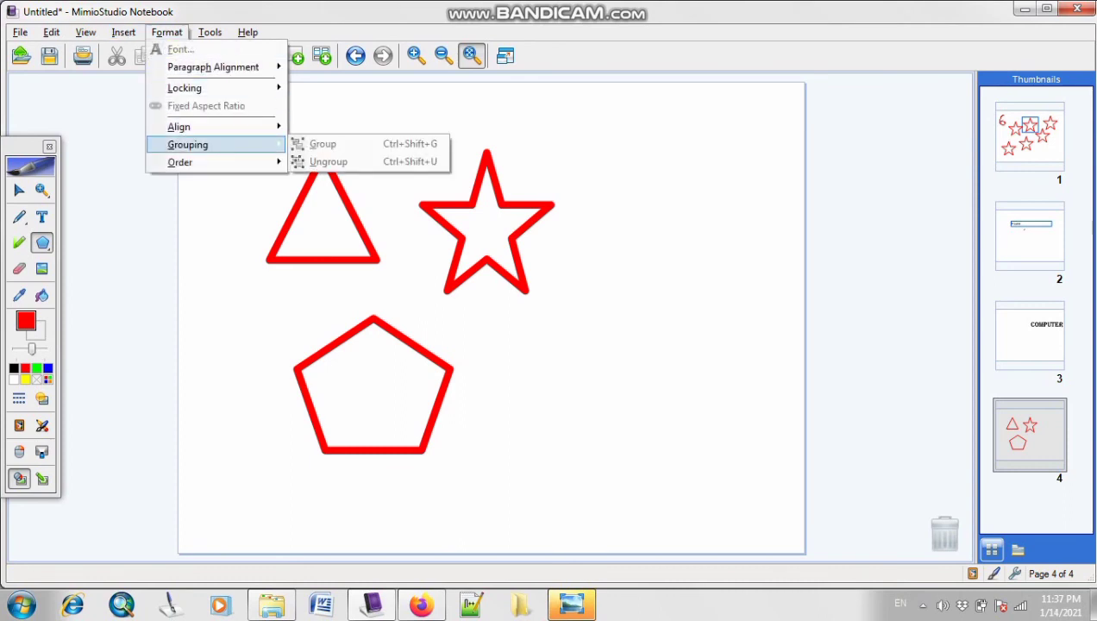
key("Escape")
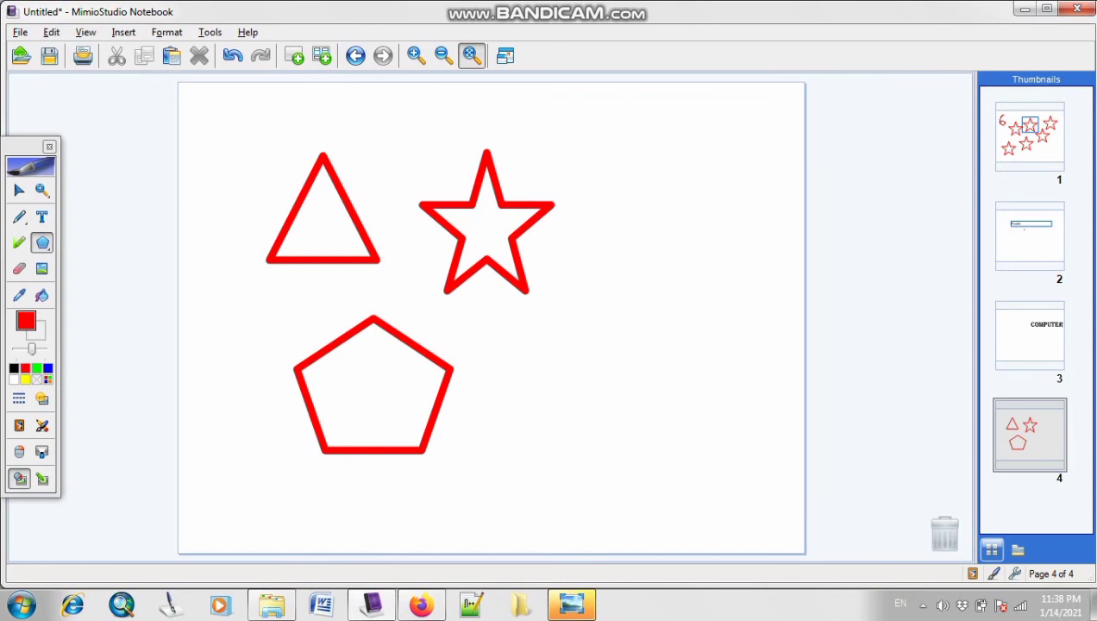
left_click_drag(235, 114, 263, 201)
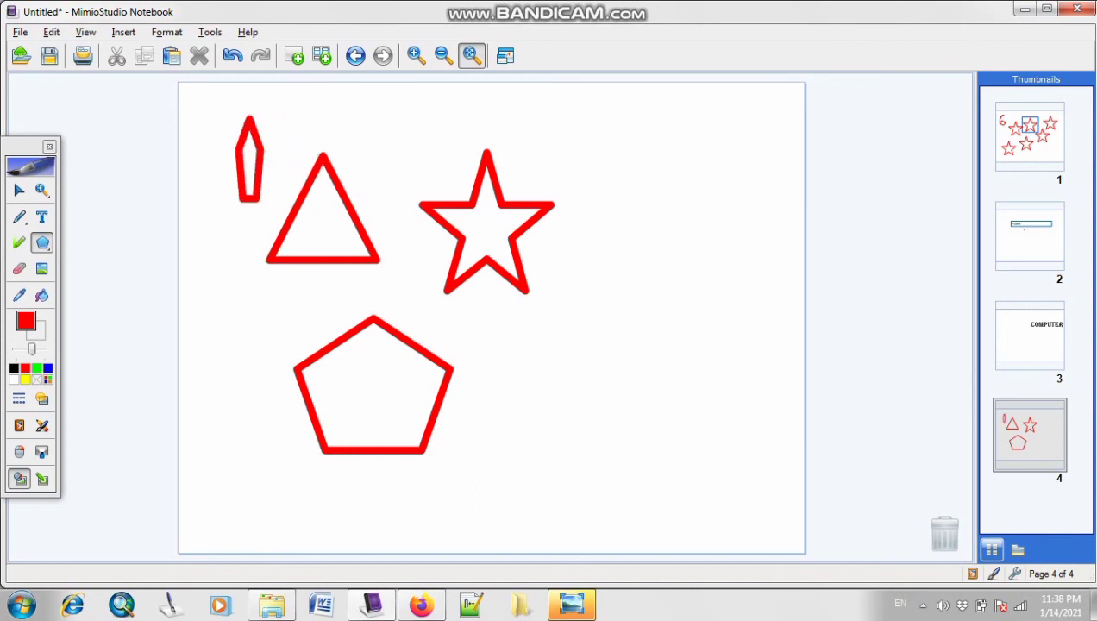
left_click(232, 55)
Step: Group the triangle, the star and the pentagon into one object
left_click(19, 189)
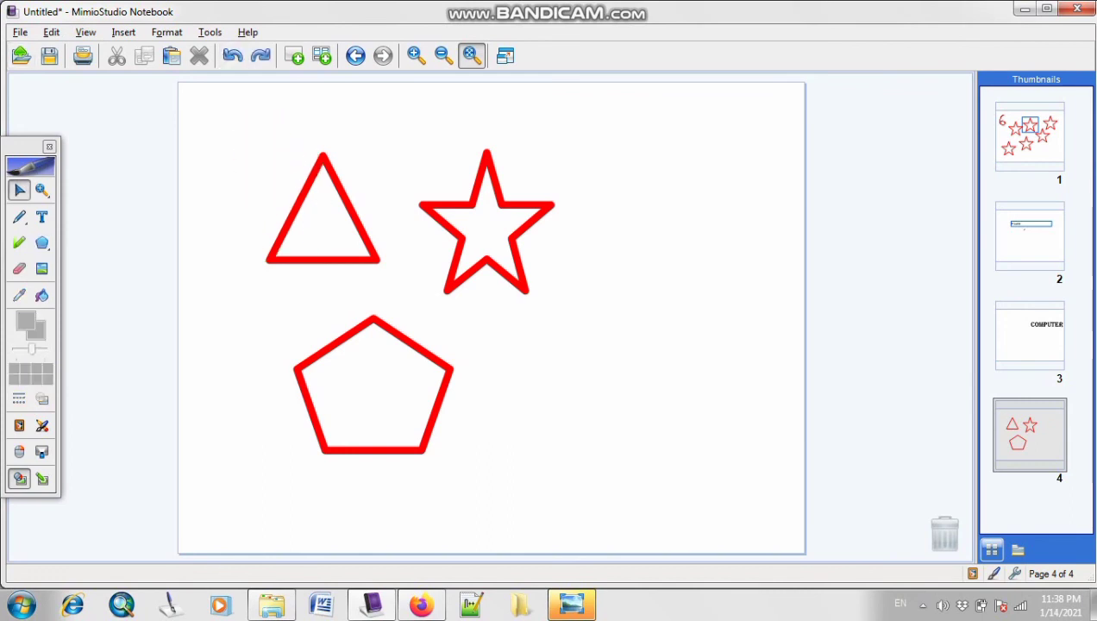
left_click_drag(207, 115, 519, 474)
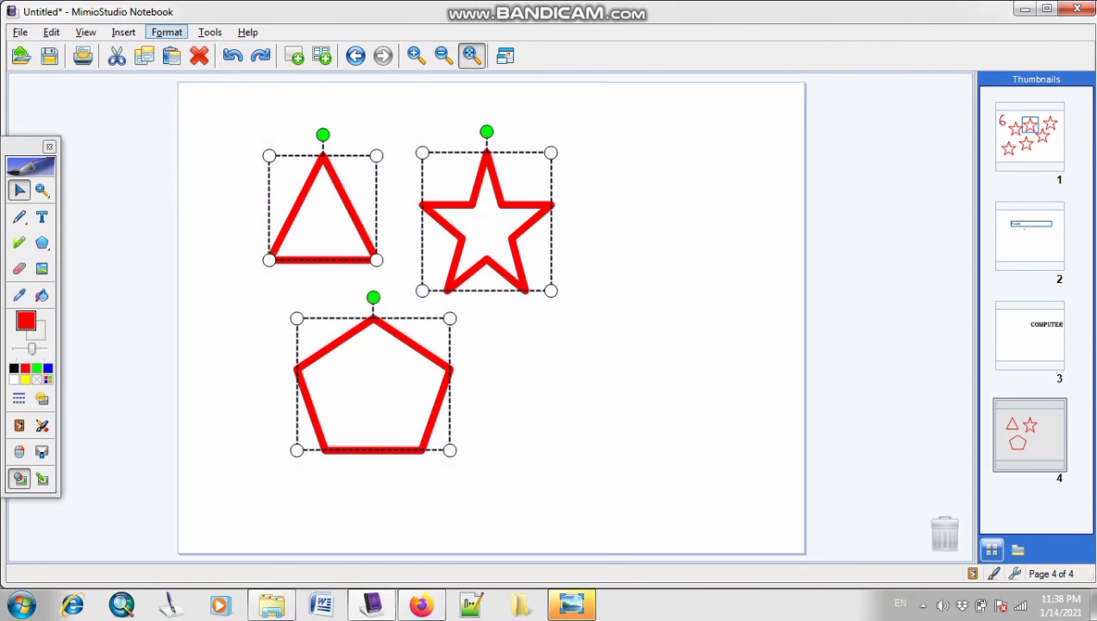
left_click(123, 32)
mouse_move(166, 32)
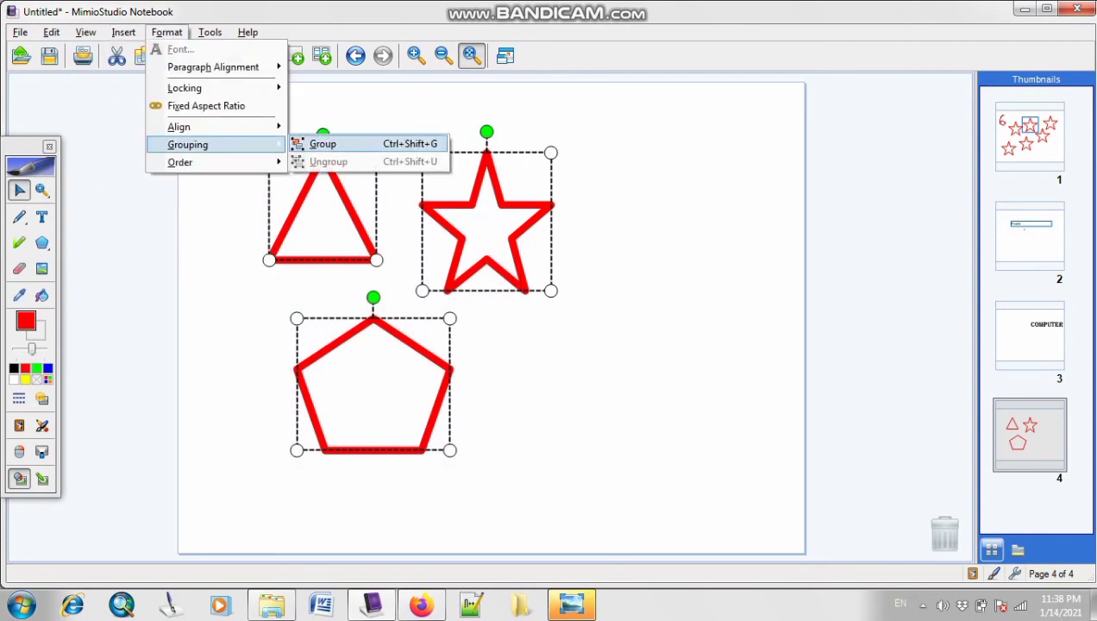
left_click(327, 144)
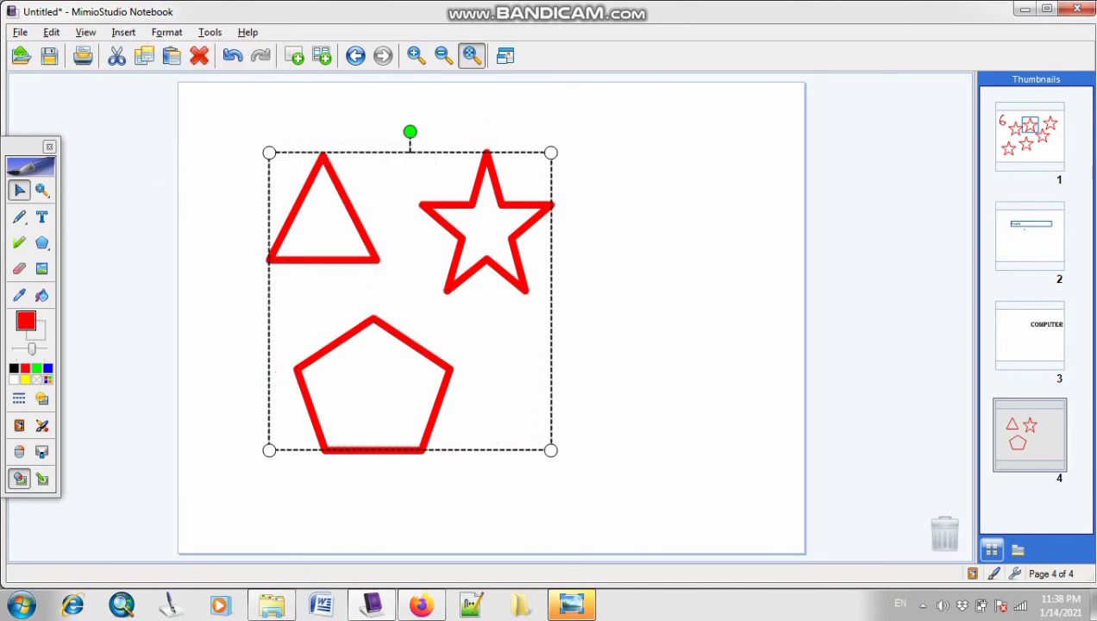
Step: Move the grouped shapes up into the page's upper-left corner and deselect them
left_click(656, 302)
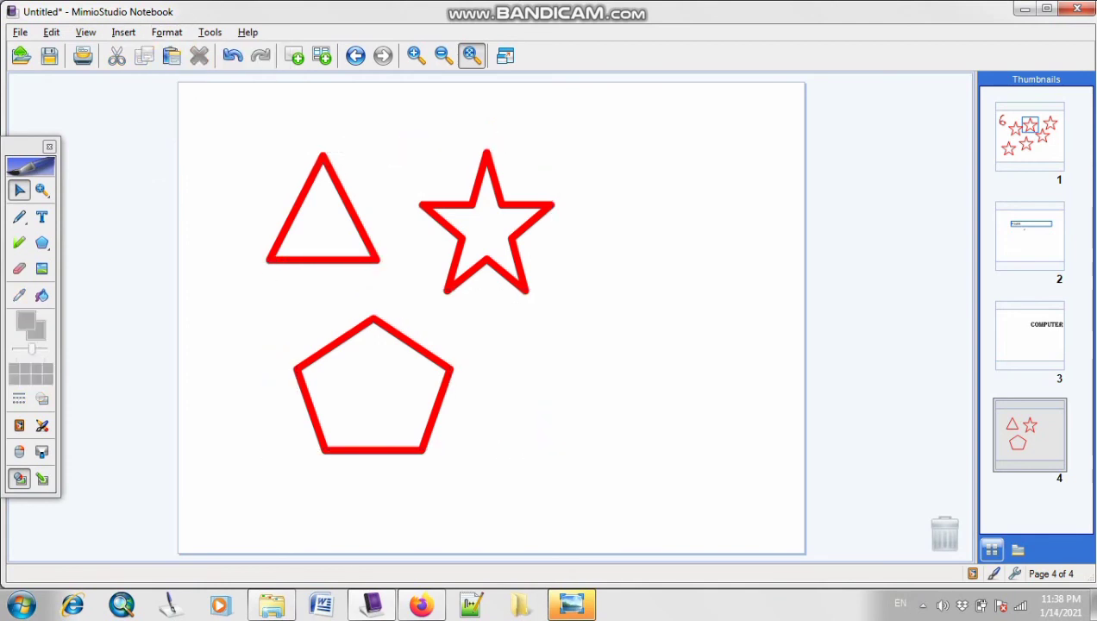
left_click(464, 239)
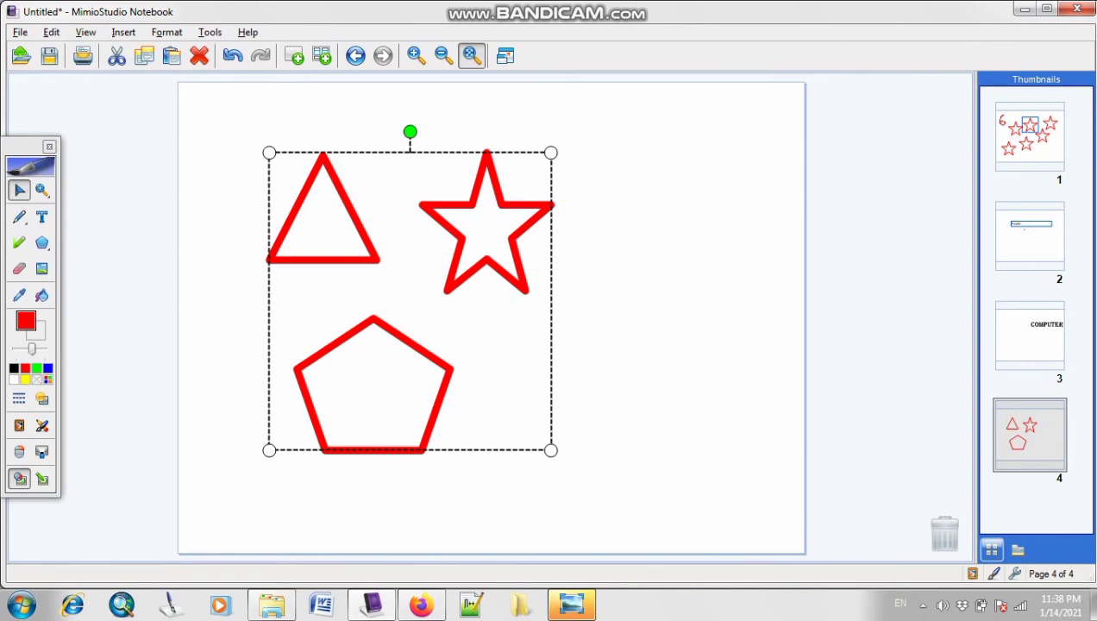
left_click(655, 327)
left_click(464, 240)
left_click_drag(464, 240, 381, 183)
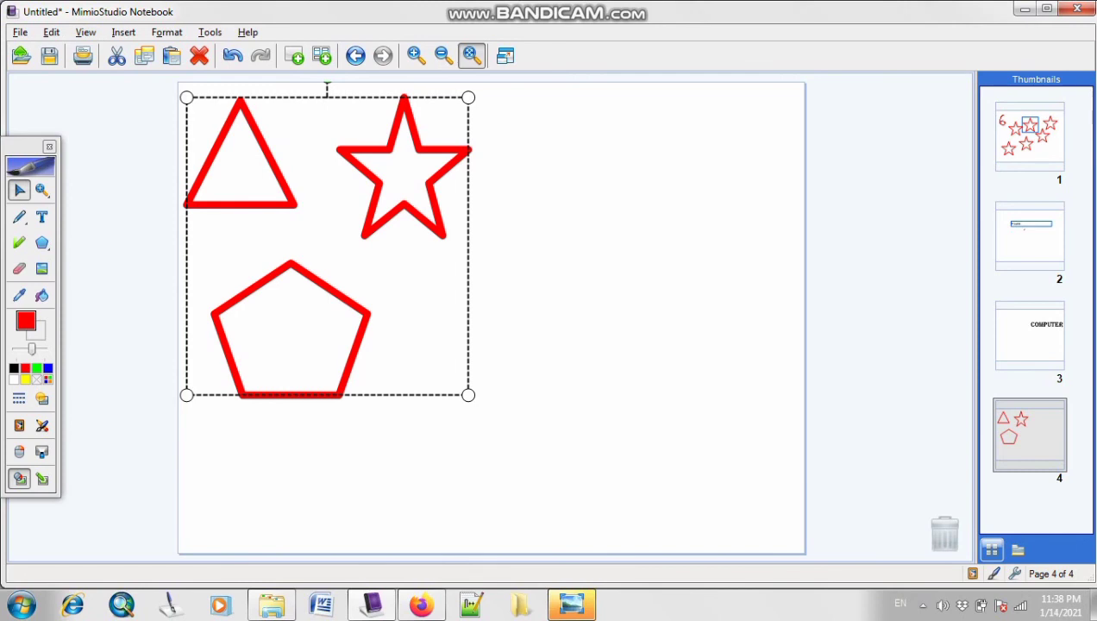
key("Escape")
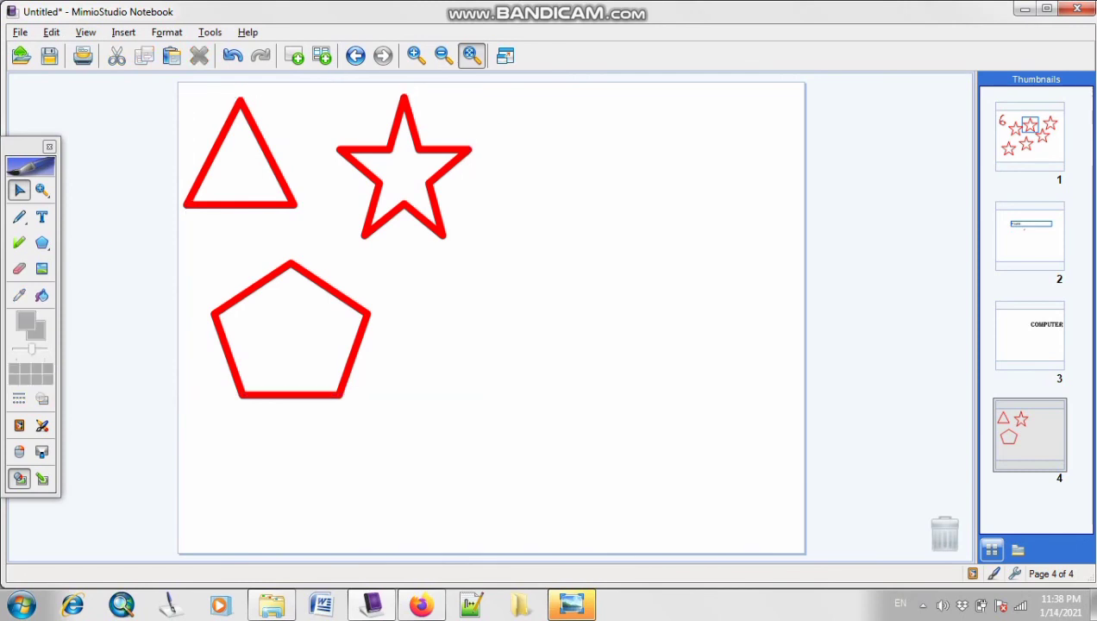
Step: Ungroup the group of triangle, star and pentagon into separate shapes
left_click_drag(479, 481, 278, 162)
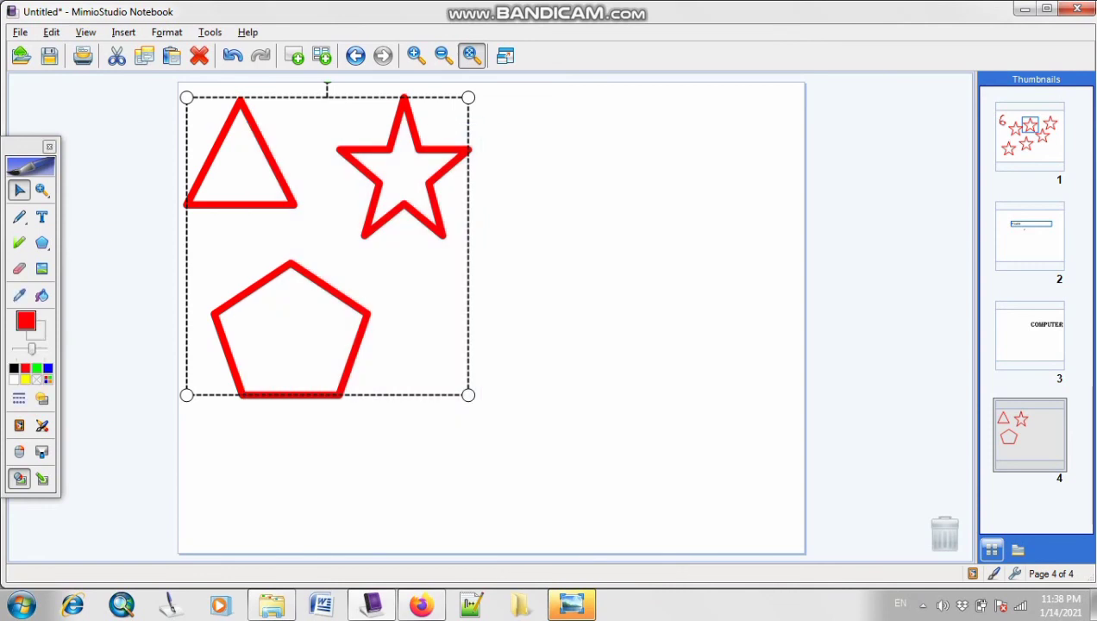
left_click(166, 32)
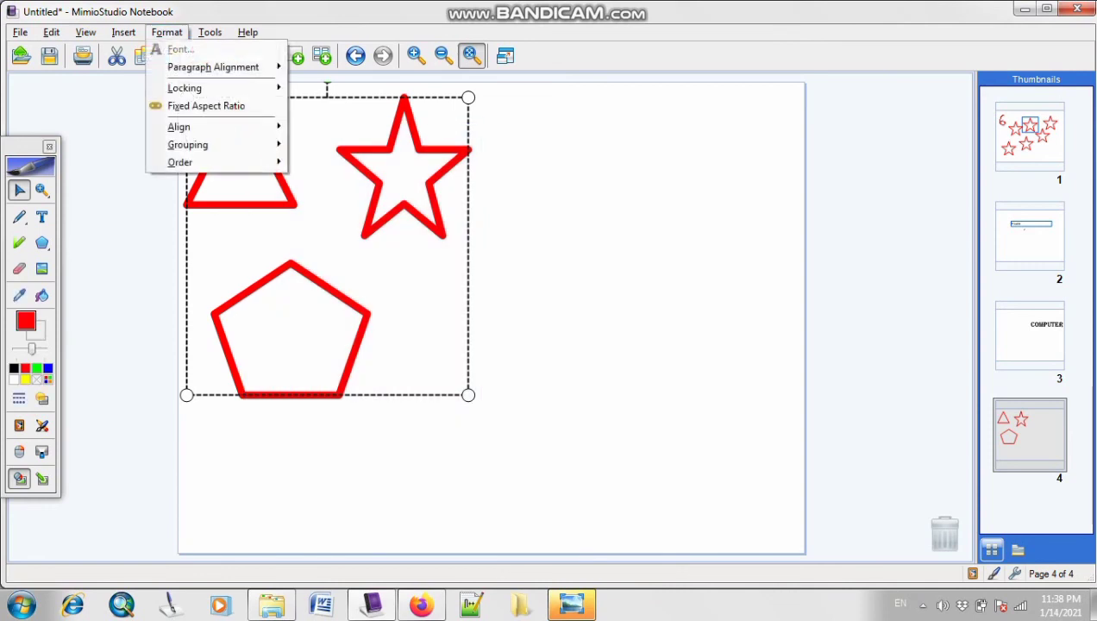
mouse_move(188, 145)
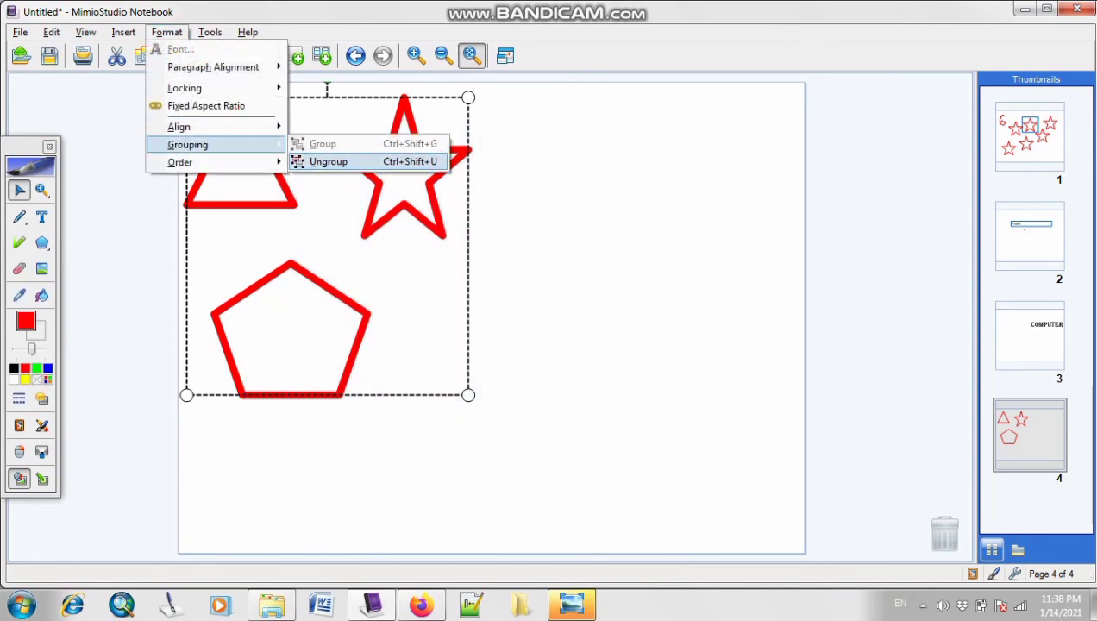
left_click(326, 161)
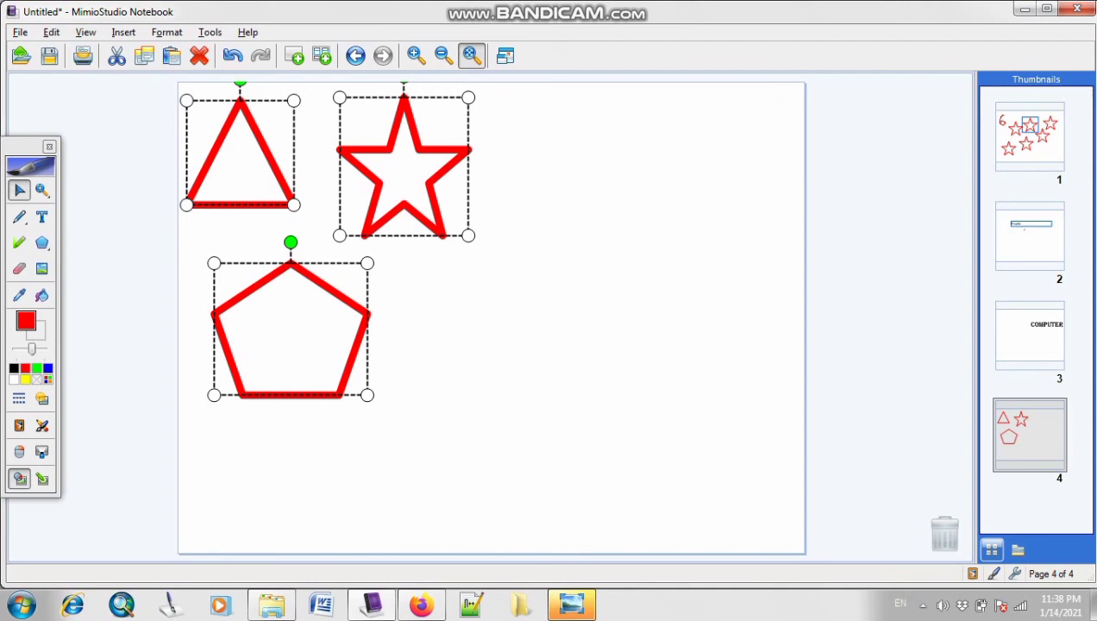
Step: Paste the copied text onto the page and undo the paste
left_click(171, 56)
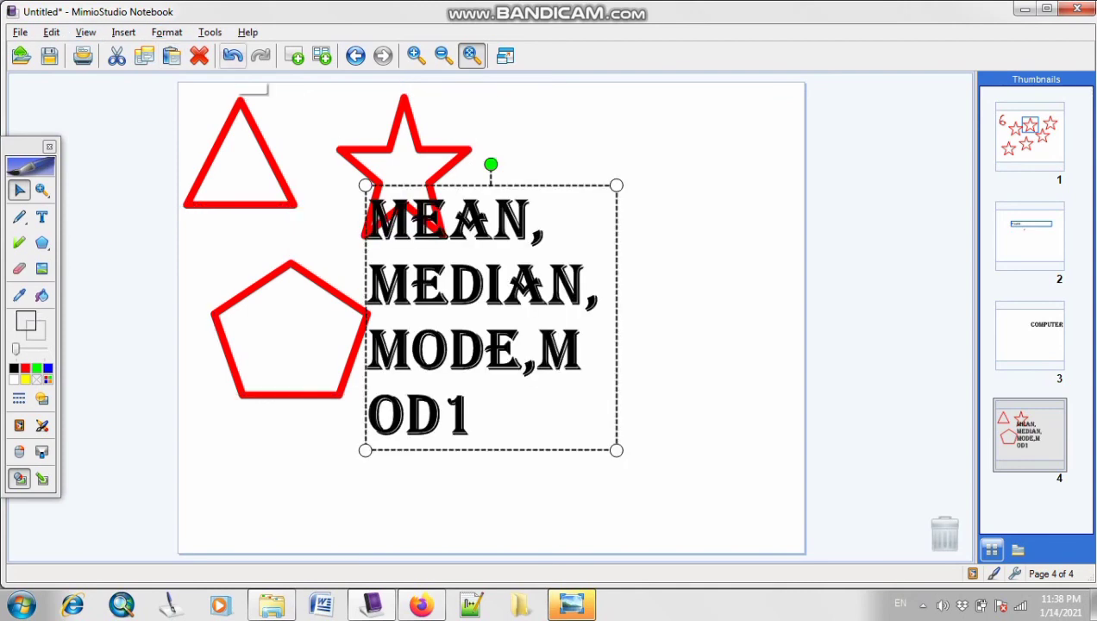
left_click(232, 55)
Step: Examine the options available for changing an object's stacking order
left_click(167, 31)
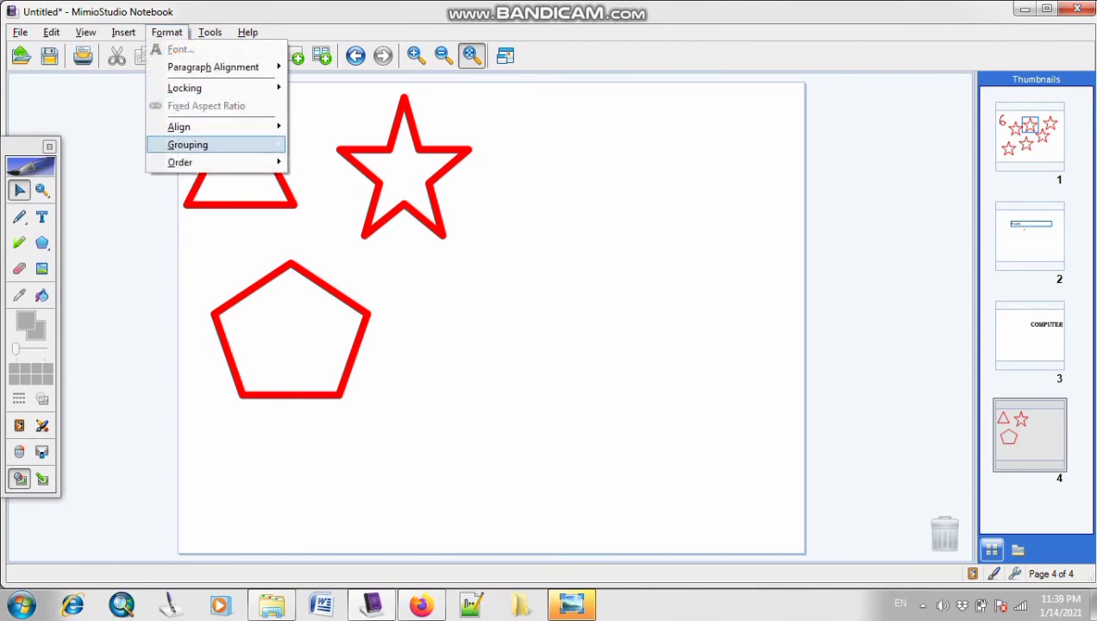
mouse_move(181, 162)
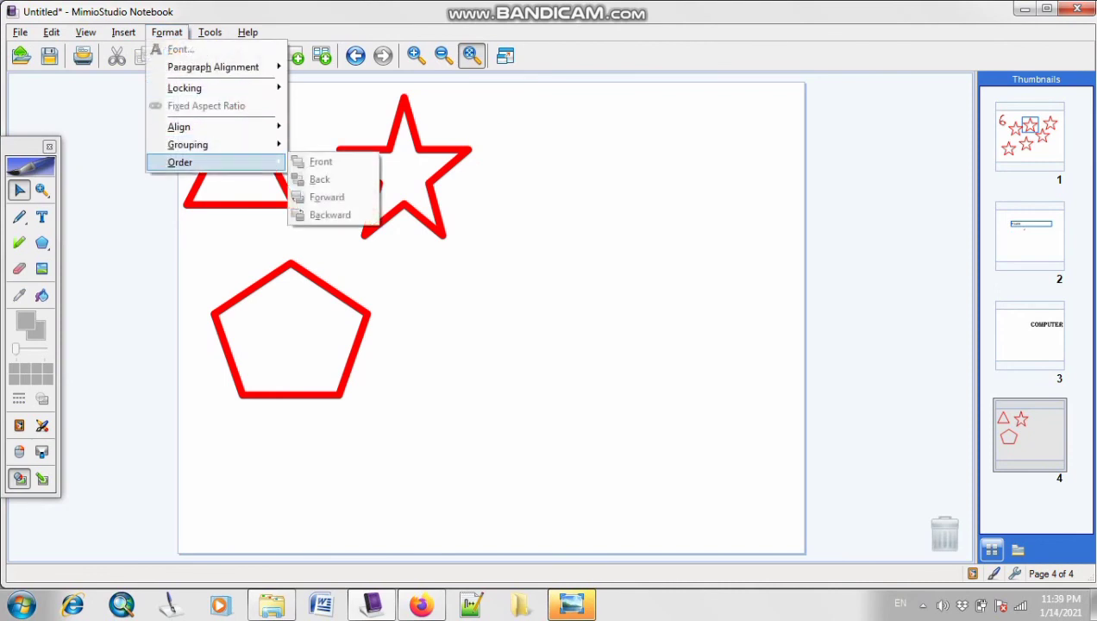
key("Escape")
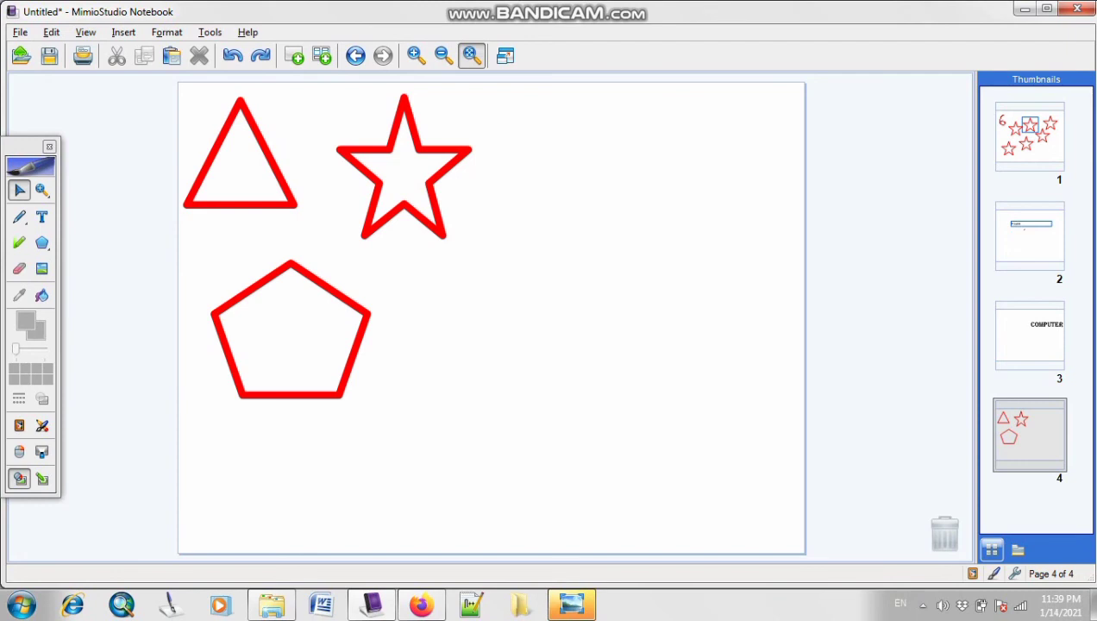
Step: Move the triangle down so that it overlaps the lower-right corner of the pentagon
left_click_drag(265, 150, 350, 380)
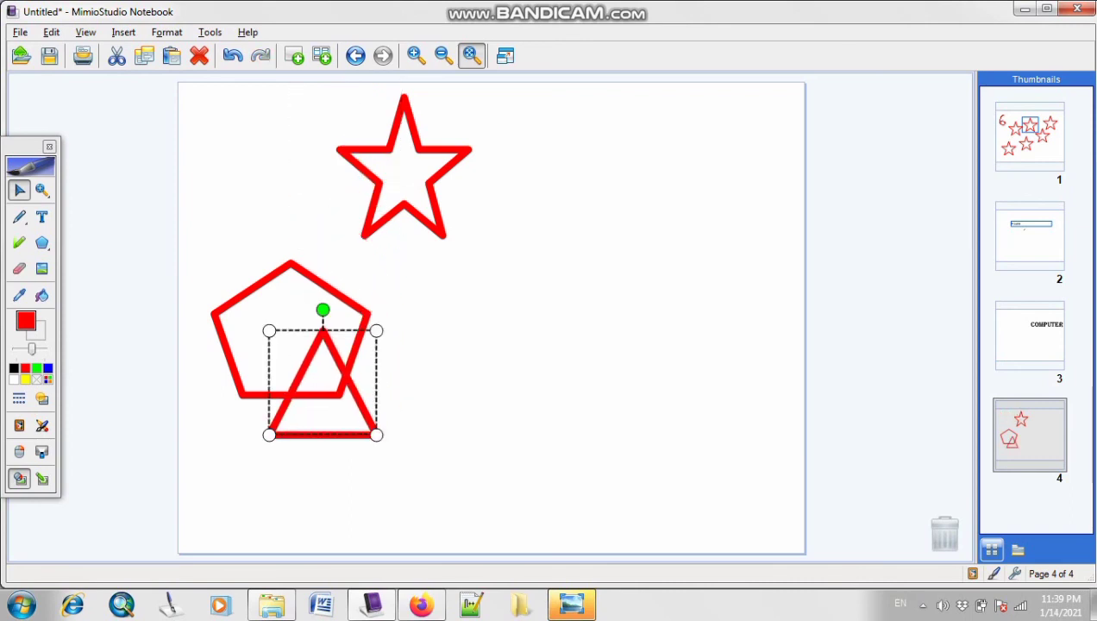
left_click_drag(468, 313, 255, 416)
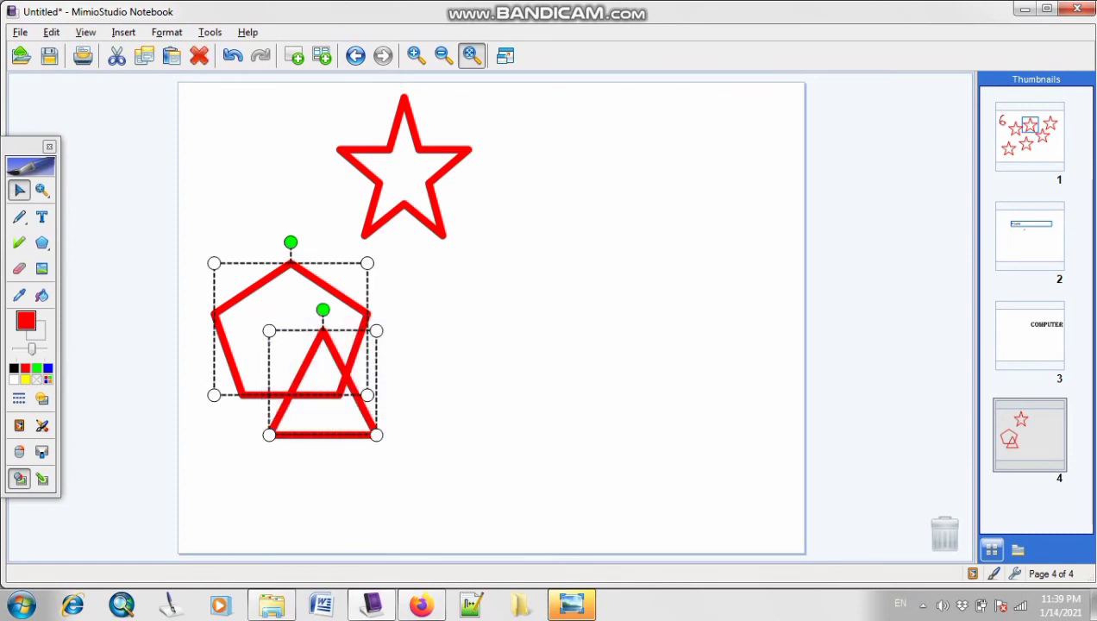
left_click(257, 423)
Step: Send the triangle to the back of the stacking order, behind the pentagon, and deselect it
left_click(356, 397)
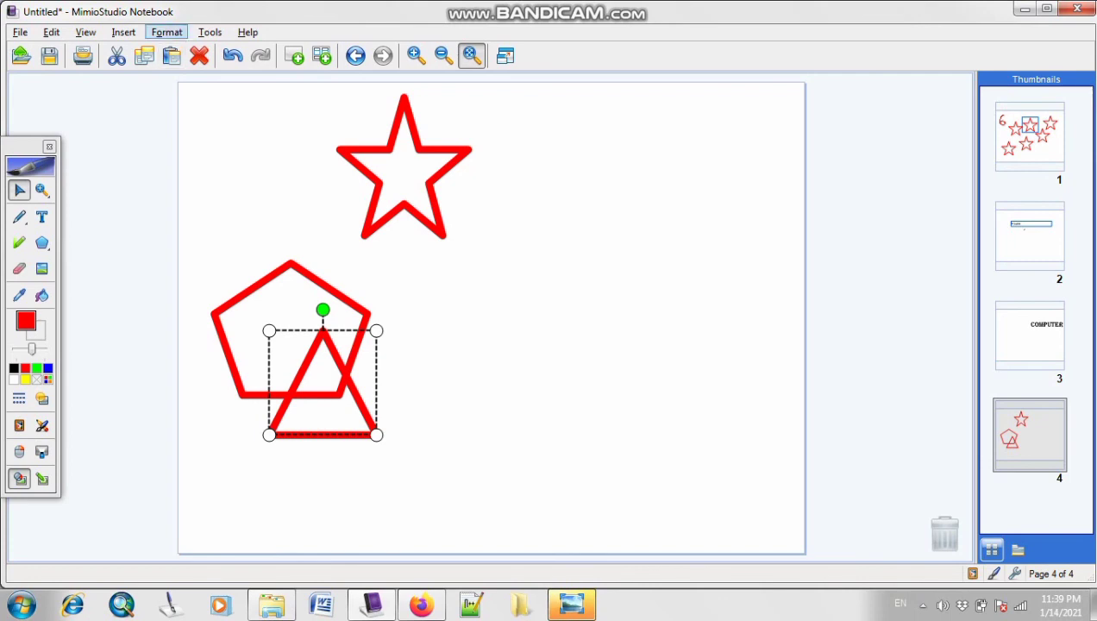
left_click(166, 32)
mouse_move(215, 162)
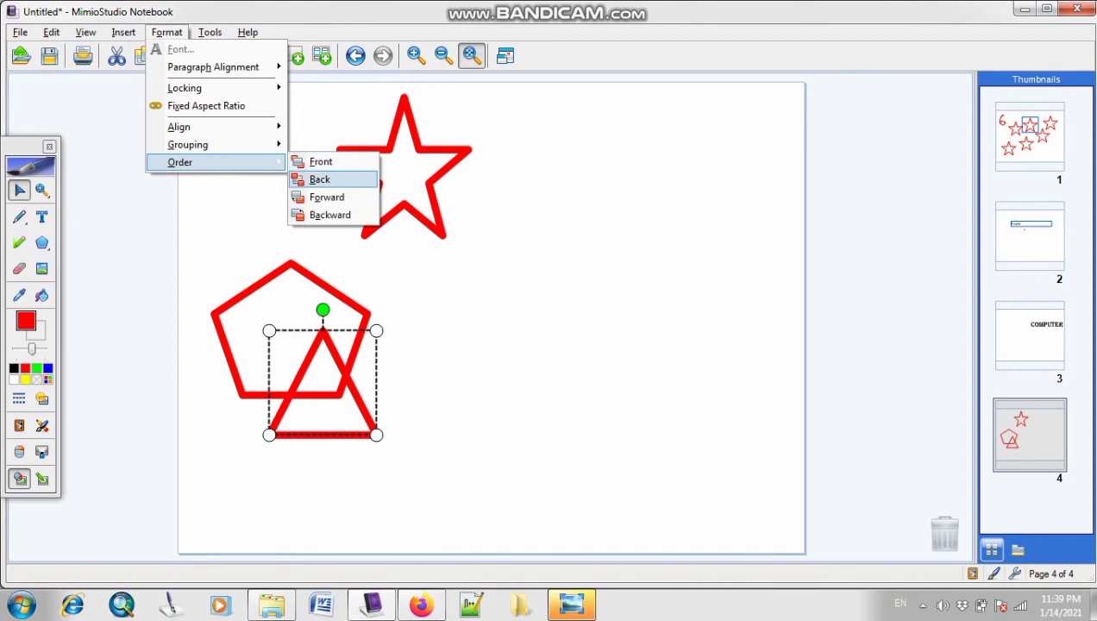
left_click(319, 180)
key("Escape")
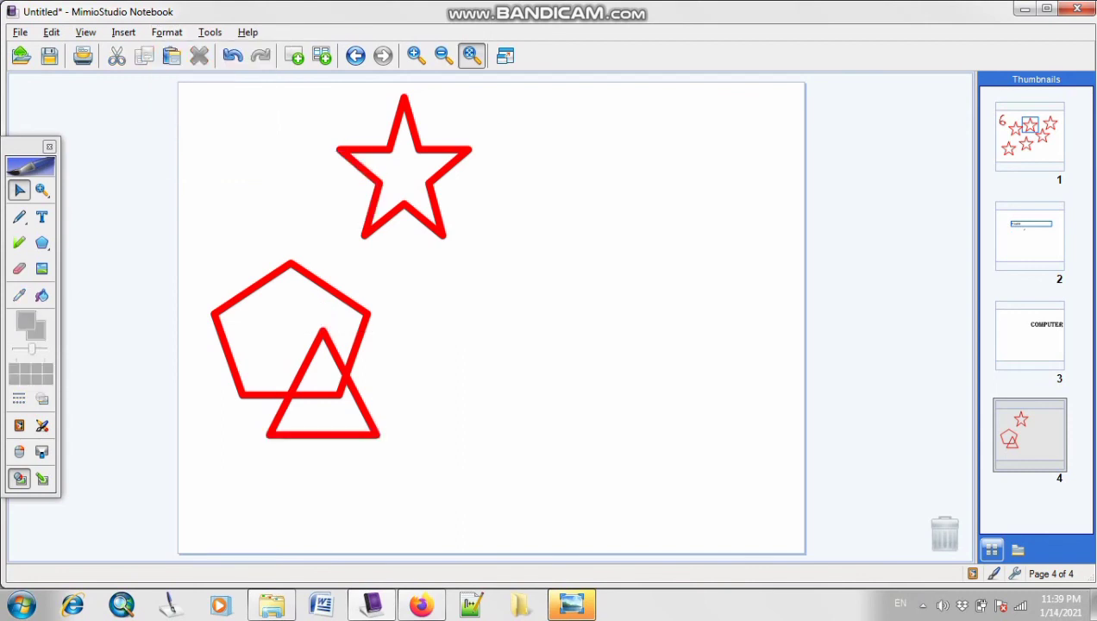
Step: Shift the triangle slightly left so that its tip lines up with the pentagon's top corner, and leave it deselected
left_click(330, 289)
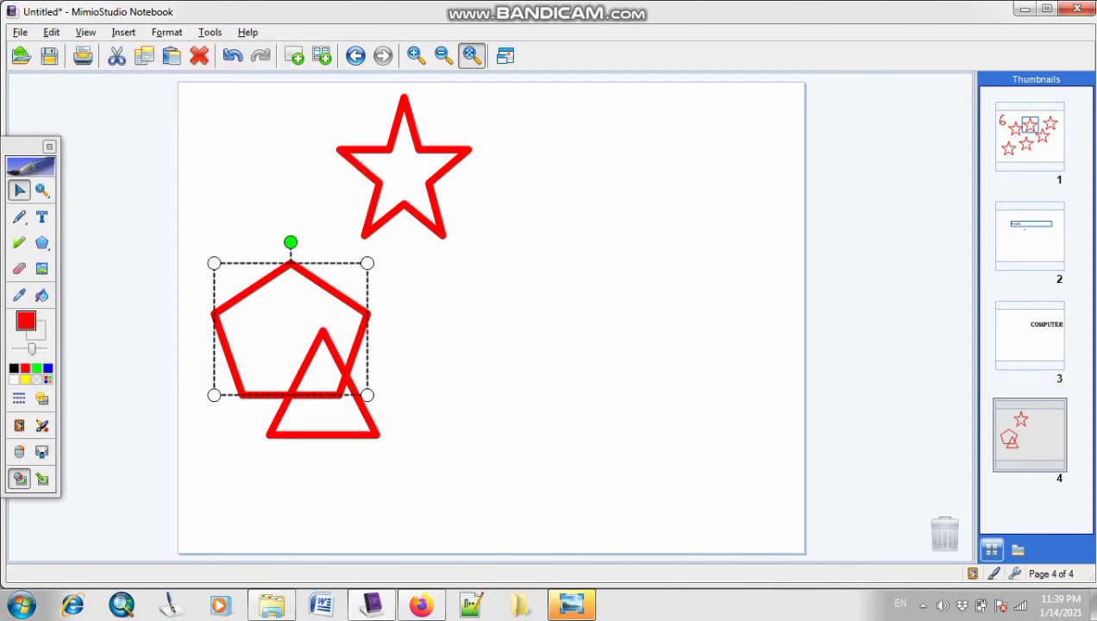
key("Escape")
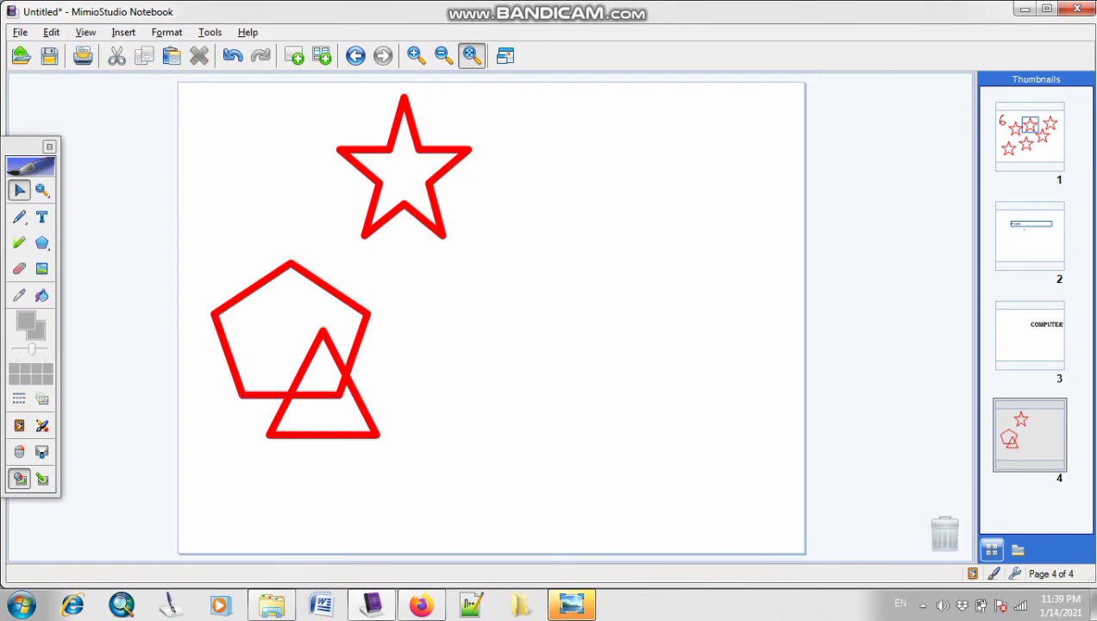
left_click(424, 150)
left_click_drag(349, 383, 318, 376)
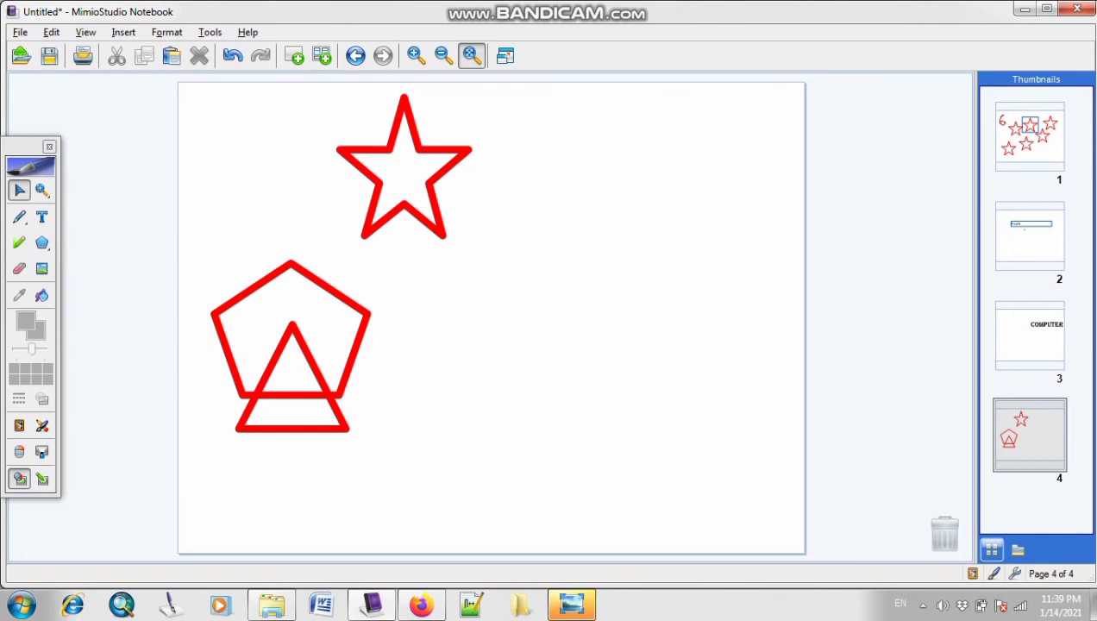
Step: Review the stacking-order options, followed by the commands for text and shape recognition, MimioStudio Tools and Settings
left_click(167, 32)
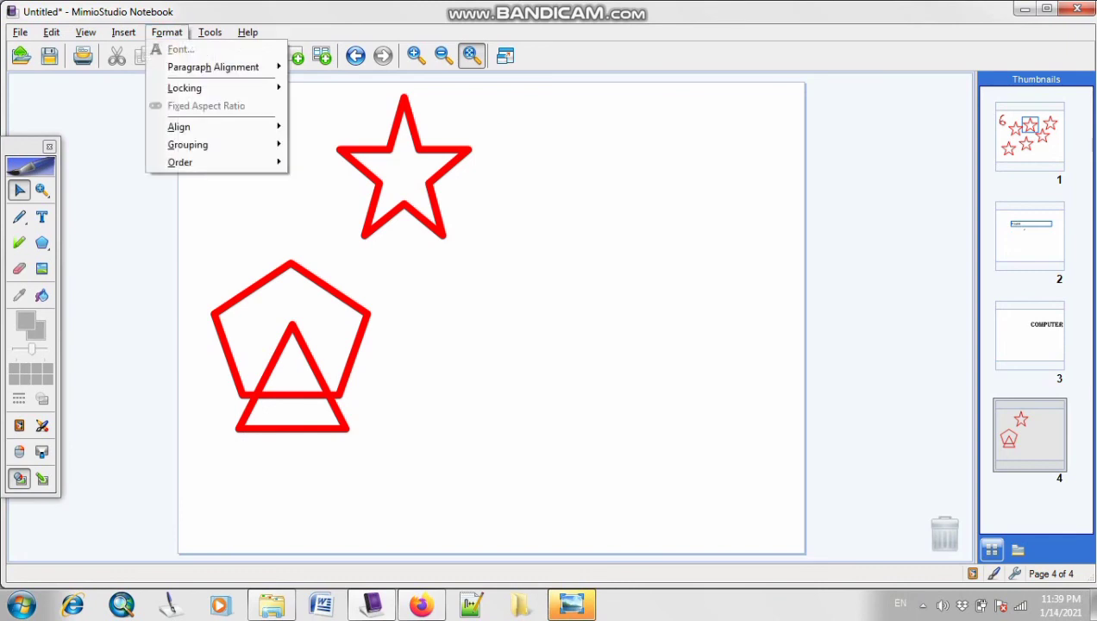
mouse_move(216, 162)
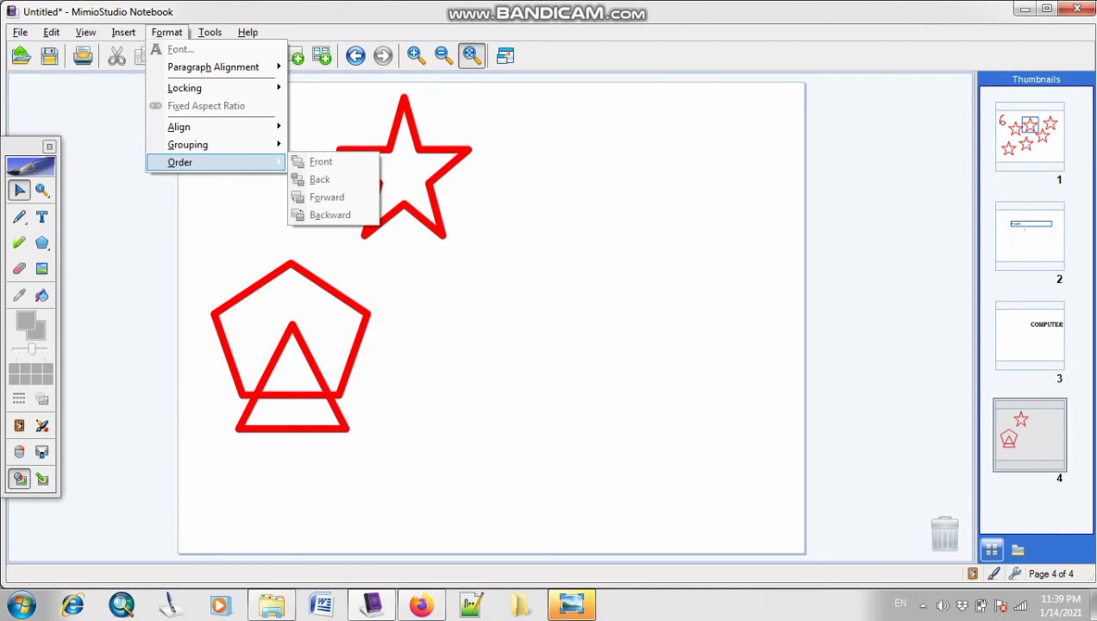
left_click(509, 125)
left_click(210, 31)
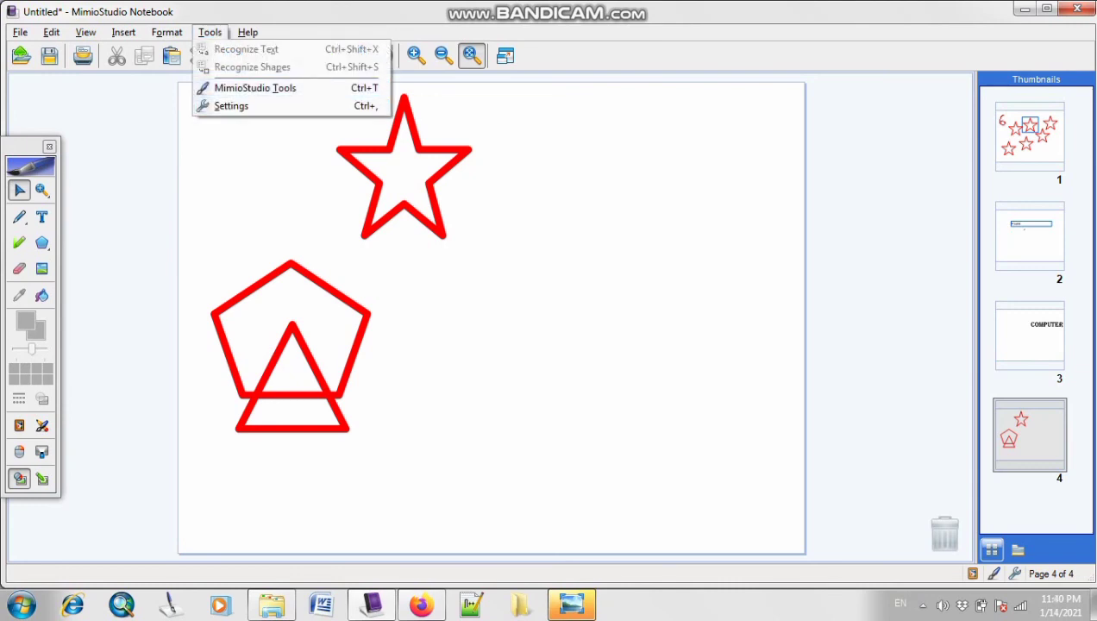
key("Escape")
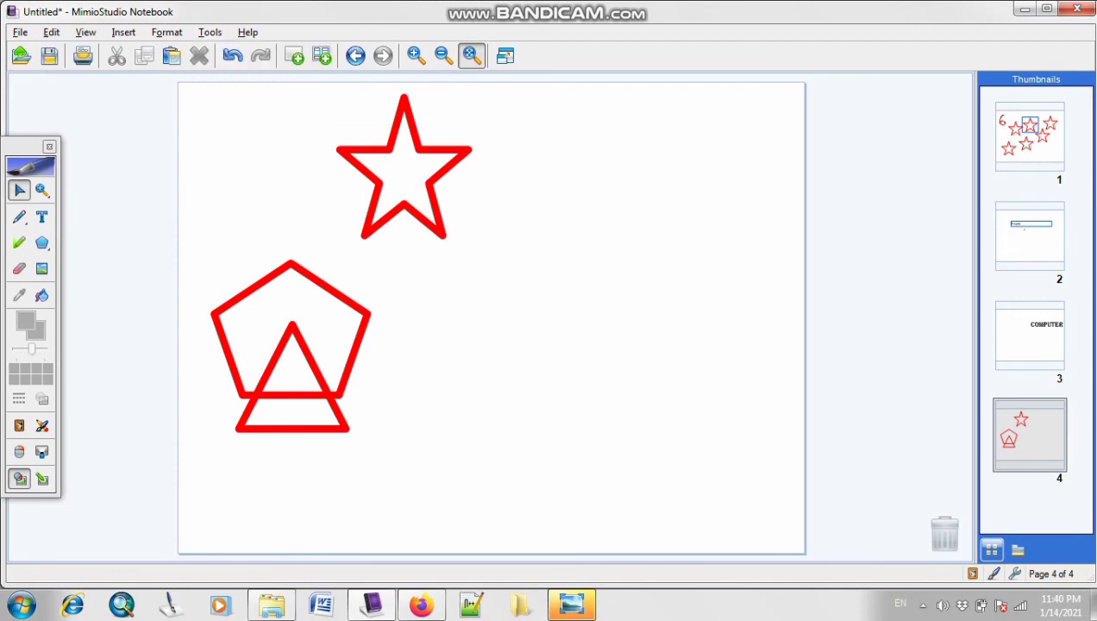